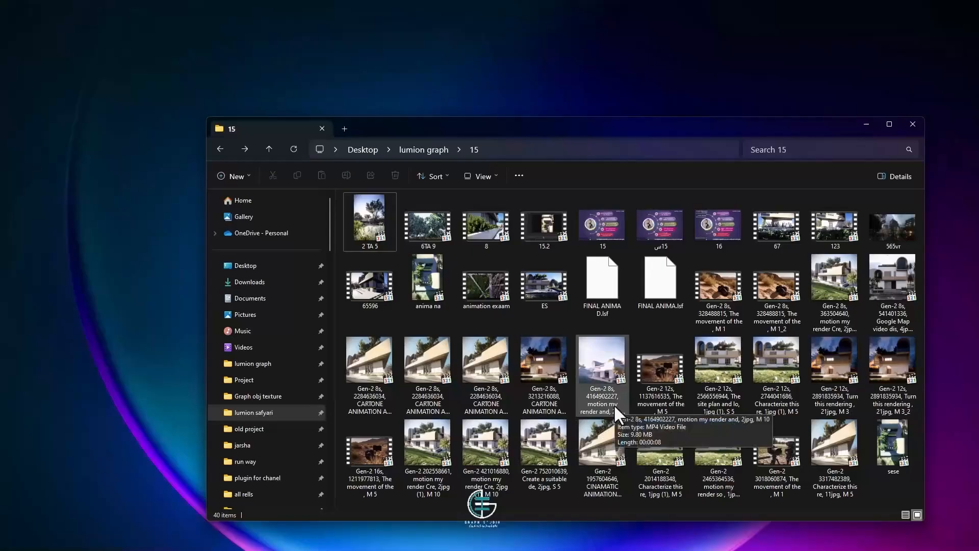
pyautogui.doubleClick(641, 374)
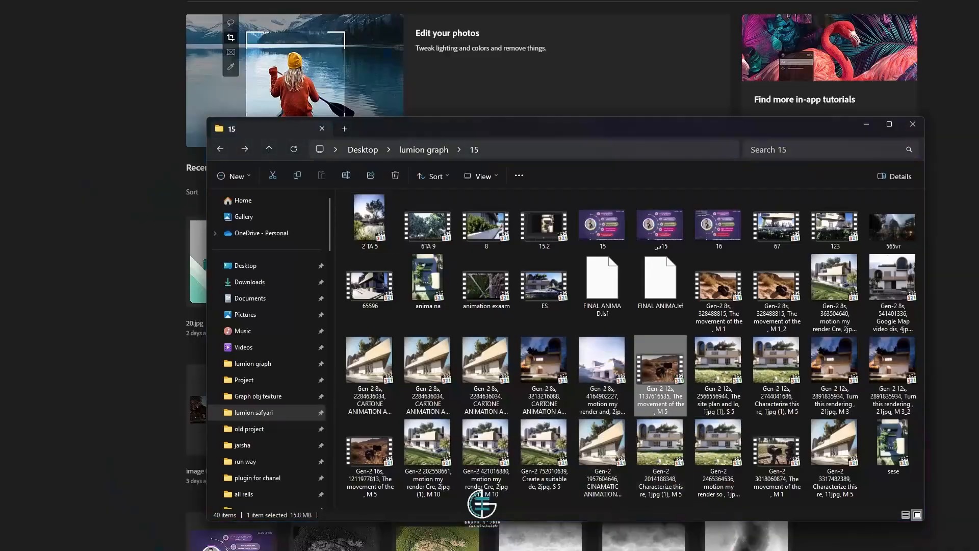
pyautogui.moveTo(661, 367); pyautogui.dragTo(156, 350)
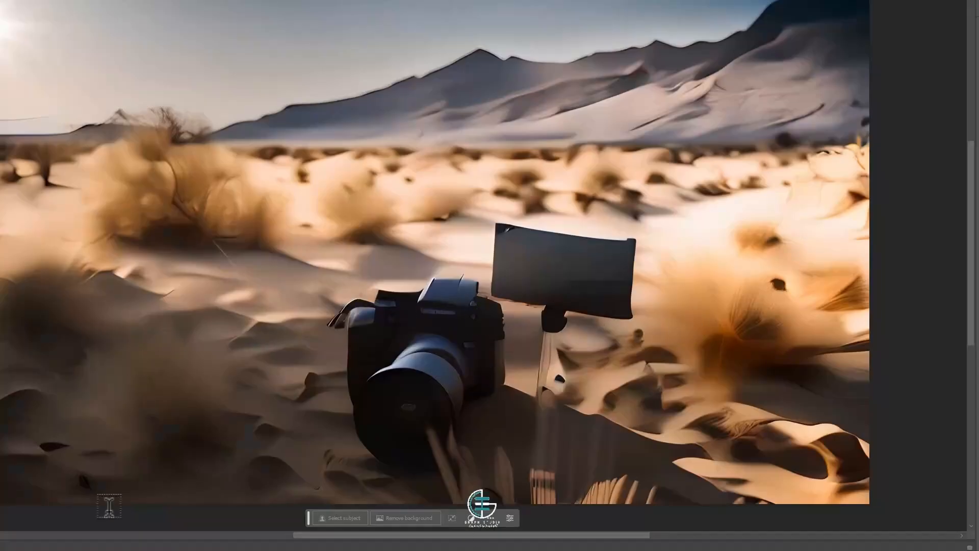
pyautogui.moveTo(134, 489)
pyautogui.mouseDown()
pyautogui.moveTo(127, 493)
pyautogui.moveTo(136, 490)
pyautogui.mouseUp()
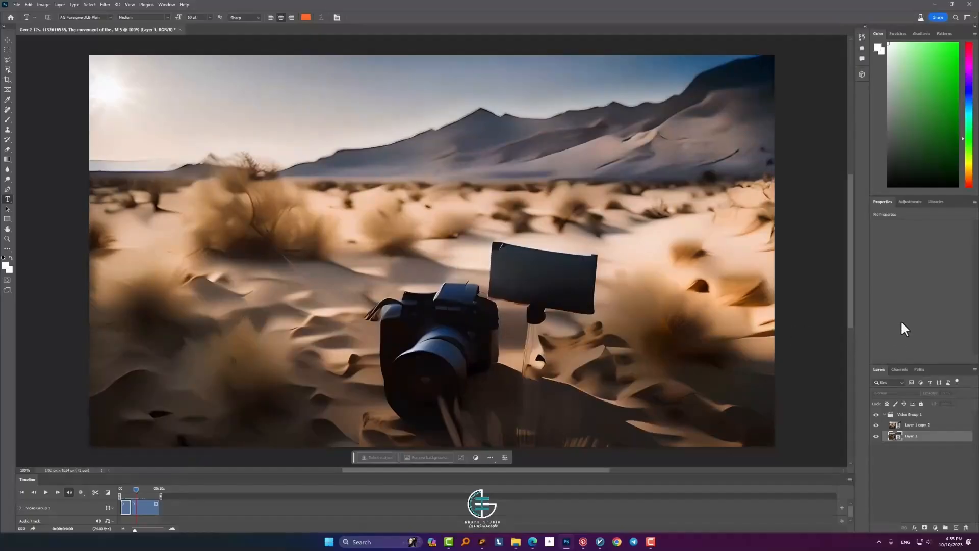
# Step: Switch to the browser and examine the Camtasia Studio description and download list on soft98.ir
pyautogui.click(482, 505)
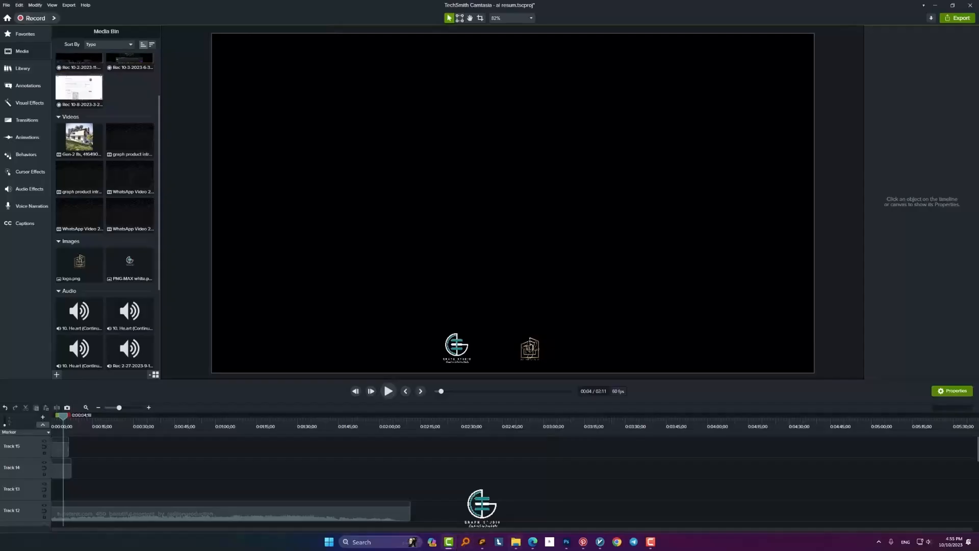
pyautogui.moveTo(482, 543)
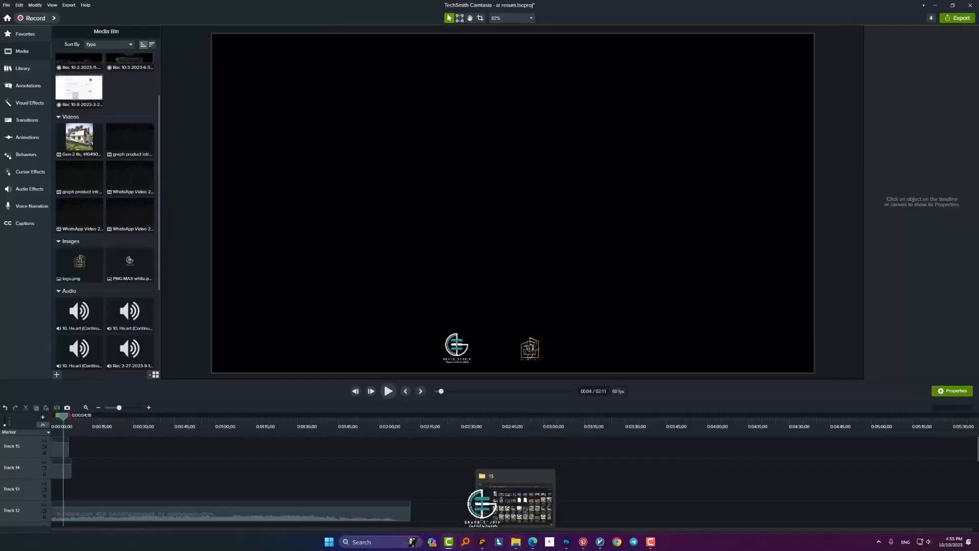
pyautogui.click(535, 548)
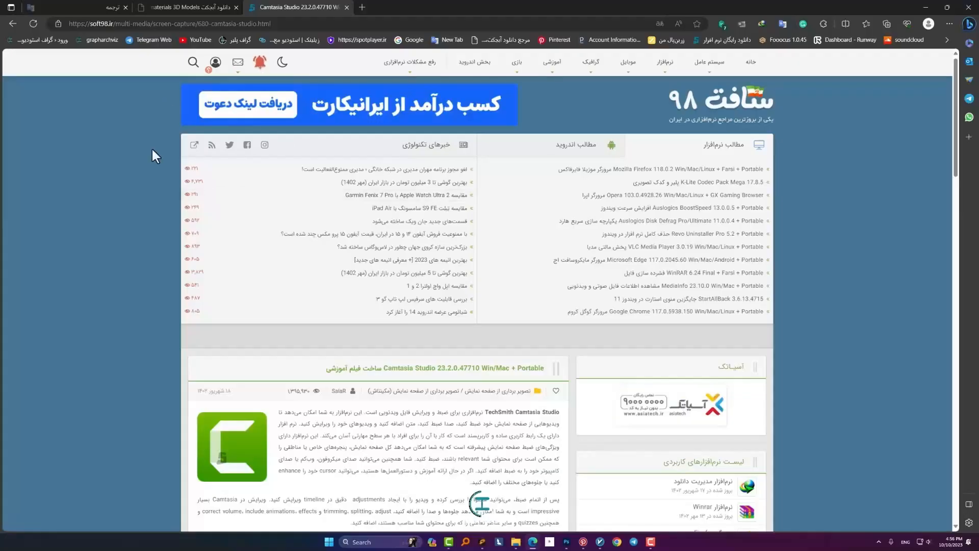
pyautogui.scroll(-4, 448, 144)
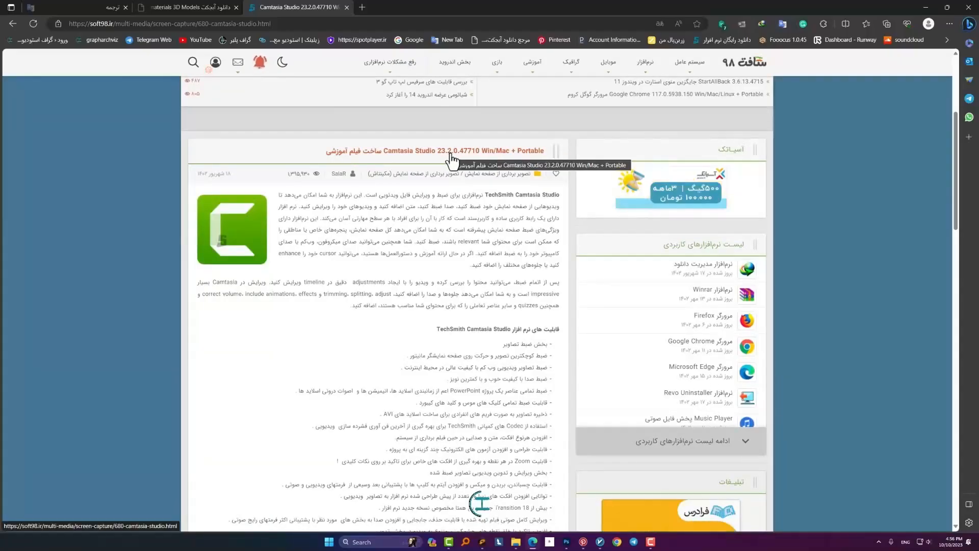
pyautogui.scroll(-6, 393, 282)
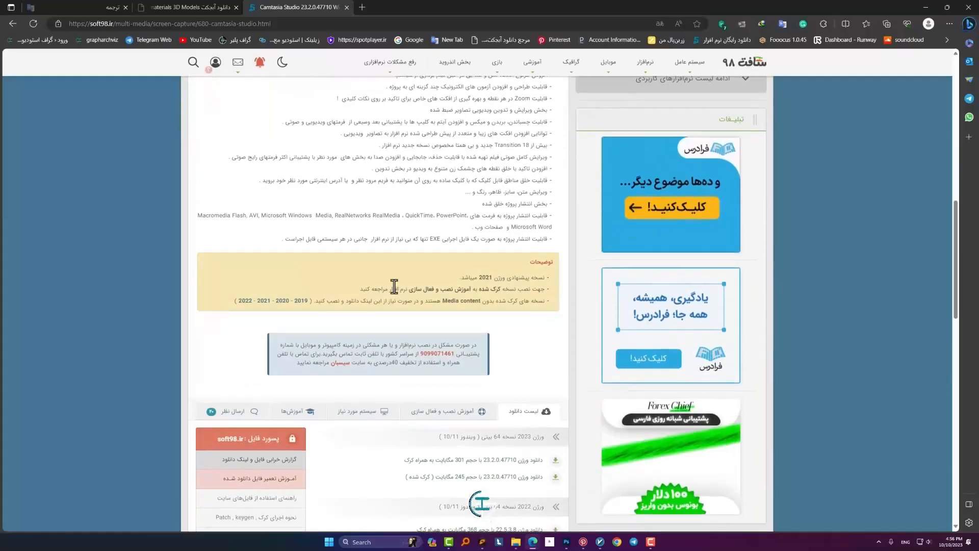
pyautogui.scroll(-4, 393, 286)
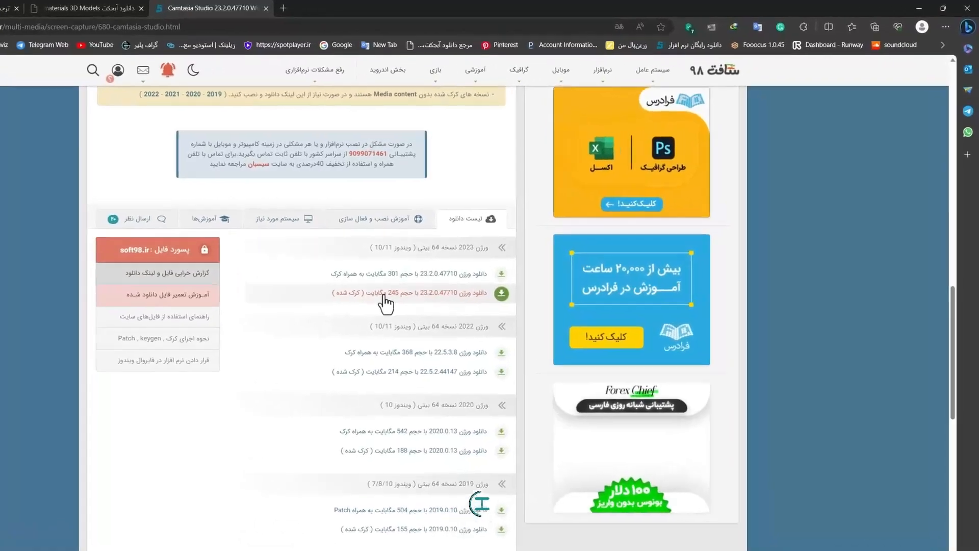
pyautogui.click(919, 8)
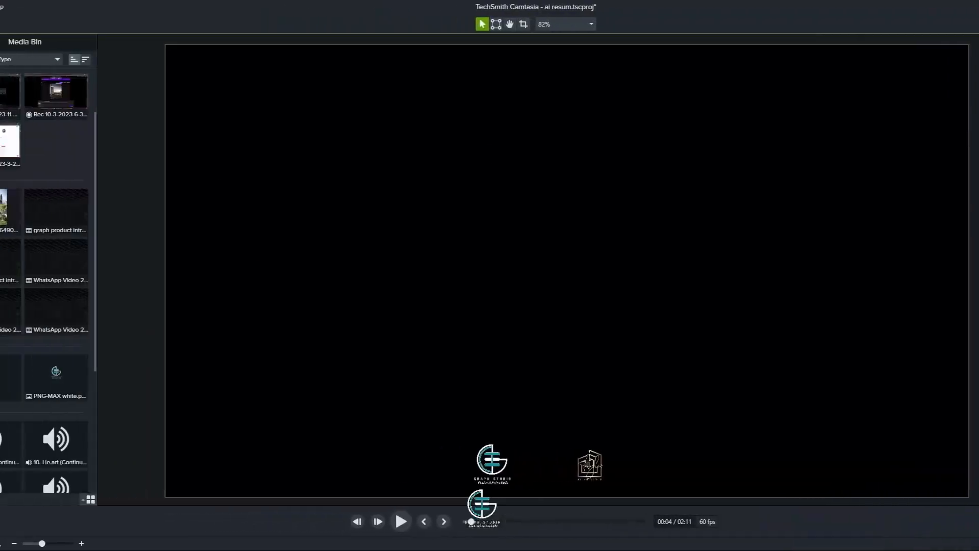
# Step: Look over Camtasia's library, visual effects, transitions, captions and voice narration tools
pyautogui.click(22, 90)
pyautogui.click(34, 131)
pyautogui.click(28, 160)
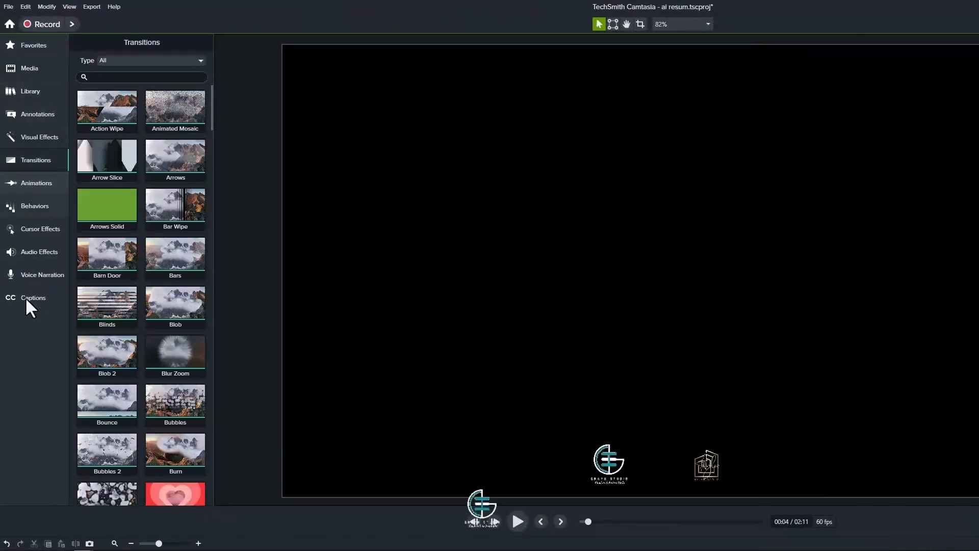
pyautogui.click(25, 297)
pyautogui.click(28, 278)
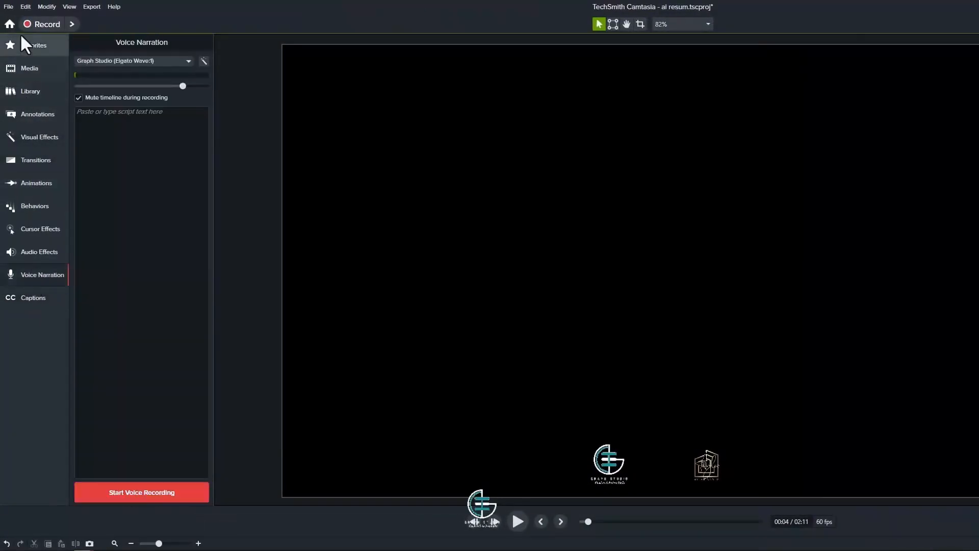
pyautogui.click(8, 7)
pyautogui.click(8, 6)
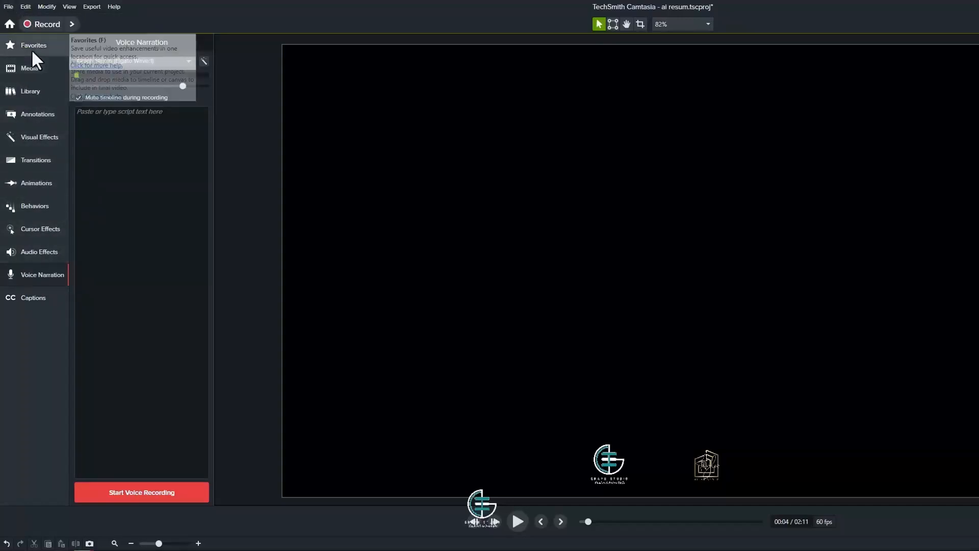
# Step: Start a media import into the media bin and browse to Desktop > lumion graph > 15
pyautogui.click(31, 70)
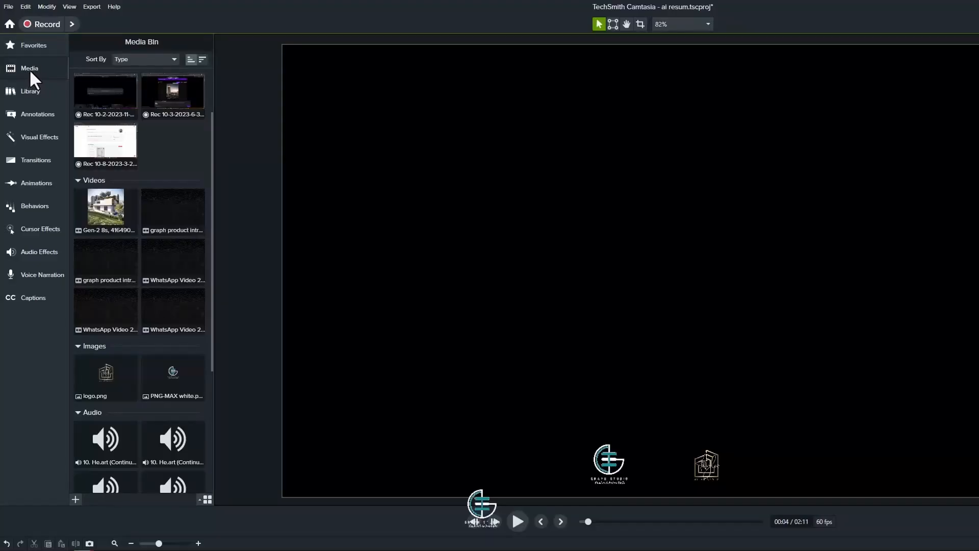
pyautogui.doubleClick(174, 153)
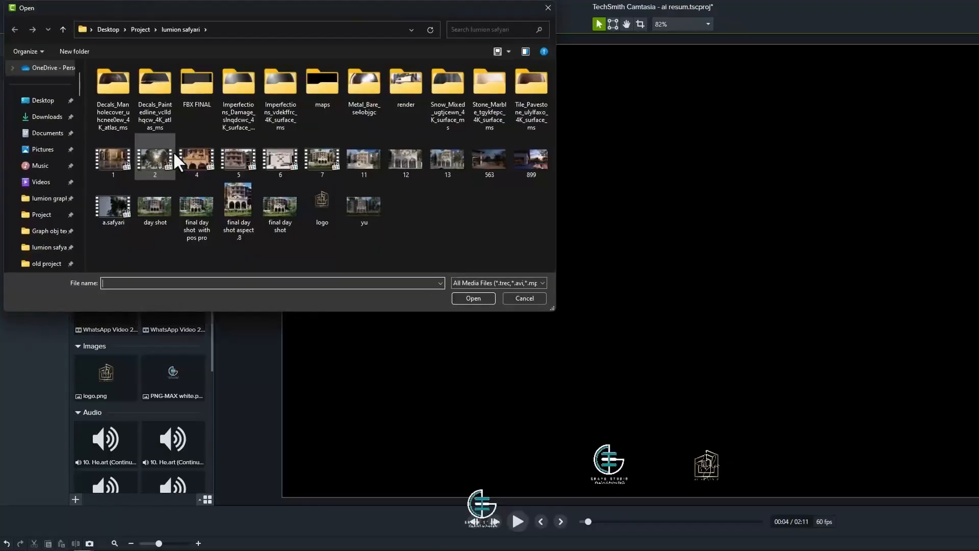
pyautogui.scroll(-5, 44, 229)
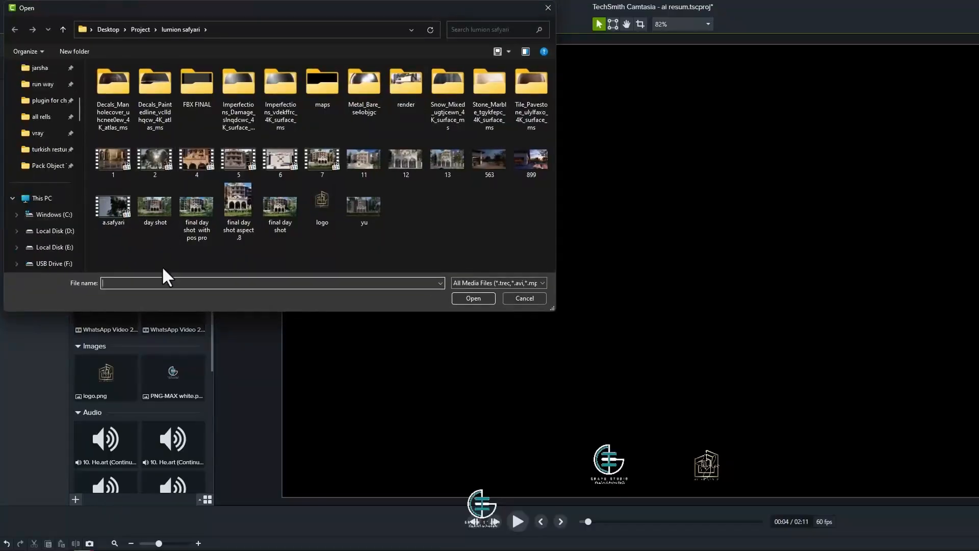
pyautogui.press('Return')
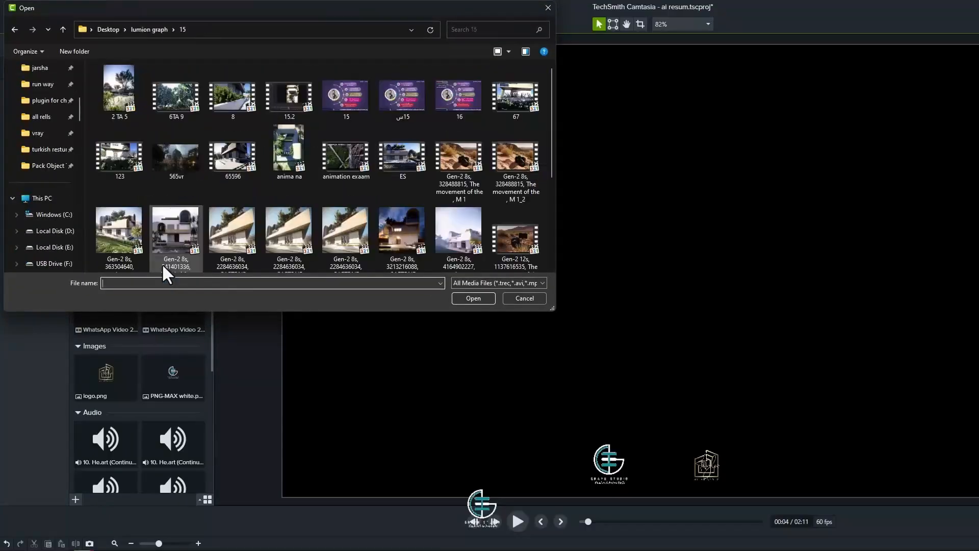
pyautogui.click(145, 105)
pyautogui.keyDown('shift'); pyautogui.click(253, 102); pyautogui.keyUp('shift')
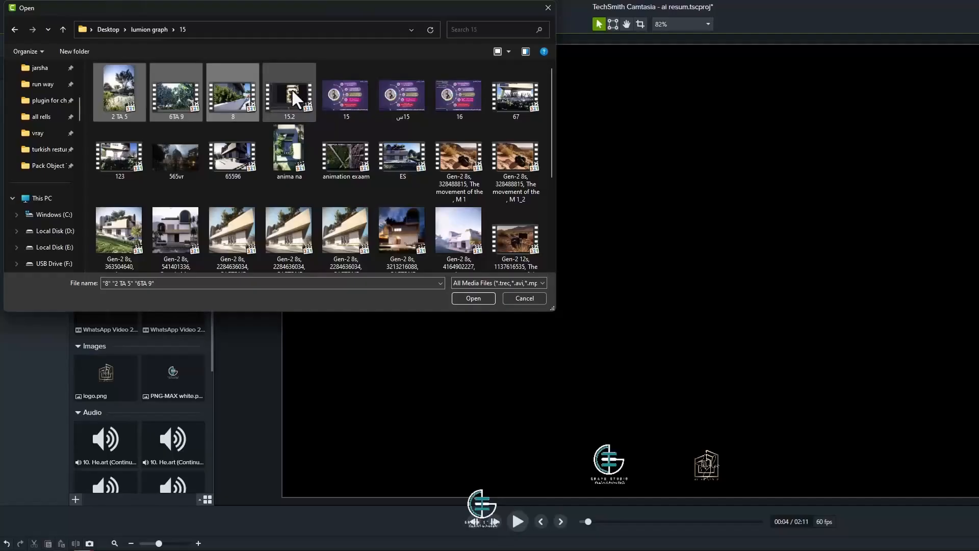
pyautogui.keyDown('ctrl'); pyautogui.click(525, 101); pyautogui.keyUp('ctrl')
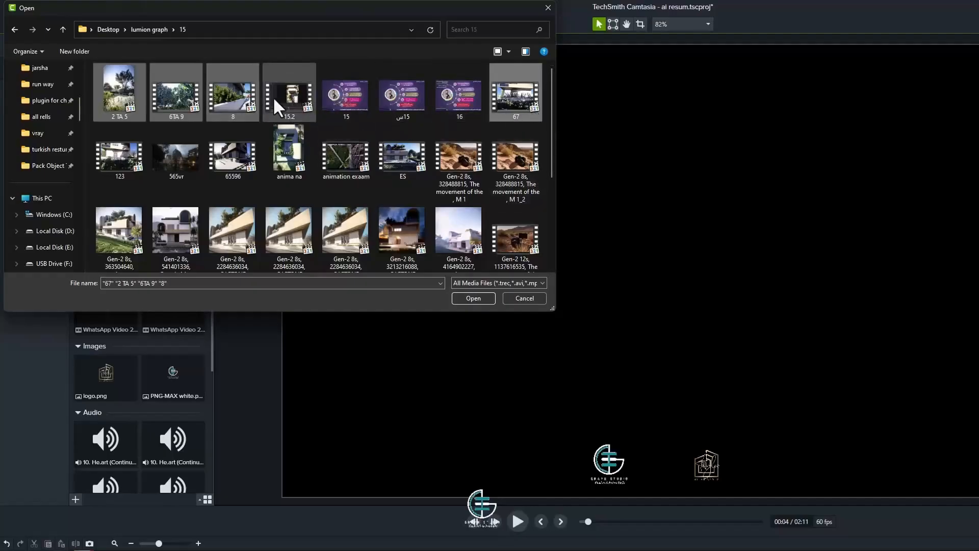
pyautogui.keyDown('ctrl'); pyautogui.click(138, 152); pyautogui.keyUp('ctrl')
pyautogui.keyDown('ctrl'); pyautogui.click(228, 160); pyautogui.keyUp('ctrl')
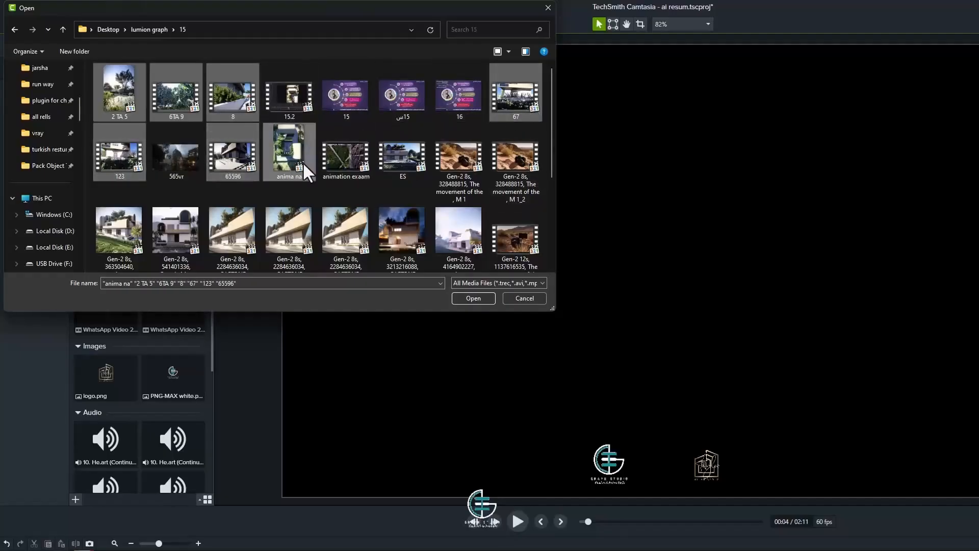
pyautogui.keyDown('ctrl'); pyautogui.click(303, 162); pyautogui.keyUp('ctrl')
pyautogui.keyDown('ctrl'); pyautogui.click(361, 163); pyautogui.keyUp('ctrl')
pyautogui.keyDown('ctrl'); pyautogui.click(363, 170); pyautogui.keyUp('ctrl')
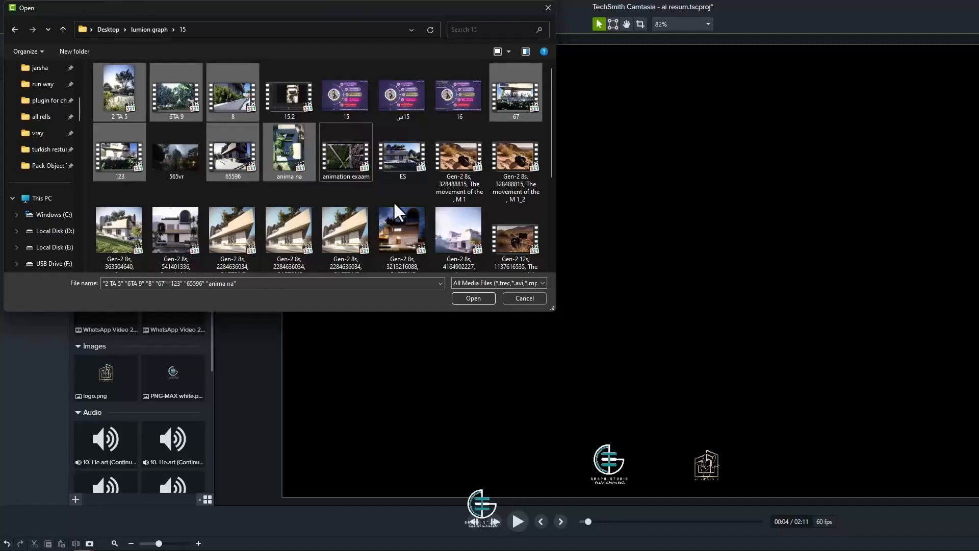
pyautogui.keyDown('ctrl'); pyautogui.click(408, 165); pyautogui.keyUp('ctrl')
pyautogui.keyDown('ctrl'); pyautogui.click(450, 167); pyautogui.keyUp('ctrl')
pyautogui.keyDown('ctrl'); pyautogui.click(514, 166); pyautogui.keyUp('ctrl')
pyautogui.keyDown('ctrl'); pyautogui.click(510, 244); pyautogui.keyUp('ctrl')
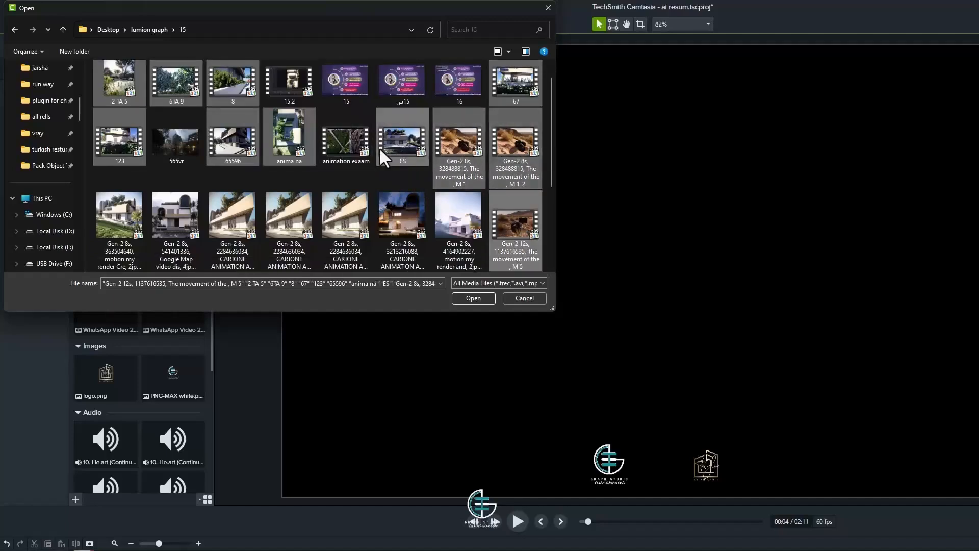
pyautogui.keyDown('ctrl'); pyautogui.click(410, 216); pyautogui.keyUp('ctrl')
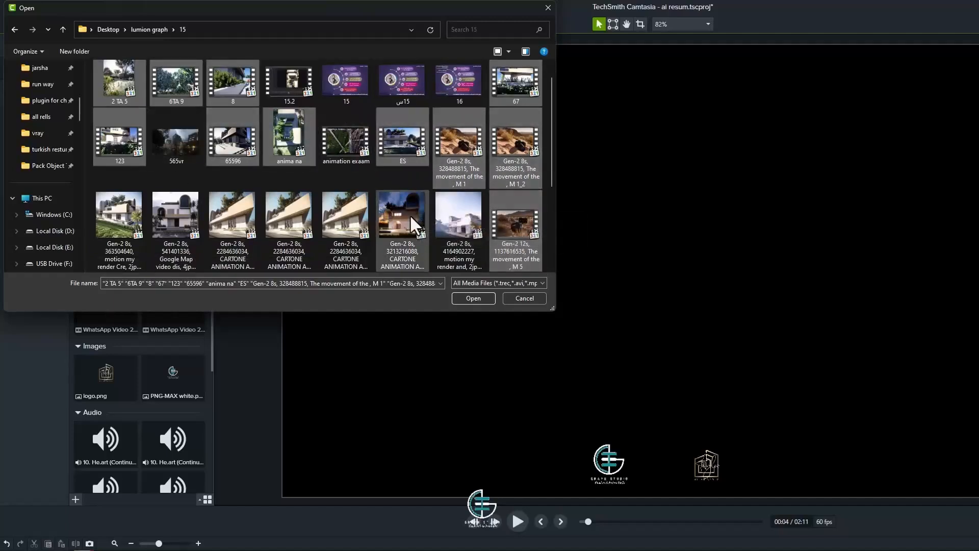
pyautogui.keyDown('ctrl'); pyautogui.click(468, 226); pyautogui.keyUp('ctrl')
pyautogui.keyDown('ctrl'); pyautogui.click(347, 228); pyautogui.keyUp('ctrl')
pyautogui.keyDown('ctrl'); pyautogui.click(290, 224); pyautogui.keyUp('ctrl')
pyautogui.keyDown('ctrl'); pyautogui.click(241, 222); pyautogui.keyUp('ctrl')
pyautogui.keyDown('ctrl'); pyautogui.click(179, 232); pyautogui.keyUp('ctrl')
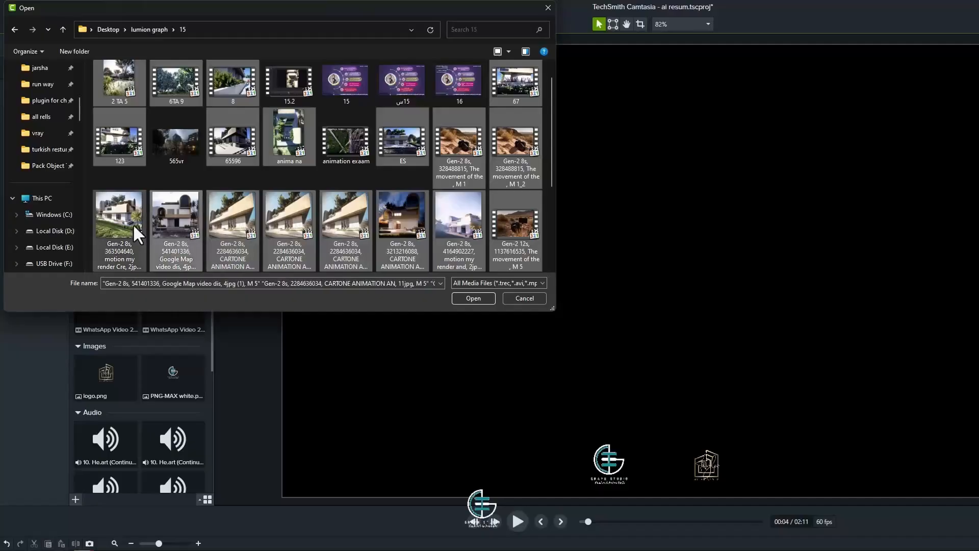
pyautogui.keyDown('ctrl'); pyautogui.click(132, 223); pyautogui.keyUp('ctrl')
pyautogui.scroll(-1, 224, 207)
pyautogui.keyDown('ctrl'); pyautogui.click(130, 223); pyautogui.keyUp('ctrl')
pyautogui.keyDown('ctrl'); pyautogui.click(177, 223); pyautogui.keyUp('ctrl')
pyautogui.keyDown('ctrl'); pyautogui.click(231, 223); pyautogui.keyUp('ctrl')
pyautogui.keyDown('ctrl'); pyautogui.click(288, 225); pyautogui.keyUp('ctrl')
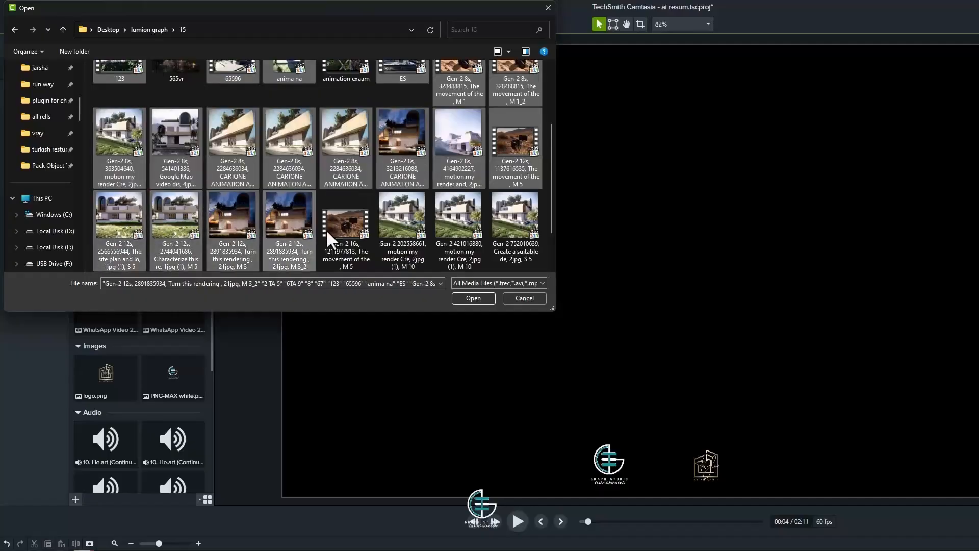
pyautogui.keyDown('ctrl'); pyautogui.click(326, 229); pyautogui.keyUp('ctrl')
pyautogui.keyDown('ctrl'); pyautogui.click(394, 230); pyautogui.keyUp('ctrl')
pyautogui.keyDown('ctrl'); pyautogui.click(454, 229); pyautogui.keyUp('ctrl')
pyautogui.keyDown('ctrl'); pyautogui.click(498, 228); pyautogui.keyUp('ctrl')
pyautogui.scroll(-1, 501, 228)
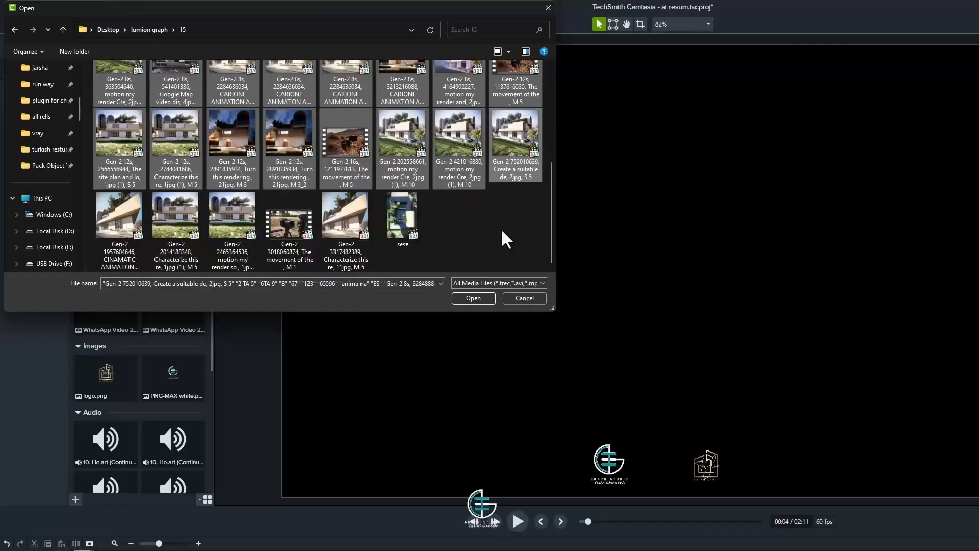
pyautogui.keyDown('ctrl'); pyautogui.click(363, 222); pyautogui.keyUp('ctrl')
pyautogui.keyDown('ctrl'); pyautogui.click(395, 222); pyautogui.keyUp('ctrl')
pyautogui.keyDown('ctrl'); pyautogui.click(232, 224); pyautogui.keyUp('ctrl')
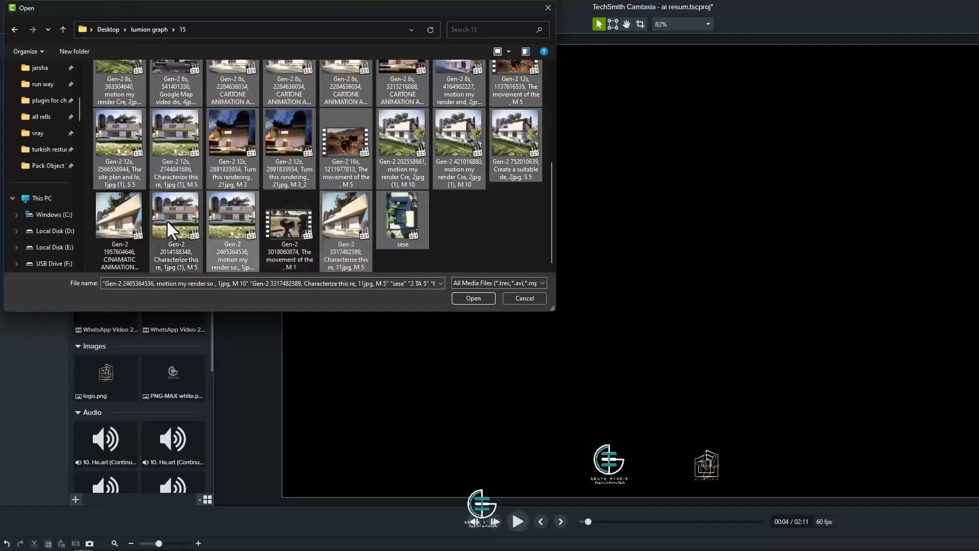
pyautogui.keyDown('ctrl'); pyautogui.click(166, 219); pyautogui.keyUp('ctrl')
pyautogui.keyDown('ctrl'); pyautogui.click(134, 221); pyautogui.keyUp('ctrl')
pyautogui.click(466, 297)
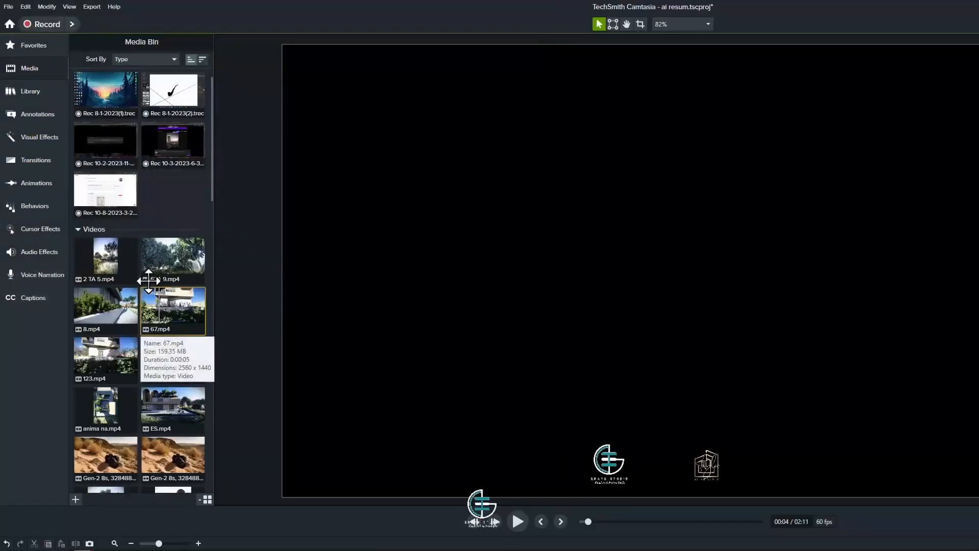
pyautogui.scroll(-1, 123, 297)
pyautogui.click(122, 297)
pyautogui.scroll(-1, 123, 297)
pyautogui.click(172, 299)
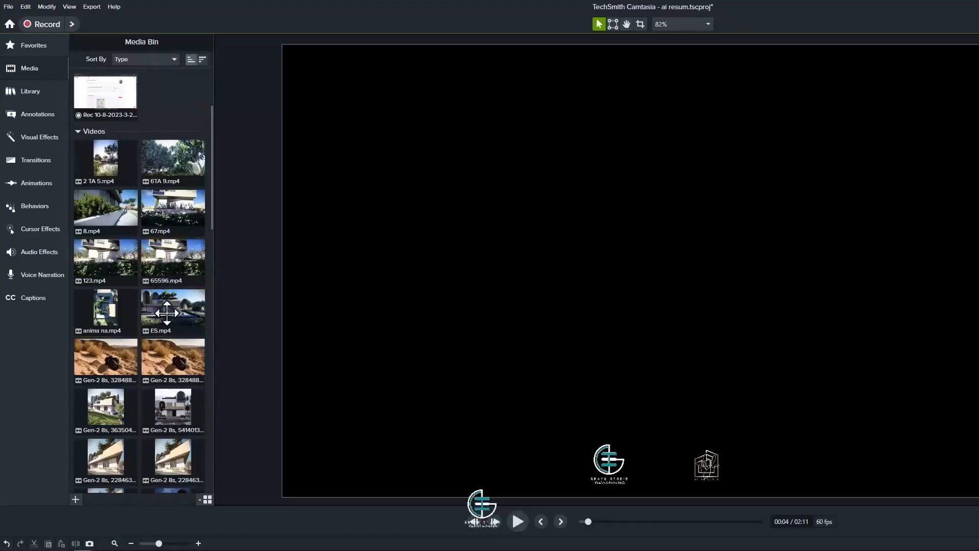
# Step: Save the project under the name 18 in the folder Desktop > lumion graph > 18
pyautogui.click(8, 7)
pyautogui.click(34, 94)
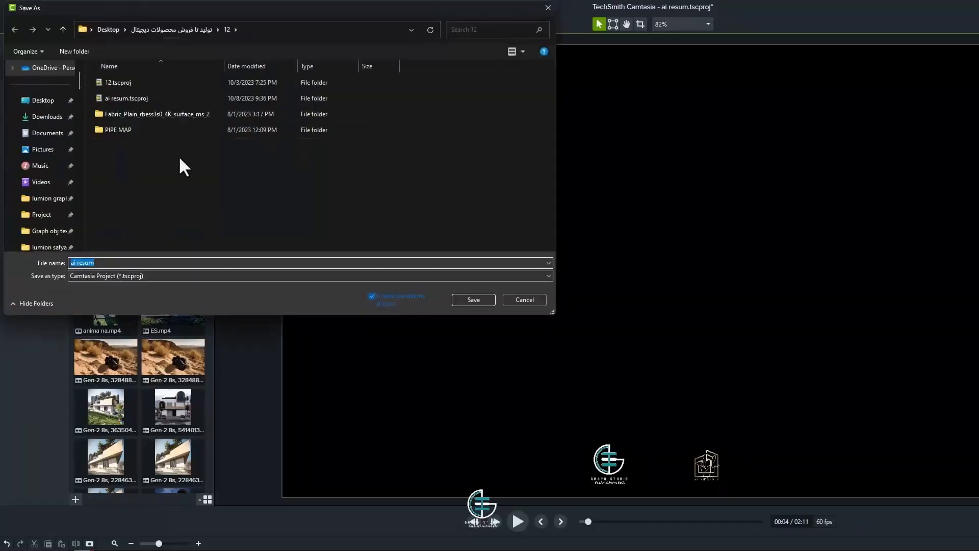
pyautogui.click(197, 29)
pyautogui.click(50, 198)
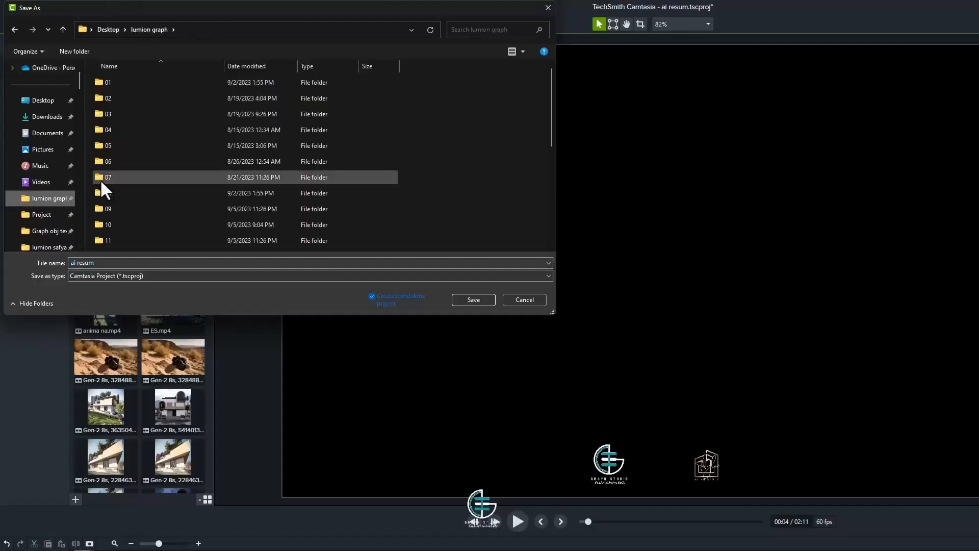
pyautogui.scroll(-3, 115, 224)
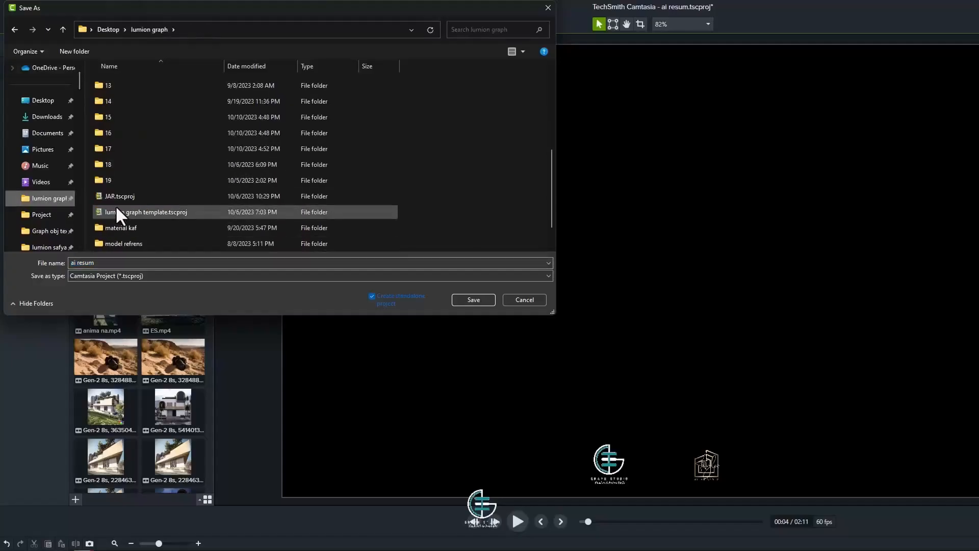
pyautogui.doubleClick(113, 164)
pyautogui.click(107, 261)
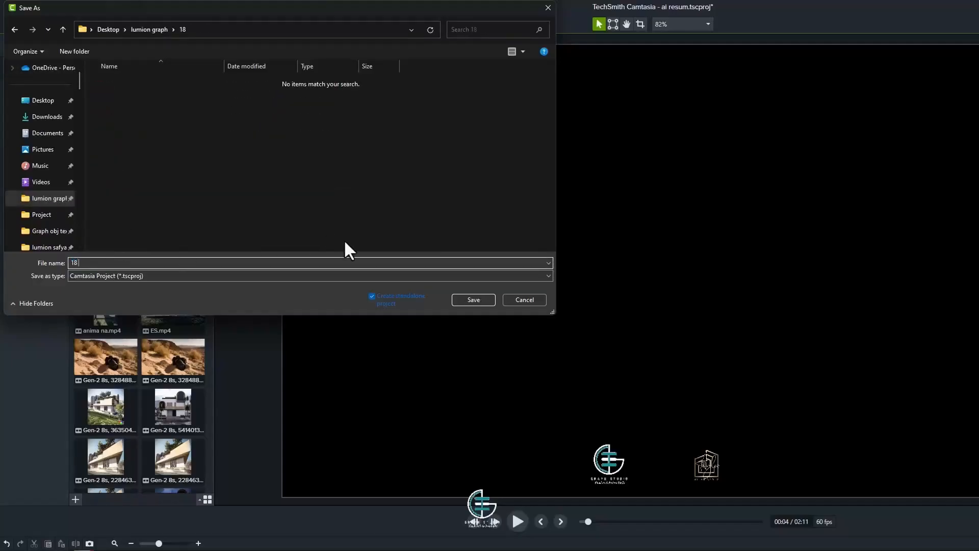
pyautogui.click(487, 297)
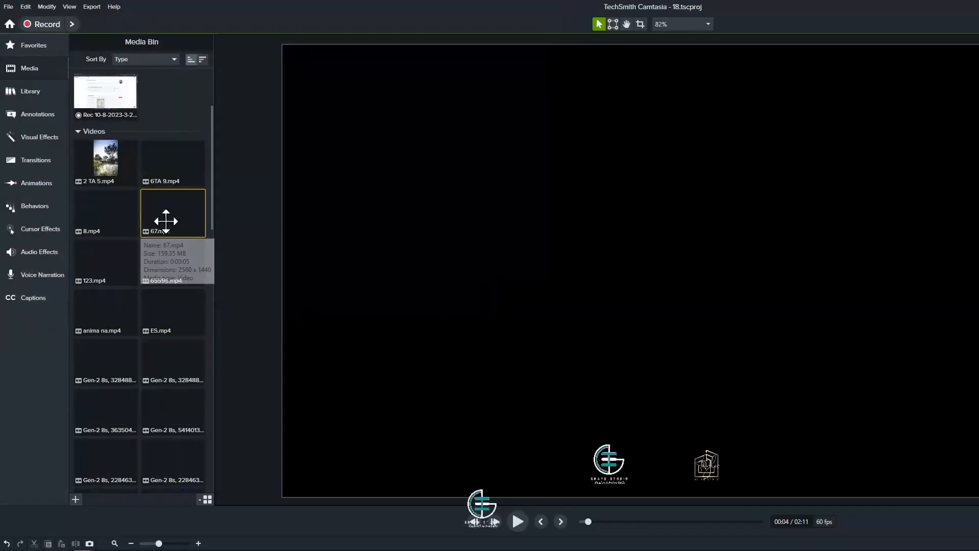
pyautogui.scroll(-3, 147, 334)
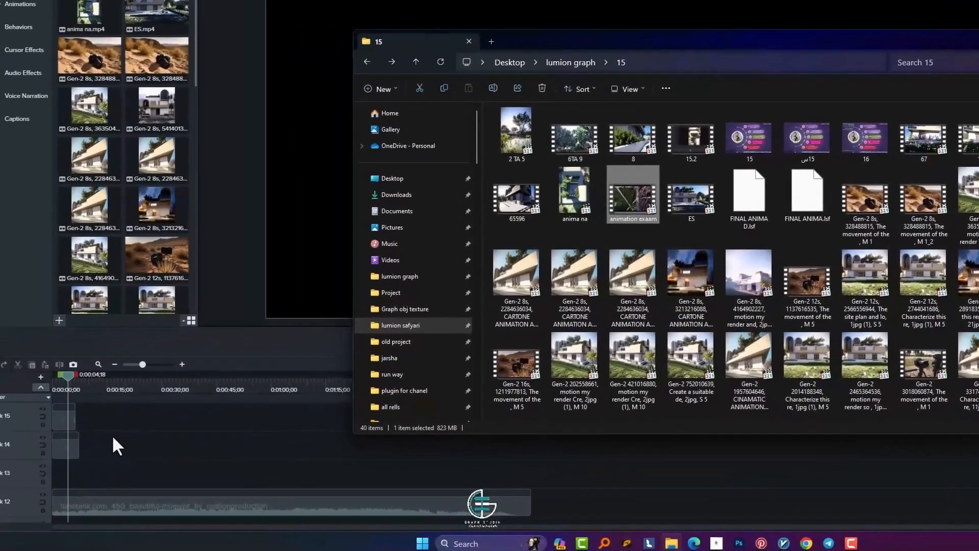
# Step: Play the start of the timeline, and preview the clips anima na.mp4 and ES.mp4 from the media bin
pyautogui.click(198, 435)
pyautogui.press('space')
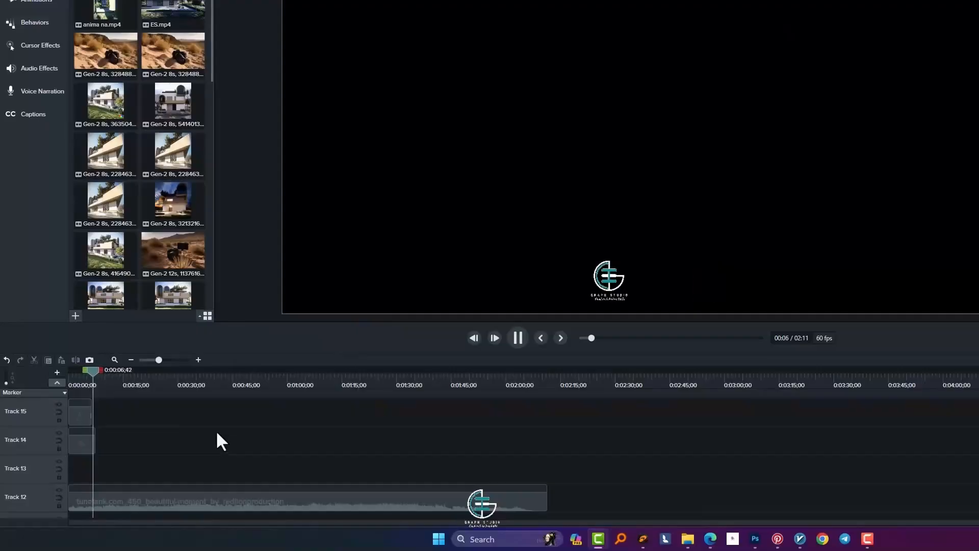
pyautogui.press('space')
pyautogui.scroll(5, 148, 99)
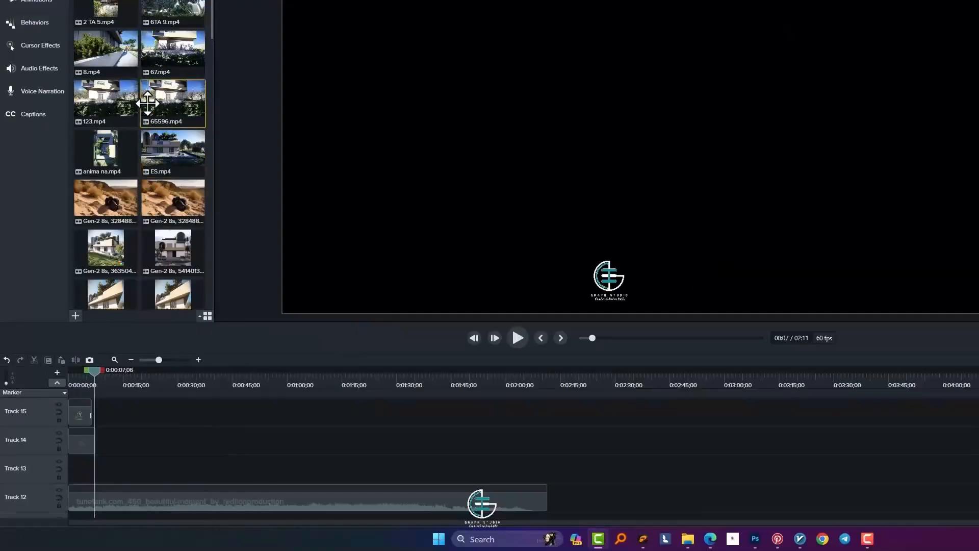
pyautogui.scroll(-1, 148, 103)
pyautogui.doubleClick(107, 193)
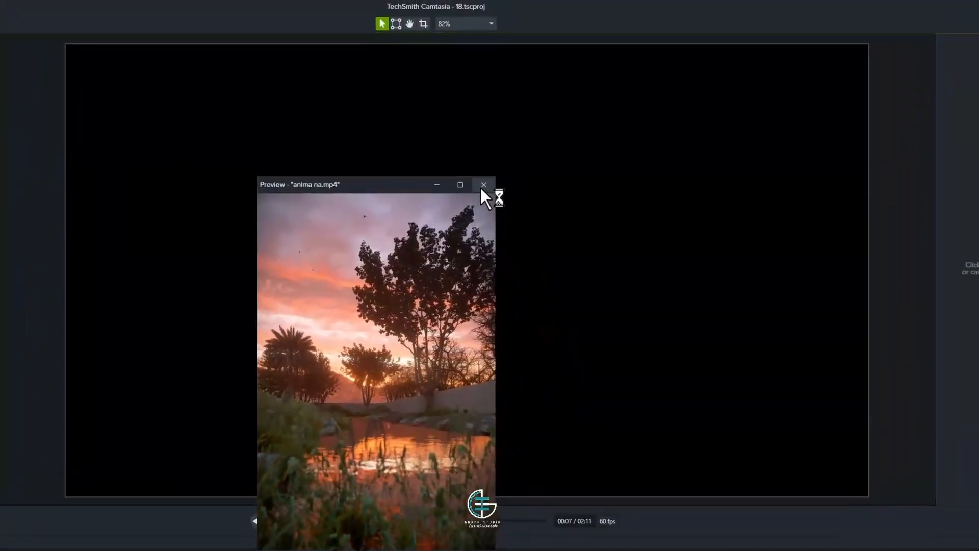
pyautogui.click(588, 67)
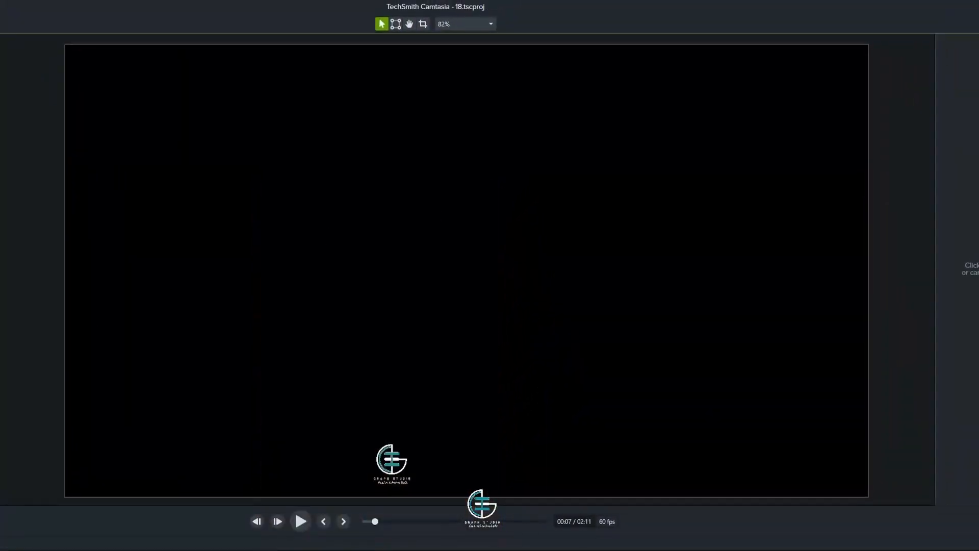
pyautogui.doubleClick(2, 204)
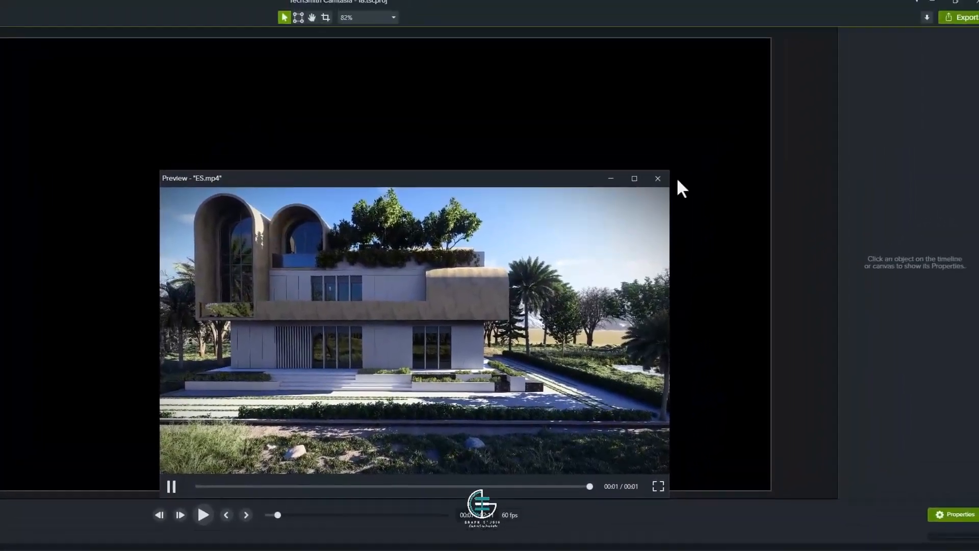
pyautogui.click(755, 124)
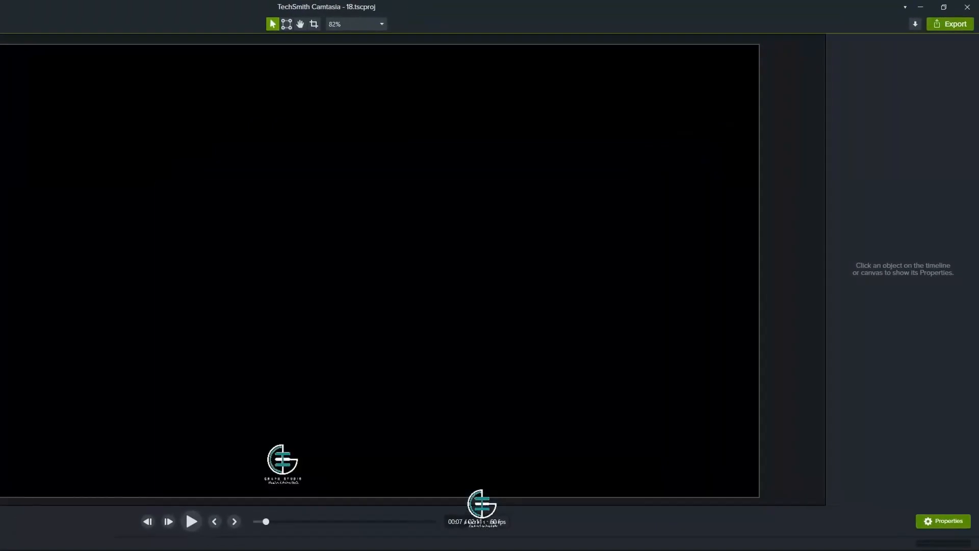
pyautogui.doubleClick(3, 377)
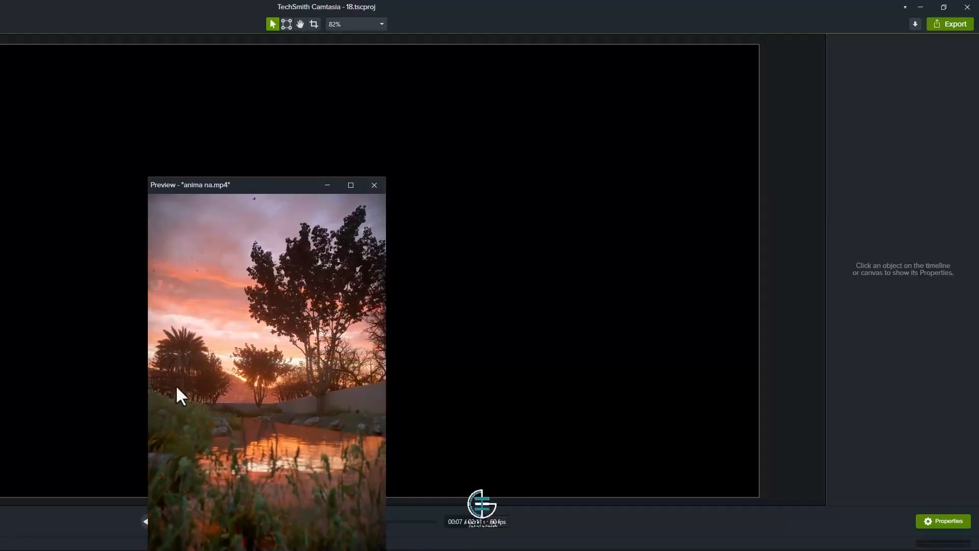
pyautogui.click(374, 186)
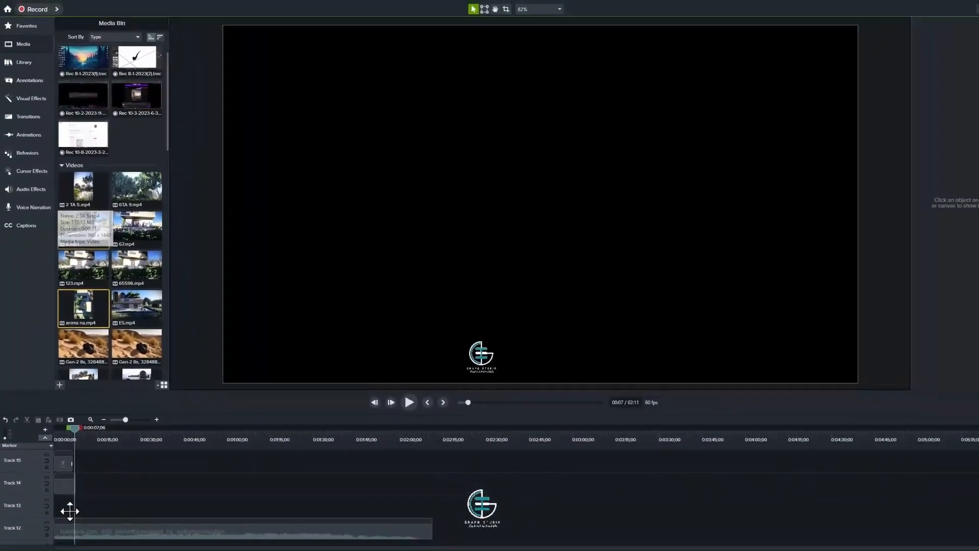
# Step: Add the clip 8.mp4 to Track 13 near the start of the timeline, above the music track
pyautogui.moveTo(70, 511); pyautogui.dragTo(56, 509)
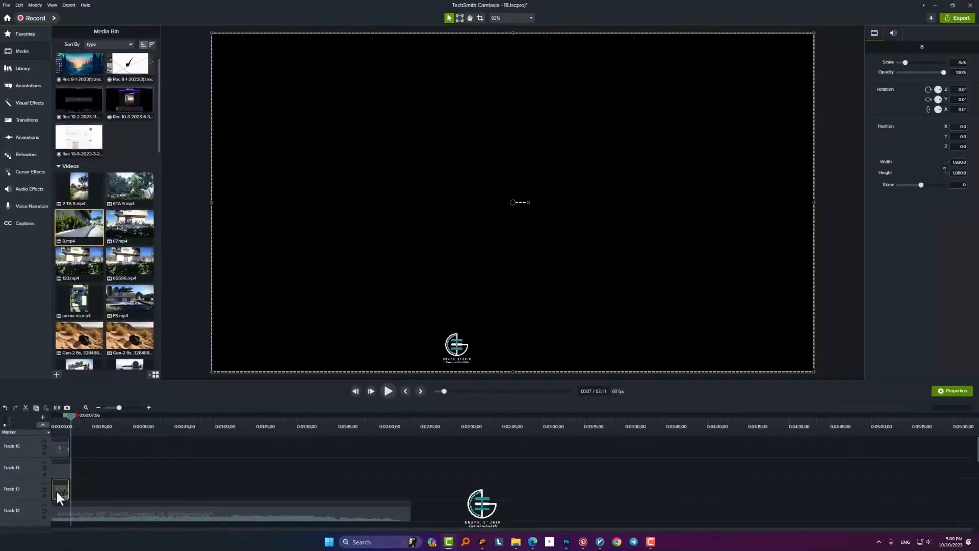
pyautogui.scroll(-5, 28, 509)
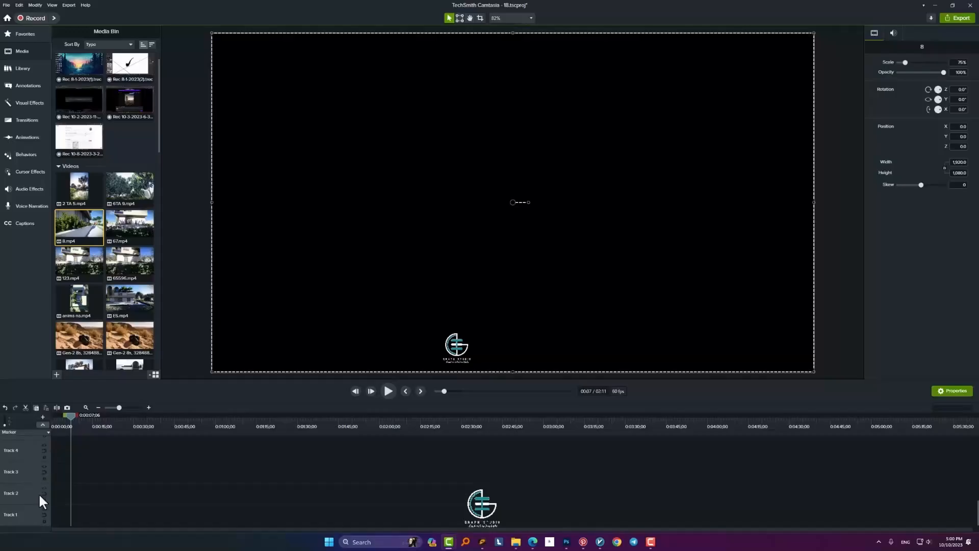
pyautogui.scroll(5, 38, 492)
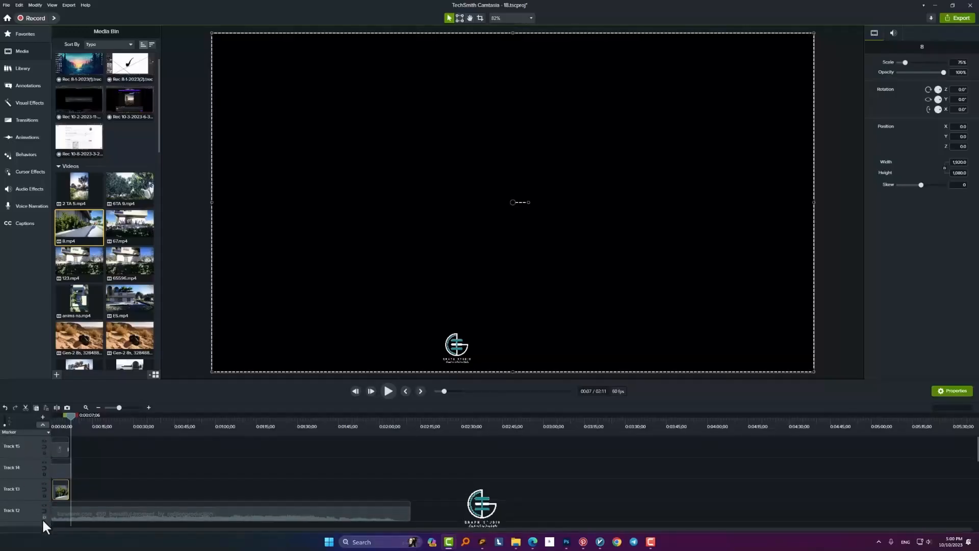
pyautogui.scroll(-1, 69, 484)
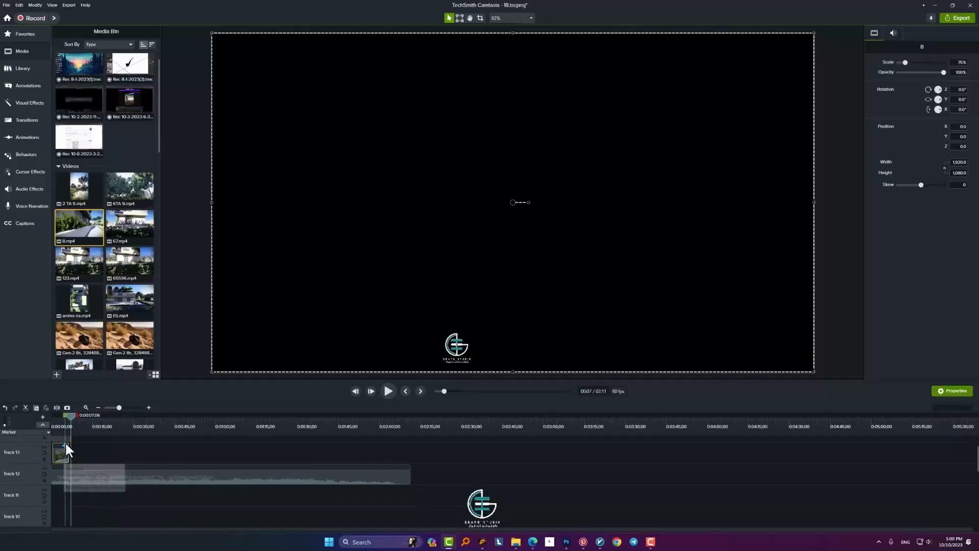
pyautogui.scroll(1, 65, 479)
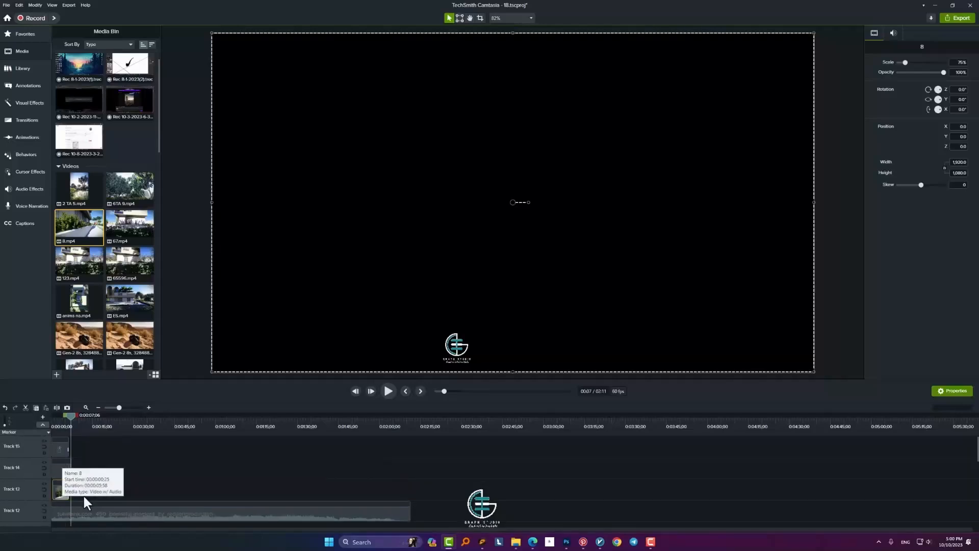
# Step: Play the sequence from the start to 0:00:05;39 and trim the PNG-MAX white logo on Track 14 to end there
pyautogui.moveTo(71, 417); pyautogui.dragTo(1, 425)
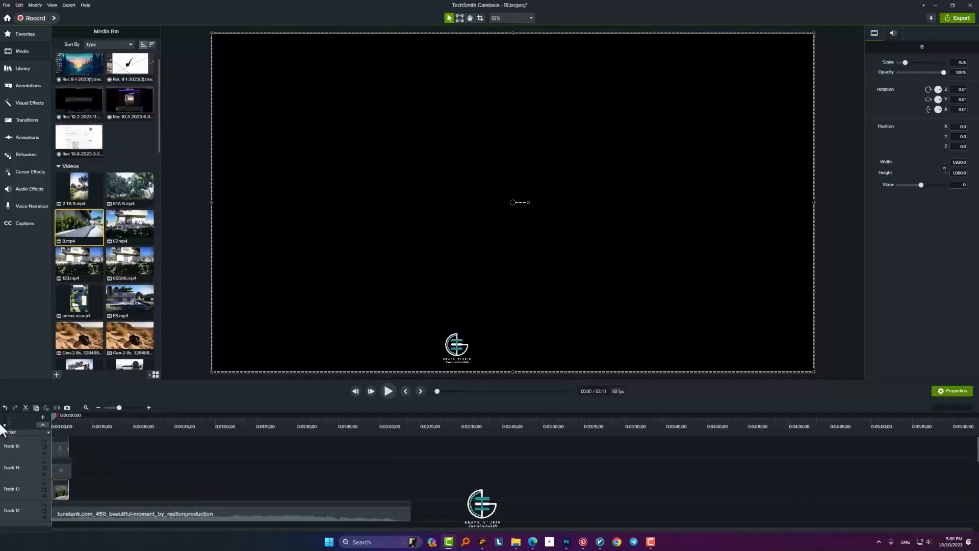
pyautogui.click(388, 391)
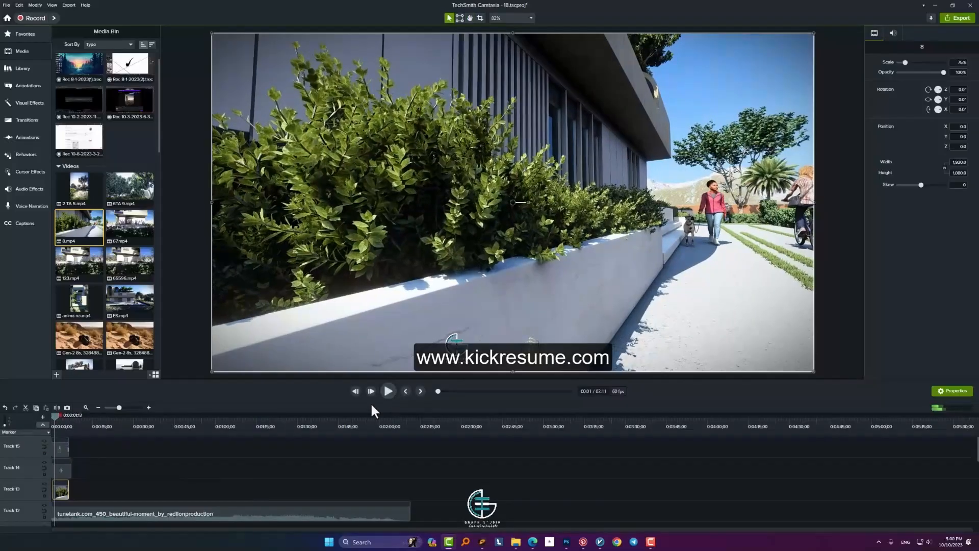
pyautogui.click(387, 391)
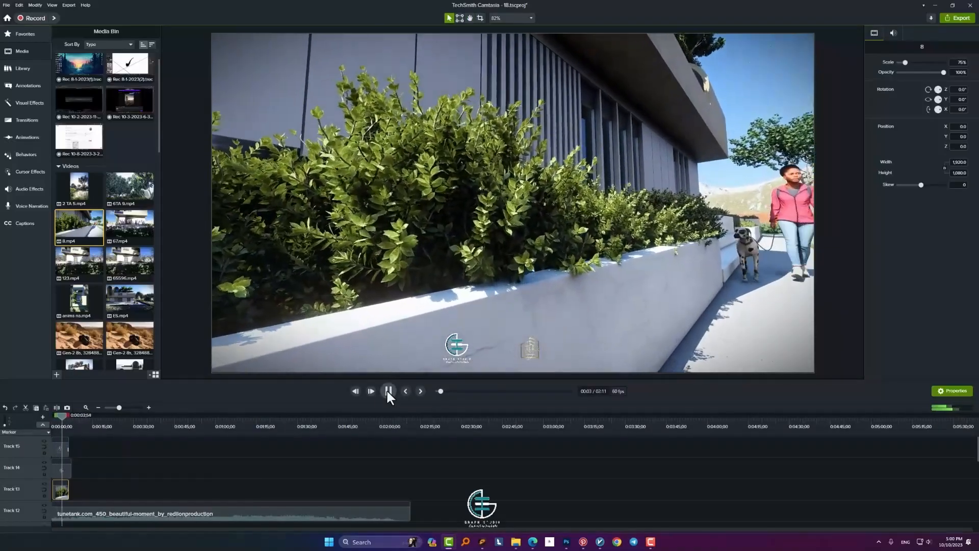
pyautogui.click(387, 391)
pyautogui.press('space')
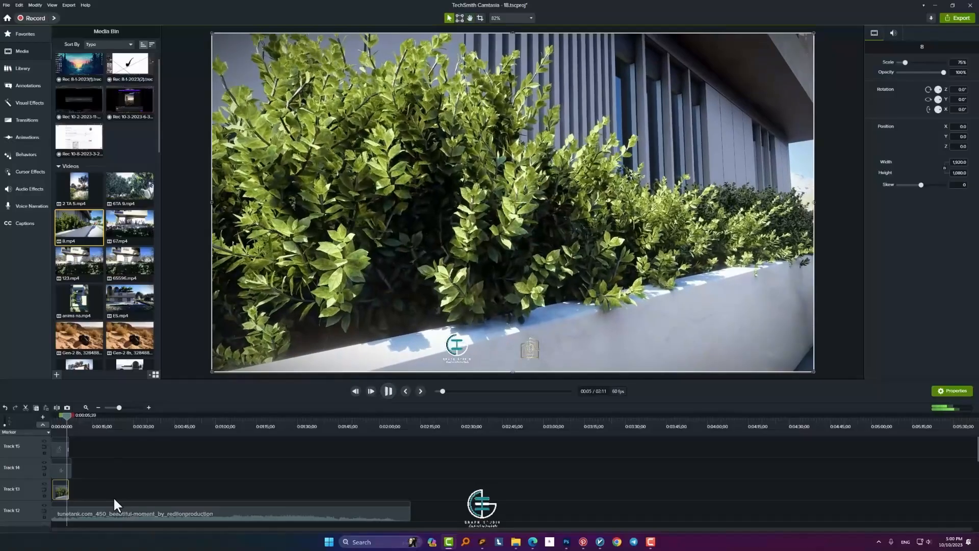
pyautogui.press('space')
pyautogui.scroll(2, 90, 483)
pyautogui.moveTo(90, 469); pyautogui.dragTo(78, 470)
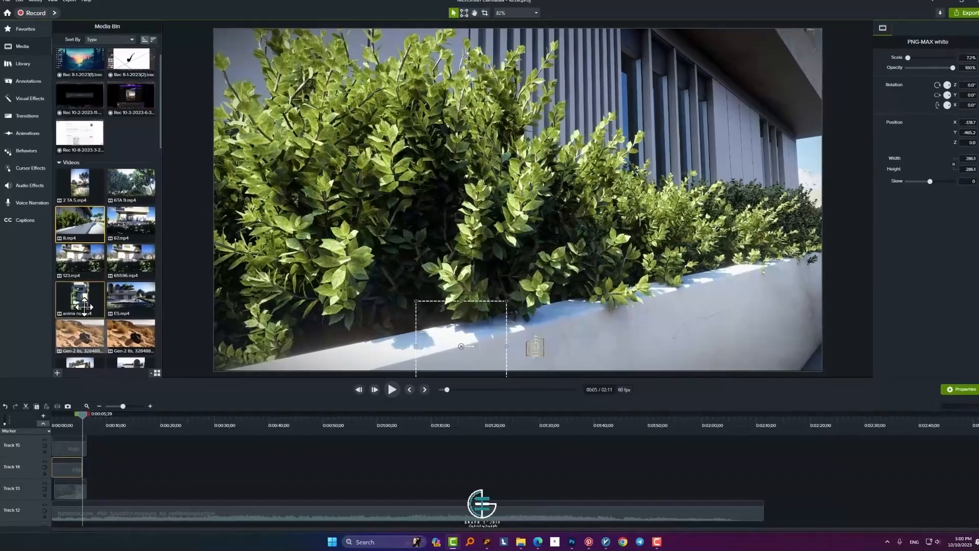
# Step: Add anima na.mp4 directly after clip 8 on Track 13, shortened to end at about 11 seconds, and play it
pyautogui.moveTo(95, 303); pyautogui.dragTo(119, 474)
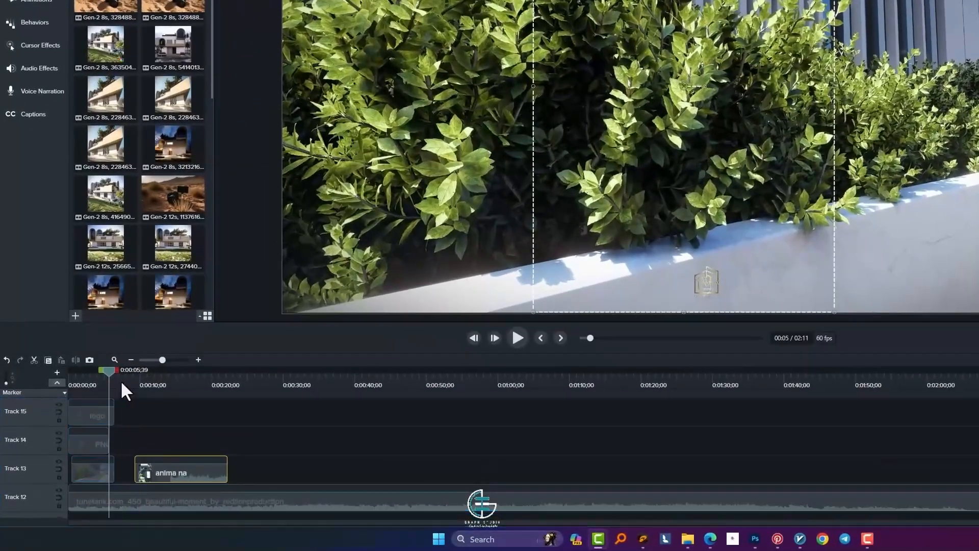
pyautogui.moveTo(109, 397); pyautogui.dragTo(167, 391)
pyautogui.moveTo(226, 472); pyautogui.dragTo(171, 482)
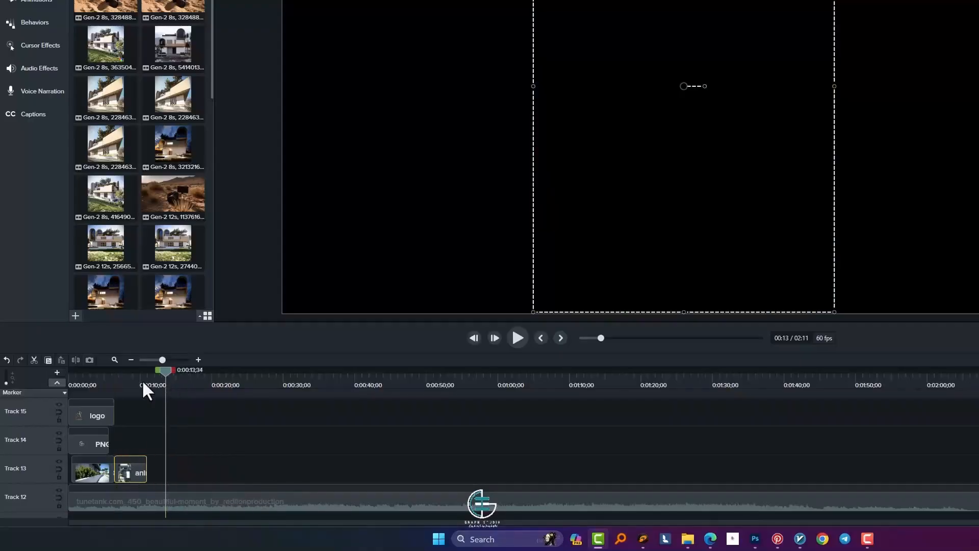
pyautogui.click(85, 384)
pyautogui.press('space')
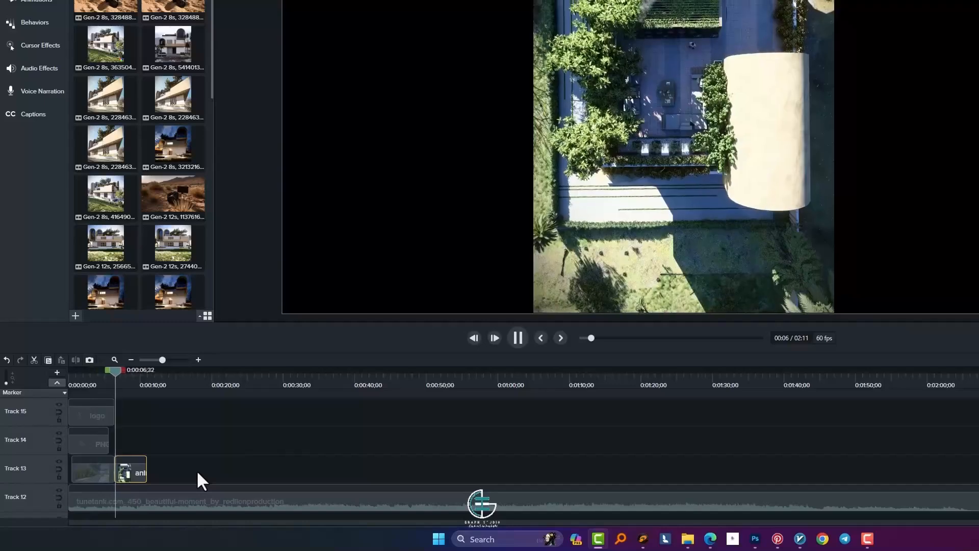
pyautogui.press('space')
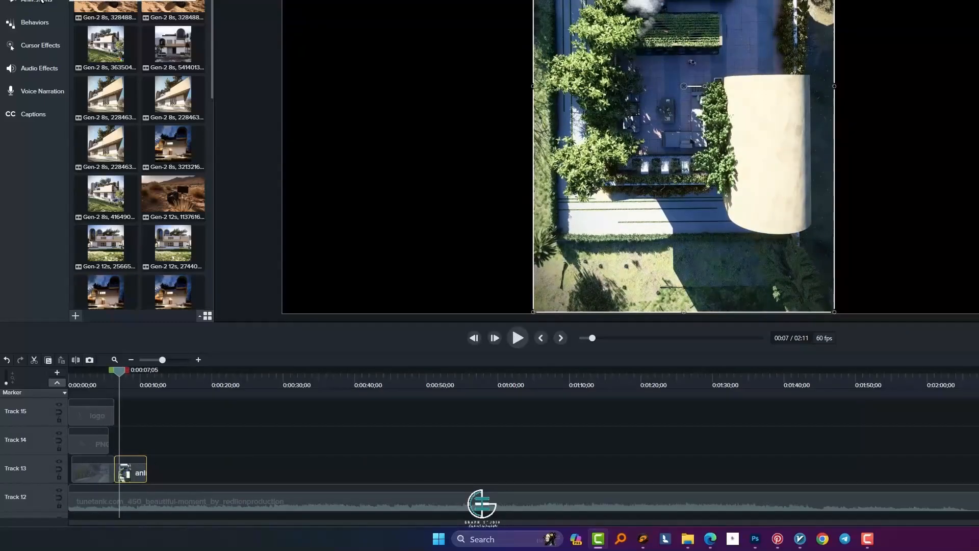
# Step: At 0:00:07;22, shift the vertical anima na clip sideways on the canvas so it sits right of center
pyautogui.click(197, 432)
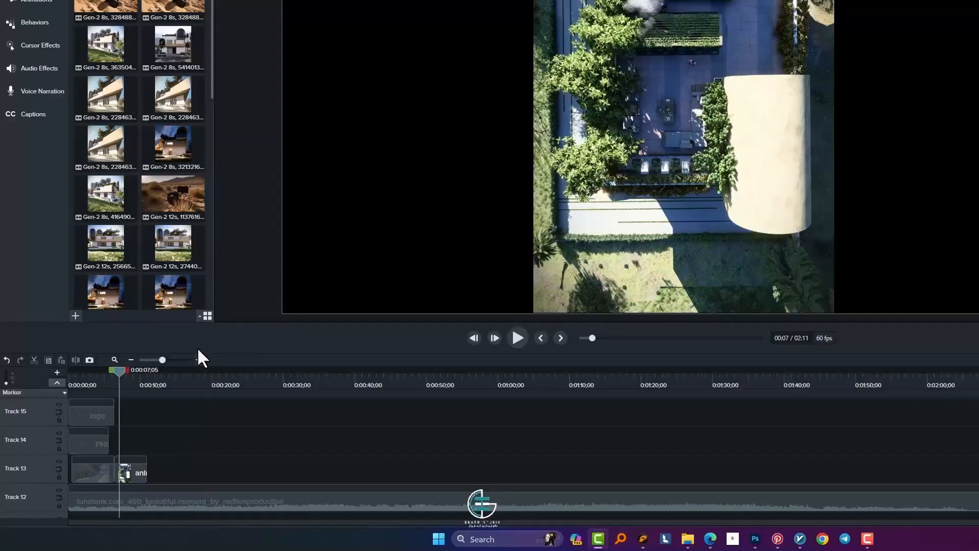
pyautogui.moveTo(116, 370)
pyautogui.mouseDown()
pyautogui.moveTo(47, 371)
pyautogui.moveTo(143, 388)
pyautogui.moveTo(105, 393)
pyautogui.moveTo(121, 377)
pyautogui.mouseUp()
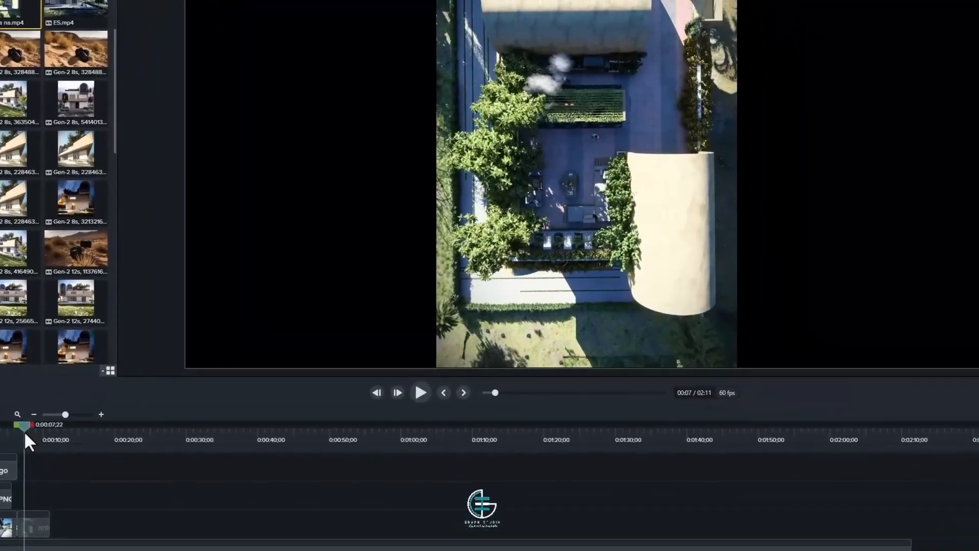
pyautogui.click(755, 186)
pyautogui.moveTo(647, 247); pyautogui.dragTo(657, 247)
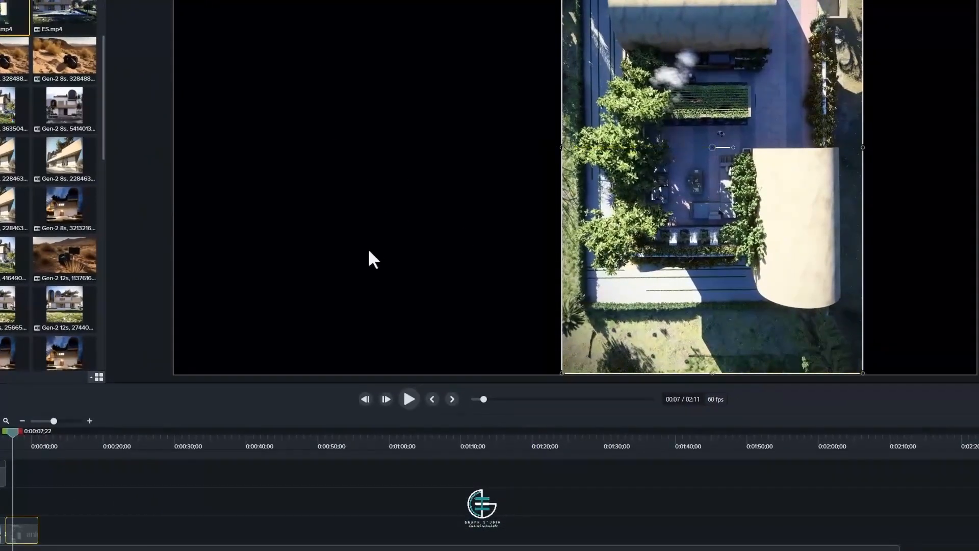
# Step: Add 2 TA 5.mp4 on Track 14 and place it edge to edge on the left of anima na, at X -392
pyautogui.scroll(3, 54, 220)
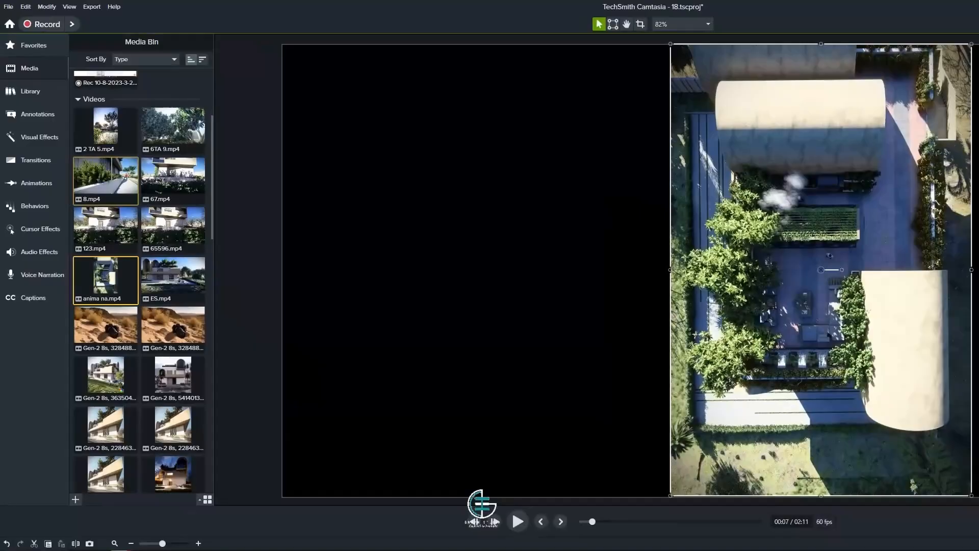
pyautogui.moveTo(106, 127); pyautogui.dragTo(683, 270)
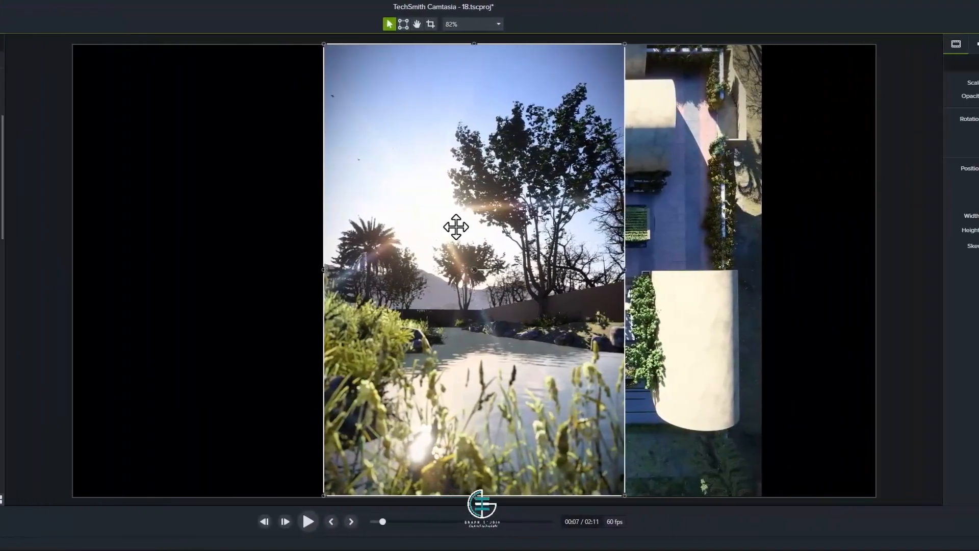
pyautogui.moveTo(573, 225); pyautogui.dragTo(413, 240)
pyautogui.press('space')
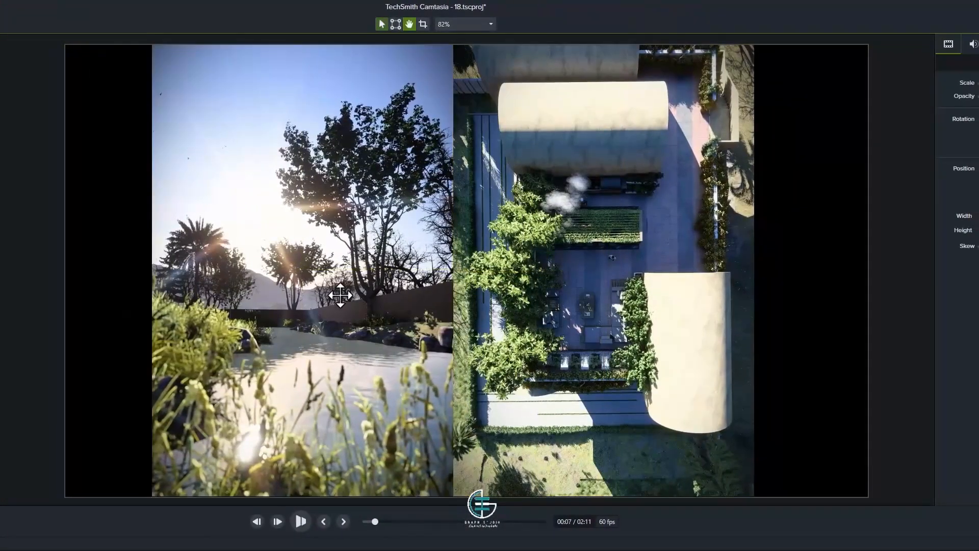
pyautogui.press('space')
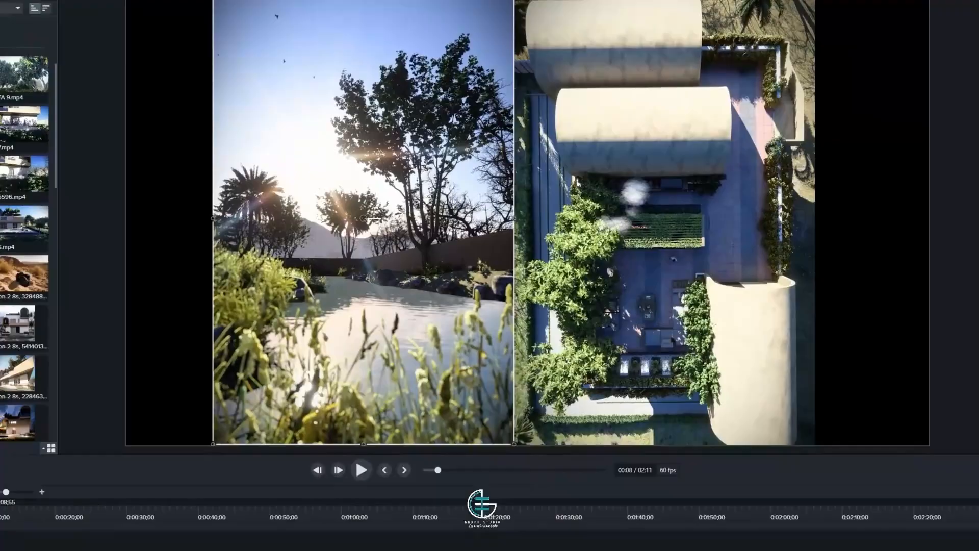
# Step: Lower the audio gain of the 2 TA 5 clip to 11% and play back both clips side by side
pyautogui.rightClick(14, 550)
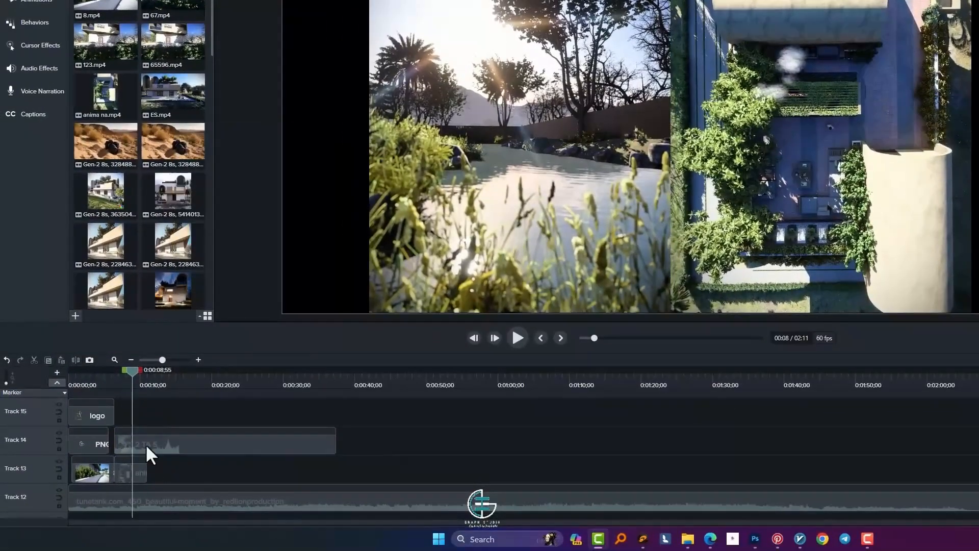
pyautogui.click(146, 445)
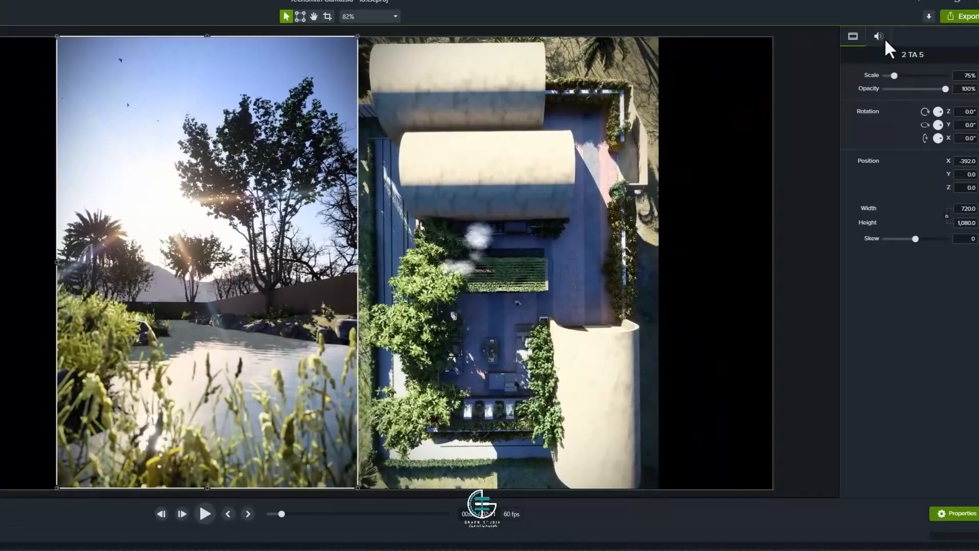
pyautogui.click(885, 38)
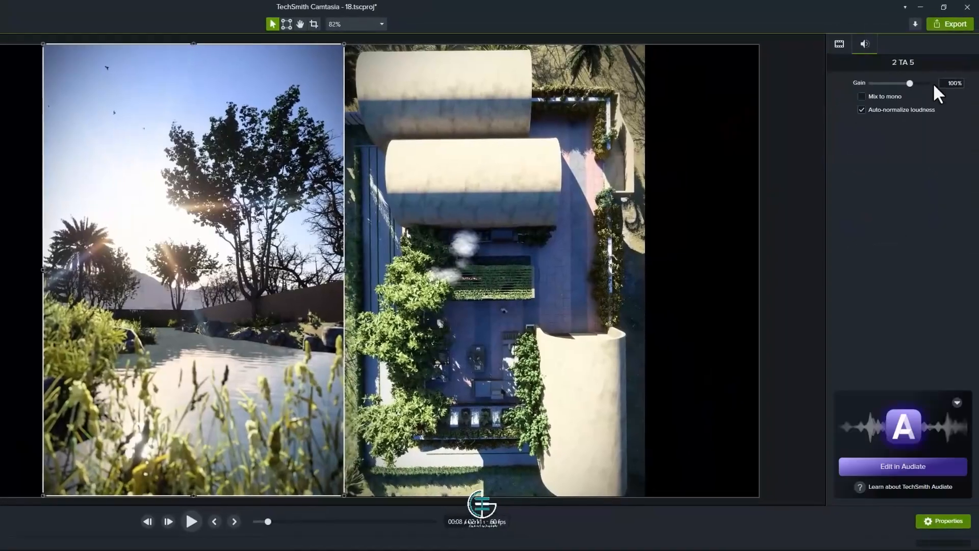
pyautogui.moveTo(910, 83); pyautogui.dragTo(884, 83)
pyautogui.press('space')
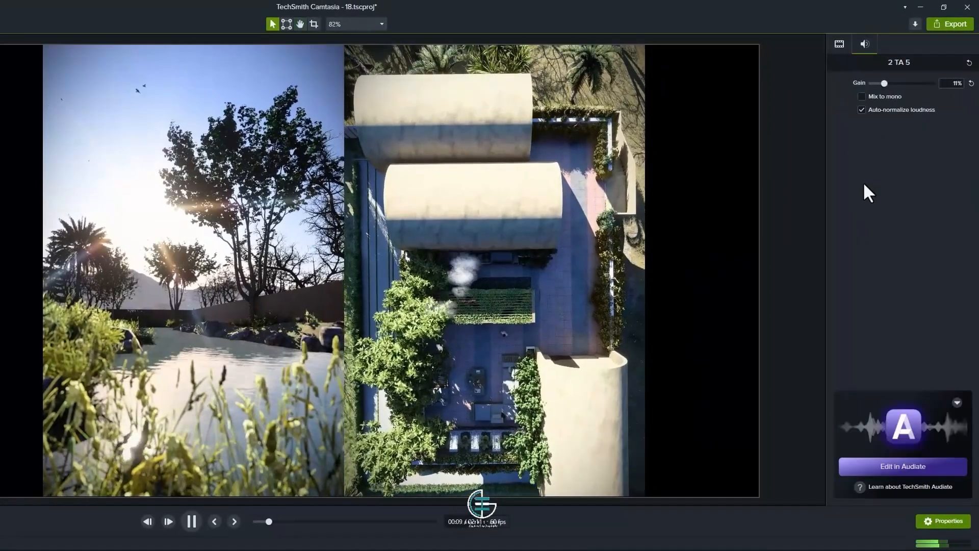
pyautogui.click(258, 282)
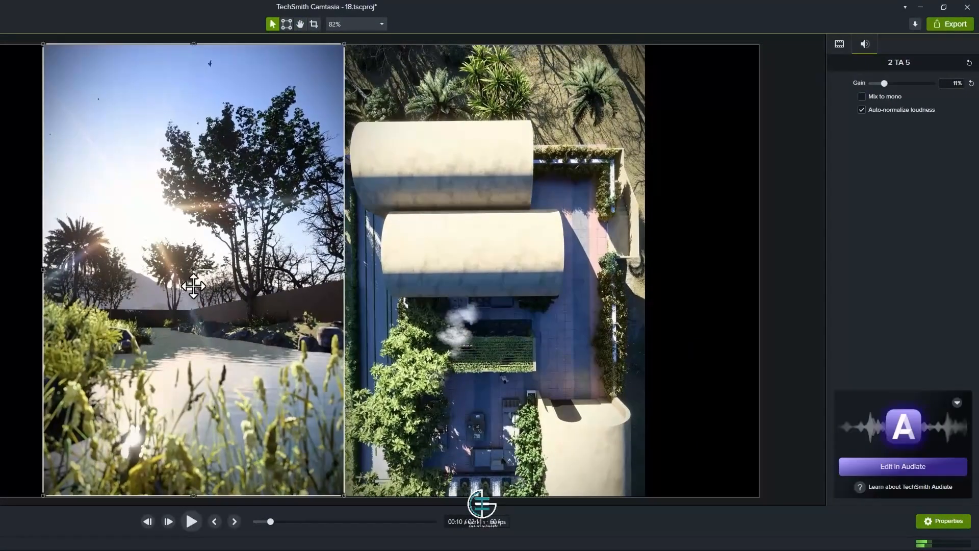
pyautogui.press('space')
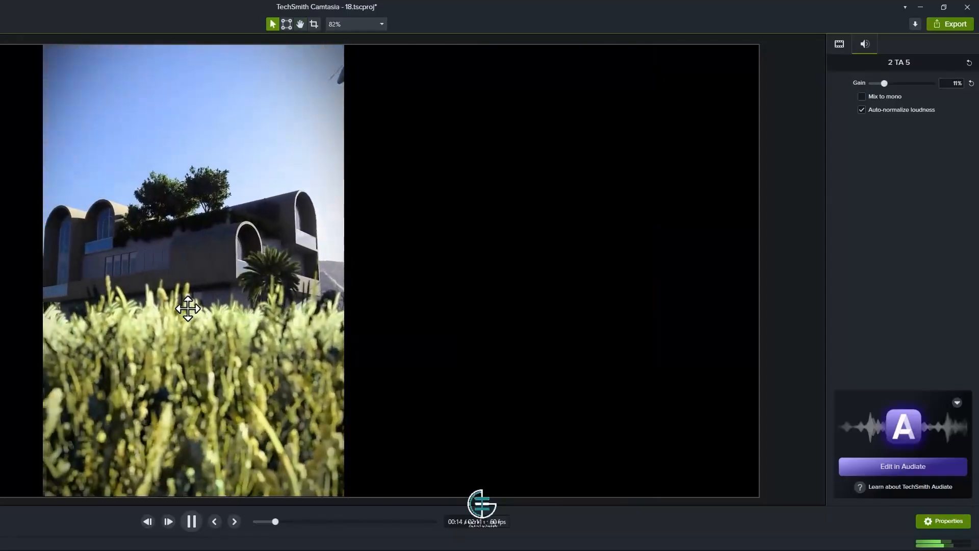
# Step: Lower the audio gain of the 2 TA 5 clip to 3% and listen to the playback
pyautogui.click(232, 353)
pyautogui.moveTo(876, 81); pyautogui.dragTo(874, 82)
pyautogui.press('space')
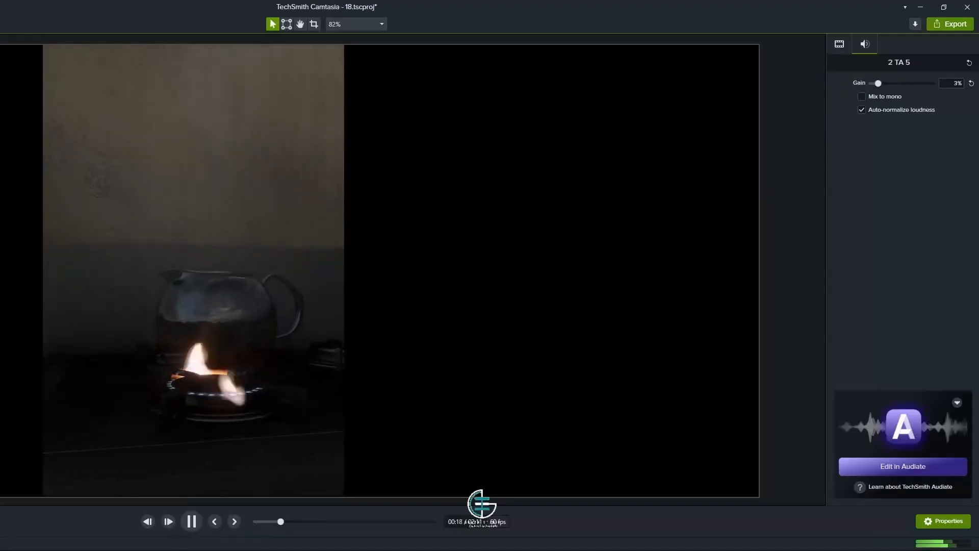
pyautogui.press('space')
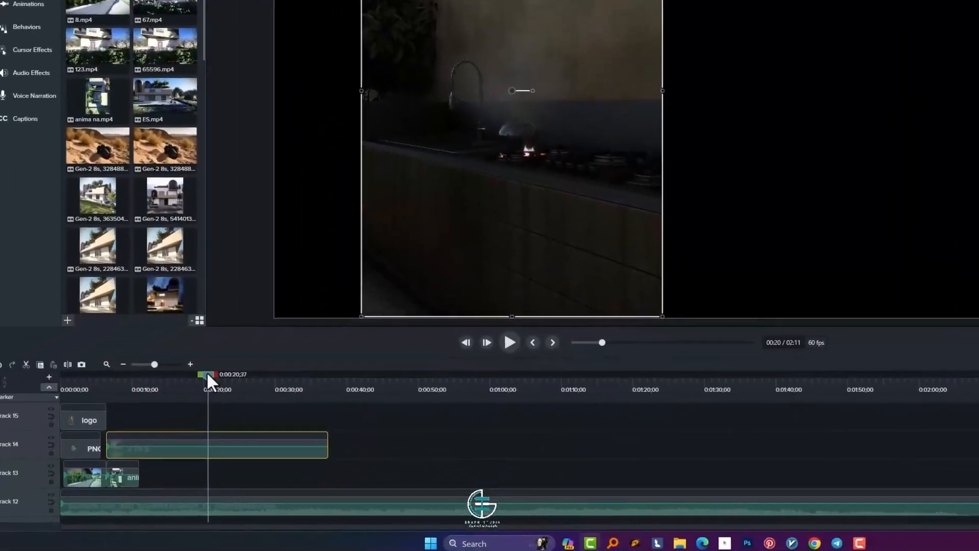
# Step: Split the 2 TA 5 clip on Track 14 at about 0:00:15, at the end of the grass field shot
pyautogui.moveTo(33, 473); pyautogui.dragTo(0, 477)
pyautogui.moveTo(157, 372); pyautogui.dragTo(177, 372)
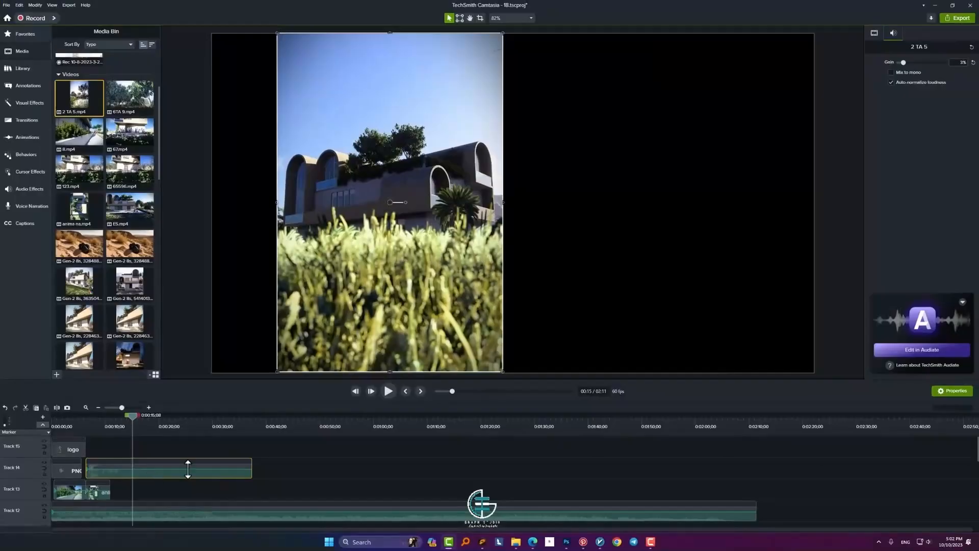
pyautogui.click(56, 407)
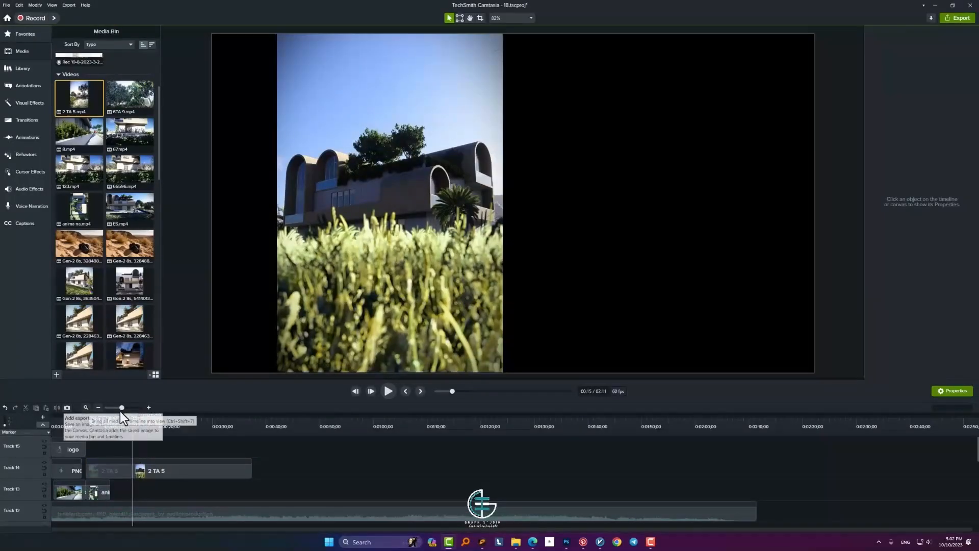
# Step: Split the rest of the 2 TA 5 clip at about 0:00:18 and 0:00:25
pyautogui.moveTo(133, 417); pyautogui.dragTo(185, 425)
pyautogui.click(140, 469)
pyautogui.click(188, 470)
pyautogui.click(56, 407)
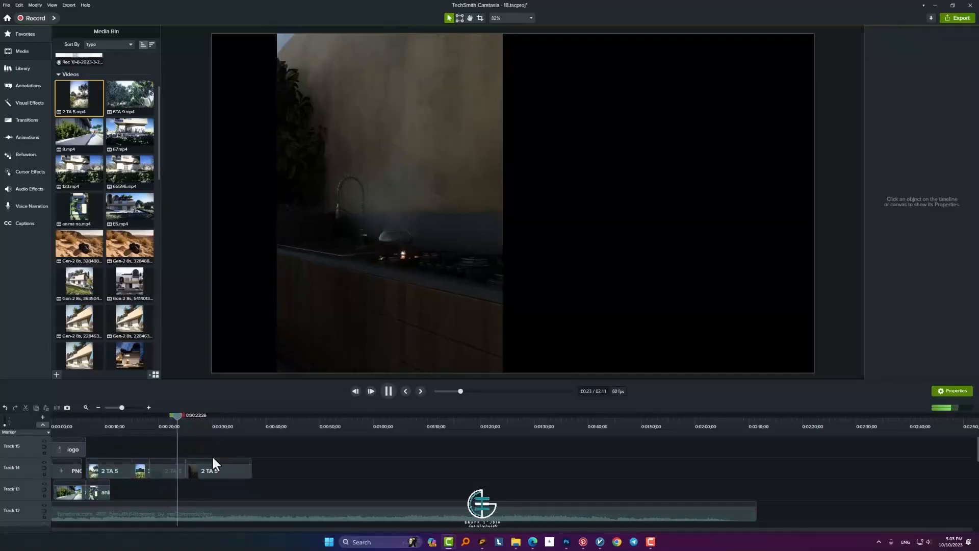
# Step: Split the last 2 TA 5 piece at 0:00:32;45, delete its first part and join the remainder to the preceding piece
pyautogui.press('space')
pyautogui.moveTo(182, 416); pyautogui.dragTo(227, 427)
pyautogui.click(221, 470)
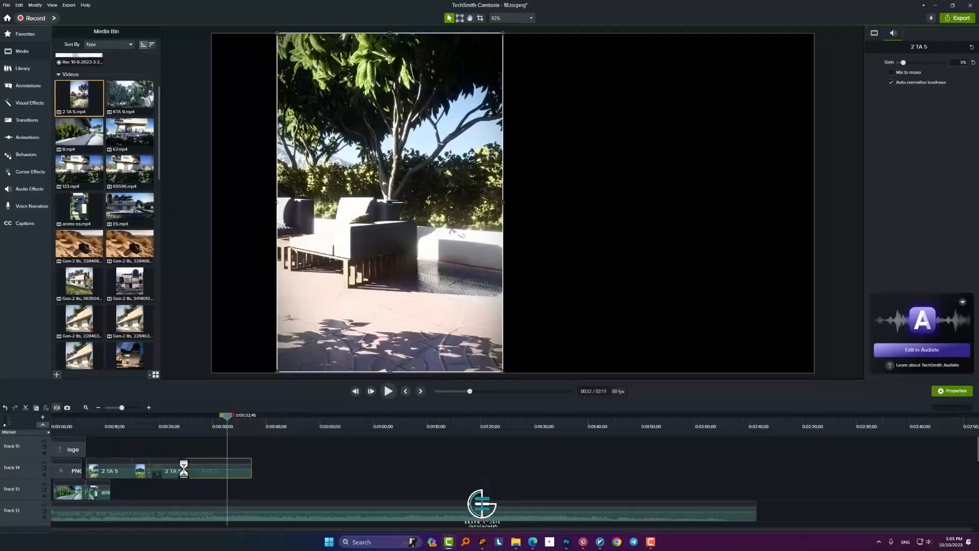
pyautogui.click(207, 470)
pyautogui.press('Delete')
pyautogui.moveTo(238, 475); pyautogui.dragTo(196, 470)
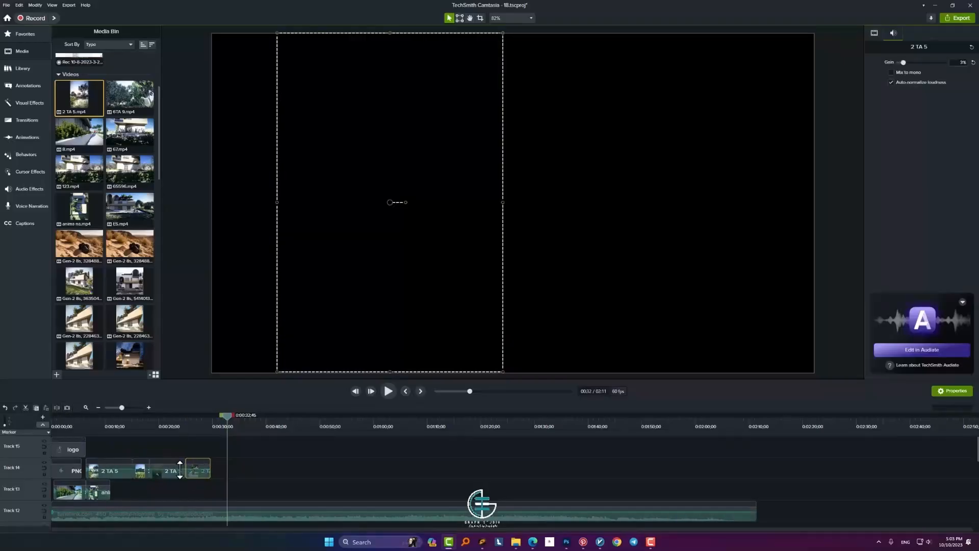
# Step: Play back the opening of the side-by-side clips from about 6 seconds
pyautogui.moveTo(224, 416); pyautogui.dragTo(99, 418)
pyautogui.press('space')
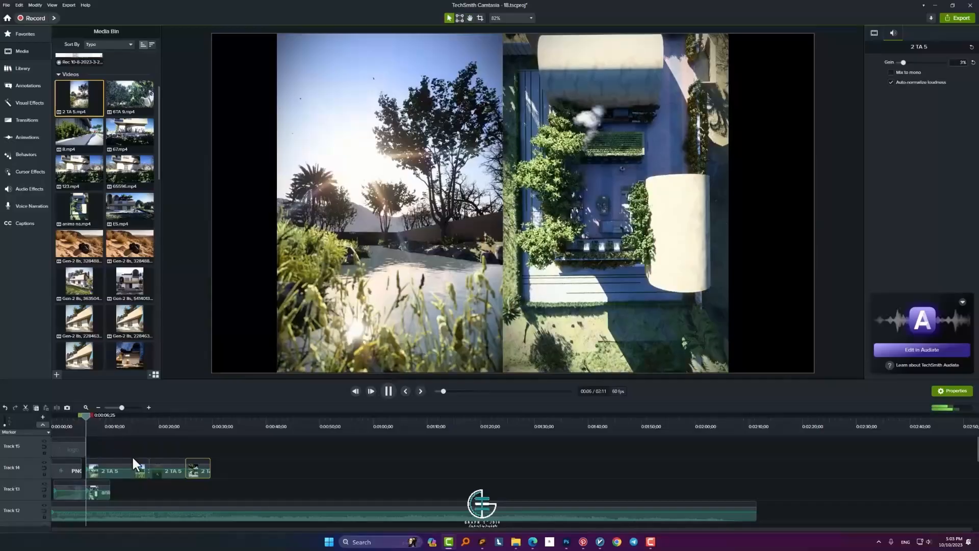
pyautogui.press('space')
pyautogui.press('space')
pyautogui.press('space')
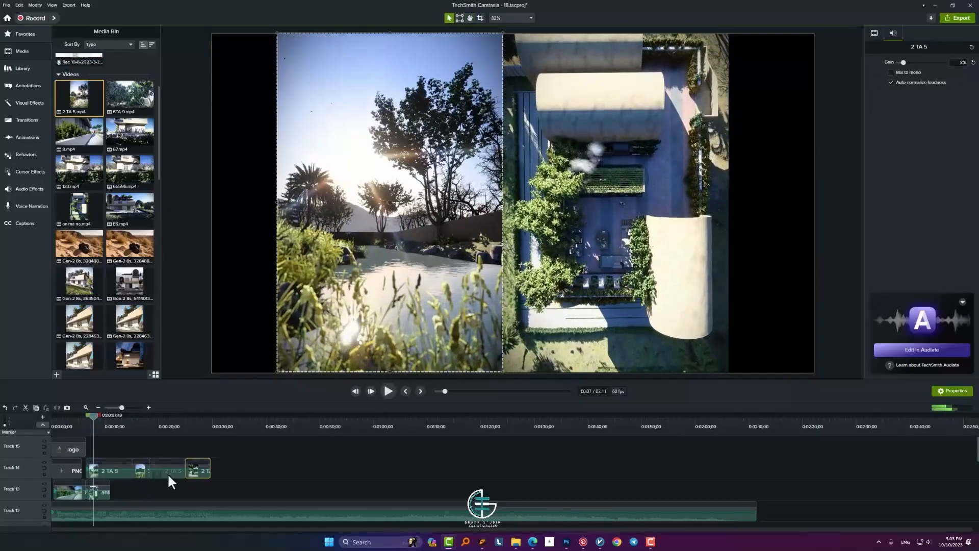
# Step: Try the last 2 TA 5 piece on Track 13 directly after anima na and play up to it
pyautogui.moveTo(195, 470)
pyautogui.mouseDown()
pyautogui.moveTo(149, 492)
pyautogui.moveTo(112, 494)
pyautogui.moveTo(204, 470)
pyautogui.mouseUp()
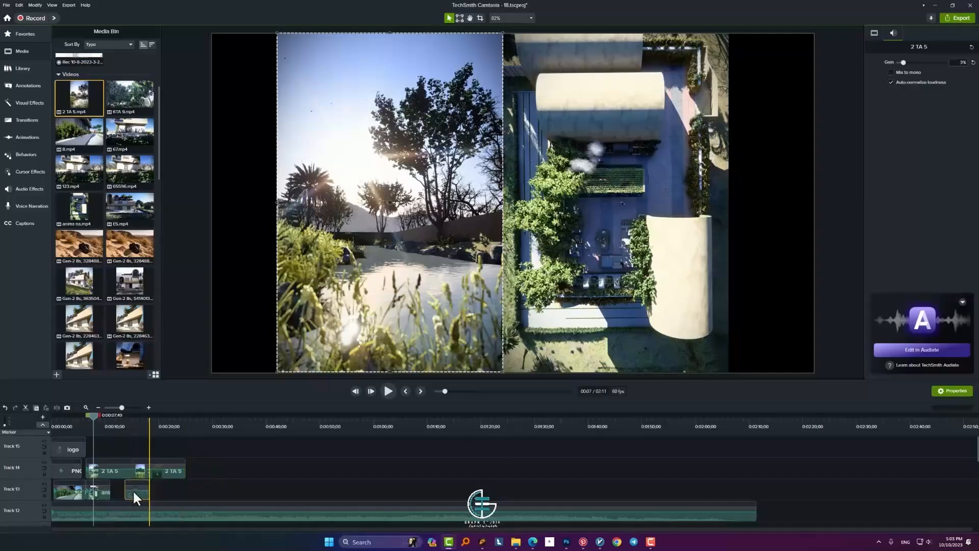
pyautogui.moveTo(133, 489); pyautogui.dragTo(135, 488)
pyautogui.press('space')
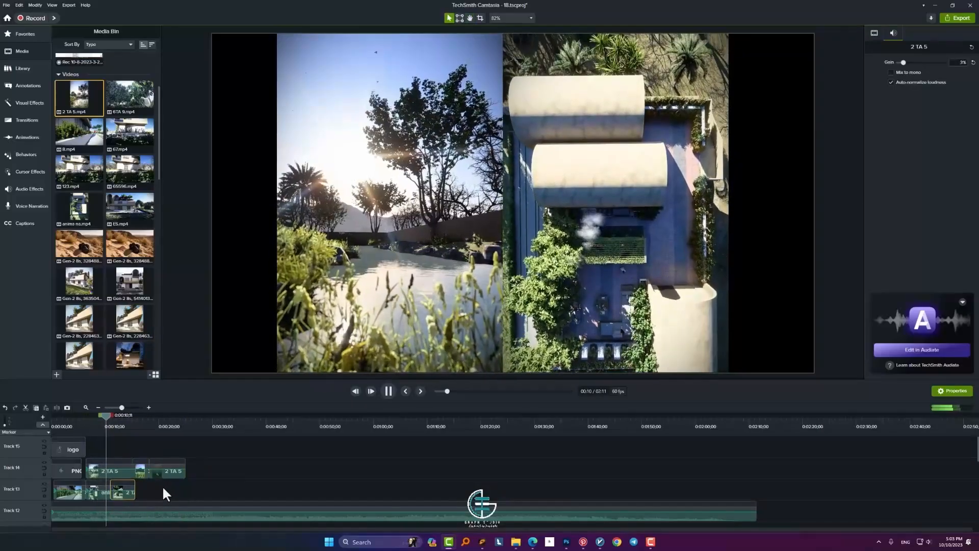
pyautogui.press('space')
# Step: Move the terrace piece of 2 TA 5 to Track 15 at 0:00:11;19, place it right of the pond shot on the canvas and play it
pyautogui.moveTo(130, 488); pyautogui.dragTo(128, 450)
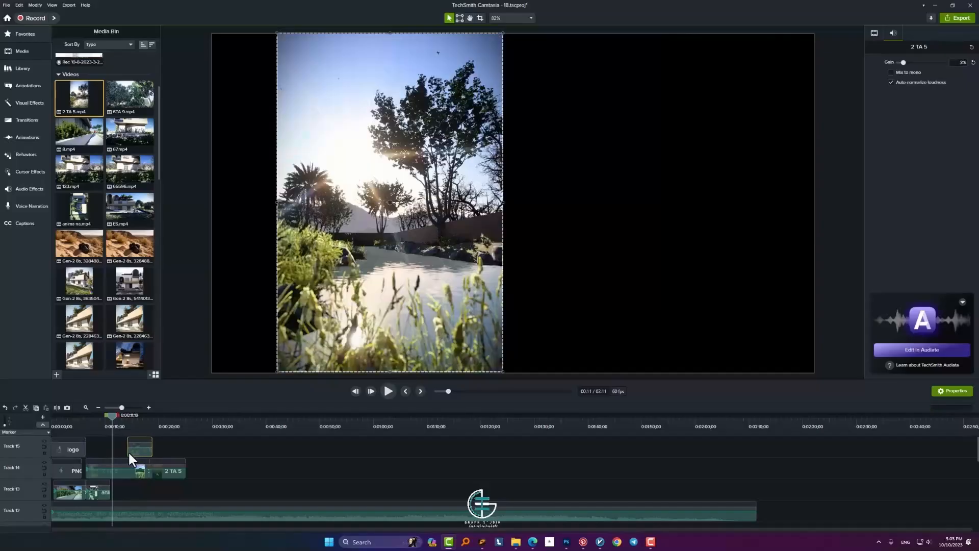
pyautogui.moveTo(370, 297); pyautogui.dragTo(591, 278)
pyautogui.press('space')
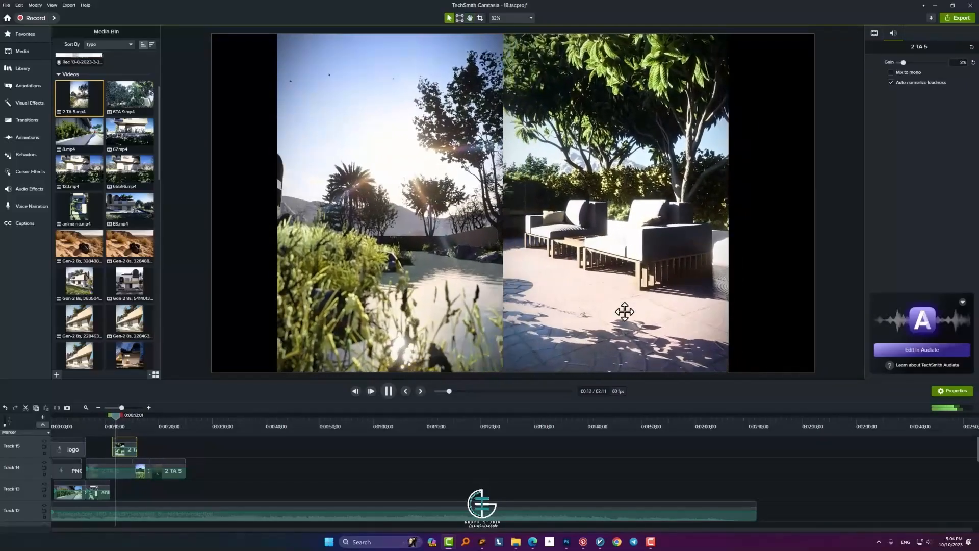
pyautogui.press('space')
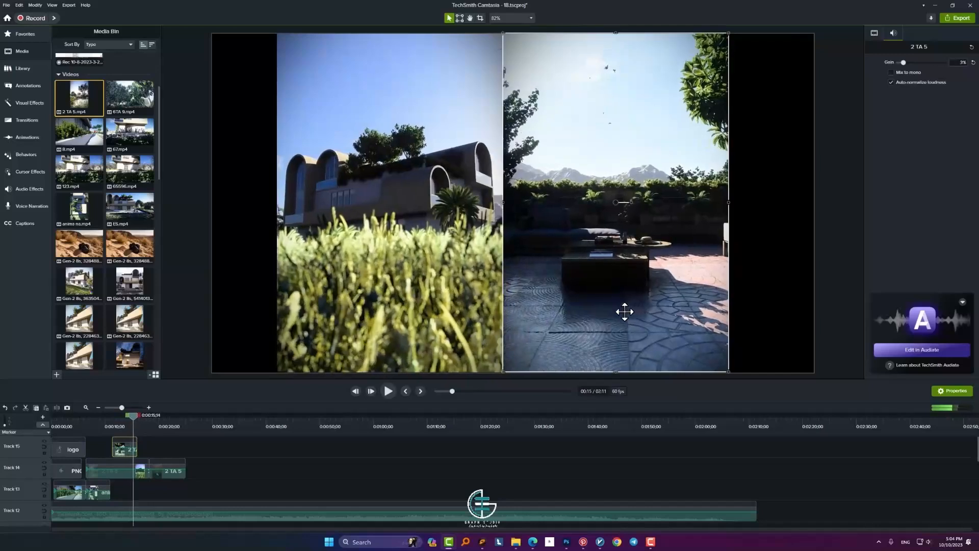
# Step: Trim the end of the terrace piece on Track 15 to 0:00:15;14 and play the following kettle shot
pyautogui.moveTo(134, 450); pyautogui.dragTo(134, 449)
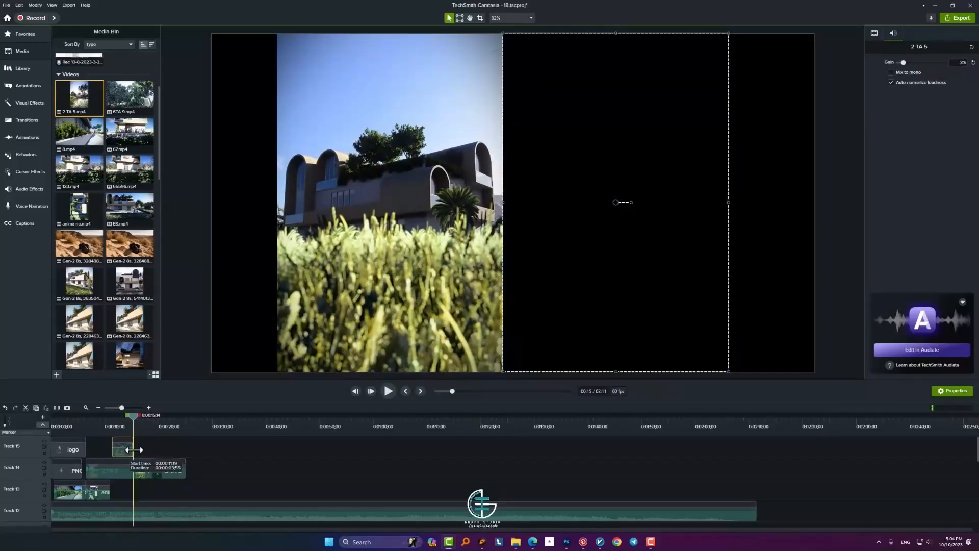
pyautogui.press('space')
pyautogui.press('space')
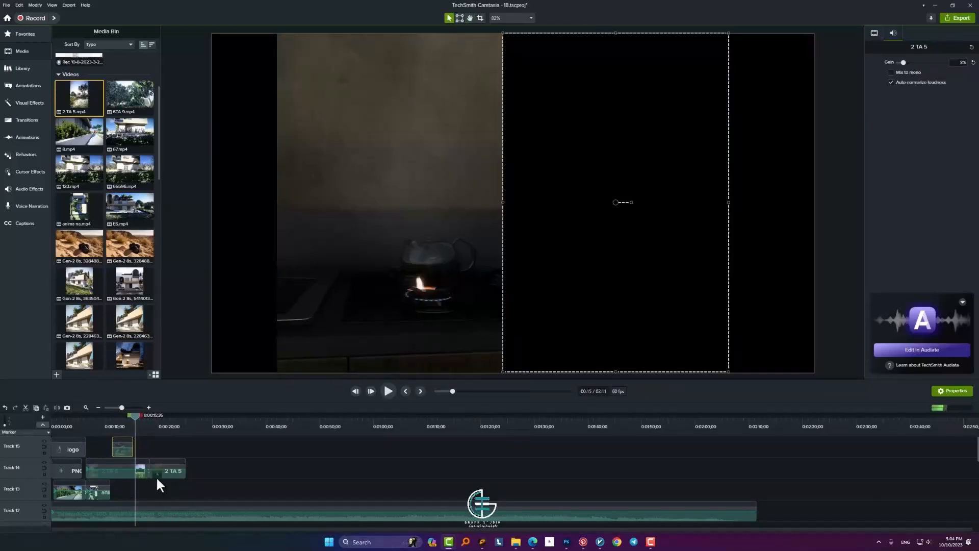
pyautogui.press('space')
pyautogui.press('space')
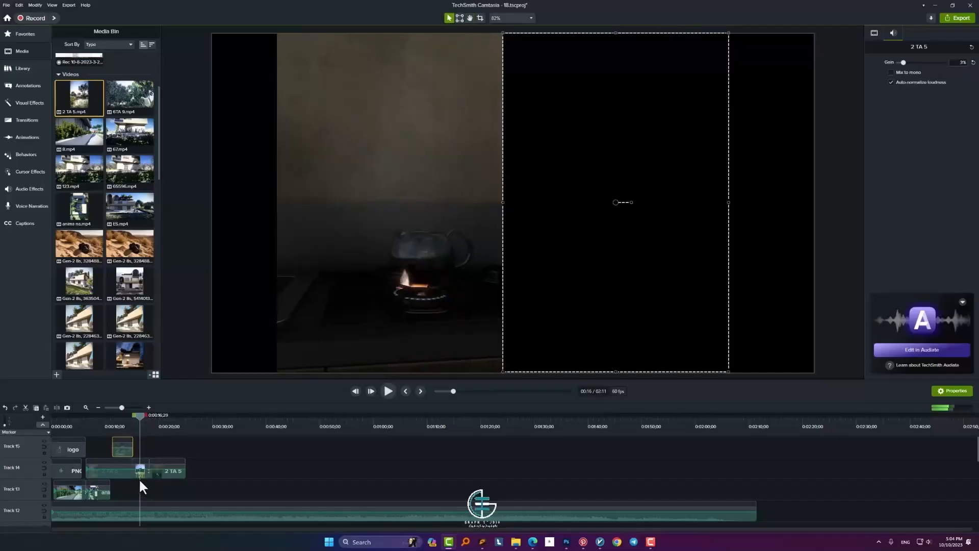
# Step: Move the short kettle piece of 2 TA 5 along Track 14 to about 0:00:26, clear of the long kitchen piece
pyautogui.scroll(2, 135, 477)
pyautogui.moveTo(140, 417); pyautogui.dragTo(235, 450)
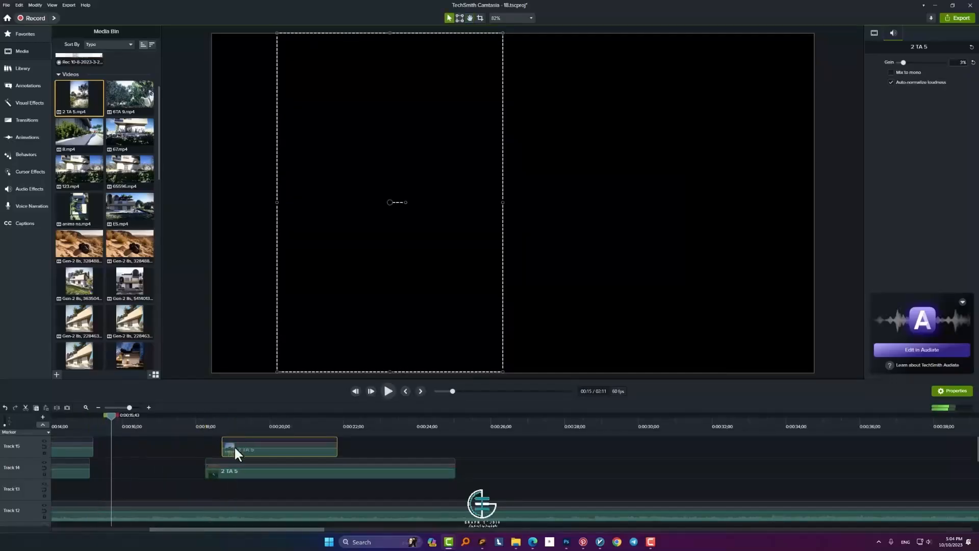
pyautogui.moveTo(113, 420); pyautogui.dragTo(572, 464)
pyautogui.moveTo(265, 416); pyautogui.dragTo(493, 455)
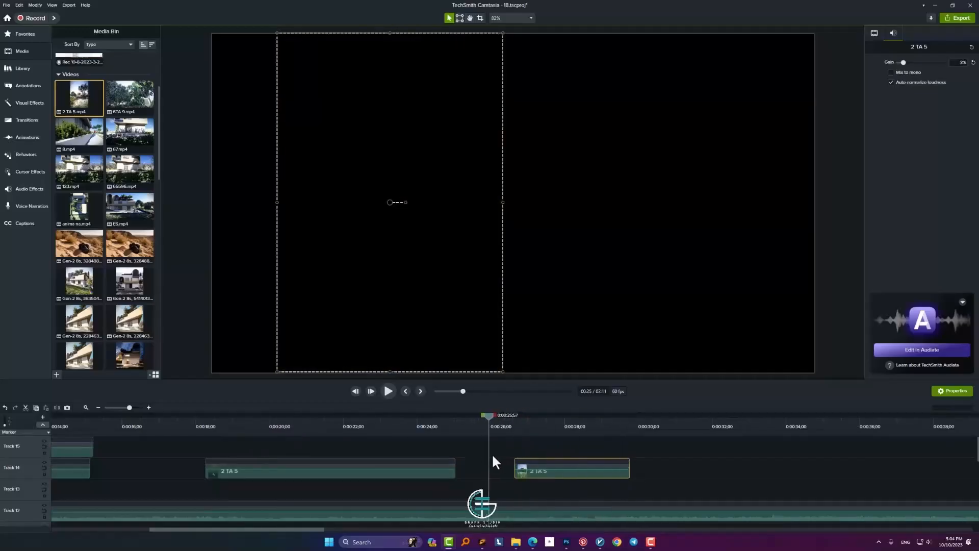
# Step: Move the long kitchen piece of 2 TA 5 to Track 15 directly after the terrace piece and play up to the join
pyautogui.moveTo(467, 421); pyautogui.dragTo(160, 449)
pyautogui.scroll(-3, 213, 478)
pyautogui.moveTo(177, 417); pyautogui.dragTo(109, 428)
pyautogui.moveTo(177, 450); pyautogui.dragTo(152, 450)
pyautogui.press('space')
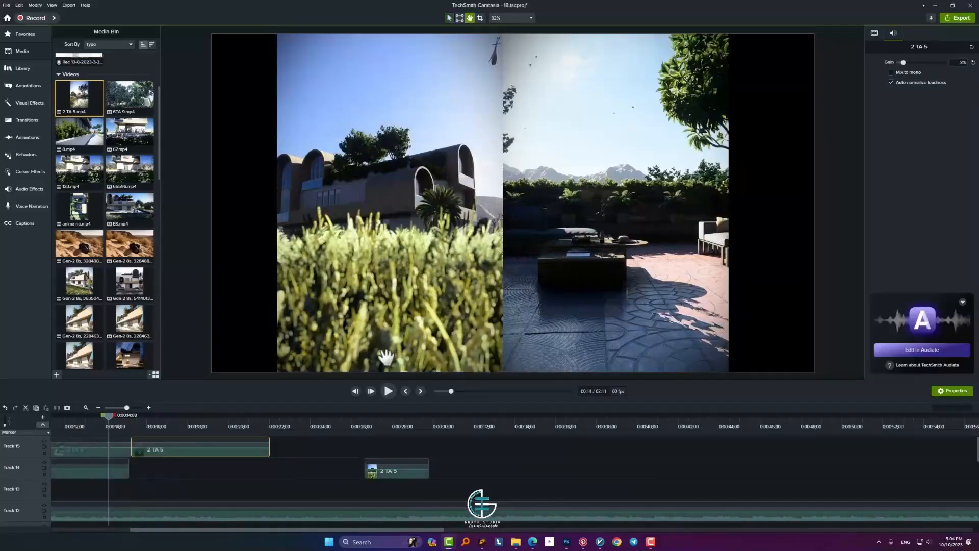
pyautogui.press('space')
# Step: Trim the terrace piece to end level with the Track 14 clip and move the kitchen piece flush against it
pyautogui.scroll(3, 133, 455)
pyautogui.click(133, 448)
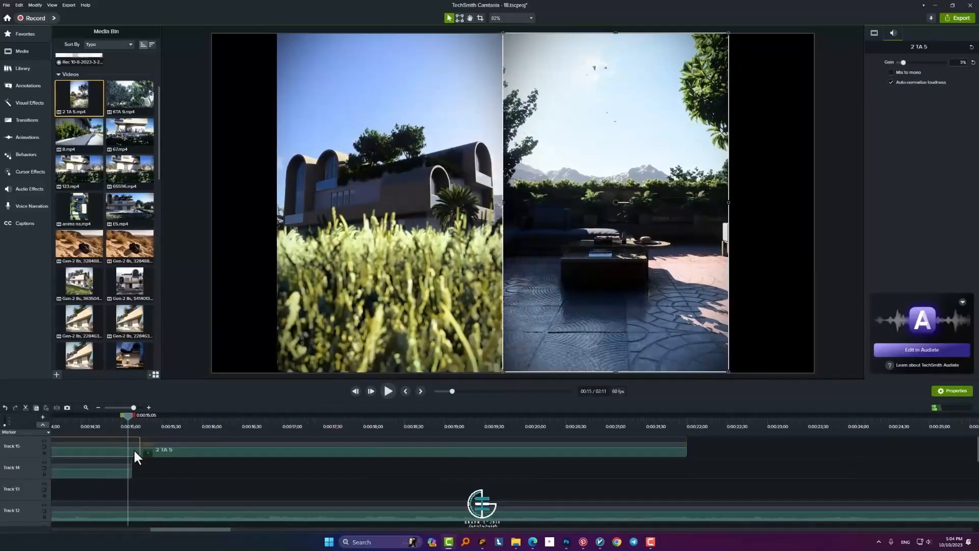
pyautogui.click(165, 451)
pyautogui.scroll(-2, 153, 451)
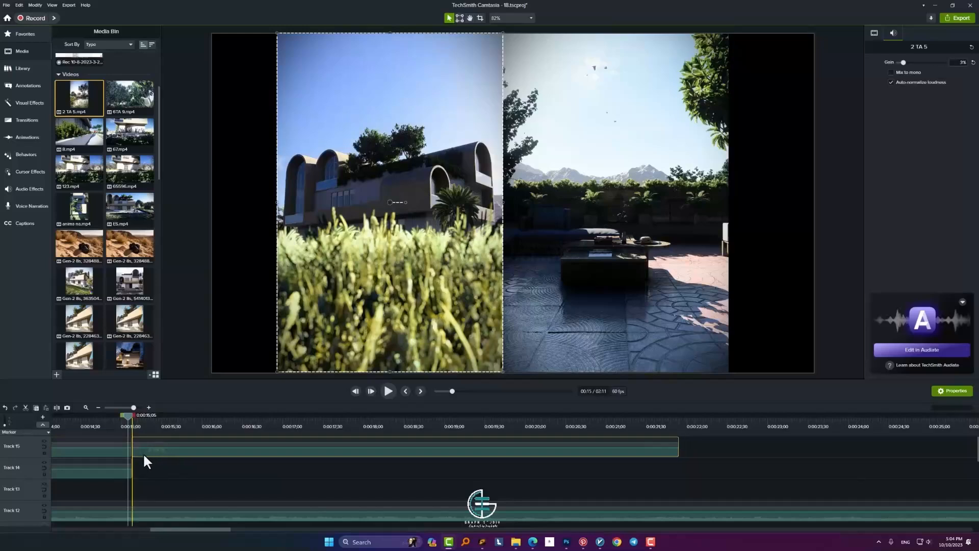
# Step: Move the kettle piece directly after the grass field clip on Track 14 and place the kitchen shot on the right of the canvas
pyautogui.moveTo(590, 475); pyautogui.dragTo(153, 476)
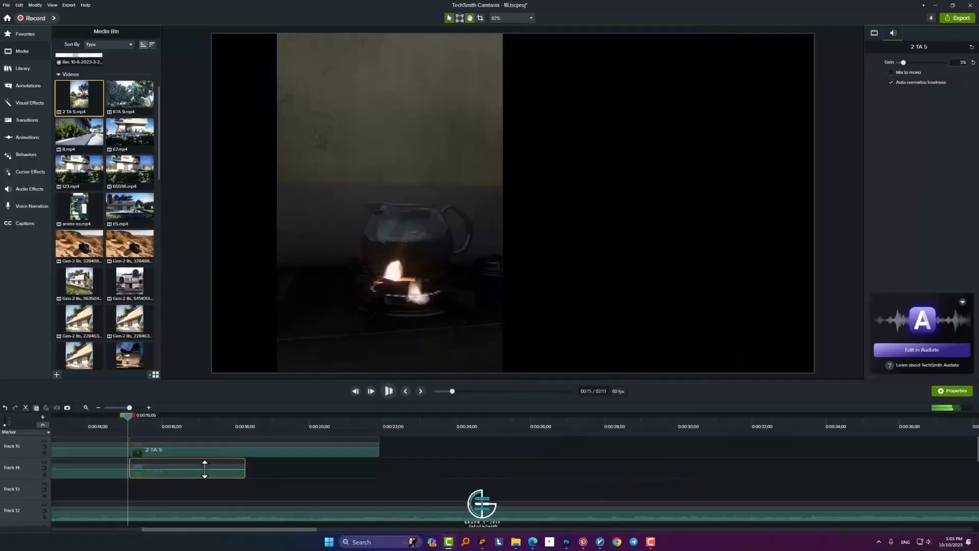
pyautogui.click(151, 417)
pyautogui.moveTo(394, 335); pyautogui.dragTo(620, 333)
pyautogui.press('space')
pyautogui.press('space')
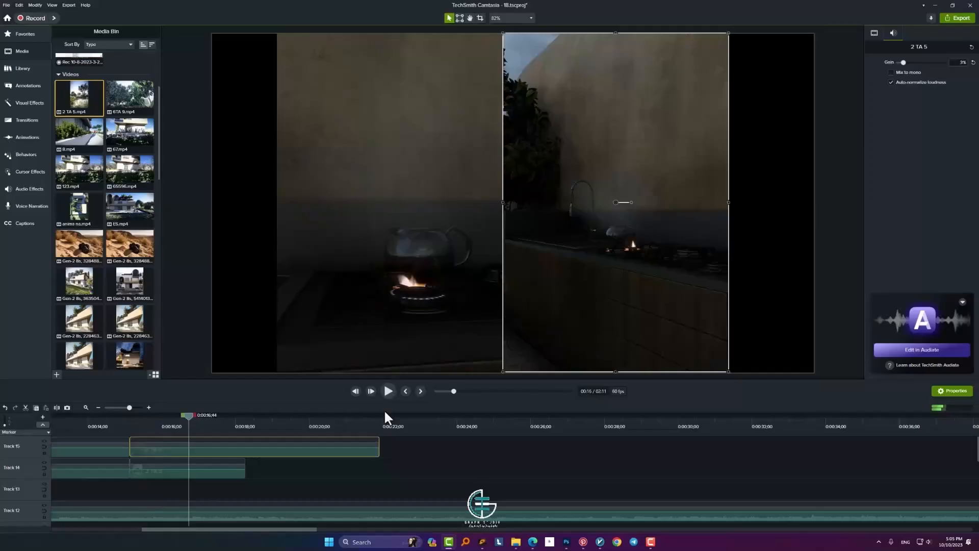
# Step: Trim the start of the kitchen piece to 0:00:16;44, rejoin it to the terrace piece on Track 15 and play both shots
pyautogui.moveTo(133, 453)
pyautogui.mouseDown()
pyautogui.moveTo(186, 450)
pyautogui.moveTo(129, 451)
pyautogui.mouseUp()
pyautogui.moveTo(190, 418); pyautogui.dragTo(124, 426)
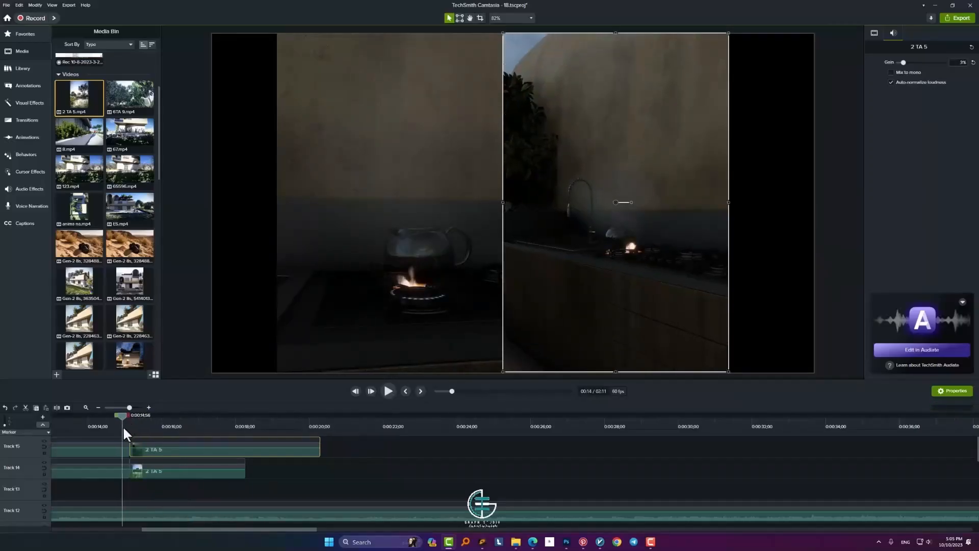
pyautogui.press('space')
# Step: Swap the two shots on the canvas, placing the kitchen on the left and the kettle edge to edge on its right
pyautogui.click(387, 326)
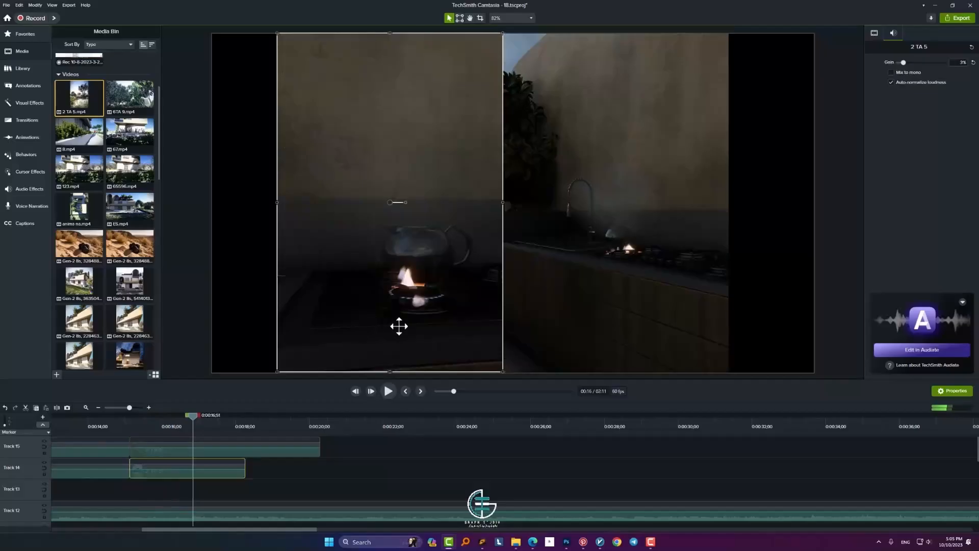
pyautogui.moveTo(462, 310); pyautogui.dragTo(732, 299)
pyautogui.moveTo(661, 280); pyautogui.dragTo(446, 284)
pyautogui.moveTo(655, 294); pyautogui.dragTo(638, 295)
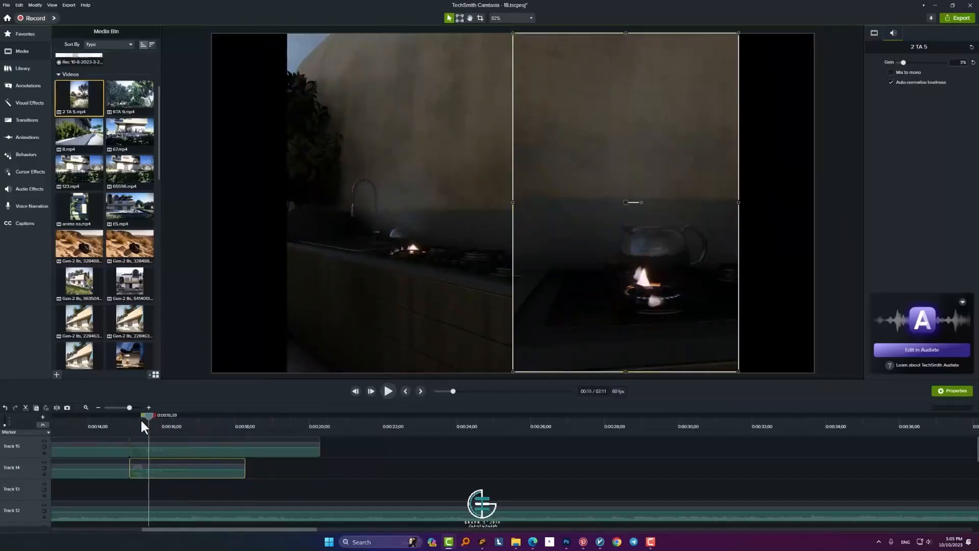
# Step: Play back the swapped kitchen and kettle shots, including the change from the preceding pair
pyautogui.press('space')
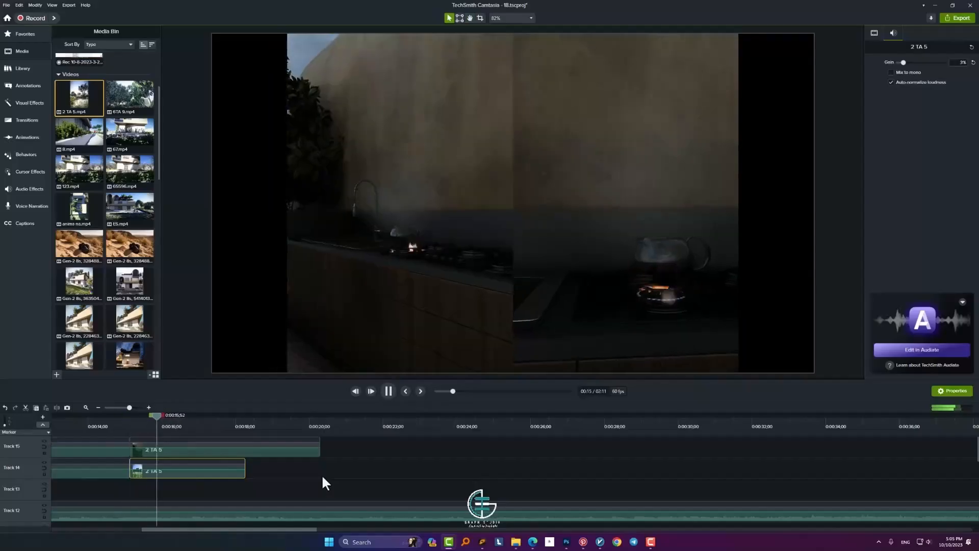
pyautogui.press('space')
pyautogui.press('space')
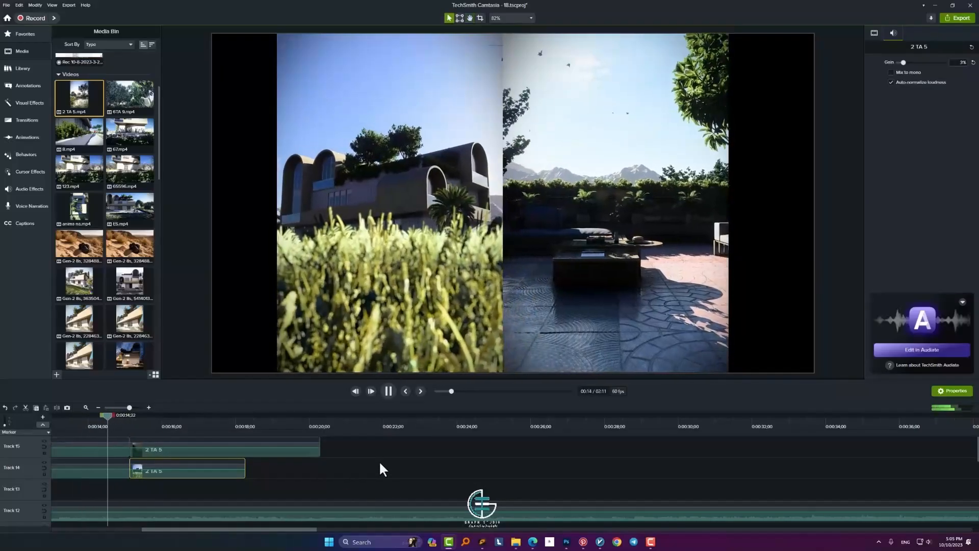
pyautogui.press('space')
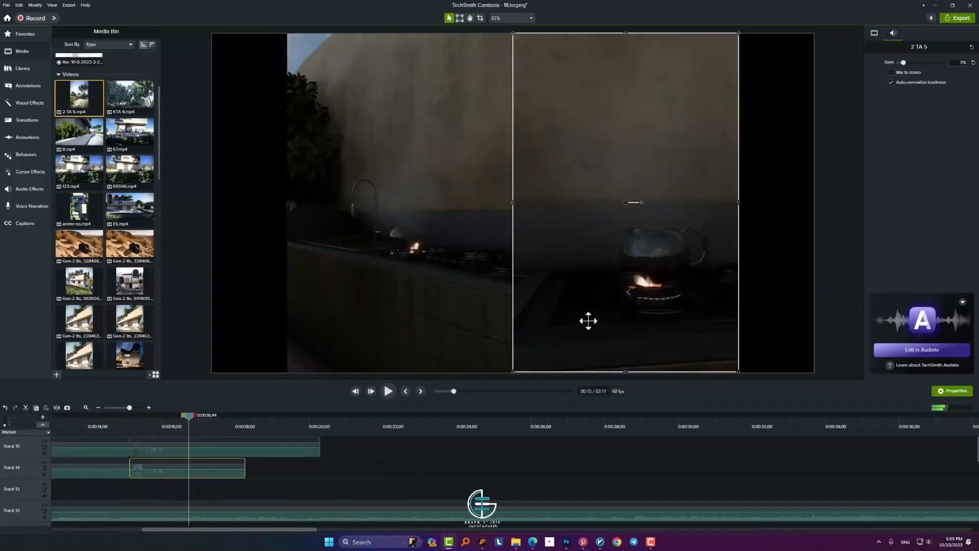
# Step: Adjust the kettle shot on the canvas and align its left edge flush with the kitchen shot
pyautogui.moveTo(588, 321); pyautogui.dragTo(594, 293)
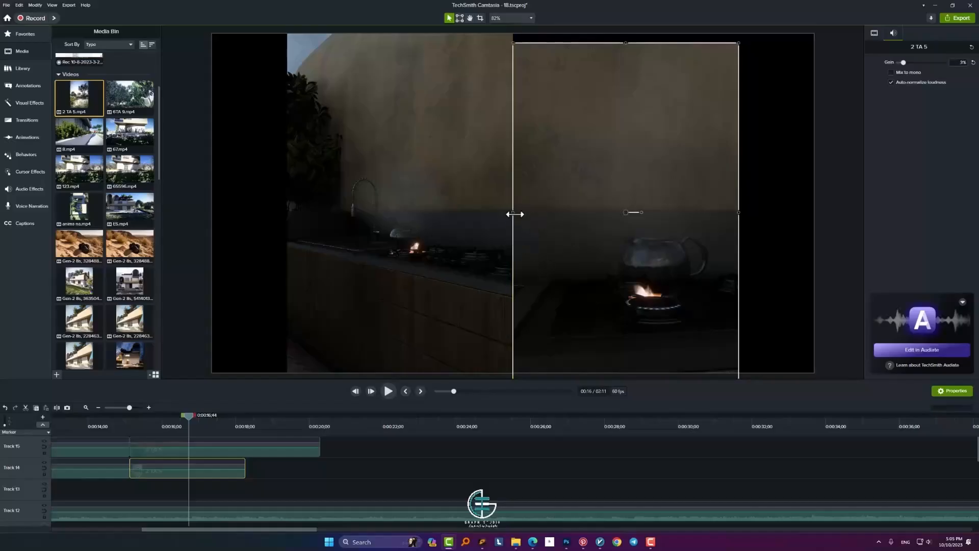
pyautogui.scroll(3, 529, 210)
pyautogui.scroll(-2, 529, 212)
pyautogui.moveTo(533, 220); pyautogui.dragTo(536, 221)
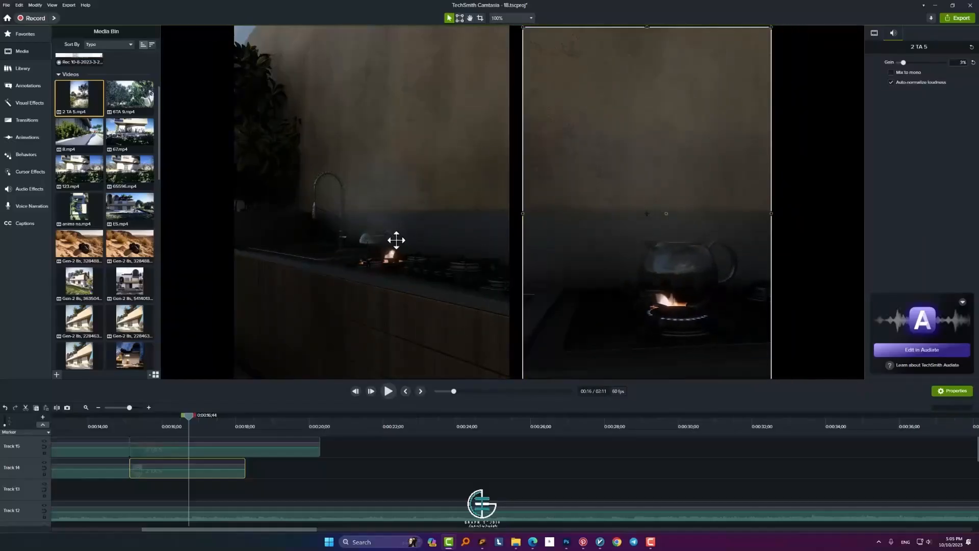
pyautogui.moveTo(605, 256); pyautogui.dragTo(603, 256)
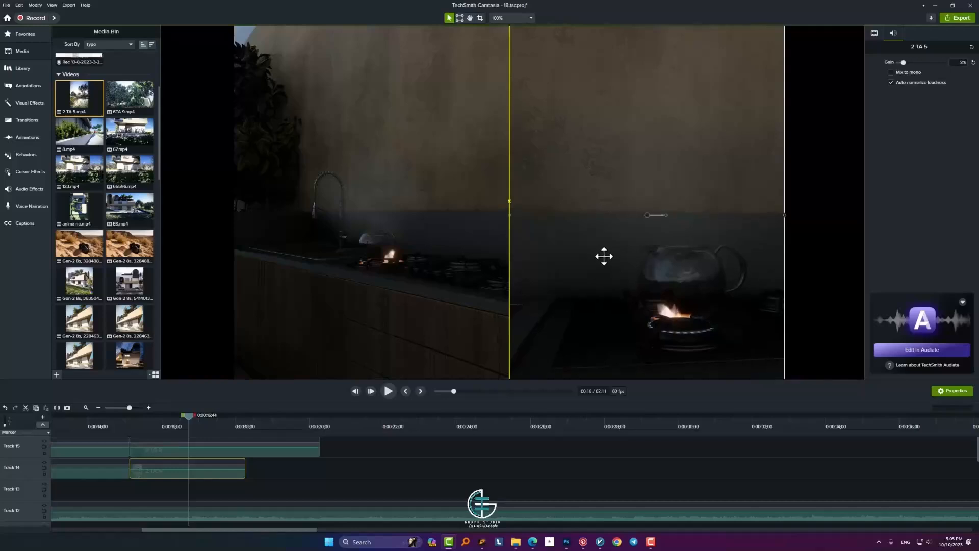
# Step: Deselect the clip and play past the end of the kettle piece to check the kitchen shot
pyautogui.click(407, 472)
pyautogui.press('space')
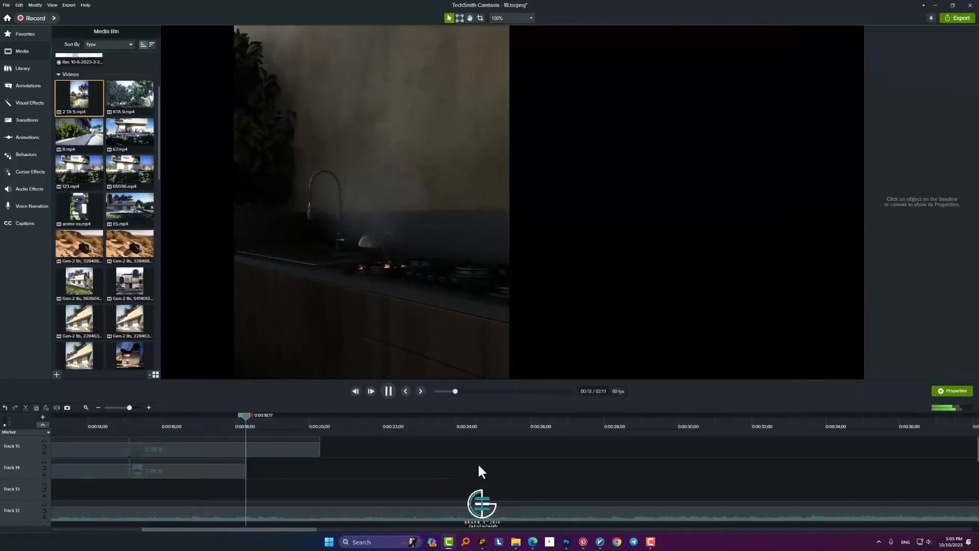
pyautogui.press('space')
pyautogui.scroll(-2, 372, 442)
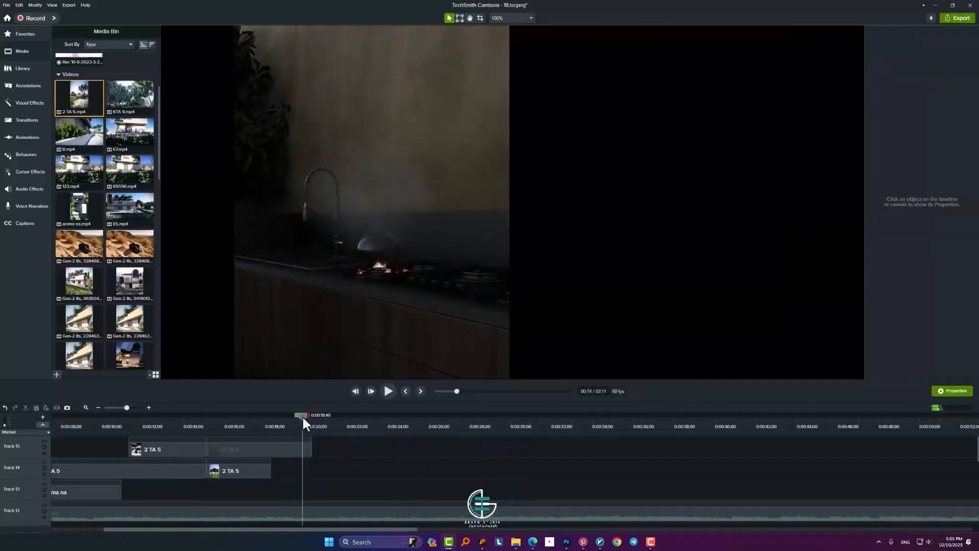
pyautogui.moveTo(302, 415); pyautogui.dragTo(214, 451)
pyautogui.click(653, 324)
pyautogui.press('Delete')
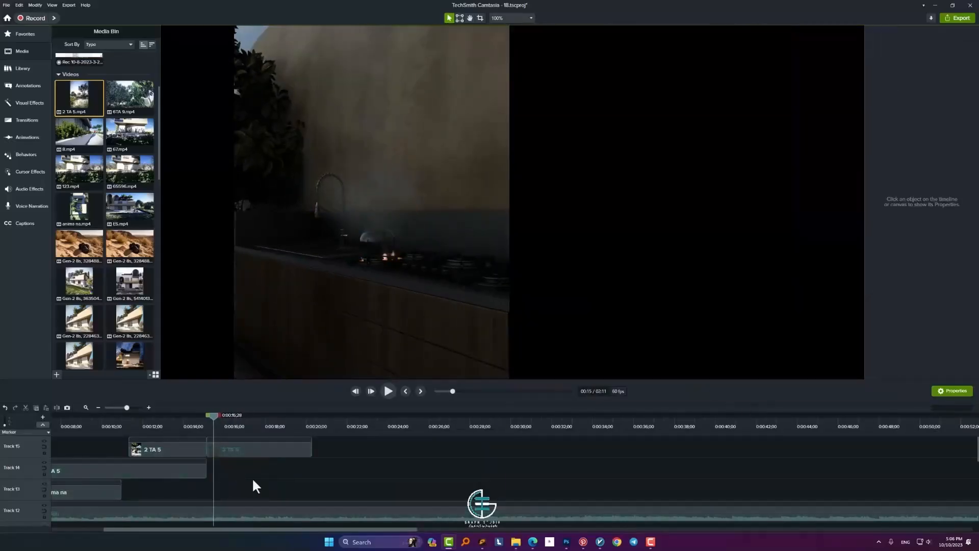
pyautogui.moveTo(210, 419); pyautogui.dragTo(208, 417)
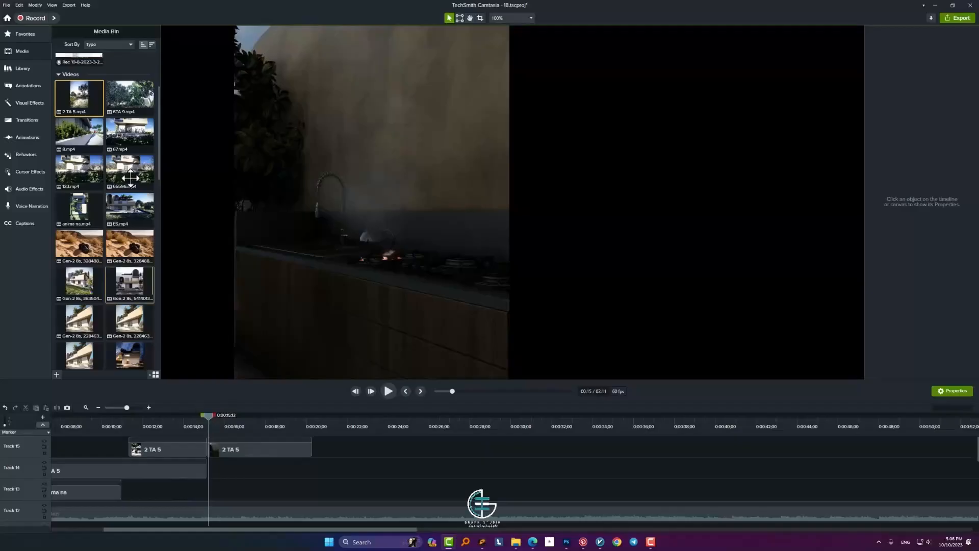
pyautogui.moveTo(130, 356); pyautogui.dragTo(200, 473)
pyautogui.press('space')
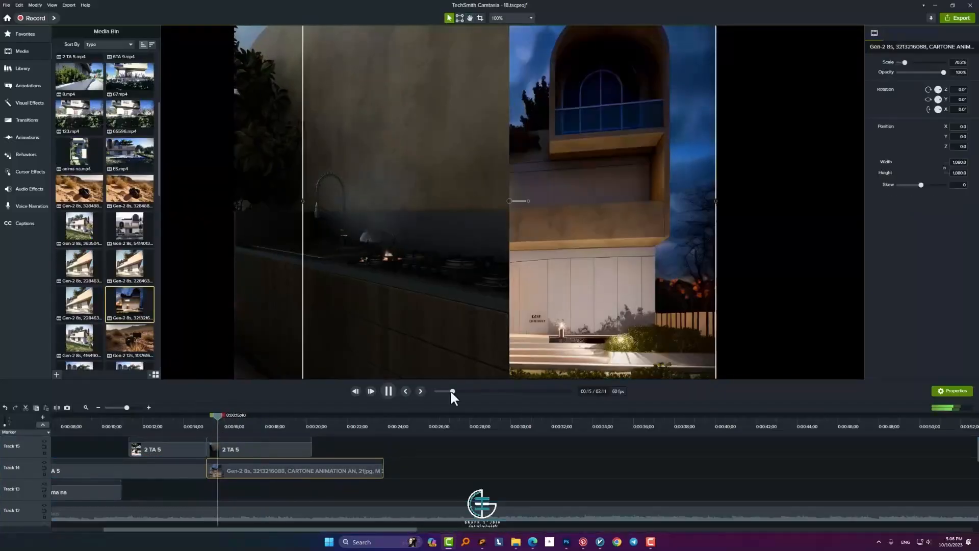
# Step: Shift the kitchen shot further left on the canvas and narrow it to uncover more of the night house
pyautogui.press('space')
pyautogui.click(478, 223)
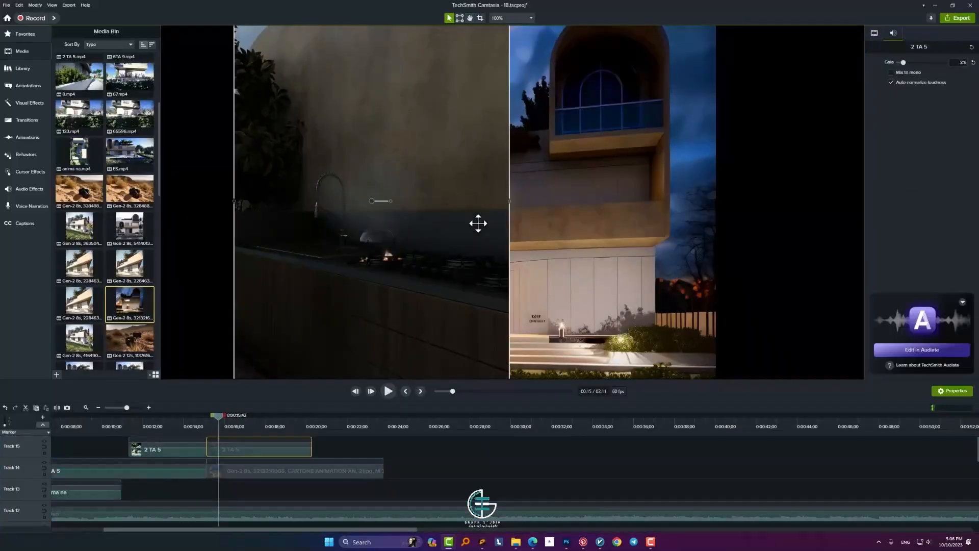
pyautogui.moveTo(475, 225); pyautogui.dragTo(326, 221)
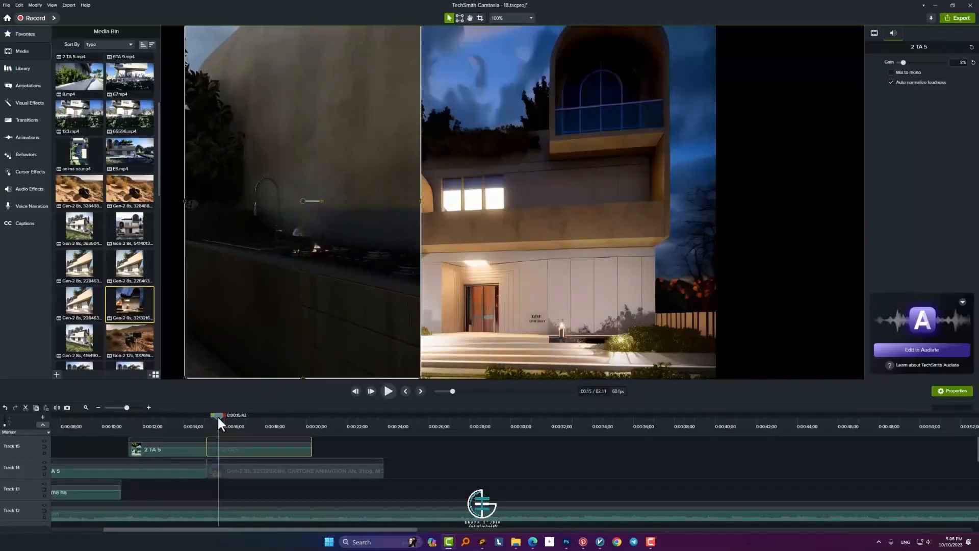
# Step: Spread the paired grass and terrace shots at about 13 s to opposite edges of the canvas, leaving a central gap
pyautogui.moveTo(218, 418); pyautogui.dragTo(87, 422)
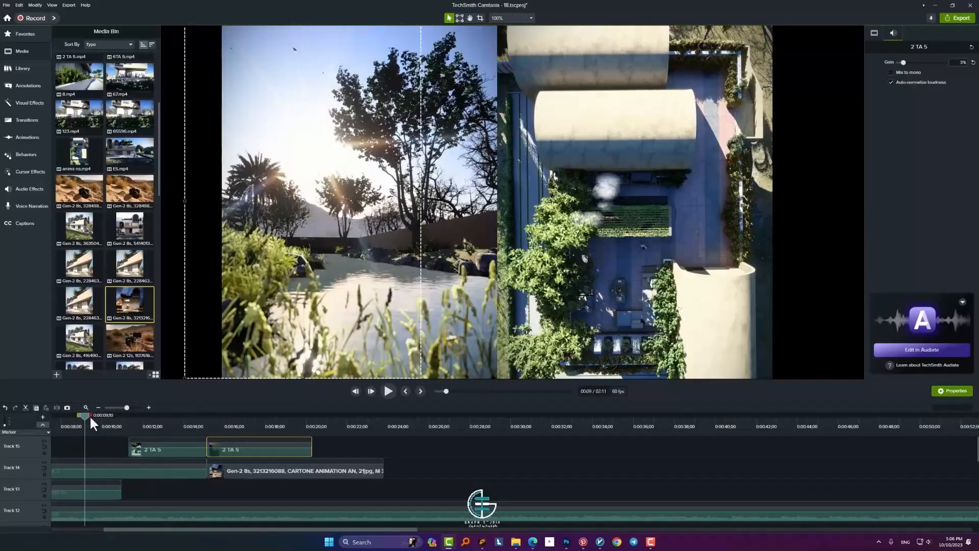
pyautogui.scroll(-3, 150, 458)
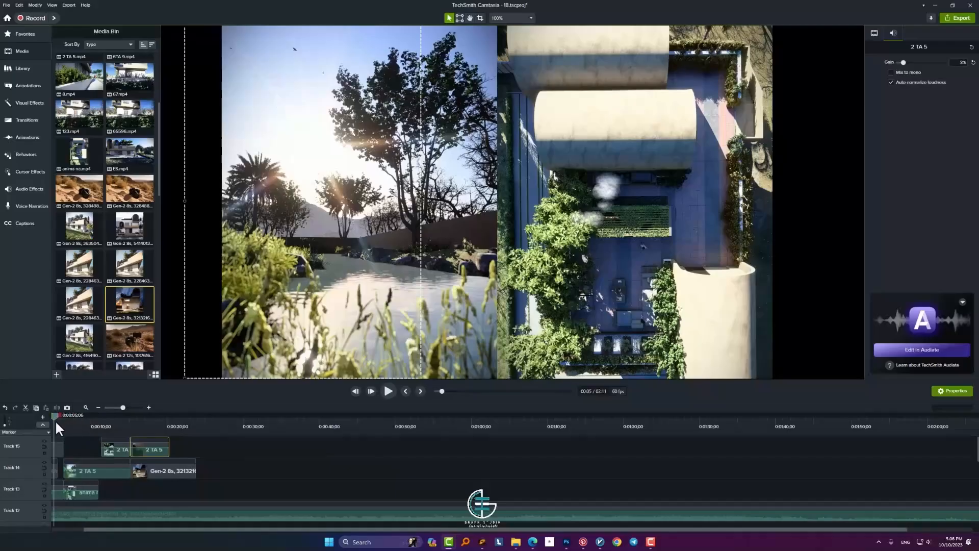
pyautogui.moveTo(55, 420); pyautogui.dragTo(39, 422)
pyautogui.press('space')
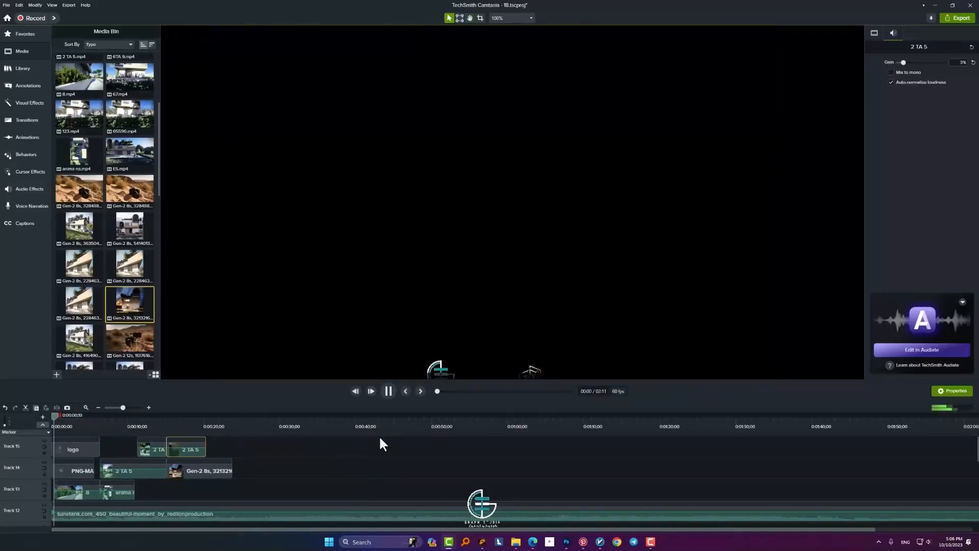
pyautogui.press('space')
pyautogui.moveTo(60, 420); pyautogui.dragTo(151, 431)
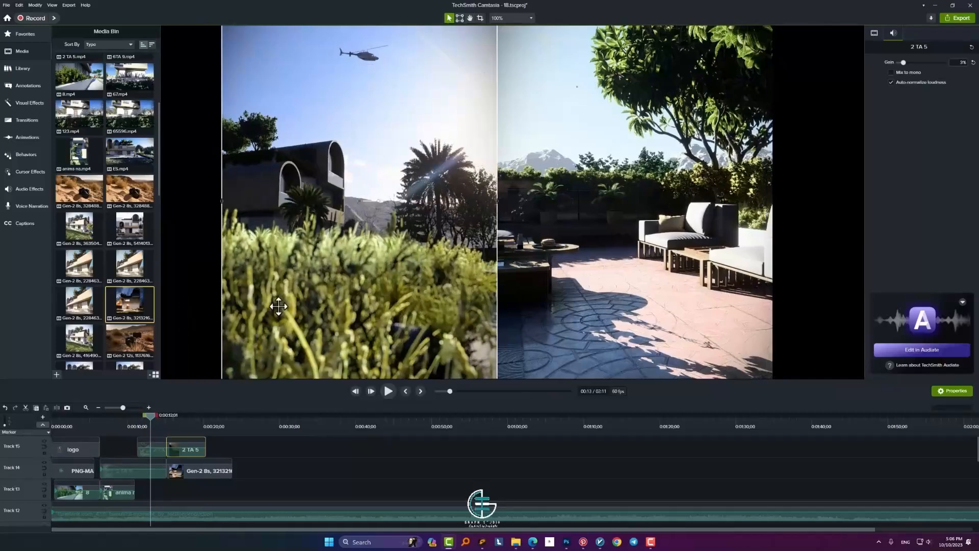
pyautogui.click(133, 468)
pyautogui.moveTo(274, 304); pyautogui.dragTo(219, 300)
pyautogui.moveTo(576, 250); pyautogui.dragTo(667, 249)
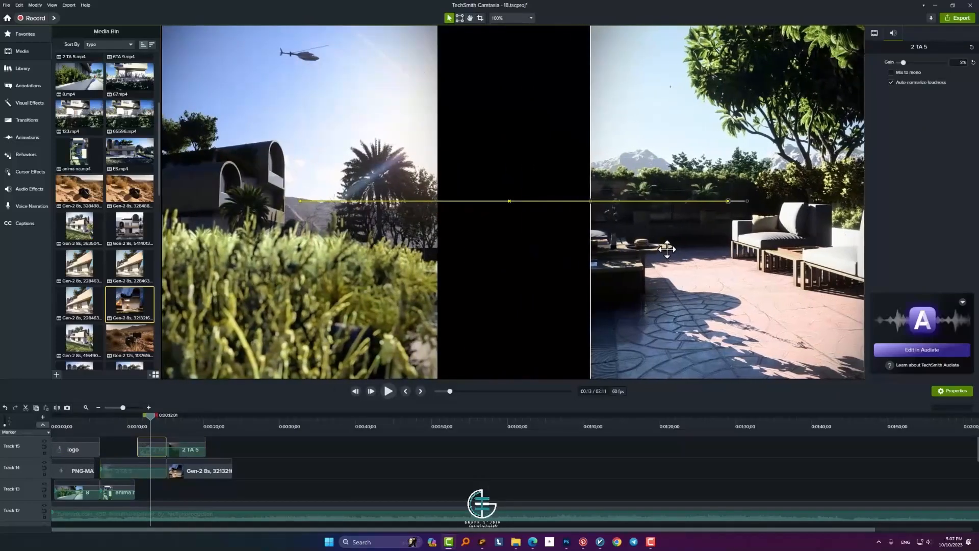
pyautogui.press('space')
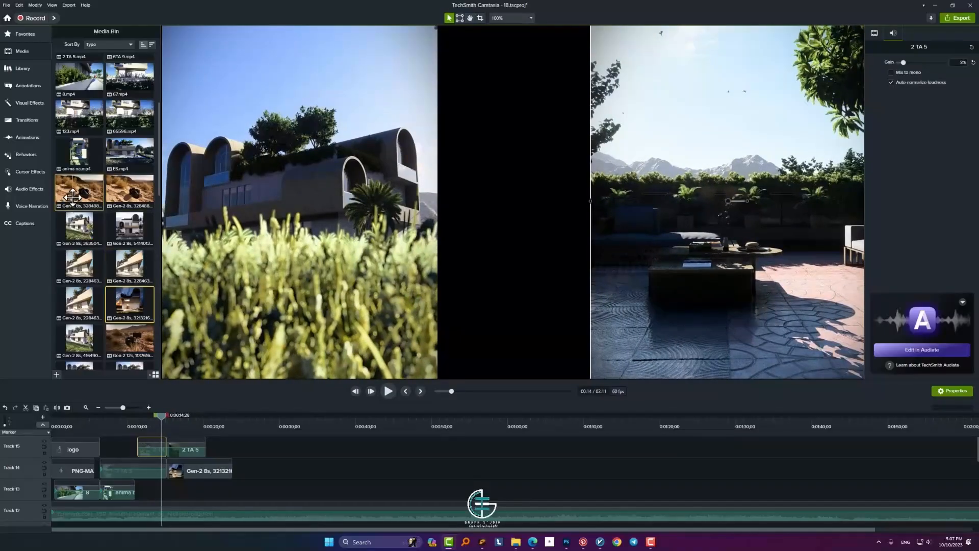
# Step: Add a track, place the Gen-2 12s desert camera clip after anima na on Track 13, trim it to the shot change and scale it to 78.9%
pyautogui.click(43, 417)
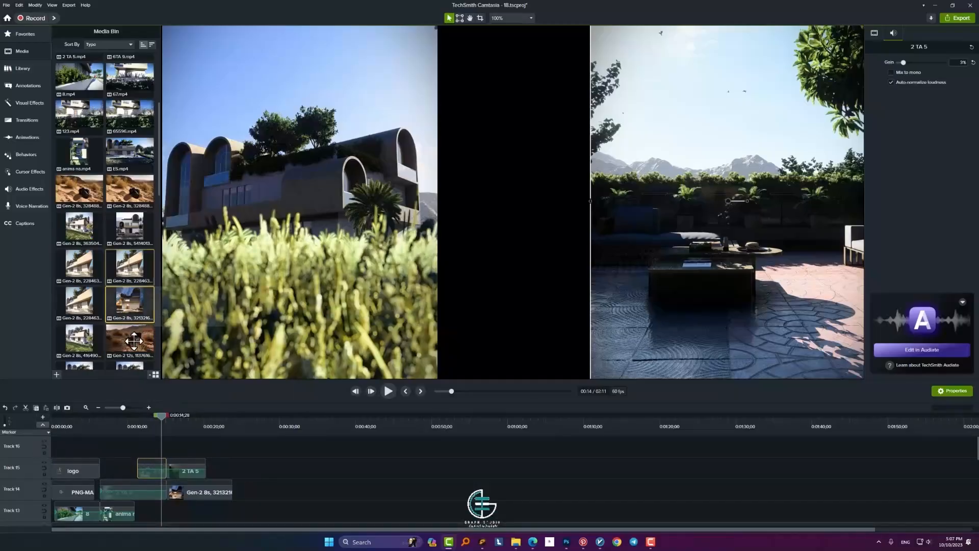
pyautogui.moveTo(140, 332); pyautogui.dragTo(137, 421)
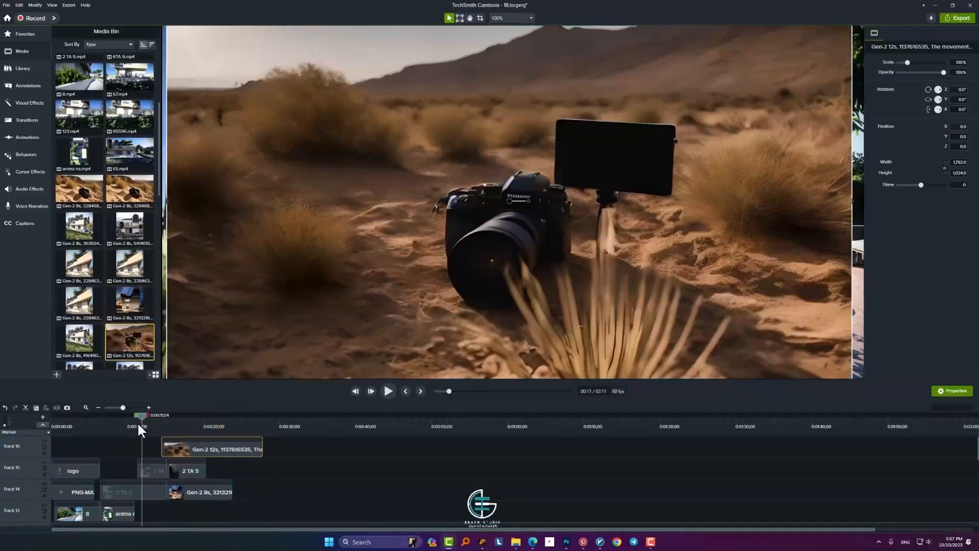
pyautogui.moveTo(171, 452); pyautogui.dragTo(215, 519)
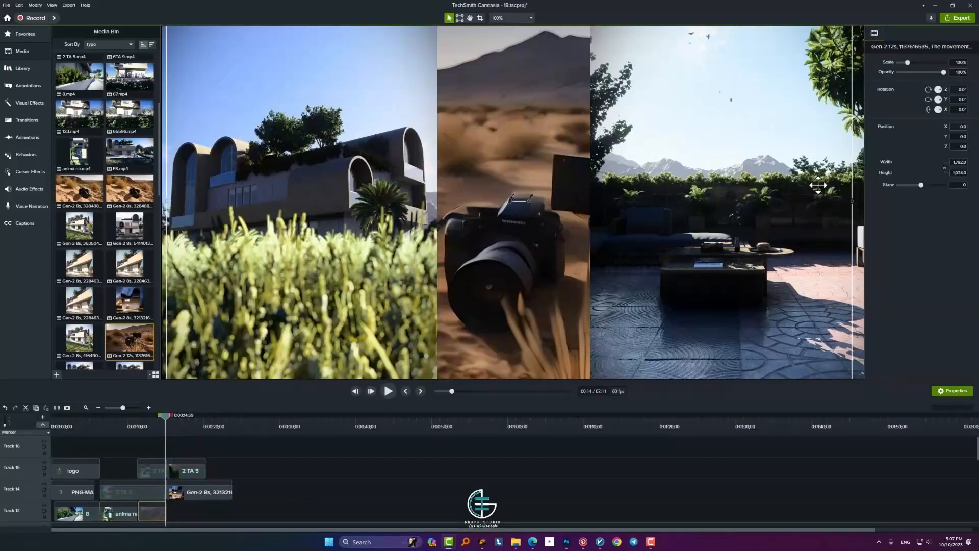
pyautogui.moveTo(903, 62); pyautogui.dragTo(904, 65)
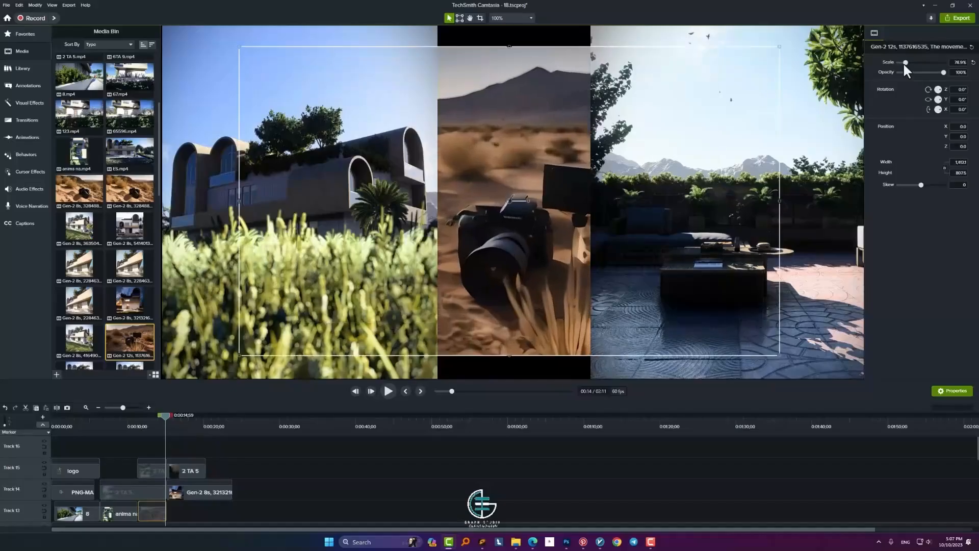
pyautogui.press('space')
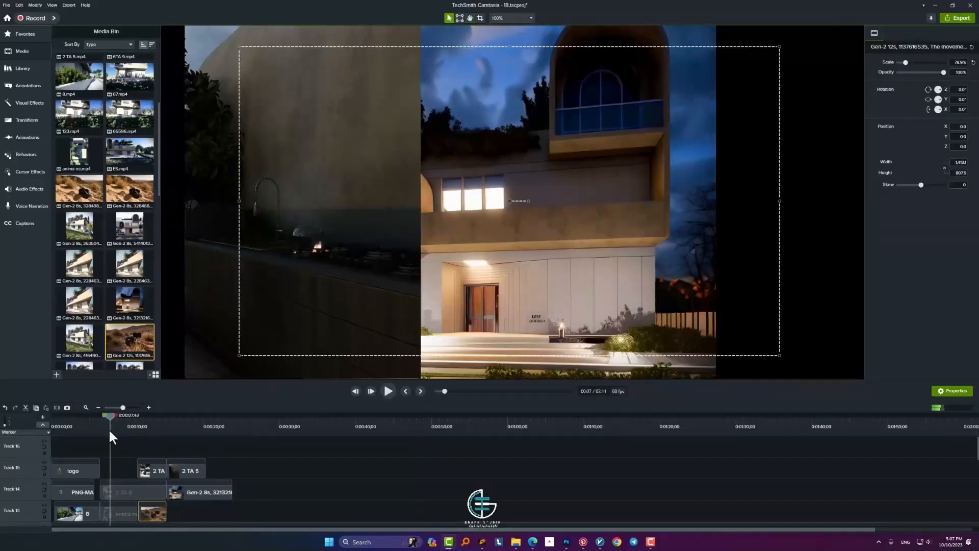
# Step: Play the edit from about 5 s into the lake and aerial pair, and preview the Gen-2 8s, 328488815 desert clip
pyautogui.click(92, 428)
pyautogui.press('h')
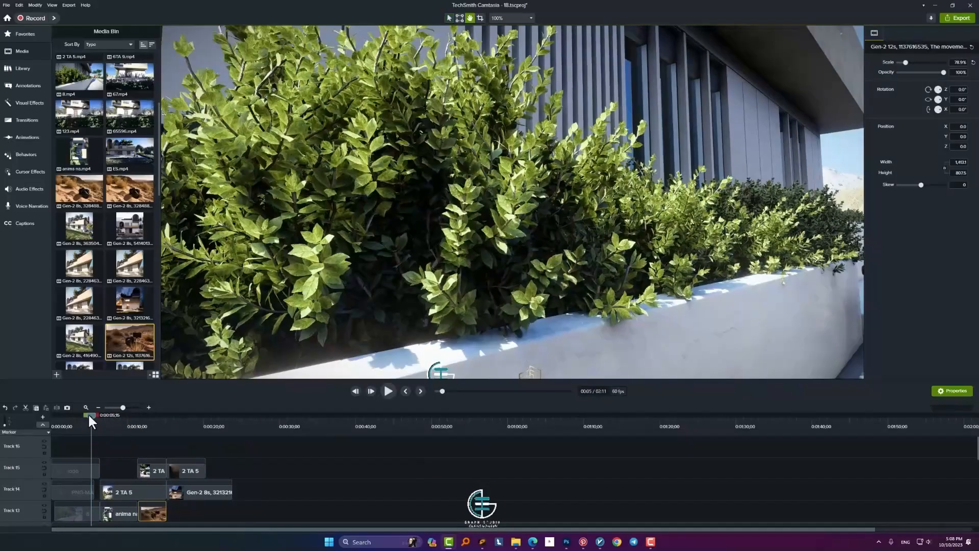
pyautogui.click(391, 391)
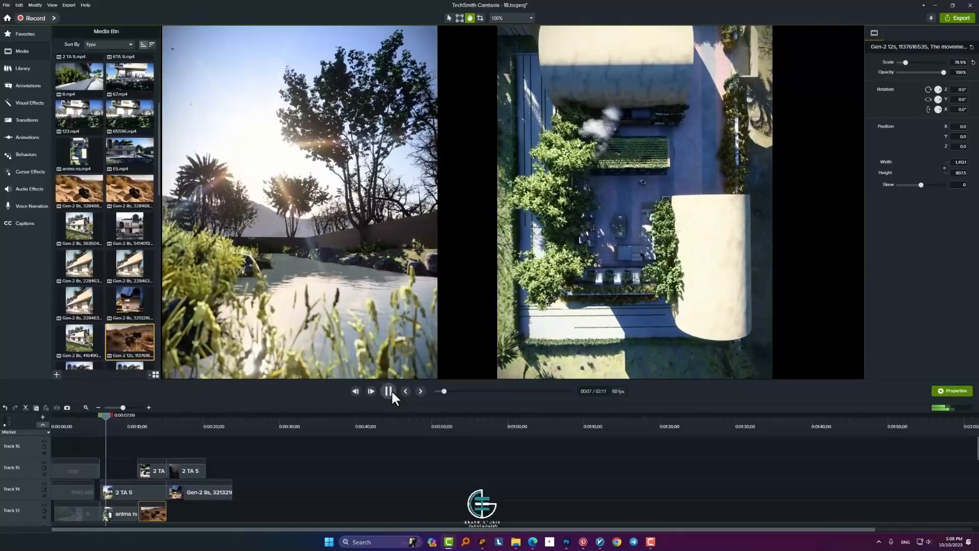
pyautogui.click(389, 392)
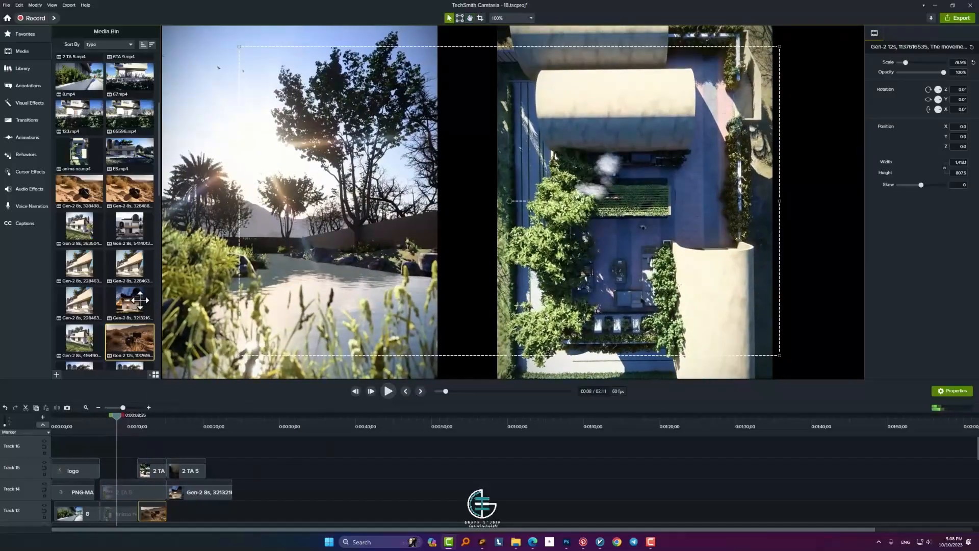
pyautogui.doubleClick(84, 189)
pyautogui.click(729, 139)
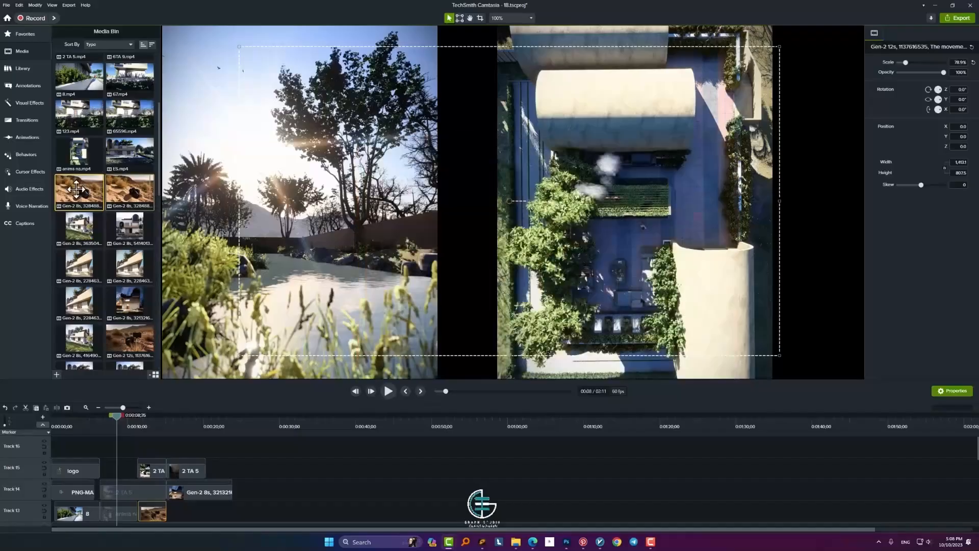
# Step: Place the Gen-2 8s, 328488815 desert clip on Track 11, beneath the music track
pyautogui.moveTo(88, 451); pyautogui.dragTo(101, 451)
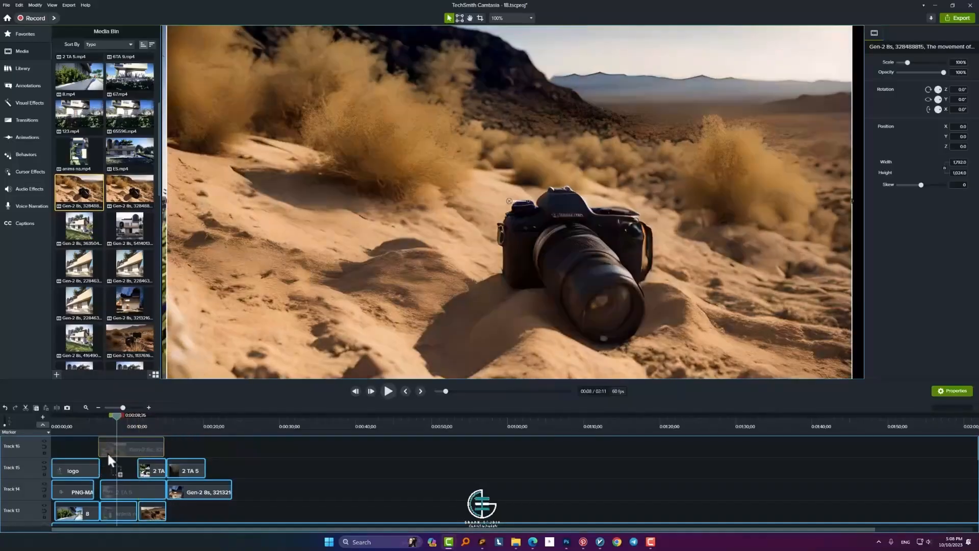
pyautogui.scroll(-3, 201, 501)
pyautogui.scroll(3, 177, 486)
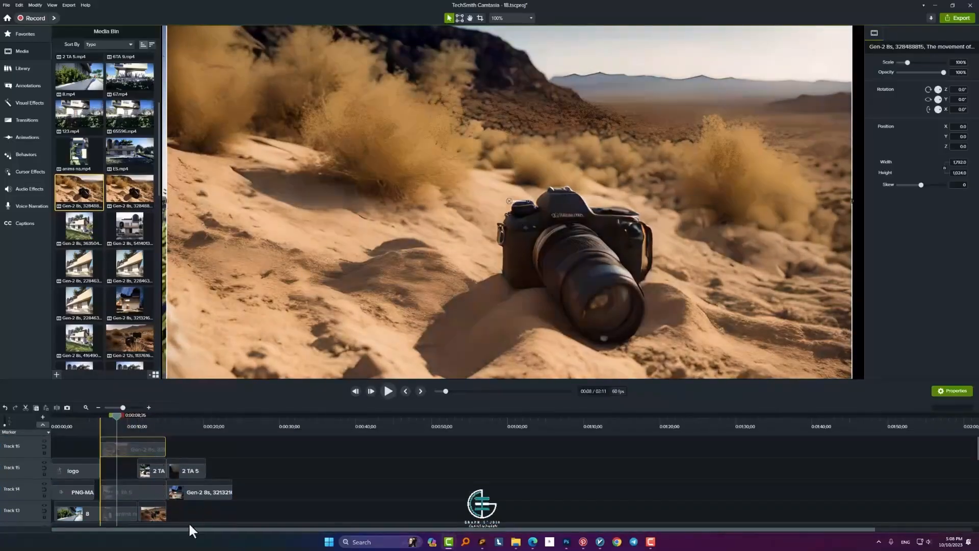
pyautogui.hotkey('ctrl', 'z')
pyautogui.scroll(-4, 168, 500)
# Step: Move the desert clip to Track 10 and align its start with the anima na clip at about 6 s
pyautogui.click(94, 424)
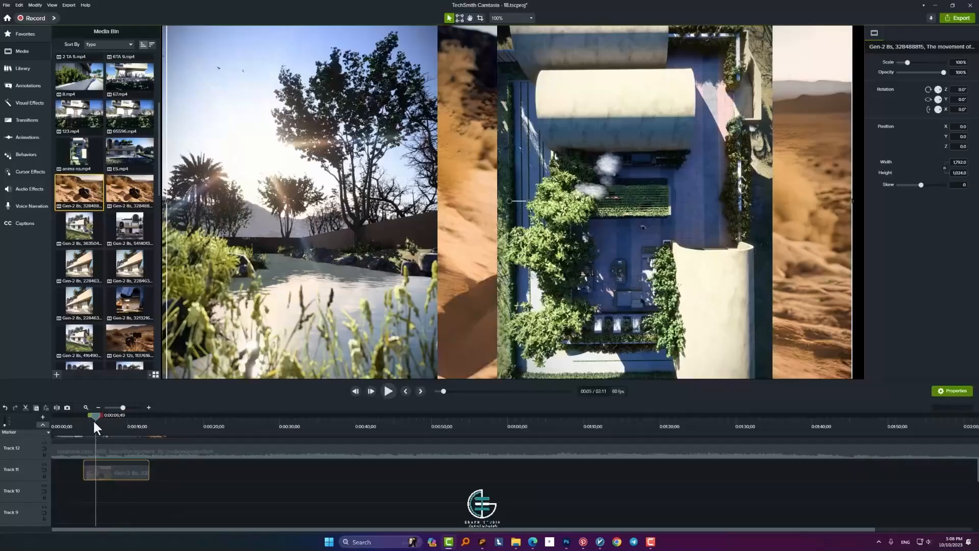
pyautogui.moveTo(94, 422); pyautogui.dragTo(83, 423)
pyautogui.press('space')
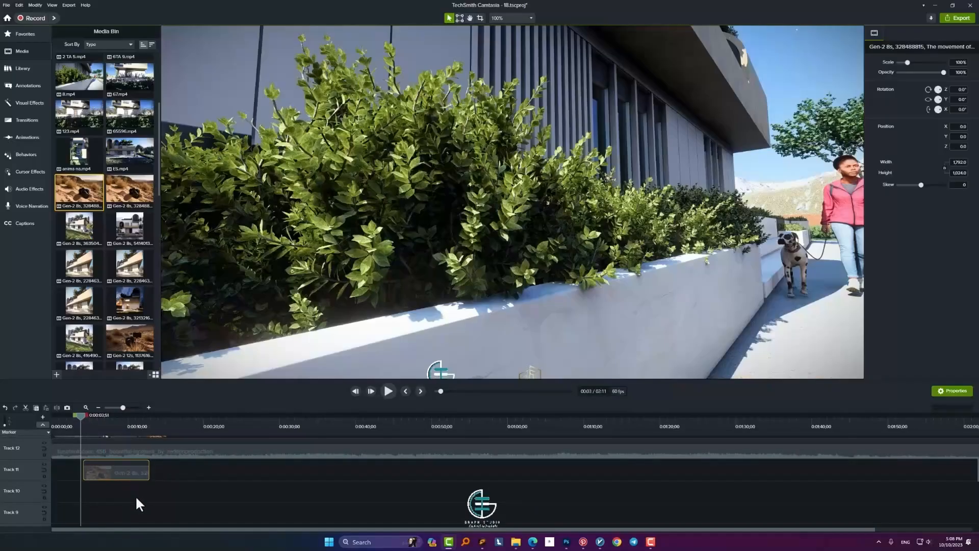
pyautogui.scroll(2, 191, 470)
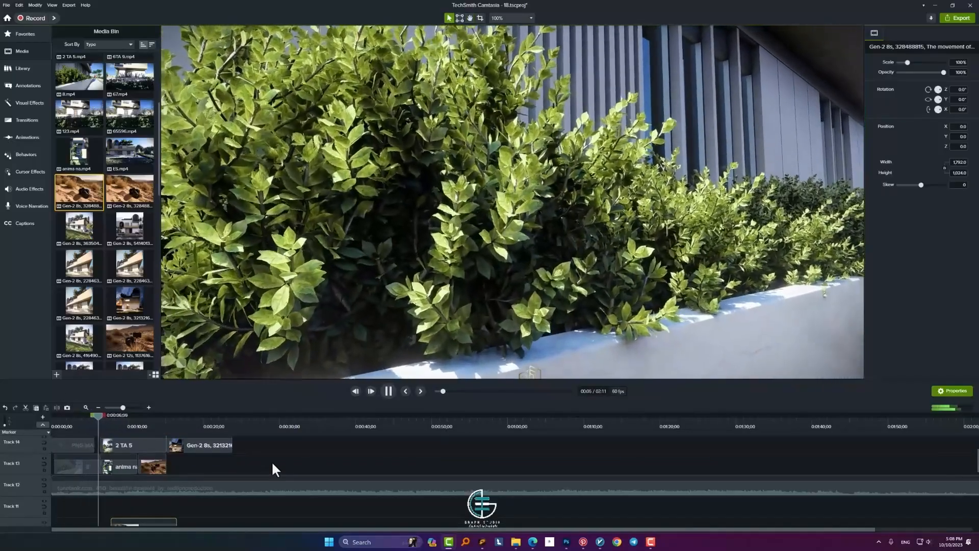
pyautogui.press('space')
pyautogui.scroll(-1, 271, 460)
pyautogui.moveTo(128, 512); pyautogui.dragTo(111, 509)
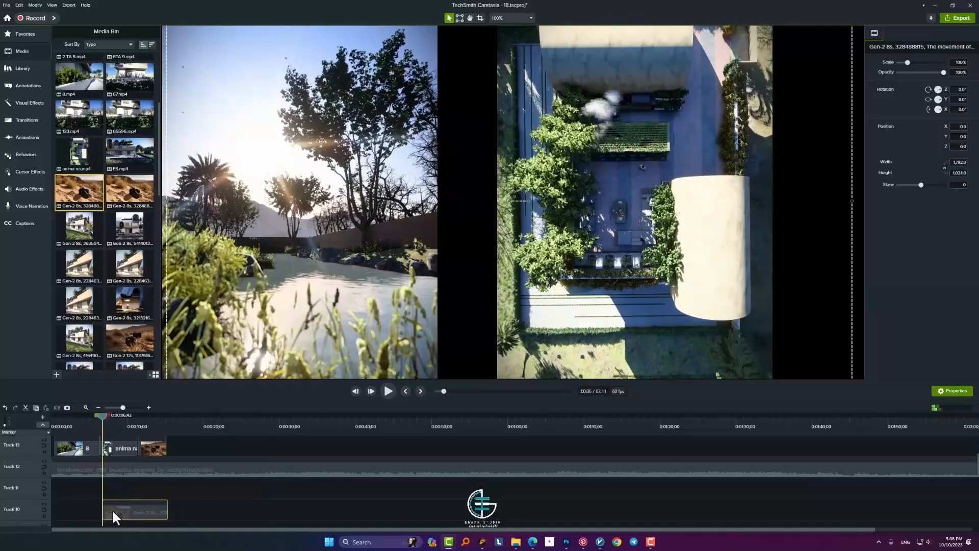
pyautogui.moveTo(100, 414); pyautogui.dragTo(94, 414)
pyautogui.moveTo(112, 512); pyautogui.dragTo(111, 514)
pyautogui.press('space')
pyautogui.press('space')
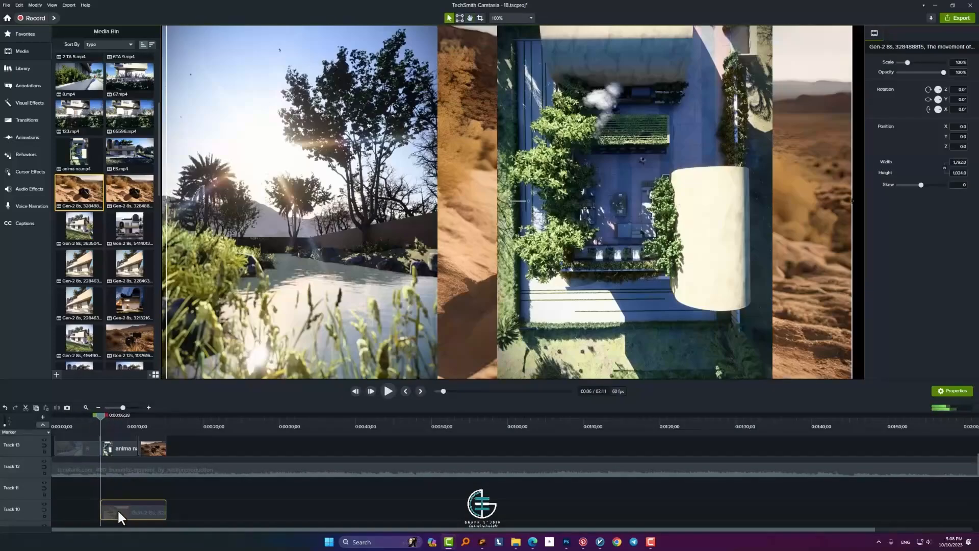
# Step: Move the aerial shot to the right edge of the canvas and set the lake shot flush against it
pyautogui.scroll(3, 111, 516)
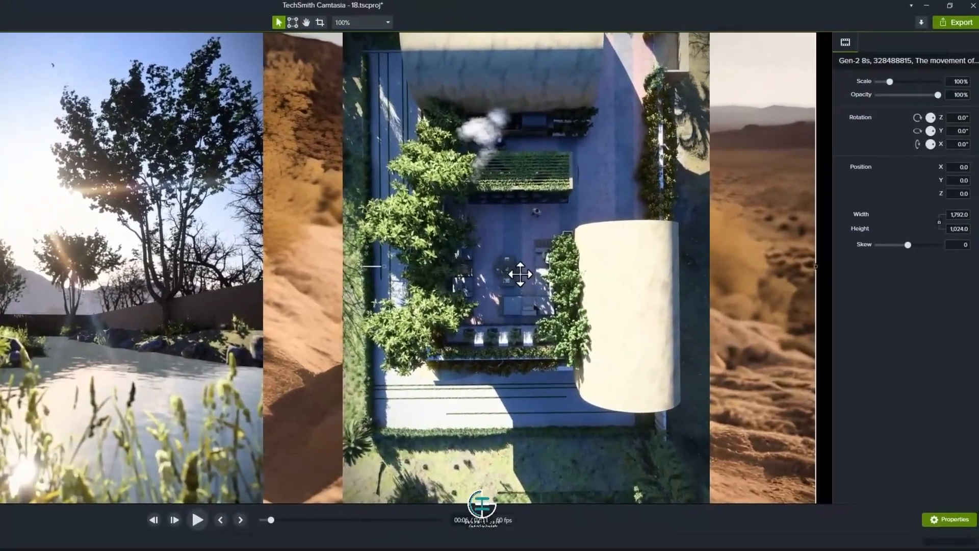
pyautogui.moveTo(627, 260); pyautogui.dragTo(734, 259)
pyautogui.moveTo(499, 305)
pyautogui.mouseDown()
pyautogui.moveTo(481, 285)
pyautogui.moveTo(314, 286)
pyautogui.moveTo(506, 305)
pyautogui.mouseUp()
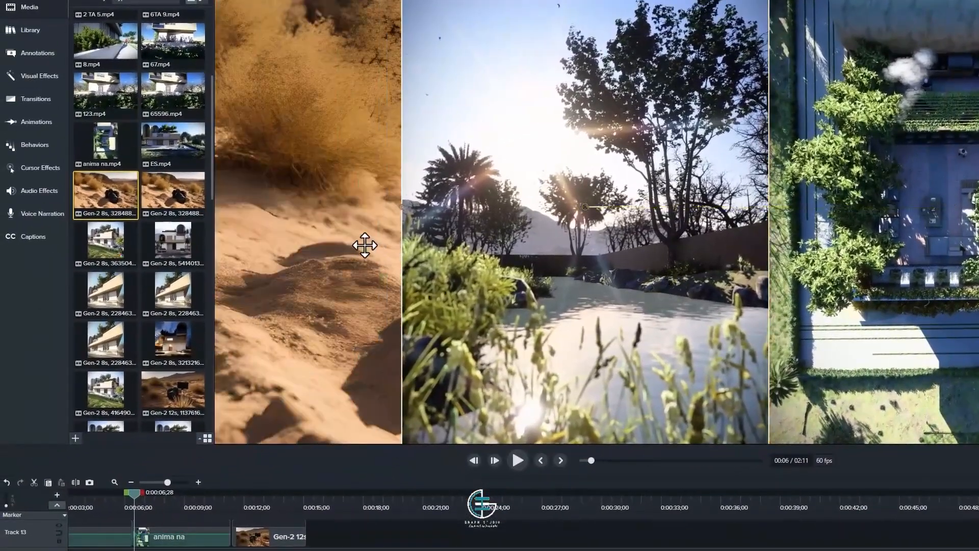
# Step: Scale the desert clip to 83.1% and position it at X -744.4, Y 0 so the camera fills the gap beside the lake shot
pyautogui.moveTo(323, 247); pyautogui.dragTo(323, 274)
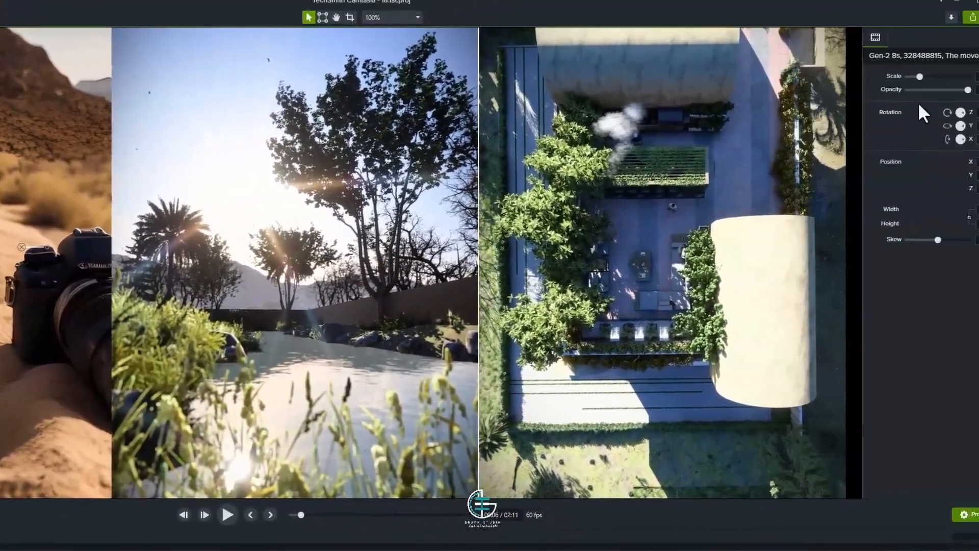
pyautogui.moveTo(887, 80); pyautogui.dragTo(885, 82)
pyautogui.moveTo(210, 276); pyautogui.dragTo(204, 296)
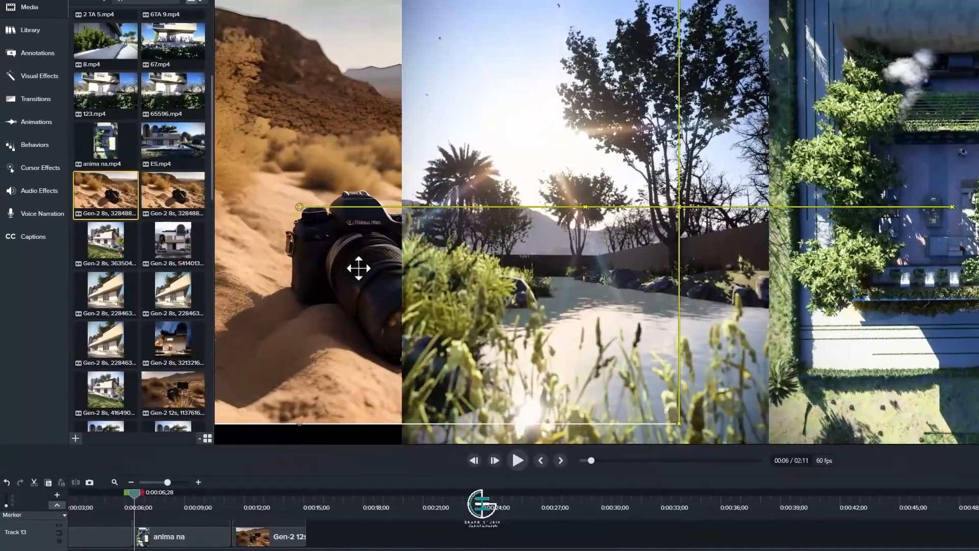
# Step: Play back the desert, lake and aerial layout, and preview the source desert clip from the media bin
pyautogui.press('space')
pyautogui.press('space')
pyautogui.press('space')
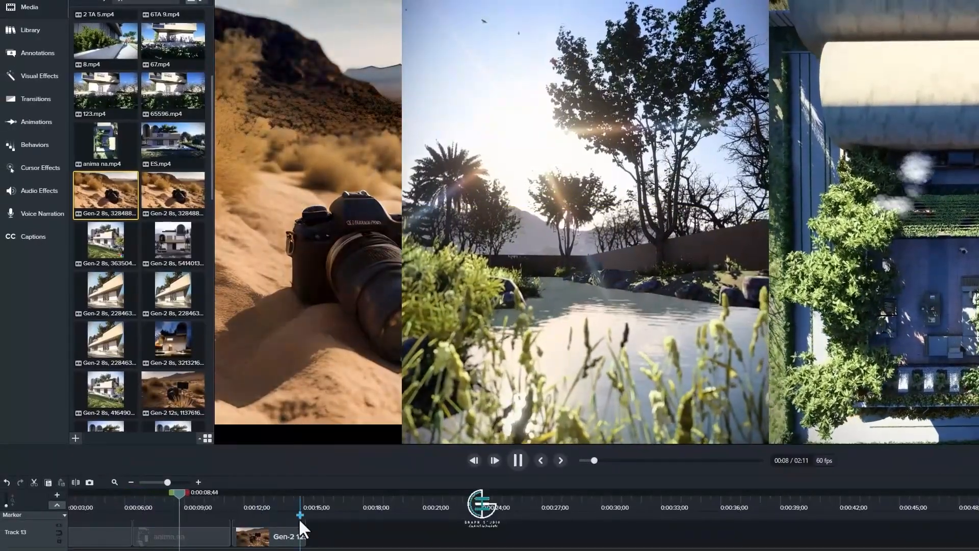
pyautogui.press('space')
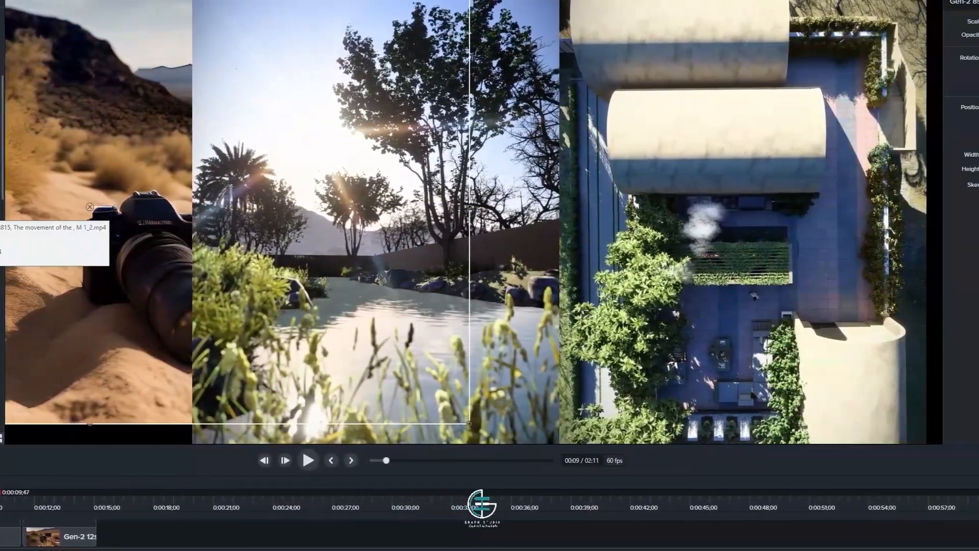
pyautogui.doubleClick(167, 200)
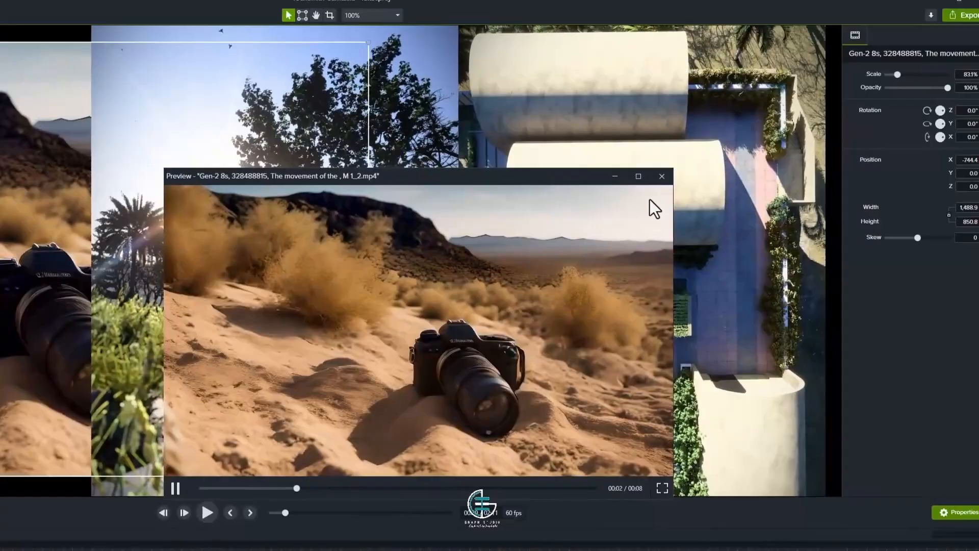
pyautogui.click(734, 136)
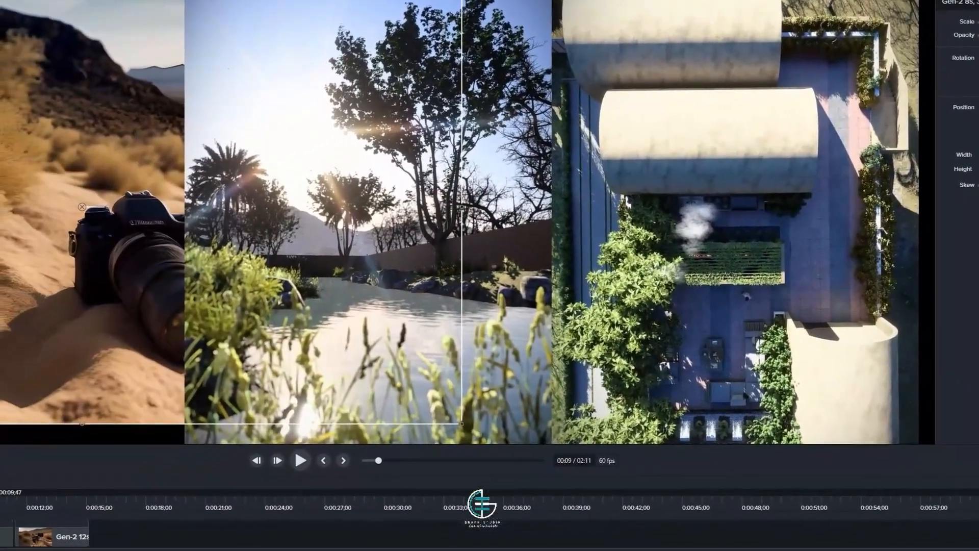
pyautogui.doubleClick(2, 249)
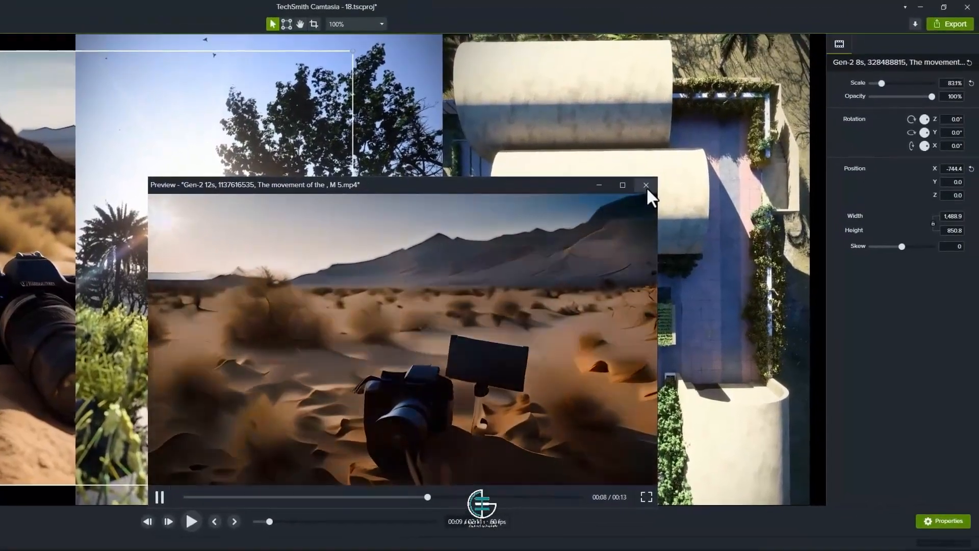
pyautogui.click(754, 124)
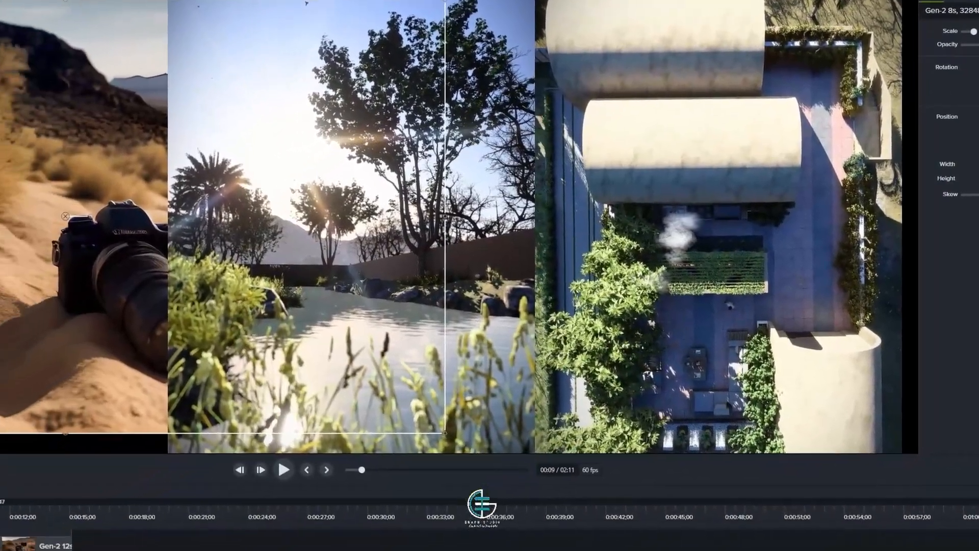
pyautogui.doubleClick(3, 306)
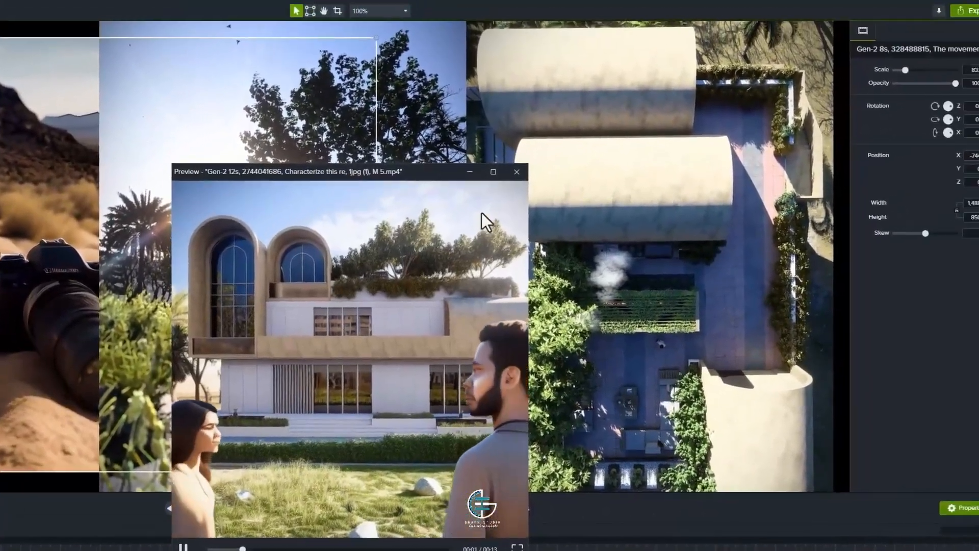
pyautogui.click(588, 132)
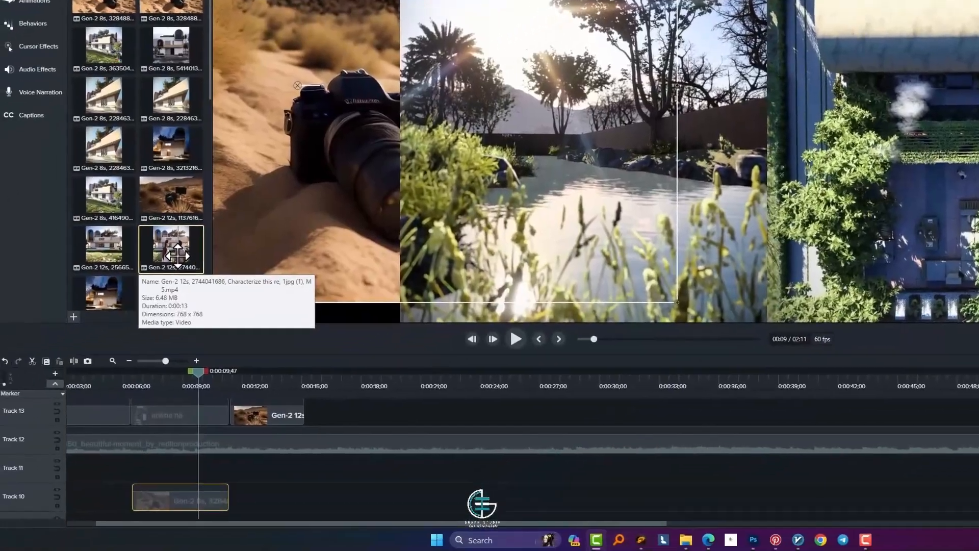
pyautogui.moveTo(35, 334); pyautogui.dragTo(25, 550)
pyautogui.moveTo(153, 477); pyautogui.dragTo(143, 477)
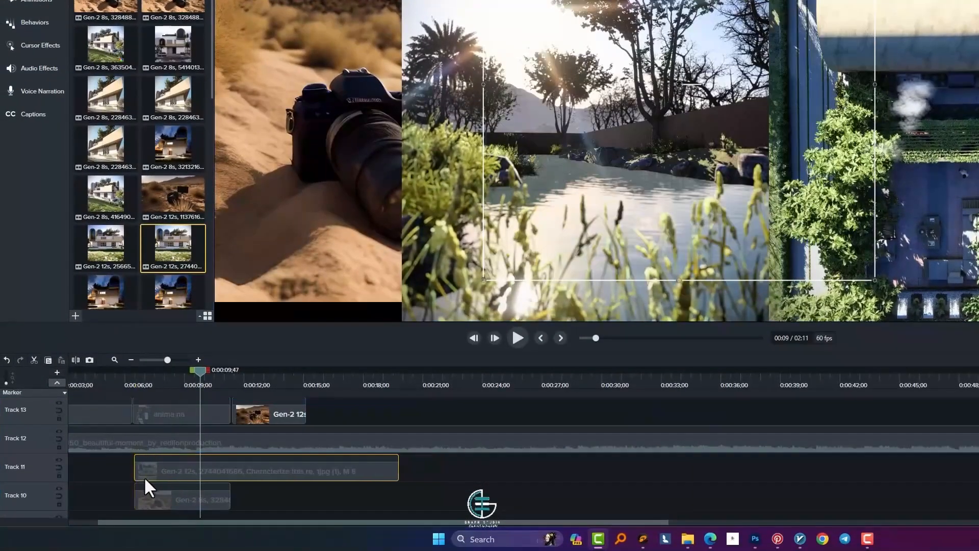
pyautogui.click(157, 504)
pyautogui.press('Delete')
pyautogui.moveTo(397, 472); pyautogui.dragTo(376, 472)
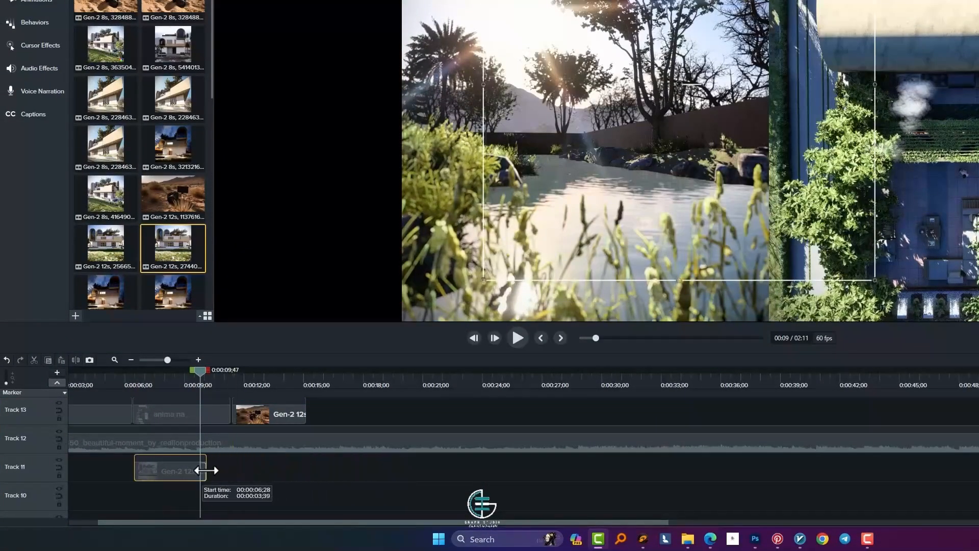
pyautogui.rightClick(166, 467)
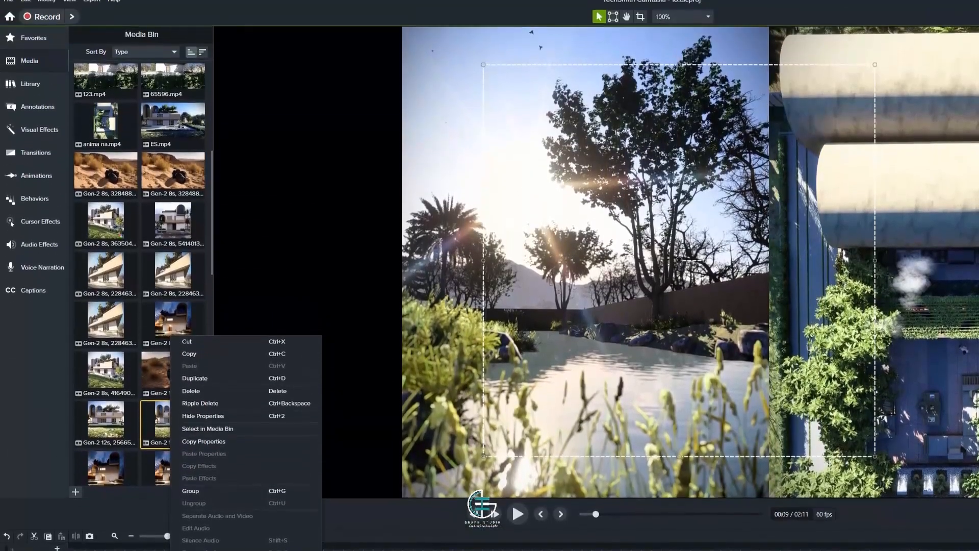
pyautogui.click(204, 549)
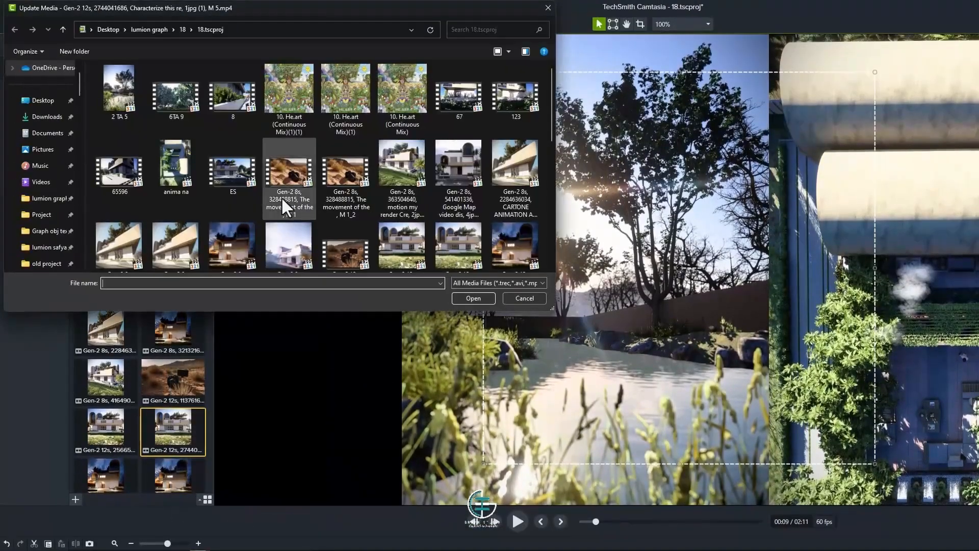
pyautogui.click(525, 298)
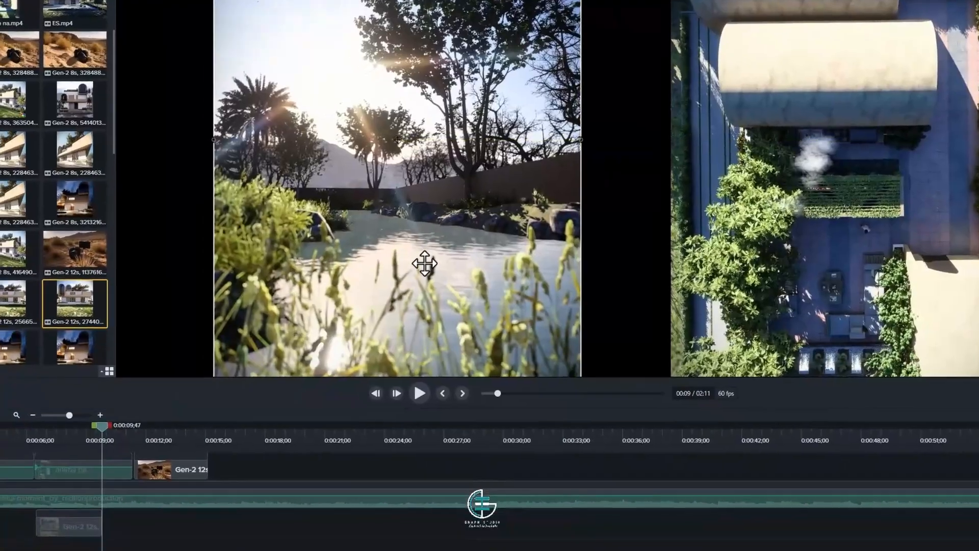
# Step: Move the lake shot over the aerial shot and set the villa clip, enlarged to nearly full canvas height, flush to its left
pyautogui.moveTo(100, 426); pyautogui.dragTo(38, 446)
pyautogui.click(53, 528)
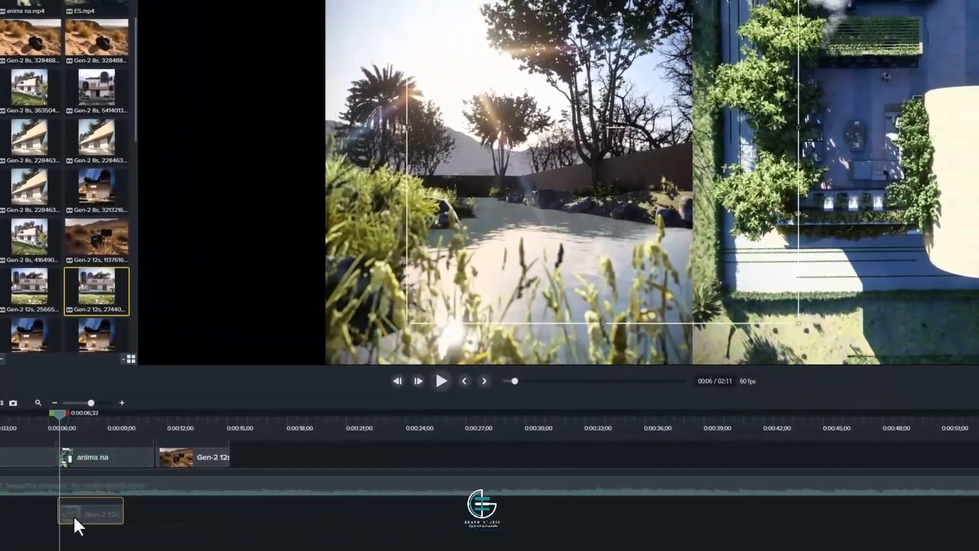
pyautogui.moveTo(509, 262); pyautogui.dragTo(886, 309)
pyautogui.moveTo(555, 242); pyautogui.dragTo(302, 223)
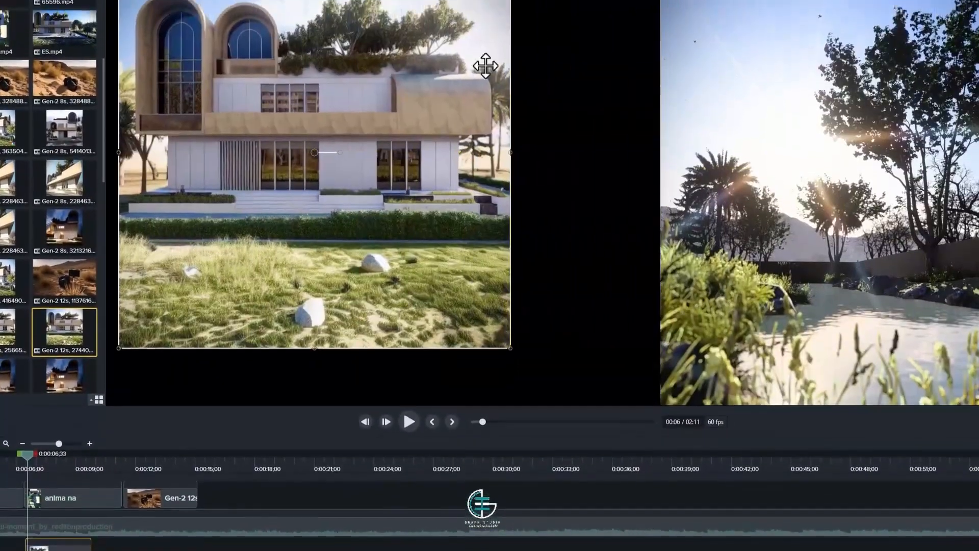
pyautogui.moveTo(509, 44); pyautogui.dragTo(605, 43)
pyautogui.moveTo(466, 164); pyautogui.dragTo(514, 201)
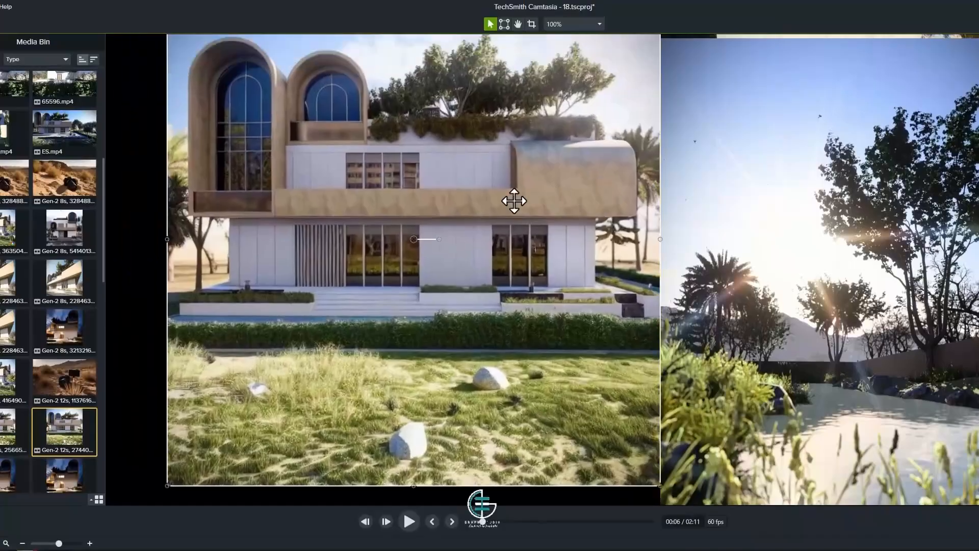
# Step: Scale the villa clip to fit the canvas and move the lake shot to the left edge, leaving the villa between it and the aerial shot
pyautogui.rightClick(546, 128)
pyautogui.click(573, 246)
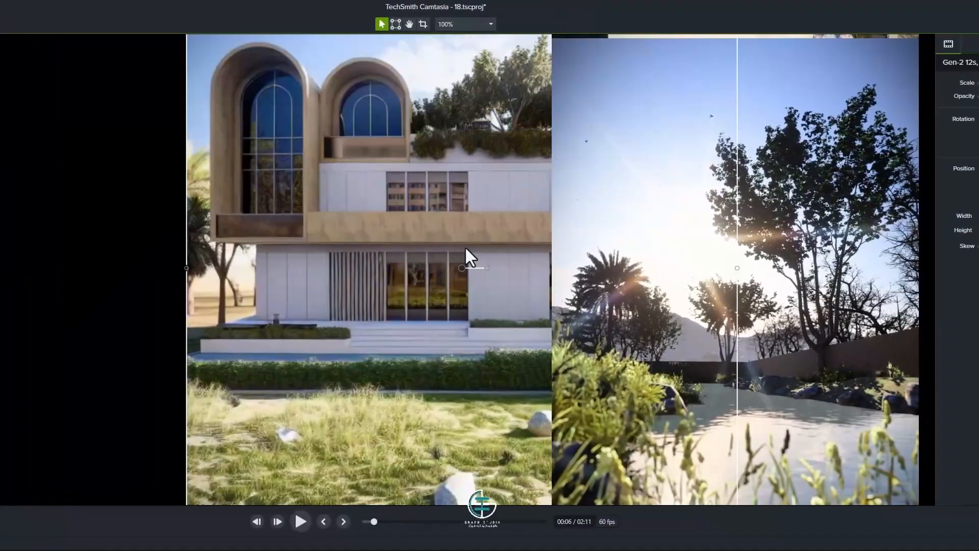
pyautogui.click(720, 201)
pyautogui.moveTo(611, 201); pyautogui.dragTo(379, 242)
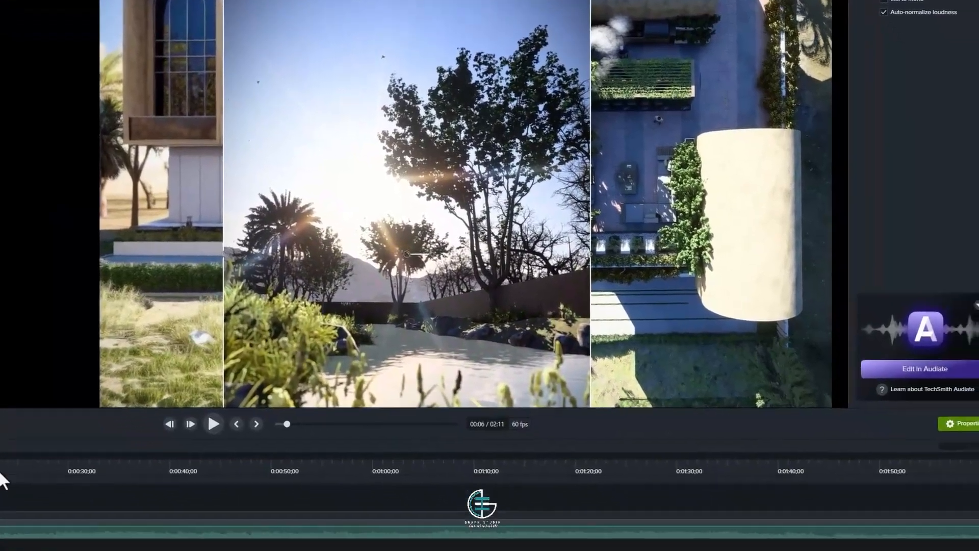
pyautogui.moveTo(590, 420); pyautogui.dragTo(343, 381)
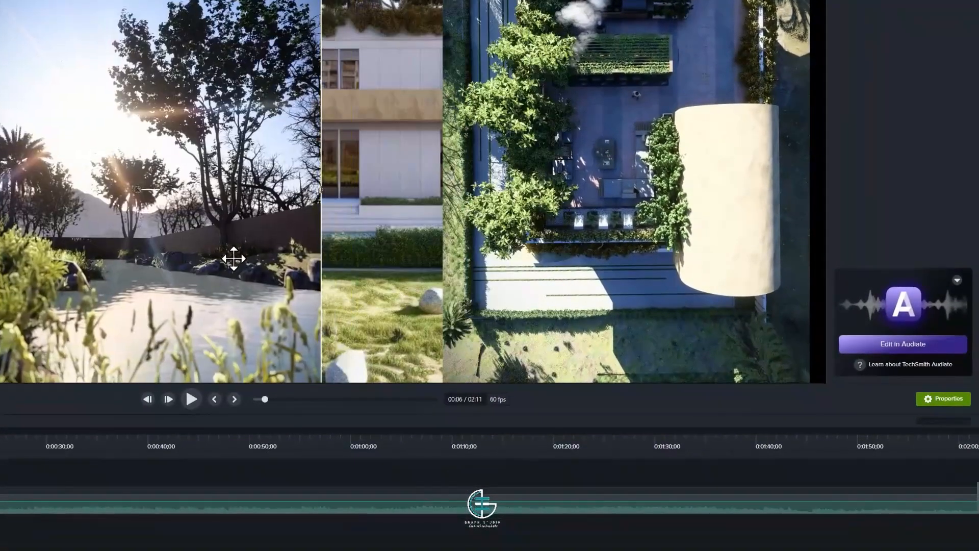
pyautogui.moveTo(233, 258); pyautogui.dragTo(174, 241)
pyautogui.moveTo(344, 224); pyautogui.dragTo(346, 224)
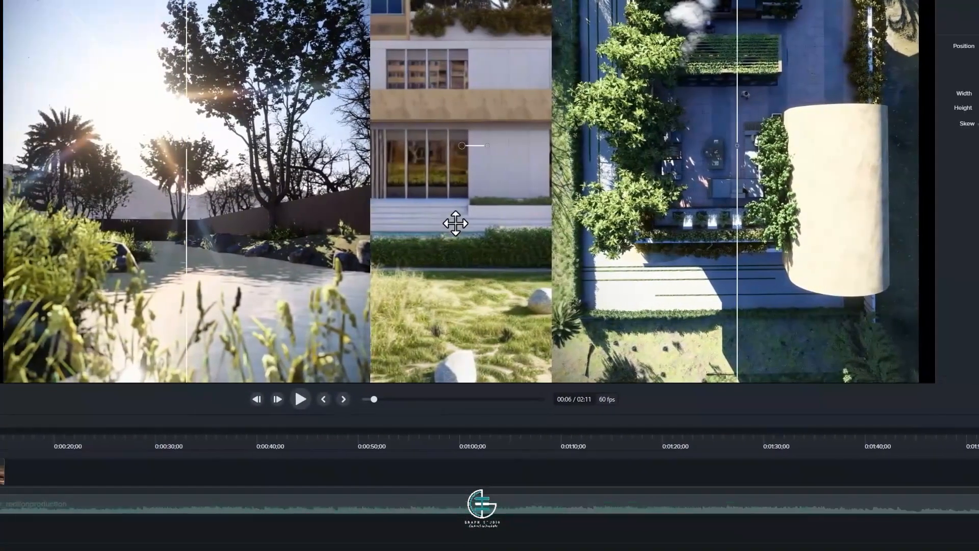
# Step: Scale the villa clip down to 46.4% so it fits the gap between the lake and aerial shots
pyautogui.press('space')
pyautogui.click(487, 201)
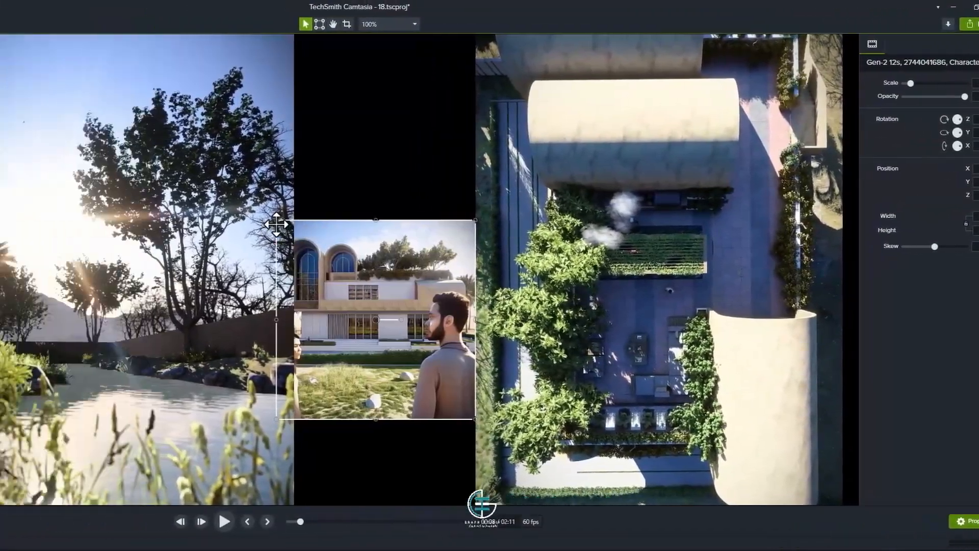
pyautogui.moveTo(112, 221); pyautogui.dragTo(114, 225)
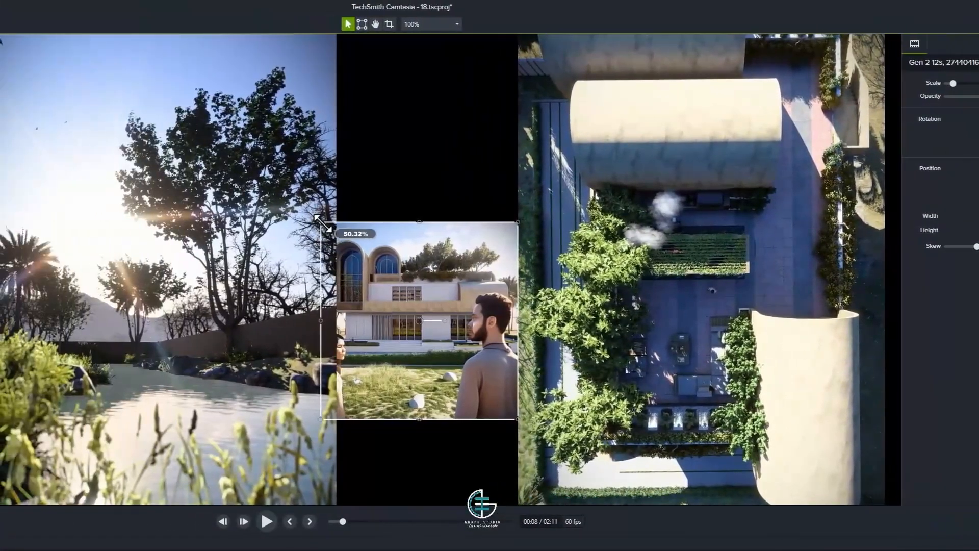
pyautogui.moveTo(344, 236); pyautogui.dragTo(344, 236)
# Step: Play back the layout from the opening clip and move the villa clip up to Y 277.6 near the canvas's upper edge
pyautogui.press('space')
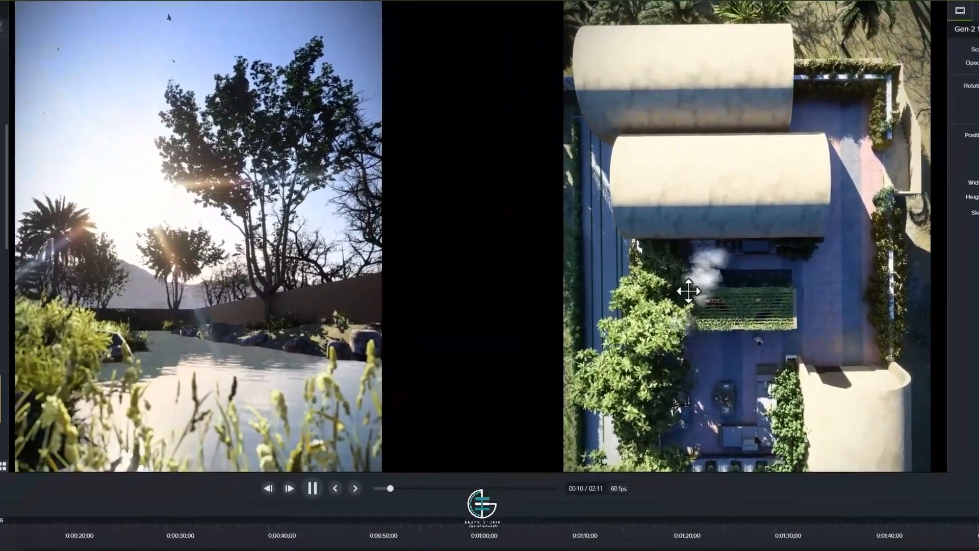
pyautogui.press('space')
pyautogui.moveTo(137, 399); pyautogui.dragTo(47, 406)
pyautogui.press('space')
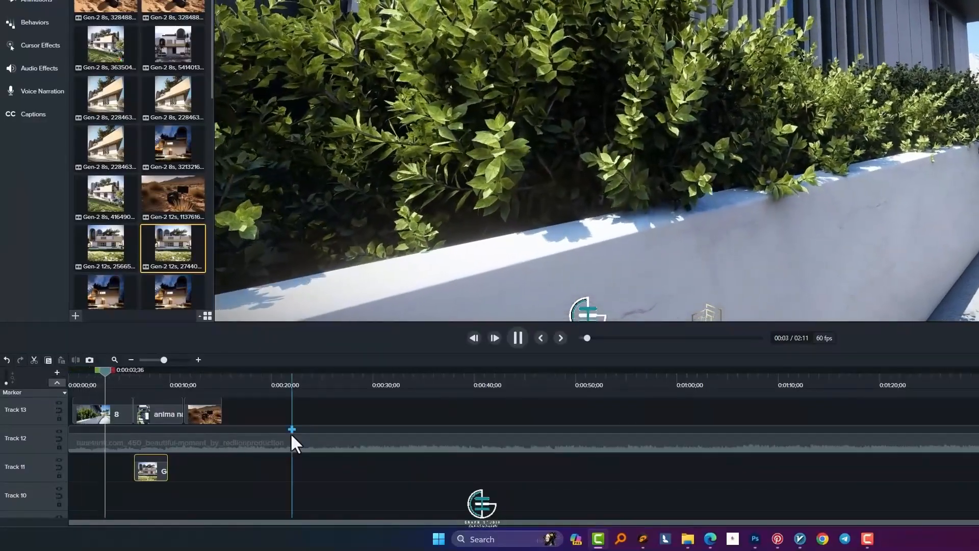
pyautogui.press('space')
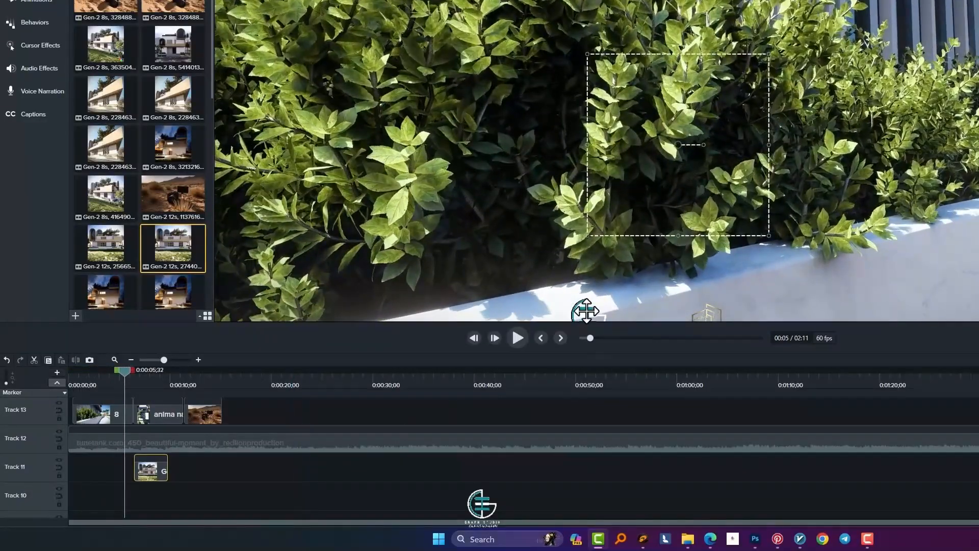
pyautogui.press('space')
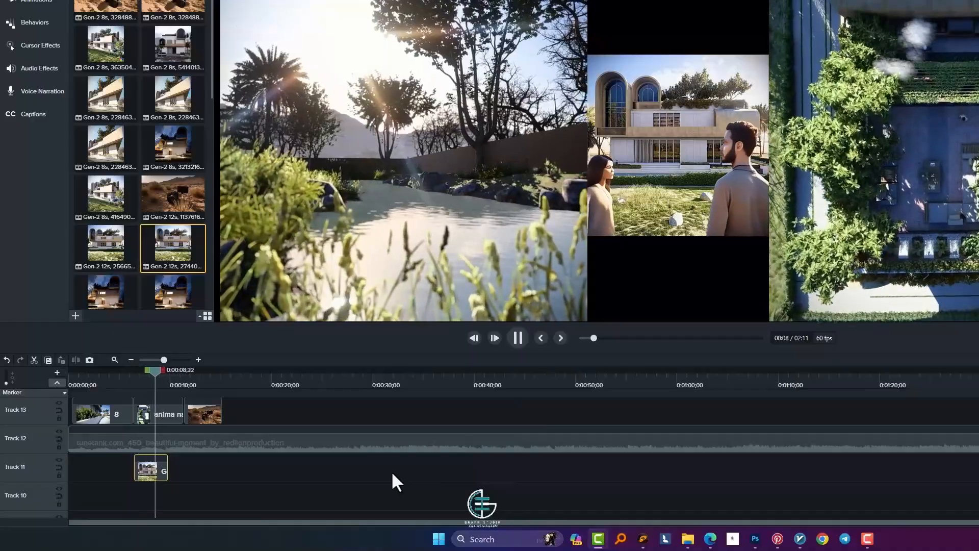
pyautogui.press('space')
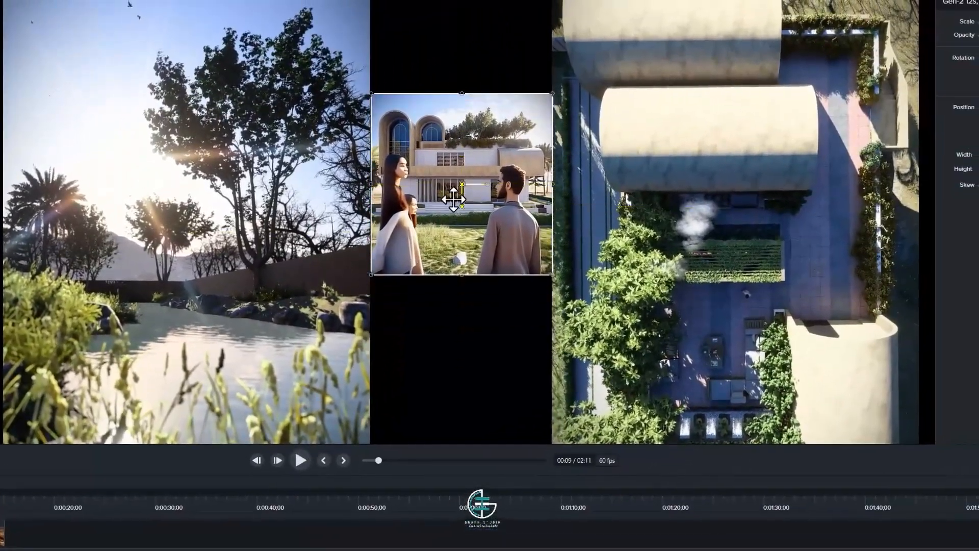
pyautogui.moveTo(453, 199); pyautogui.dragTo(454, 118)
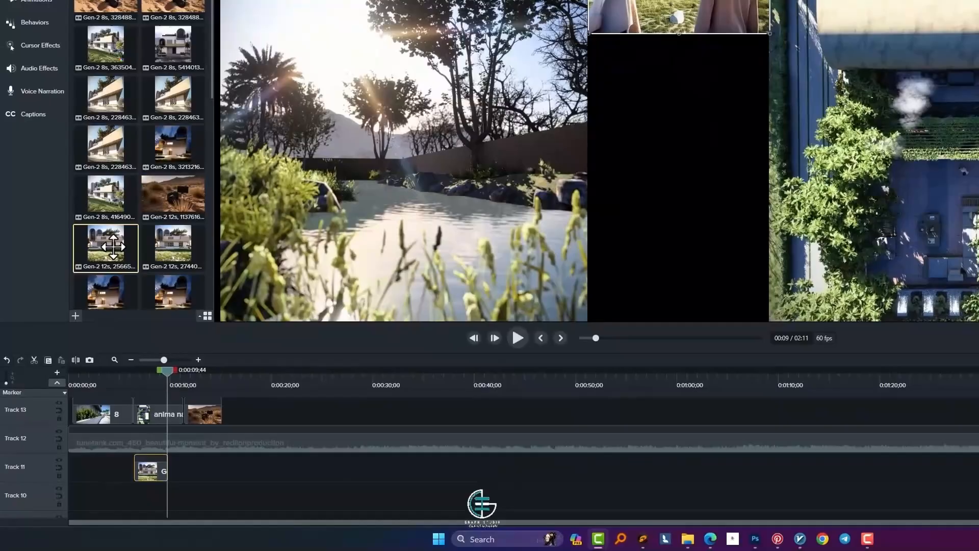
pyautogui.doubleClick(113, 247)
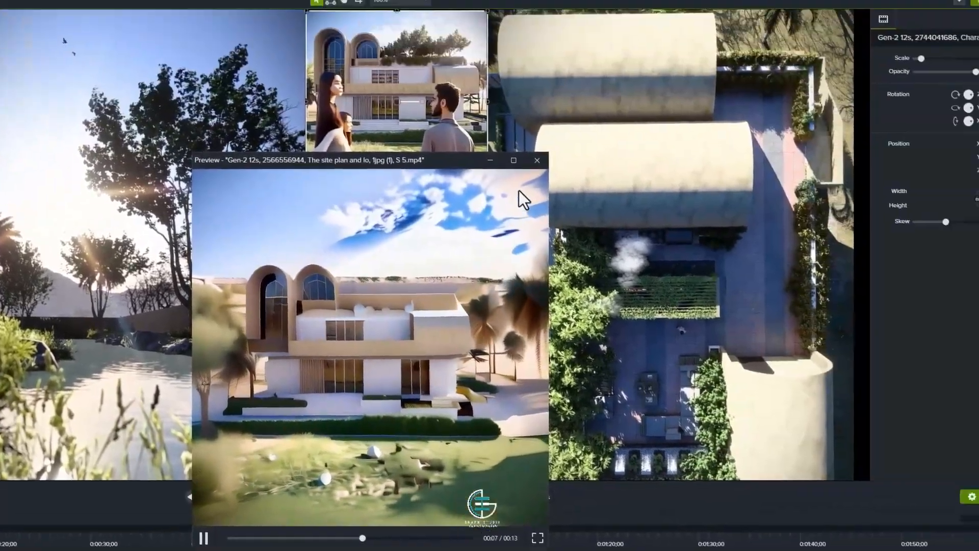
pyautogui.click(752, 40)
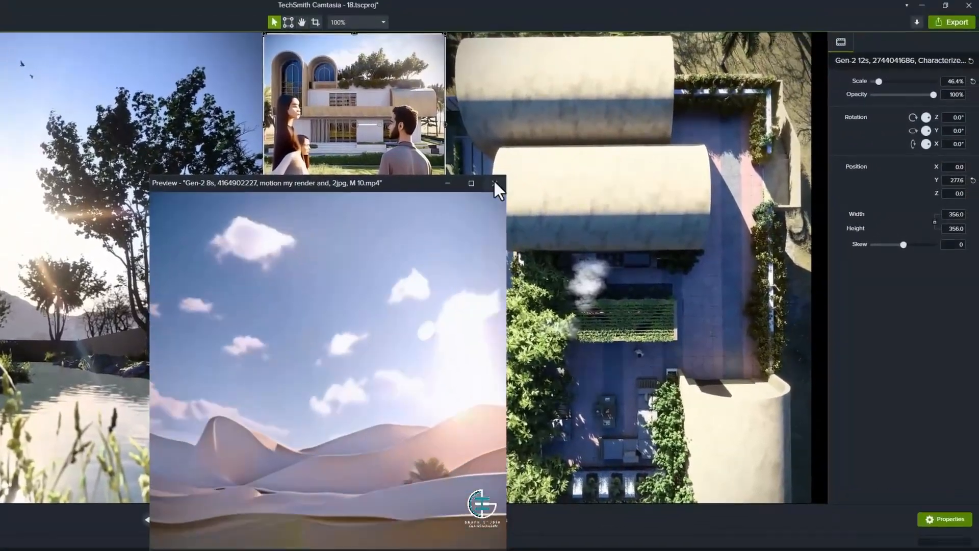
pyautogui.click(494, 182)
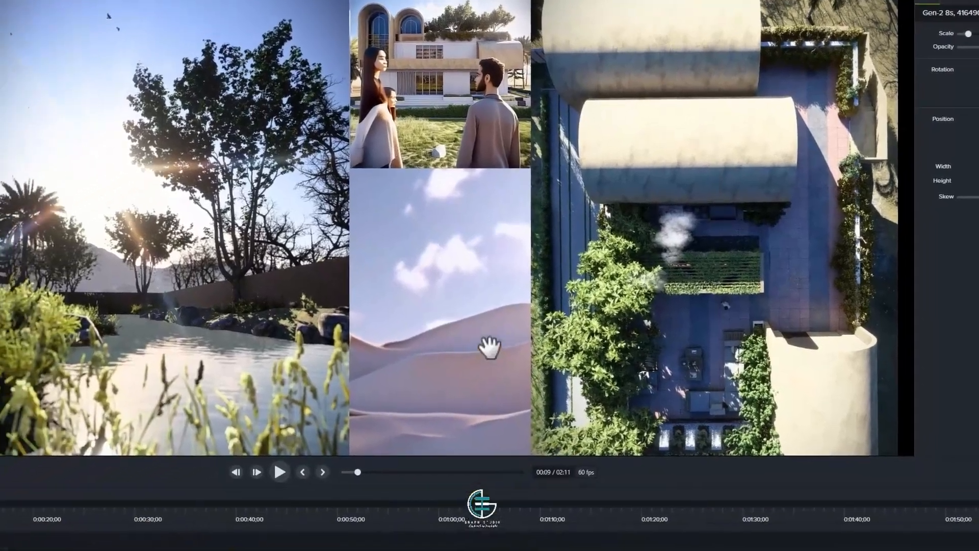
pyautogui.moveTo(395, 372)
pyautogui.mouseDown()
pyautogui.moveTo(391, 394)
pyautogui.moveTo(393, 386)
pyautogui.mouseUp()
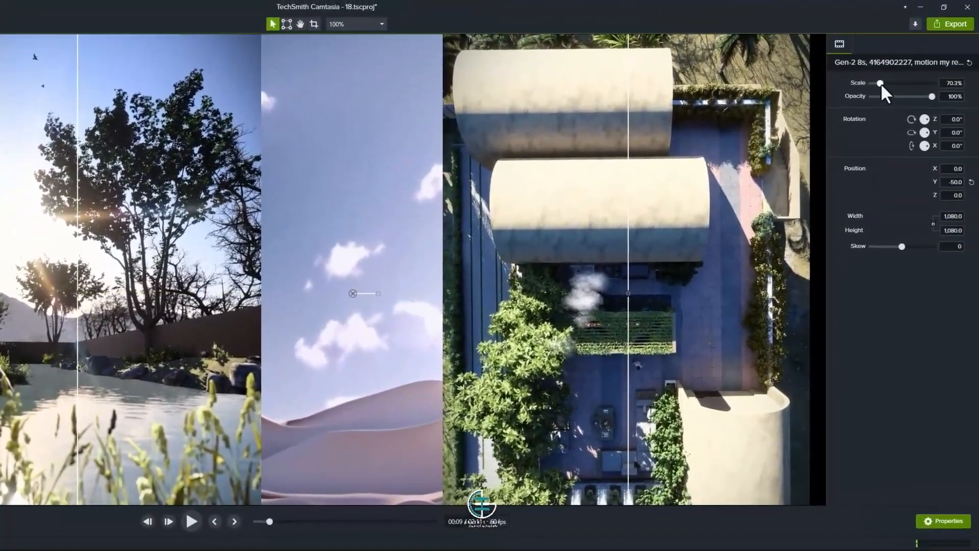
pyautogui.moveTo(880, 83); pyautogui.dragTo(883, 82)
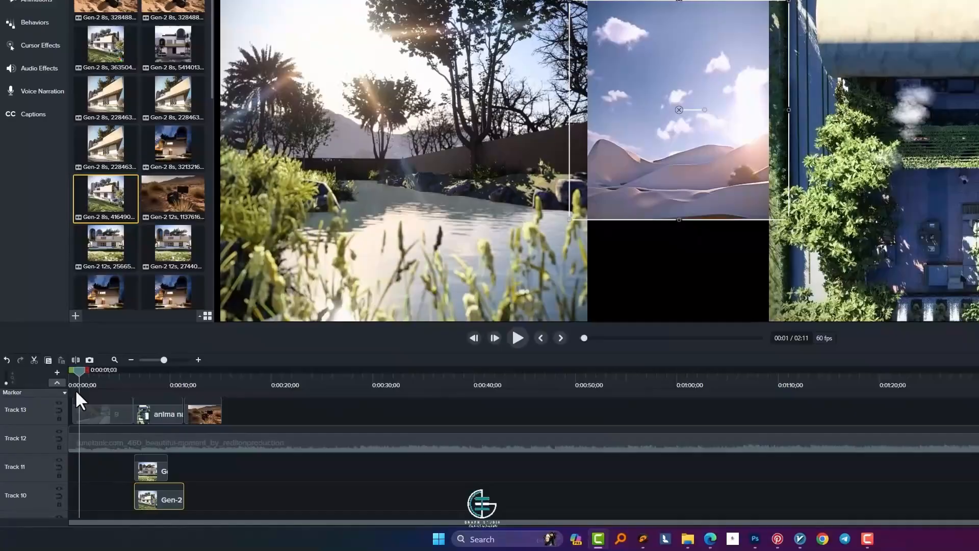
pyautogui.click(74, 388)
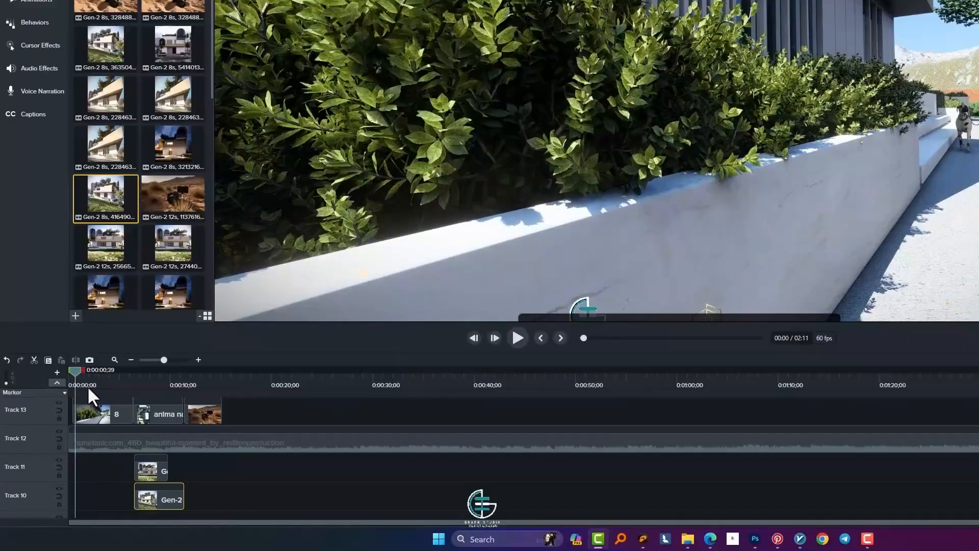
pyautogui.click(132, 386)
pyautogui.press('space')
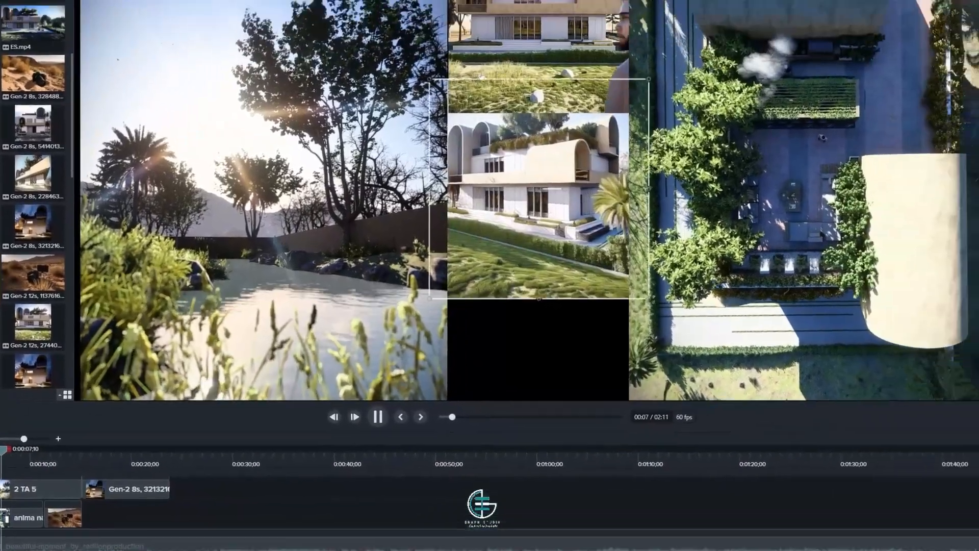
pyautogui.press('space')
# Step: Move the Gen-2 8s clip down below the first villa clip, leaving black bands above and beneath it, and review the layout in playback
pyautogui.moveTo(530, 255); pyautogui.dragTo(534, 360)
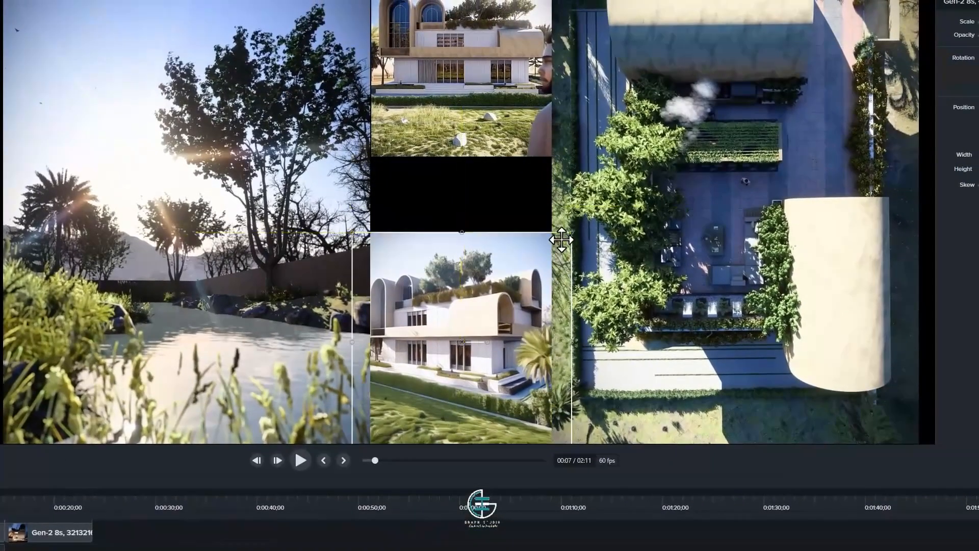
pyautogui.press('space')
pyautogui.press('space')
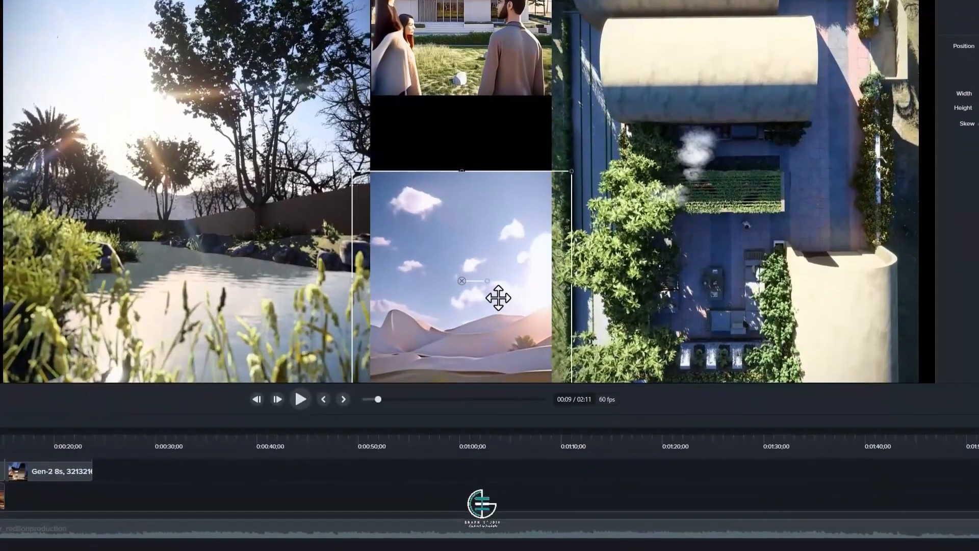
pyautogui.moveTo(498, 297); pyautogui.dragTo(503, 278)
pyautogui.press('space')
pyautogui.press('space')
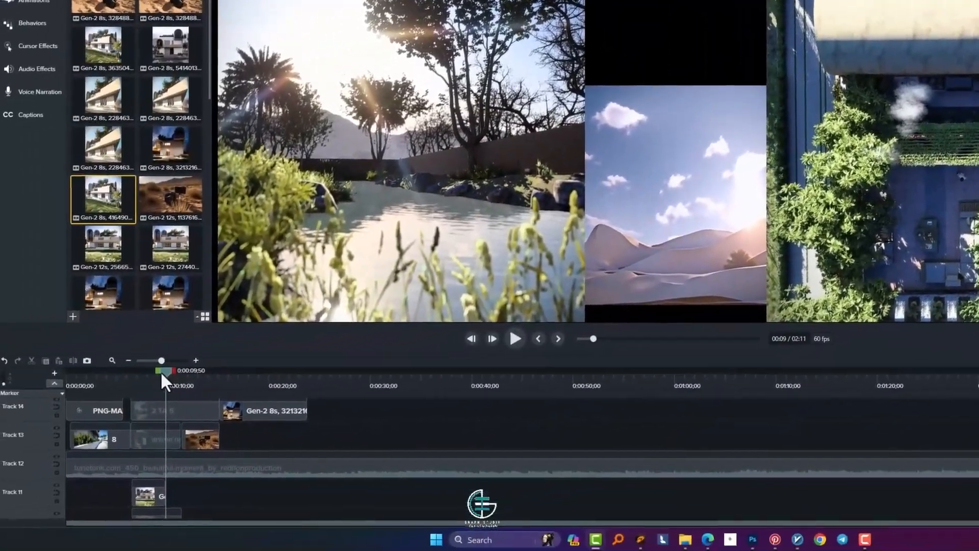
pyautogui.moveTo(161, 380); pyautogui.dragTo(124, 381)
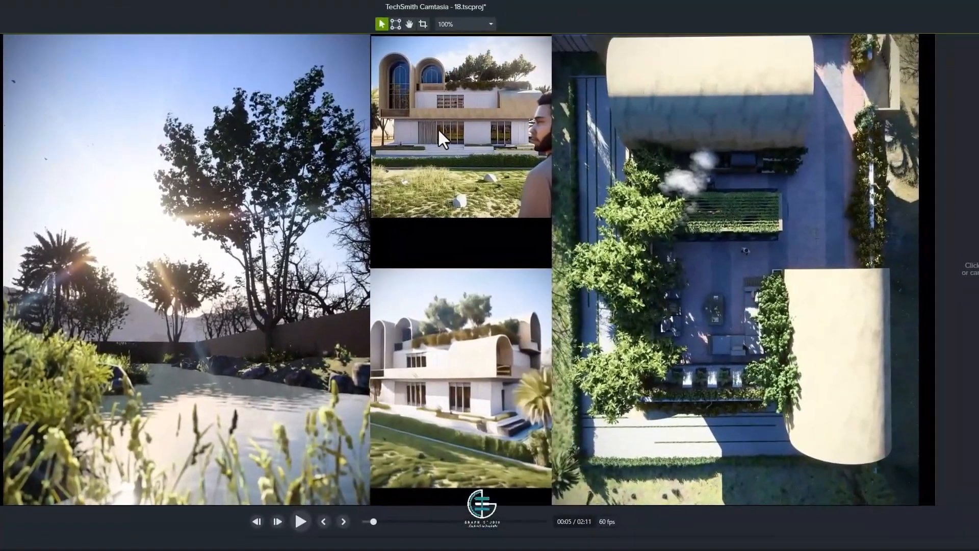
# Step: Check the layout in playback and move the upper villa clip down to about Y 246, leaving a thin black band above it
pyautogui.press('space')
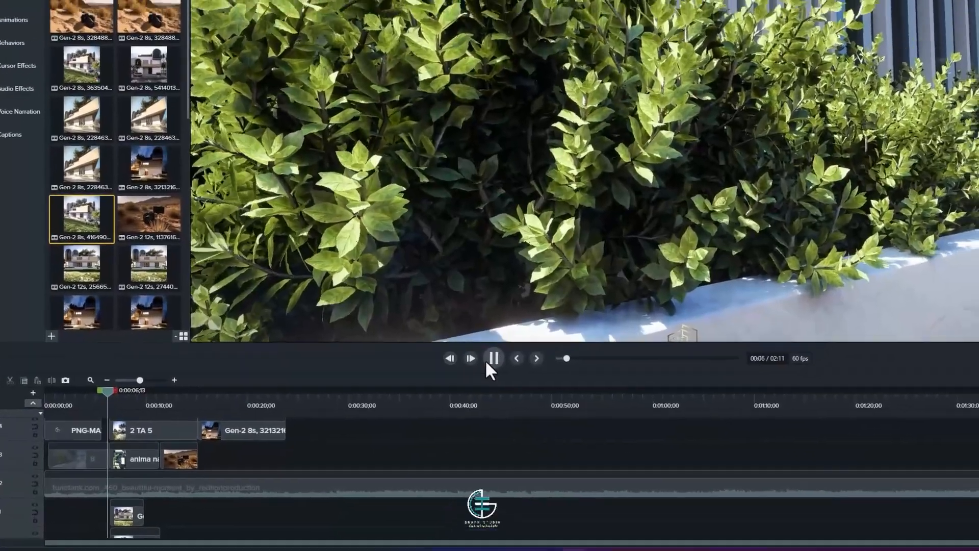
pyautogui.press('space')
pyautogui.moveTo(496, 171); pyautogui.dragTo(472, 195)
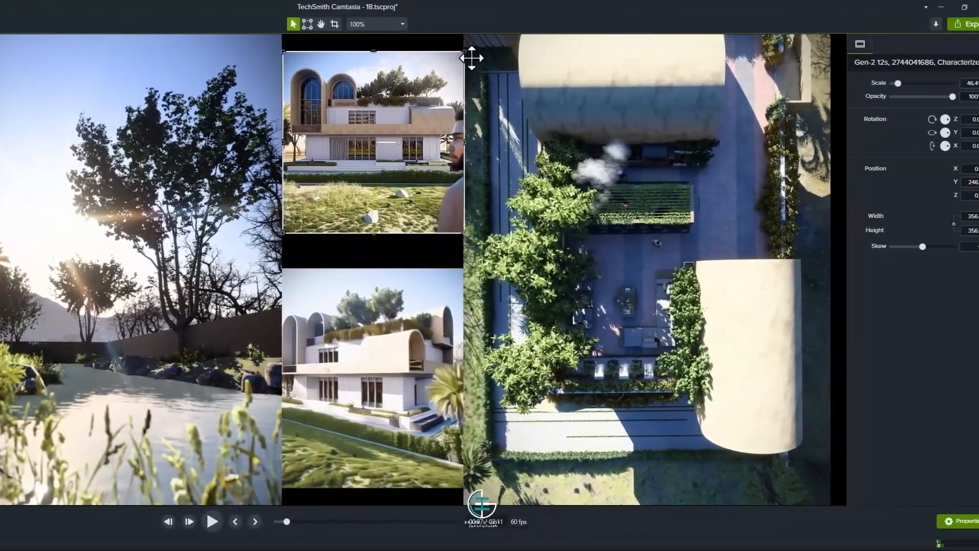
pyautogui.moveTo(464, 51); pyautogui.dragTo(457, 61)
# Step: Shrink the lower villa clip from its upper corner so its top edge sits lower, and review both stacked clips in playback
pyautogui.click(387, 346)
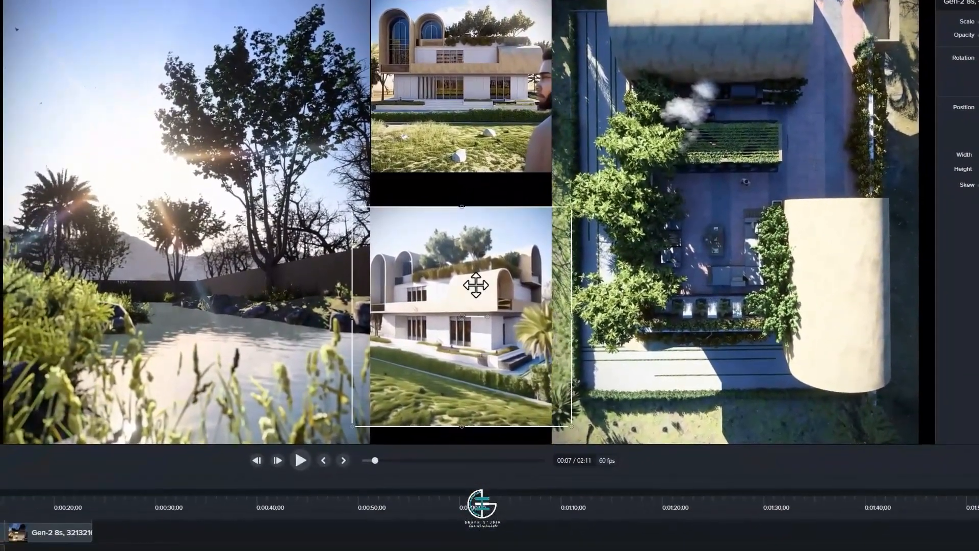
pyautogui.moveTo(358, 210); pyautogui.dragTo(364, 220)
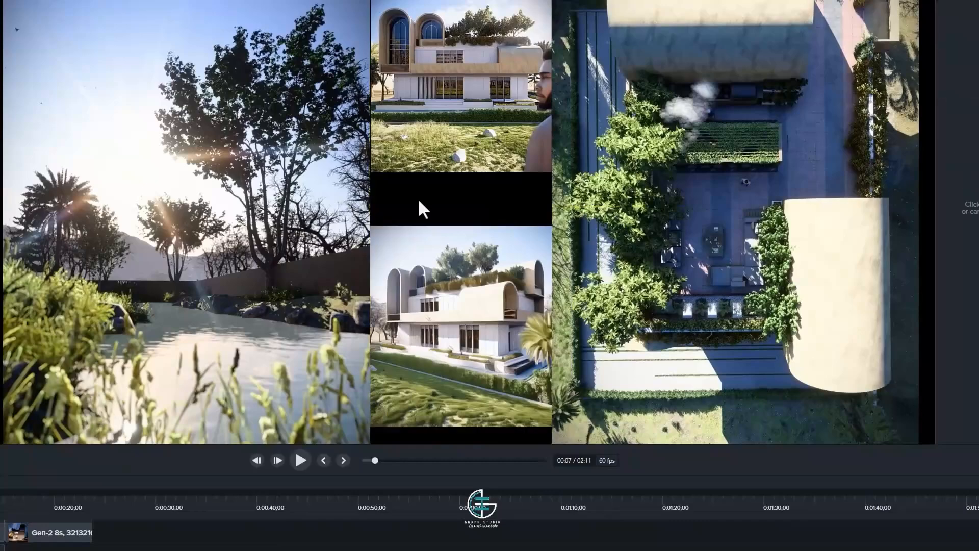
pyautogui.press('space')
pyautogui.press('space')
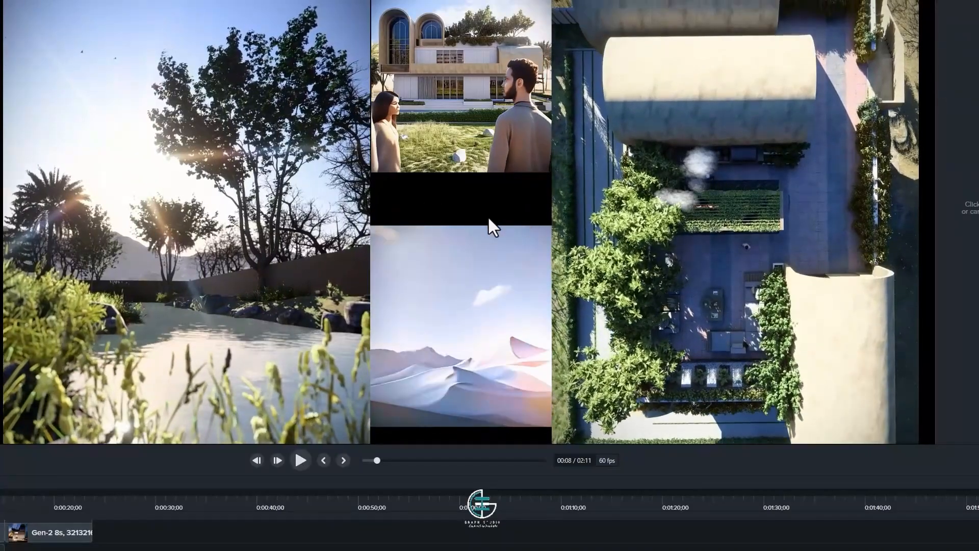
pyautogui.press('space')
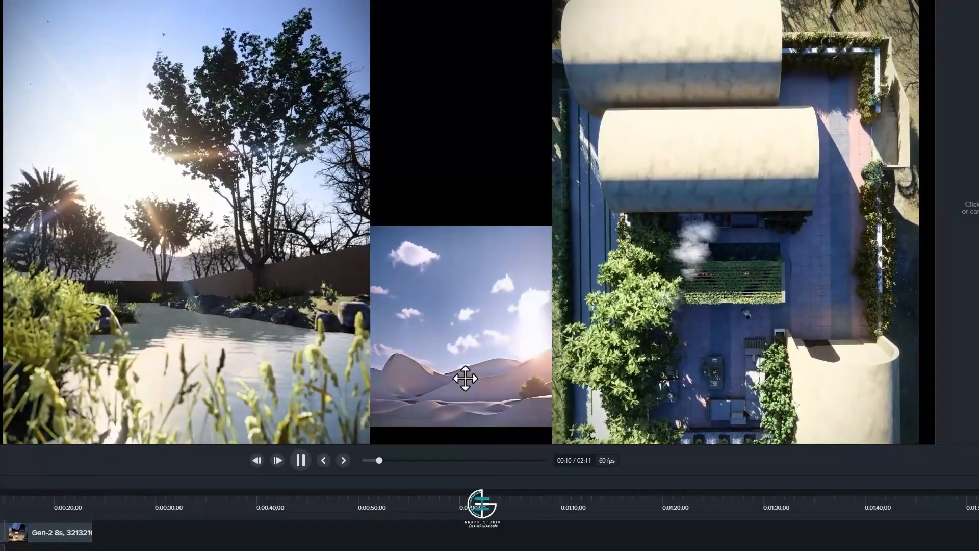
pyautogui.press('space')
# Step: Extend the Track 11 villa clip to end together with the anima na clip, and play back the sequence up to the night villa
pyautogui.moveTo(157, 495); pyautogui.dragTo(169, 497)
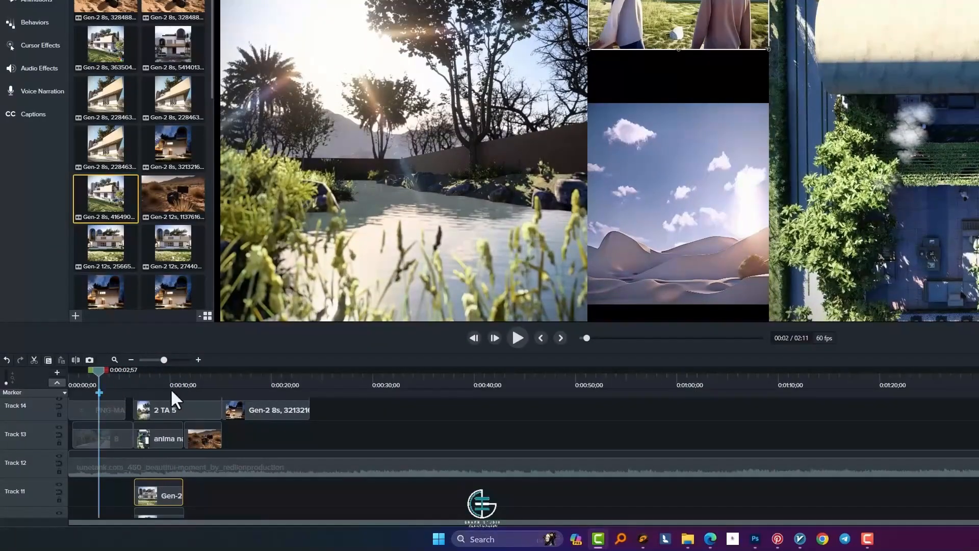
pyautogui.press('space')
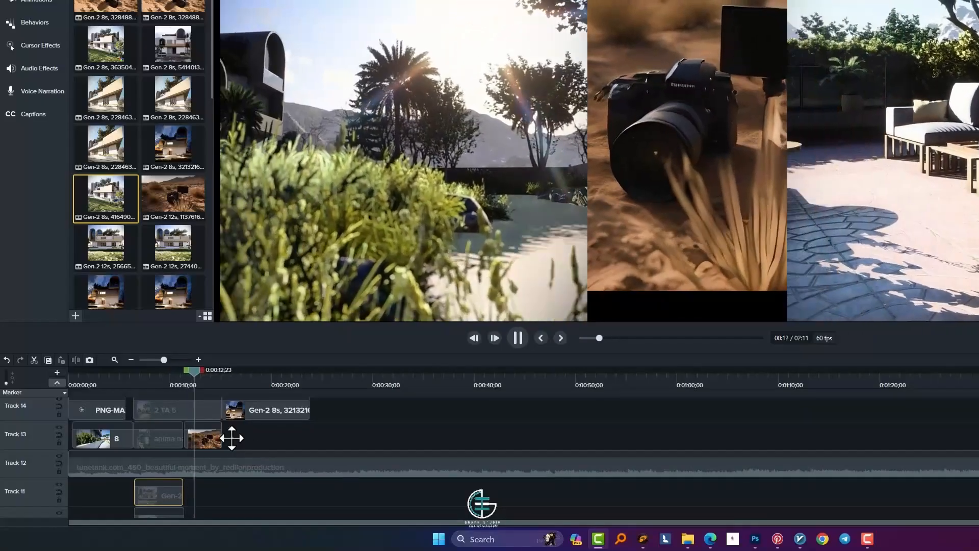
pyautogui.press('space')
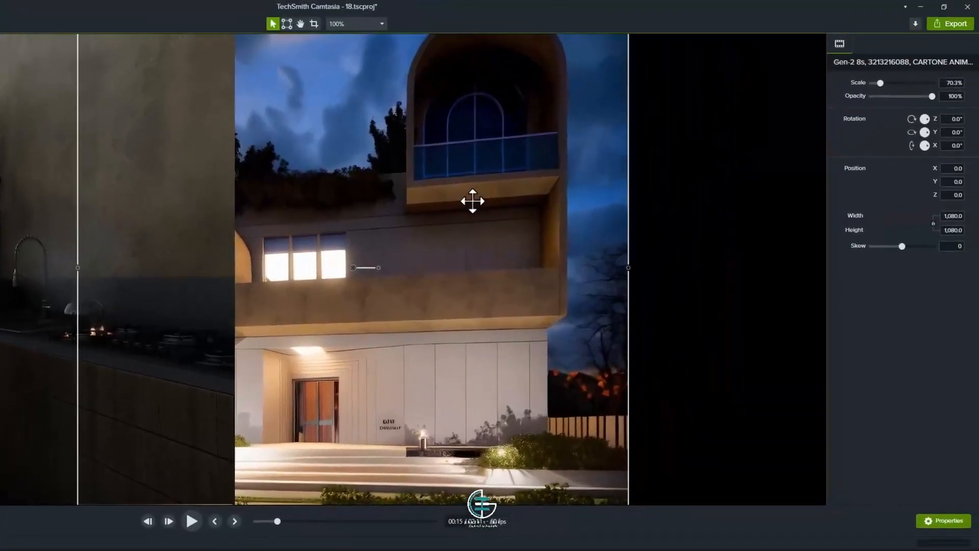
pyautogui.moveTo(581, 80); pyautogui.dragTo(604, 193)
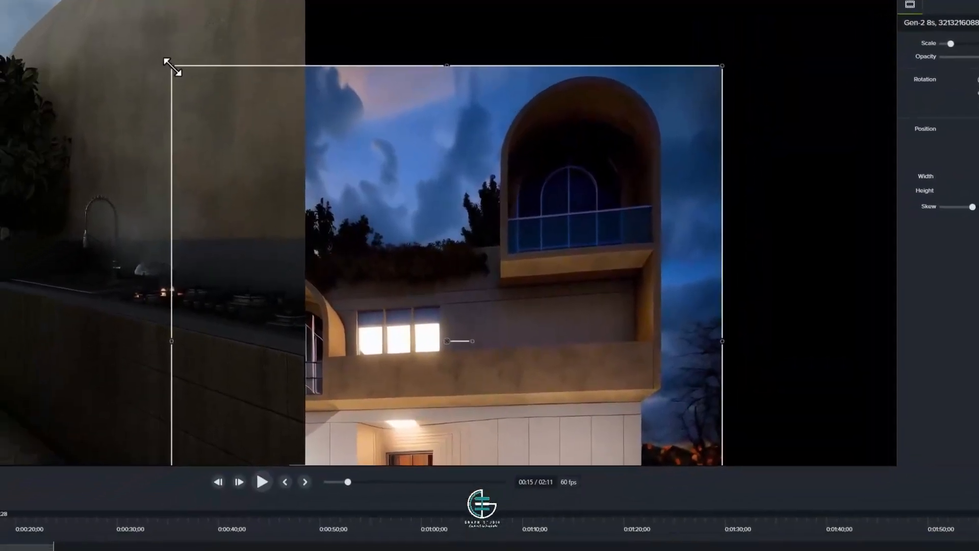
pyautogui.moveTo(107, 102); pyautogui.dragTo(240, 236)
pyautogui.moveTo(398, 337); pyautogui.dragTo(430, 152)
pyautogui.moveTo(400, 12); pyautogui.dragTo(379, 4)
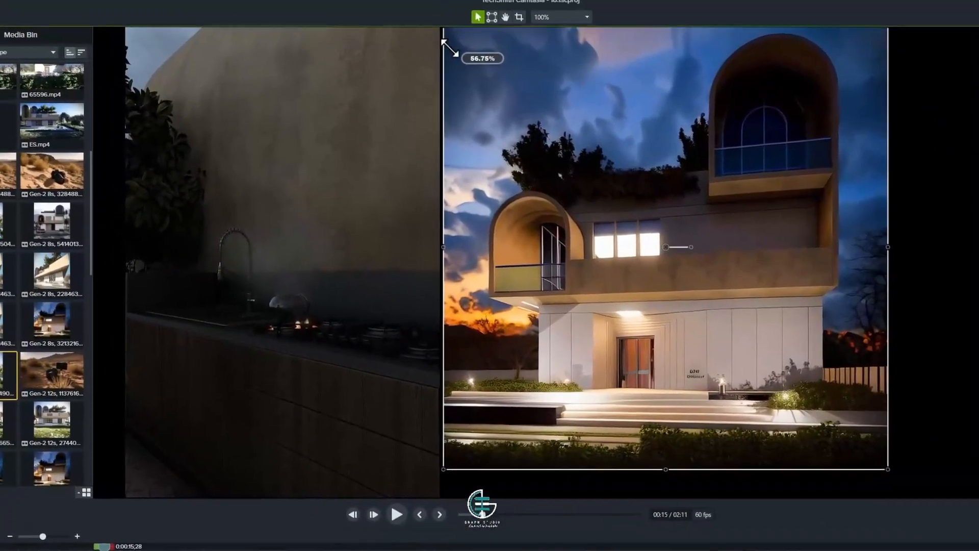
pyautogui.moveTo(456, 97); pyautogui.dragTo(451, 110)
pyautogui.moveTo(905, 269); pyautogui.dragTo(930, 296)
pyautogui.moveTo(844, 262); pyautogui.dragTo(903, 265)
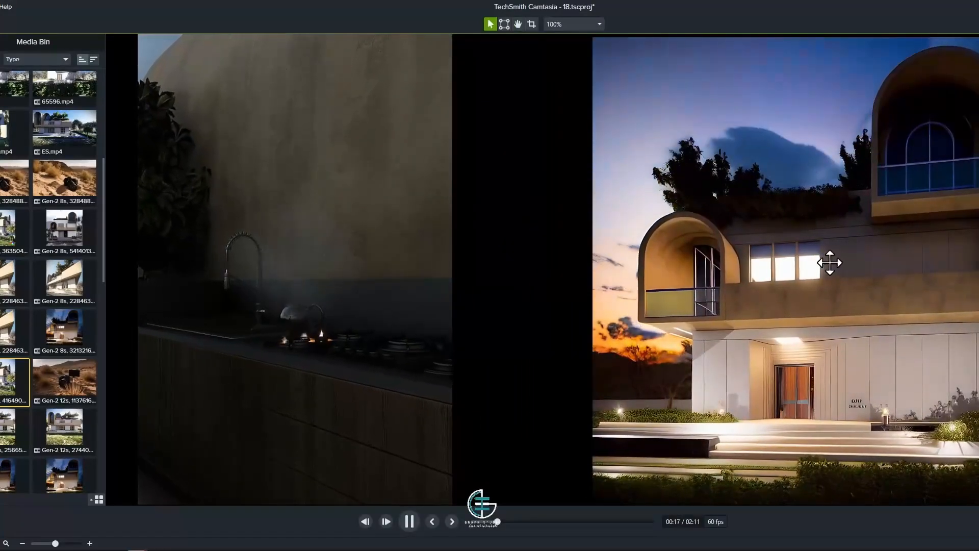
pyautogui.press('space')
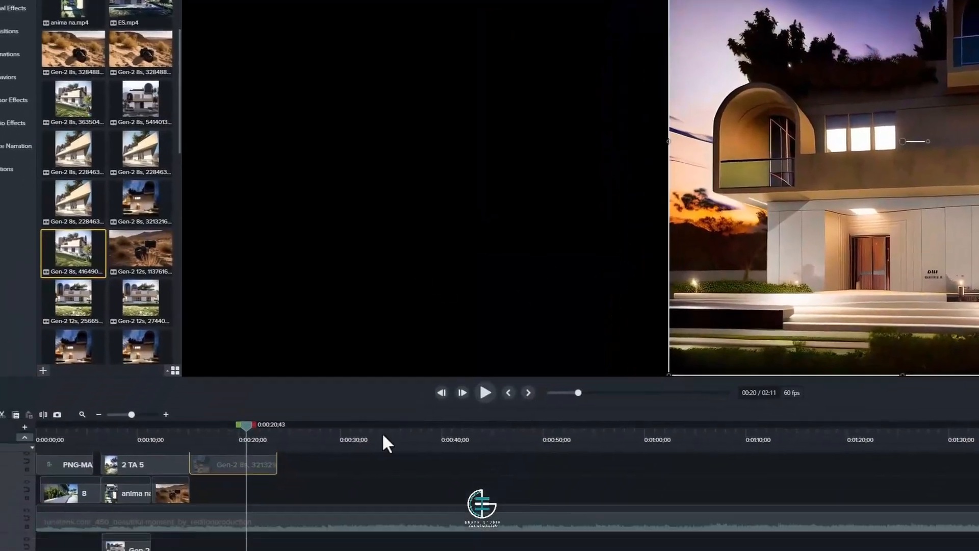
pyautogui.moveTo(271, 373); pyautogui.dragTo(219, 384)
pyautogui.press('space')
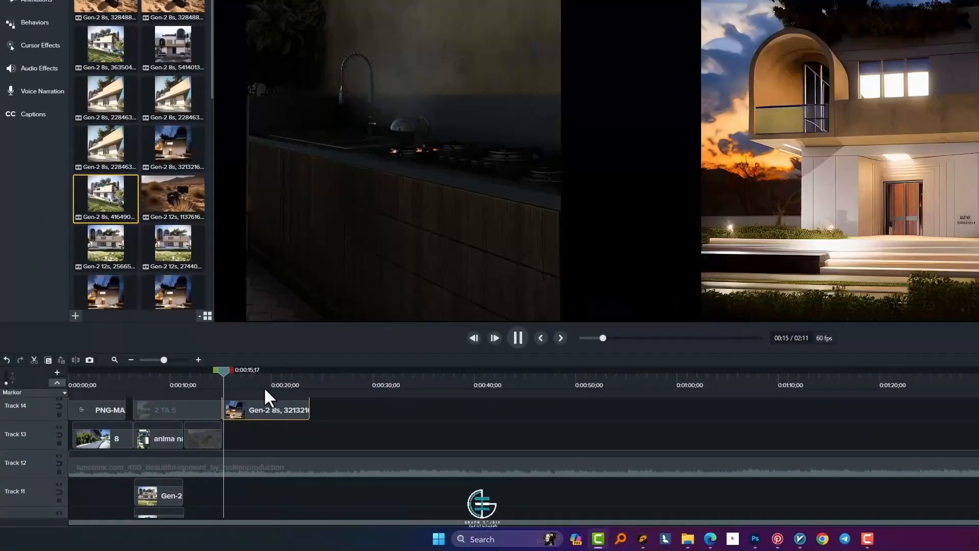
pyautogui.press('space')
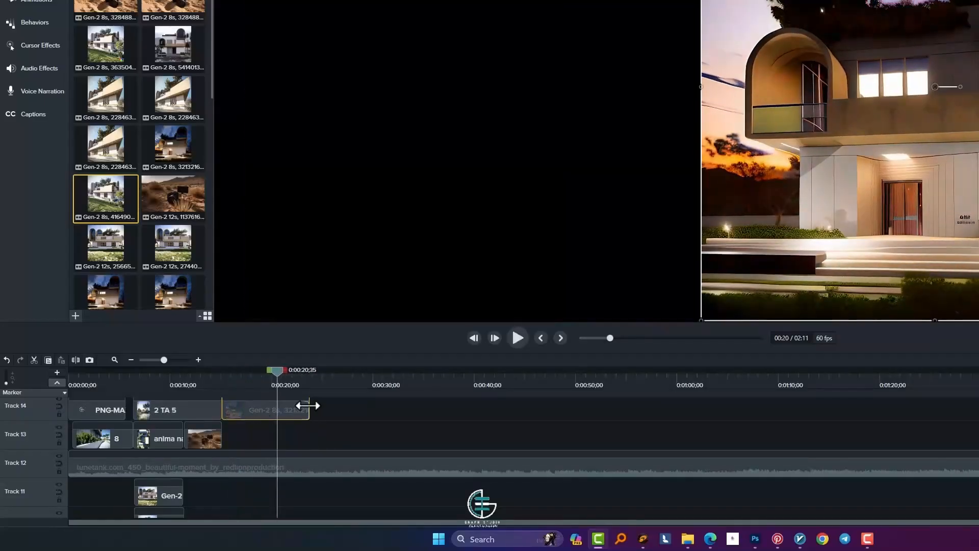
pyautogui.moveTo(307, 405); pyautogui.dragTo(273, 403)
pyautogui.click(259, 372)
pyautogui.press('space')
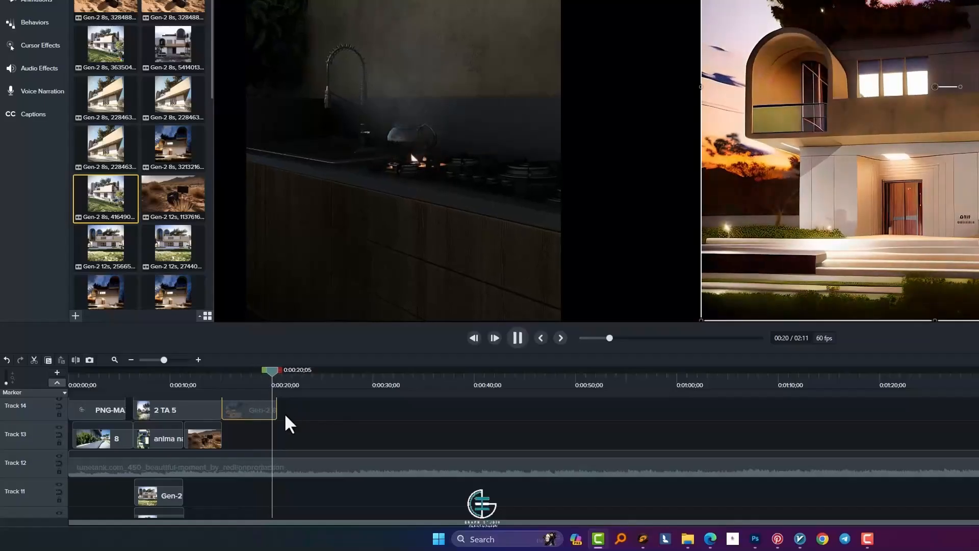
pyautogui.press('space')
# Step: Move the Graph Studio logo right, level with the gold building logo, and play back the opening clip
pyautogui.scroll(-1, 289, 423)
pyautogui.scroll(1, 289, 424)
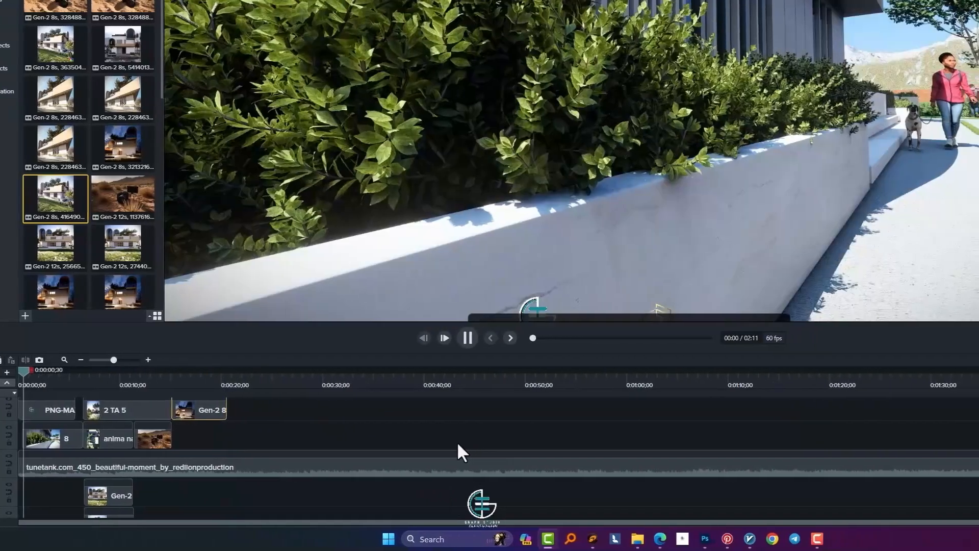
pyautogui.click(591, 281)
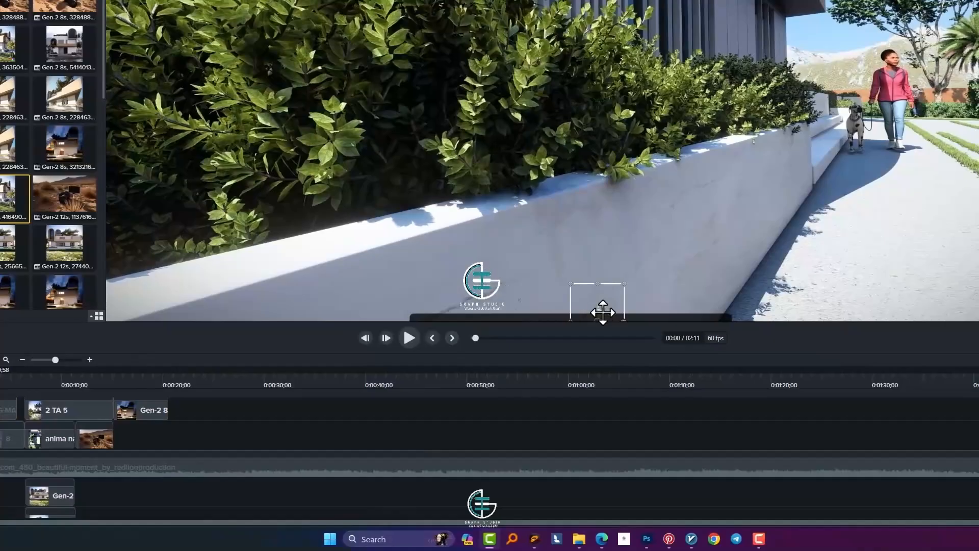
pyautogui.press('space')
pyautogui.press('space')
pyautogui.click(505, 293)
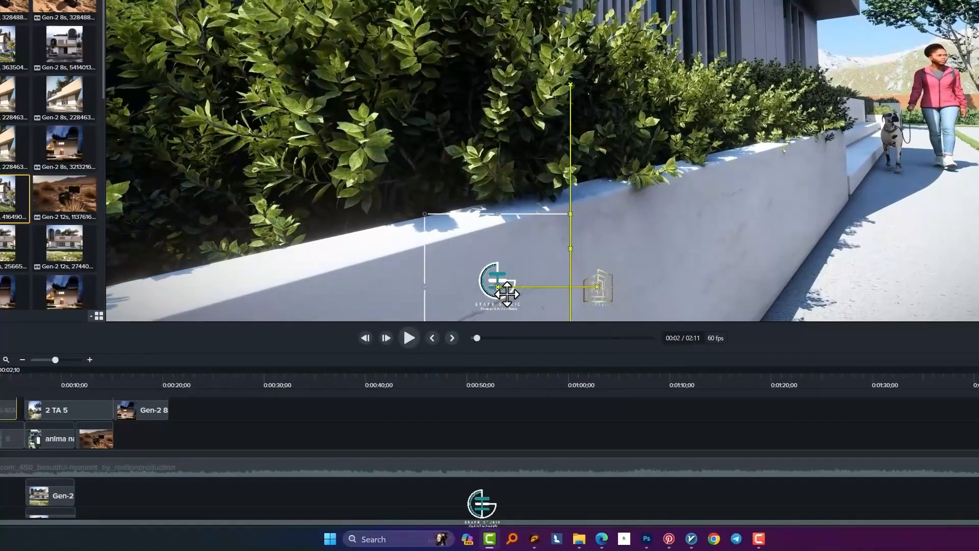
pyautogui.press('space')
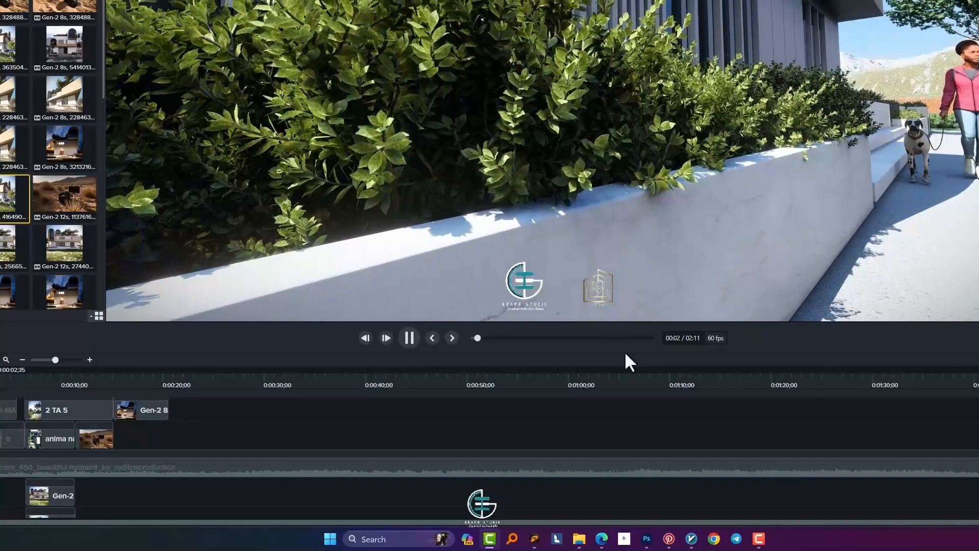
# Step: Turn off canvas snapping, move the gold building logo closer to the Graph Studio logo, and play back the sequence
pyautogui.press('space')
pyautogui.moveTo(597, 283); pyautogui.dragTo(595, 288)
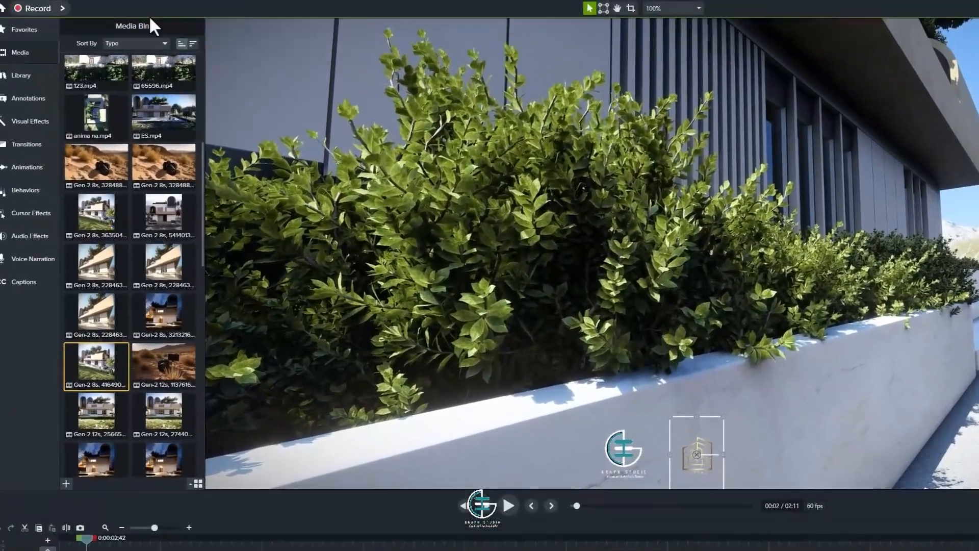
pyautogui.click(70, 7)
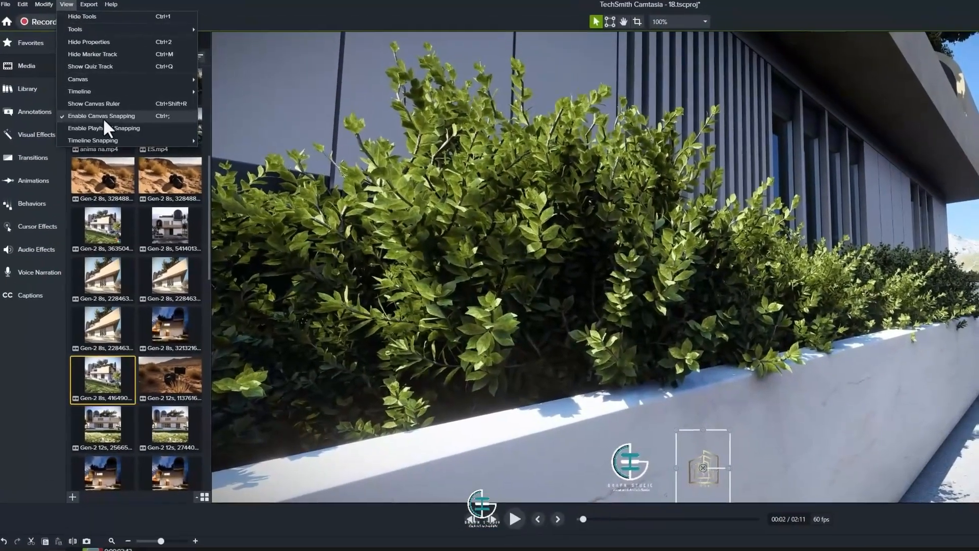
pyautogui.click(103, 119)
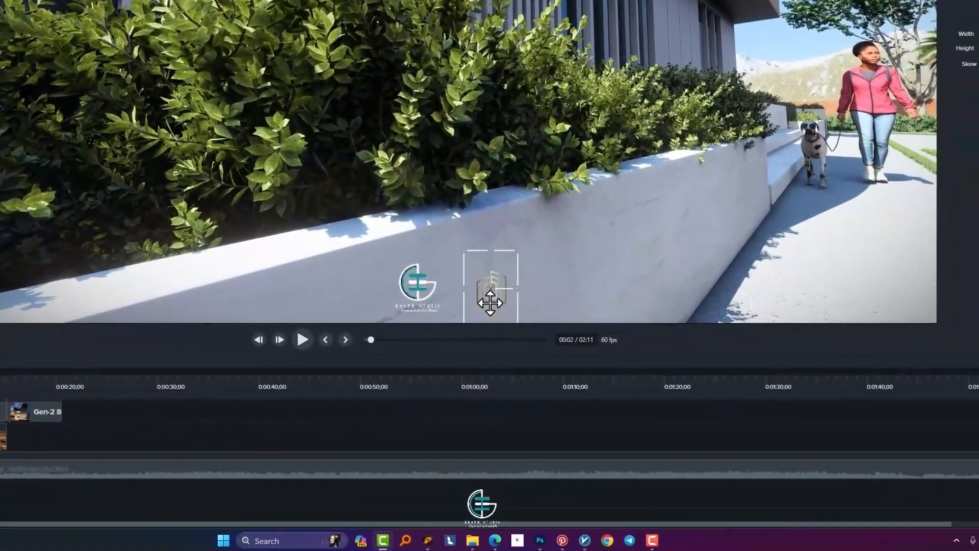
pyautogui.press('space')
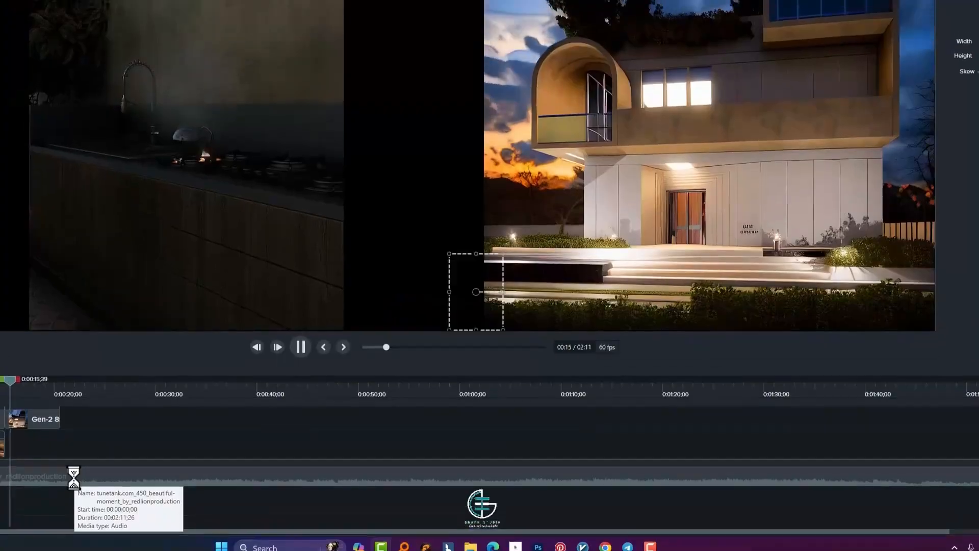
# Step: Move the night villa clip left until it touches the kitchen clip's edge, and play back to its end
pyautogui.press('space')
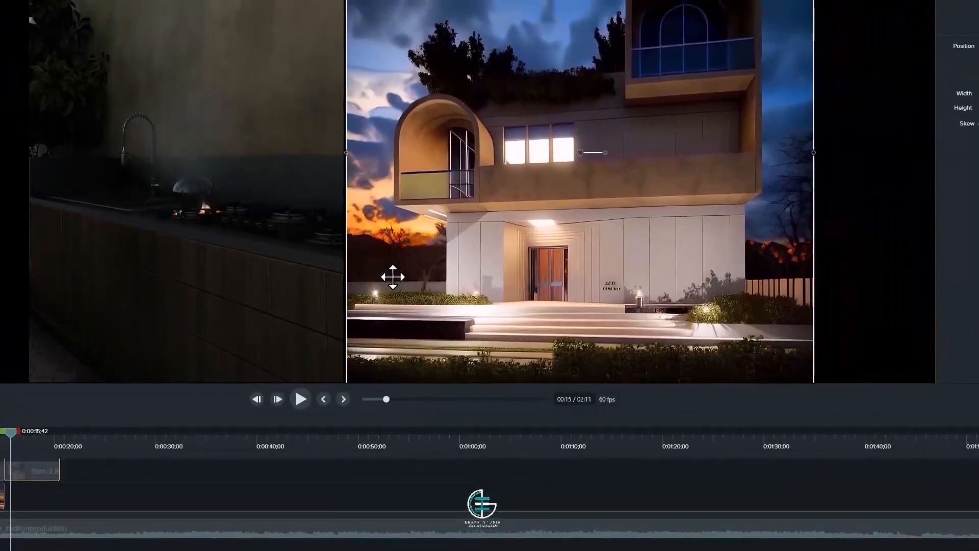
pyautogui.moveTo(393, 277)
pyautogui.mouseDown()
pyautogui.moveTo(402, 273)
pyautogui.moveTo(392, 271)
pyautogui.mouseUp()
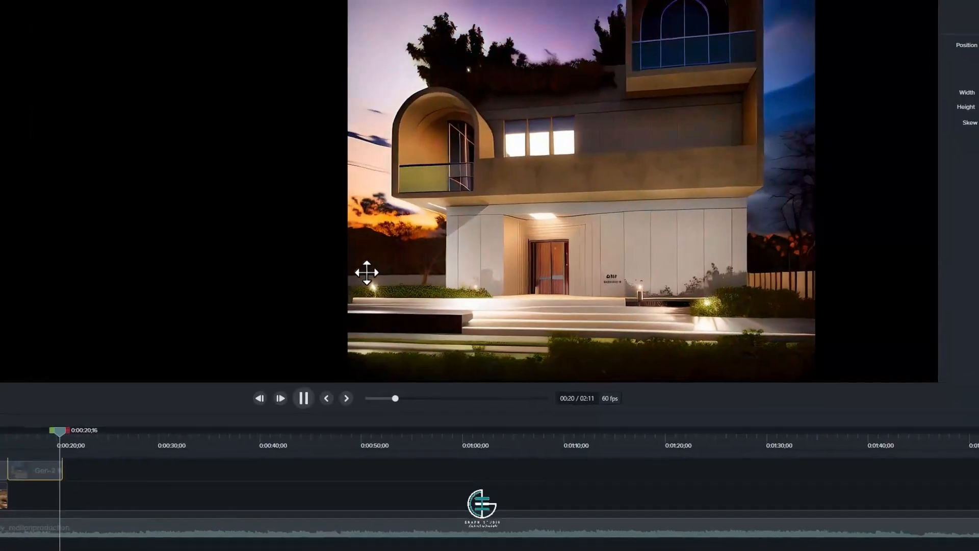
pyautogui.press('space')
# Step: Play back the edit from the start, pausing to examine the opening clip, the logos and the side-by-side layout
pyautogui.moveTo(276, 374); pyautogui.dragTo(7, 383)
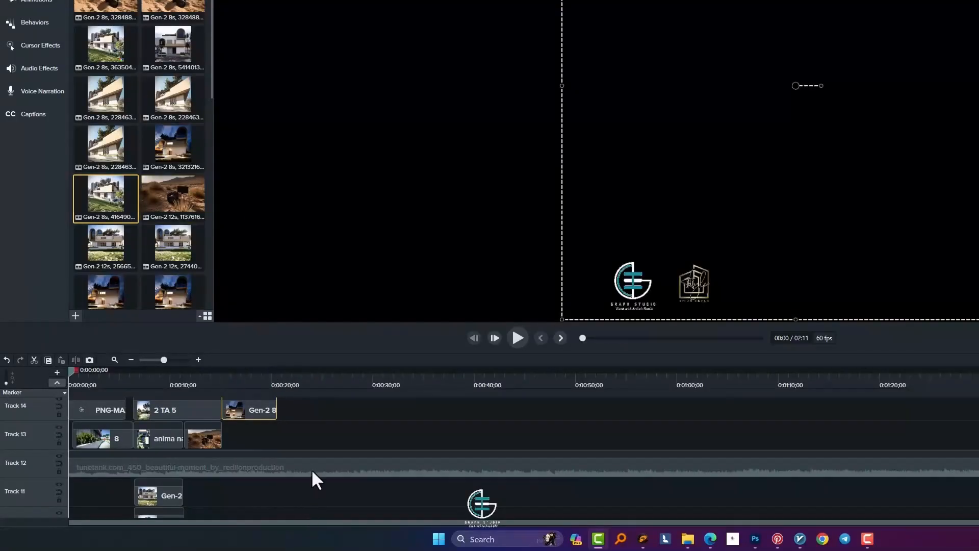
pyautogui.press('space')
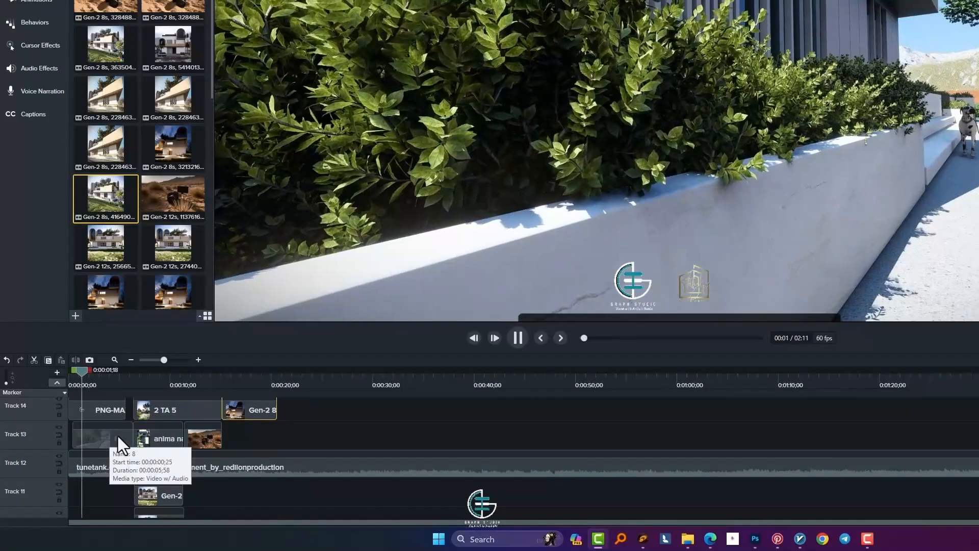
pyautogui.moveTo(84, 371); pyautogui.dragTo(60, 380)
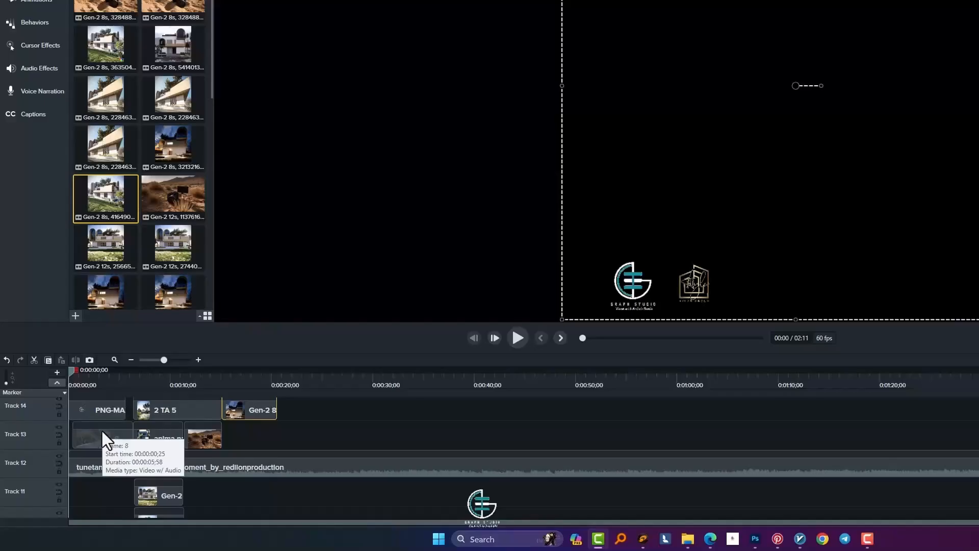
pyautogui.press('space')
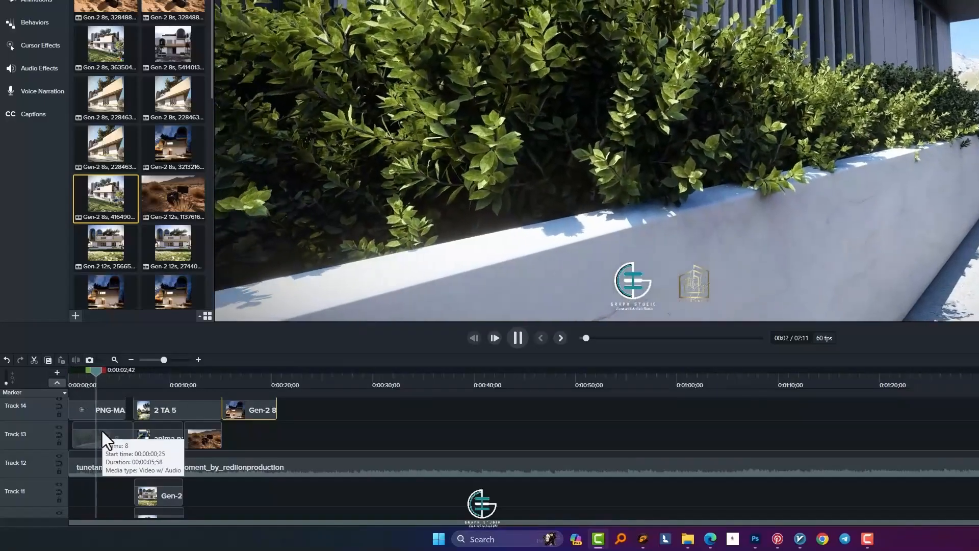
pyautogui.press('space')
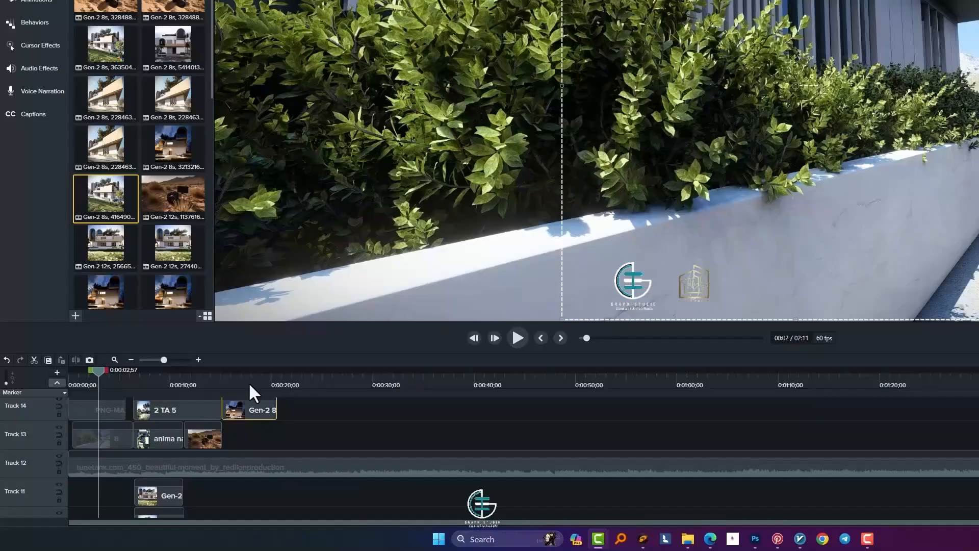
pyautogui.press('space')
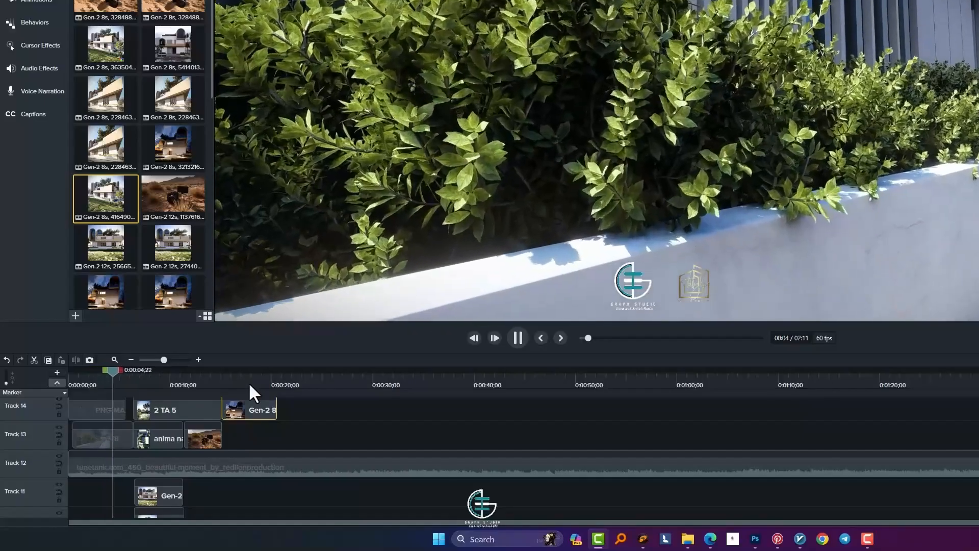
pyautogui.press('space')
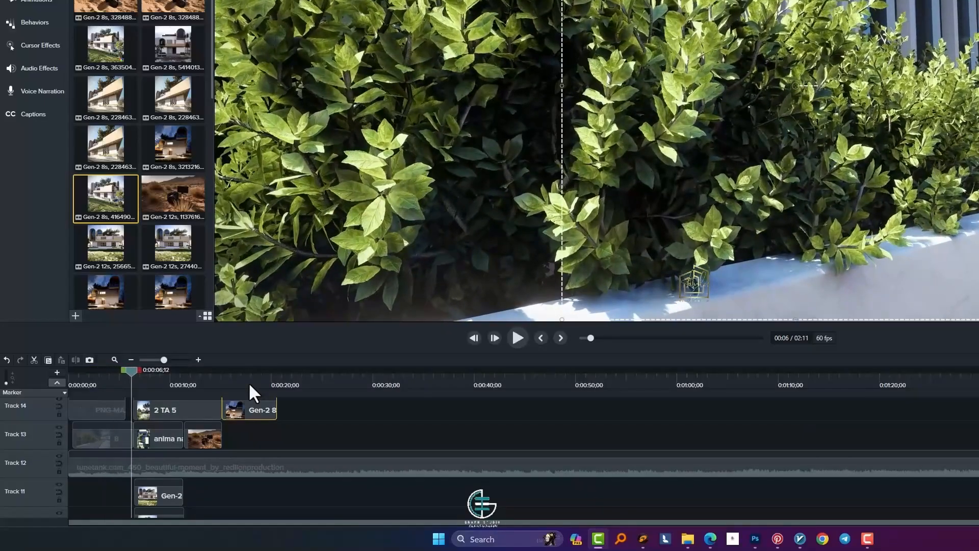
pyautogui.press('space')
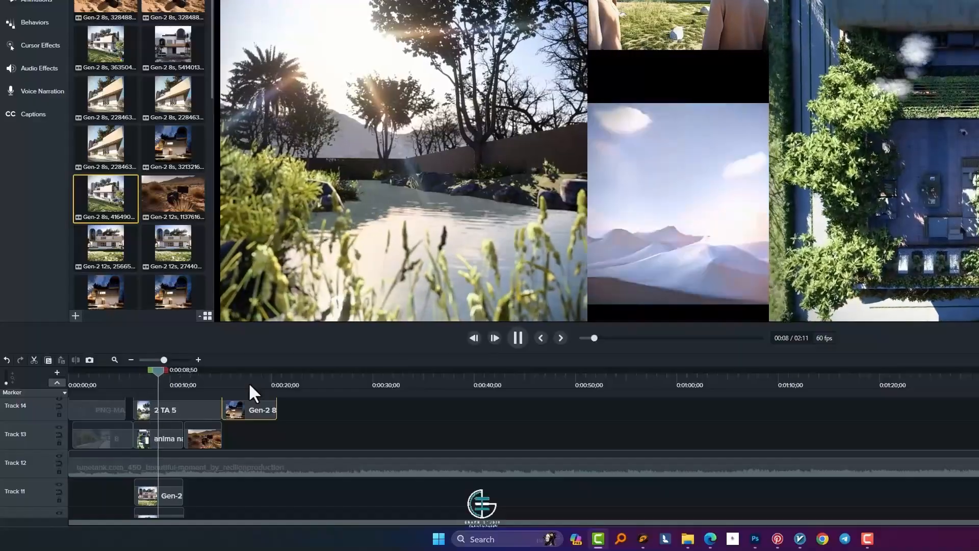
pyautogui.press('space')
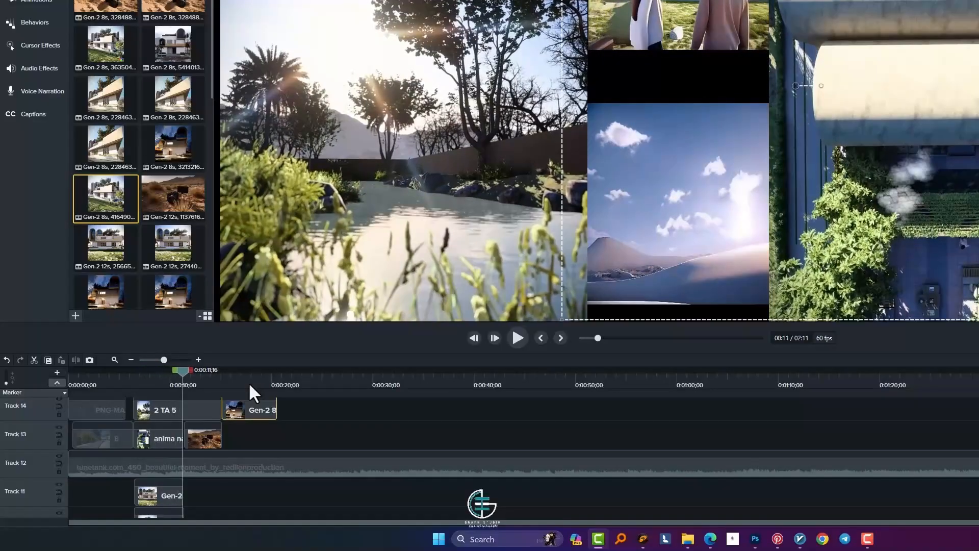
# Step: Switch to the Edge browser, open the Runway dashboard and check the account and plan options
pyautogui.press('space')
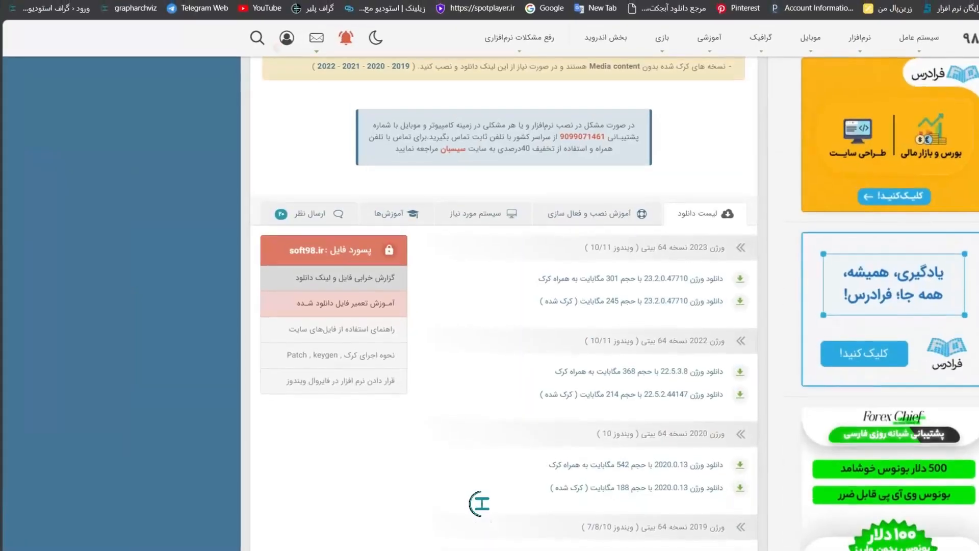
pyautogui.click(328, 32)
pyautogui.write('https://app.runwayml.com/video-tools/teams/bighambehrouz/dashboard')
pyautogui.press('Return')
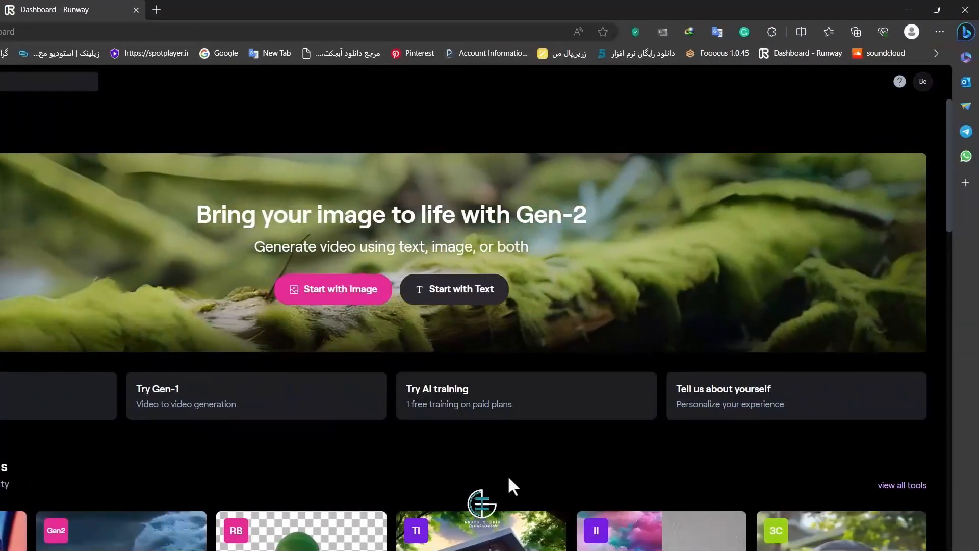
pyautogui.click(923, 81)
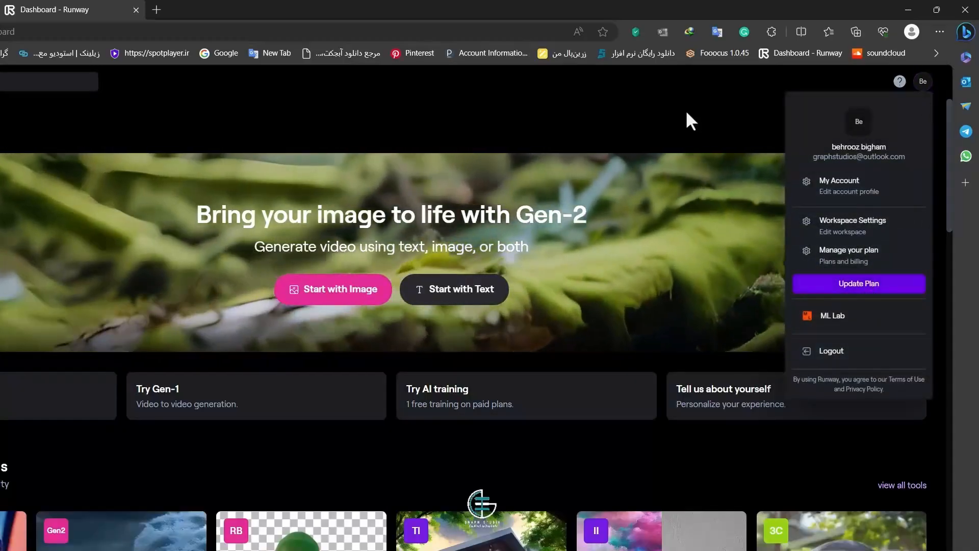
pyautogui.click(686, 121)
# Step: Open Runway's Gen-2 Text/Image to Video tool and examine its Image + Description mode
pyautogui.click(456, 295)
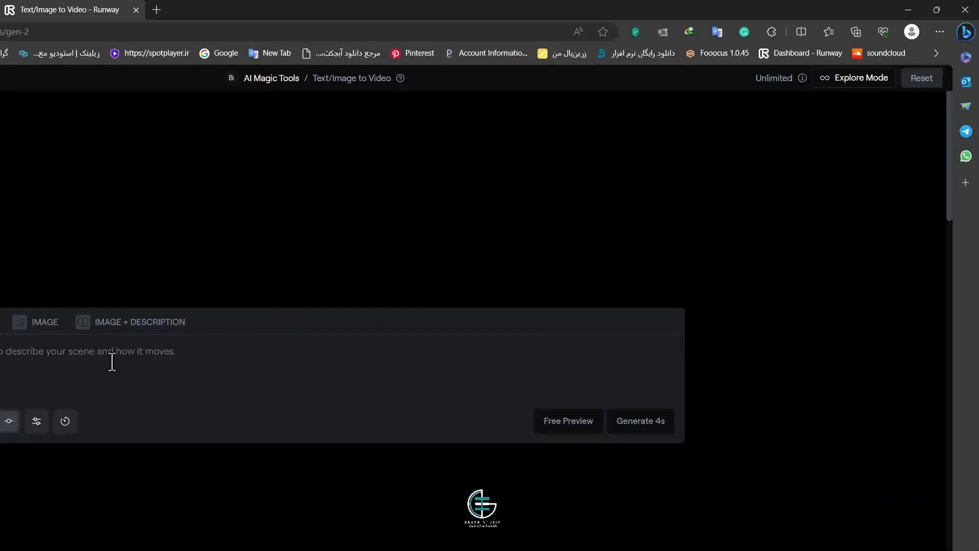
pyautogui.moveTo(774, 78)
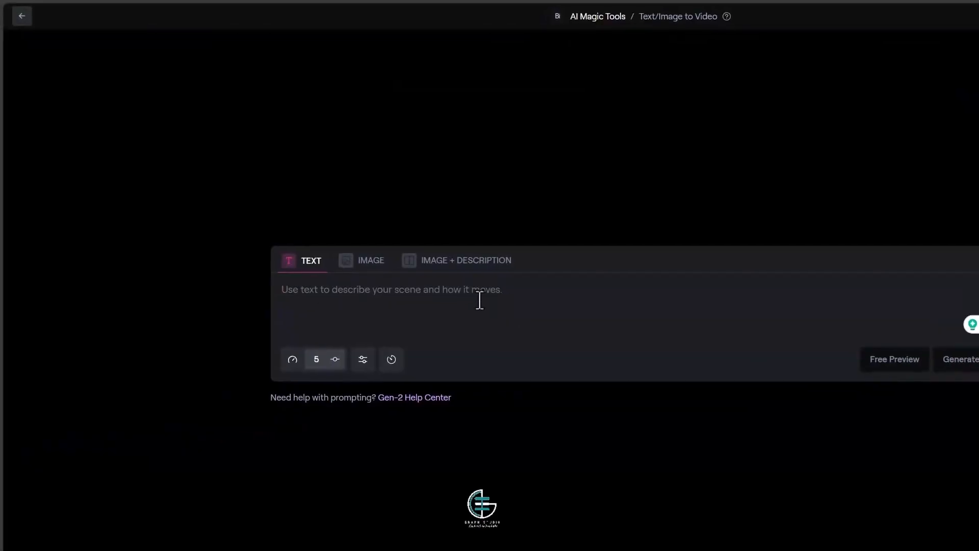
pyautogui.click(459, 261)
pyautogui.click(323, 320)
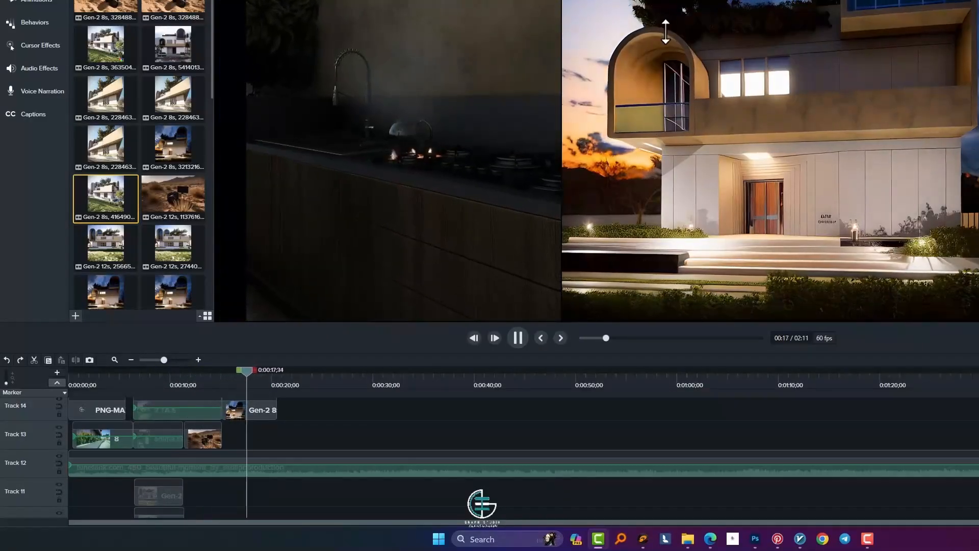
# Step: Return to Camtasia, play to the end of the night villa clip, and place 6TA 9.mp4 right after it on Track 13
pyautogui.click(516, 337)
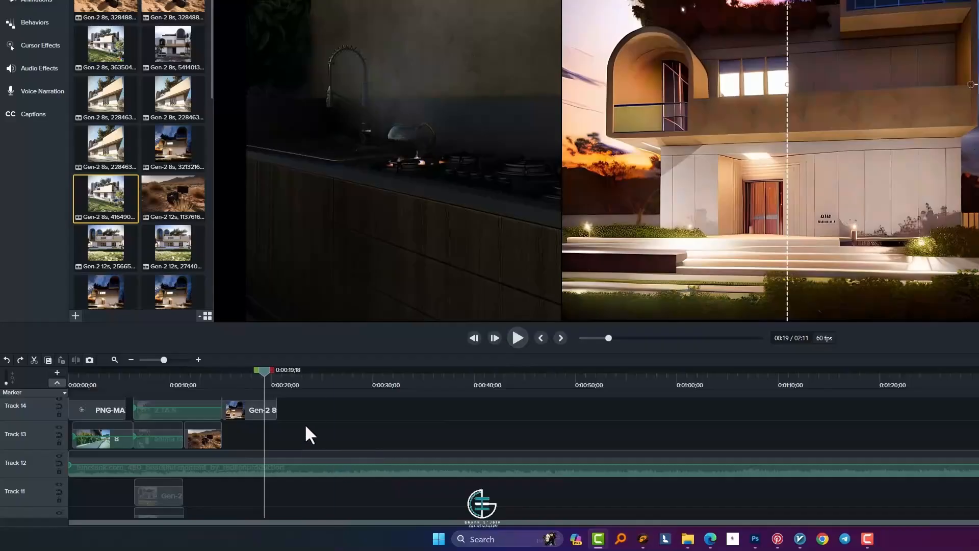
pyautogui.press('space')
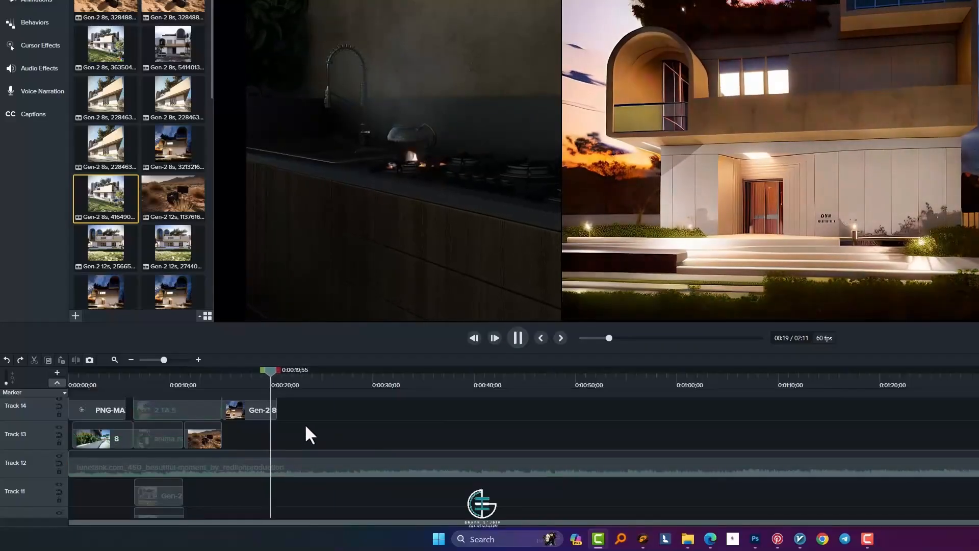
pyautogui.press('space')
pyautogui.moveTo(176, 4); pyautogui.dragTo(275, 439)
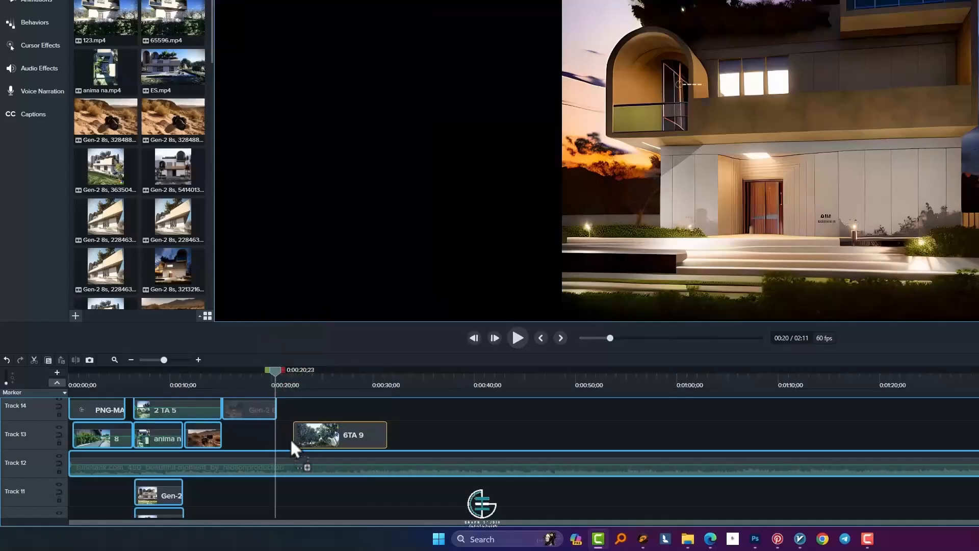
pyautogui.press('space')
pyautogui.press('space')
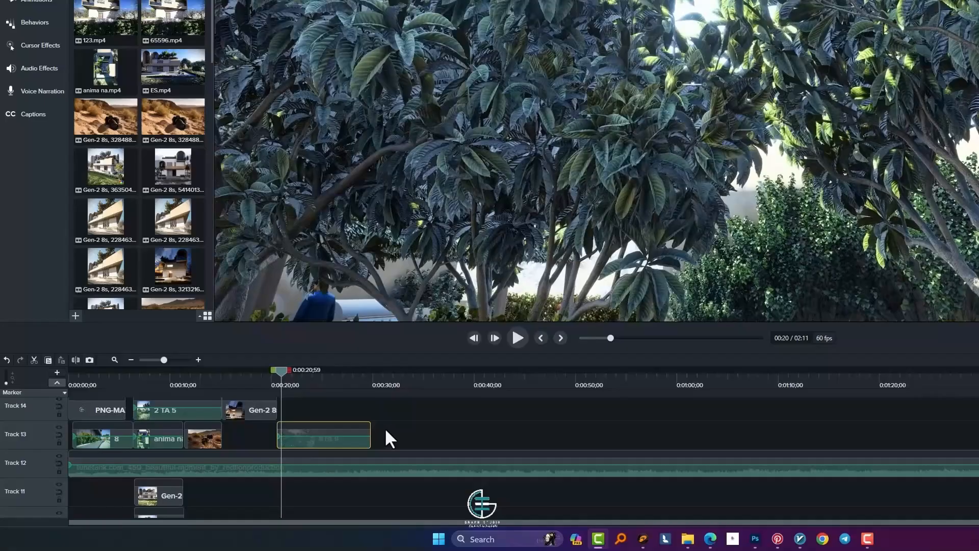
# Step: Split the 6TA 9 clip at 0:00:25;43, put its dark kitchen part first on Track 13 and its tree part after it on Track 14
pyautogui.press('space')
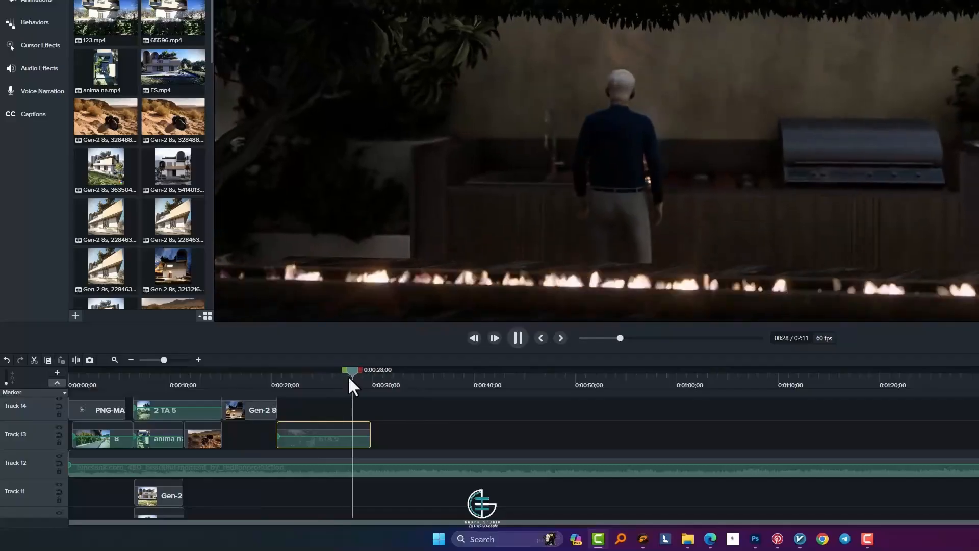
pyautogui.moveTo(349, 380); pyautogui.dragTo(329, 384)
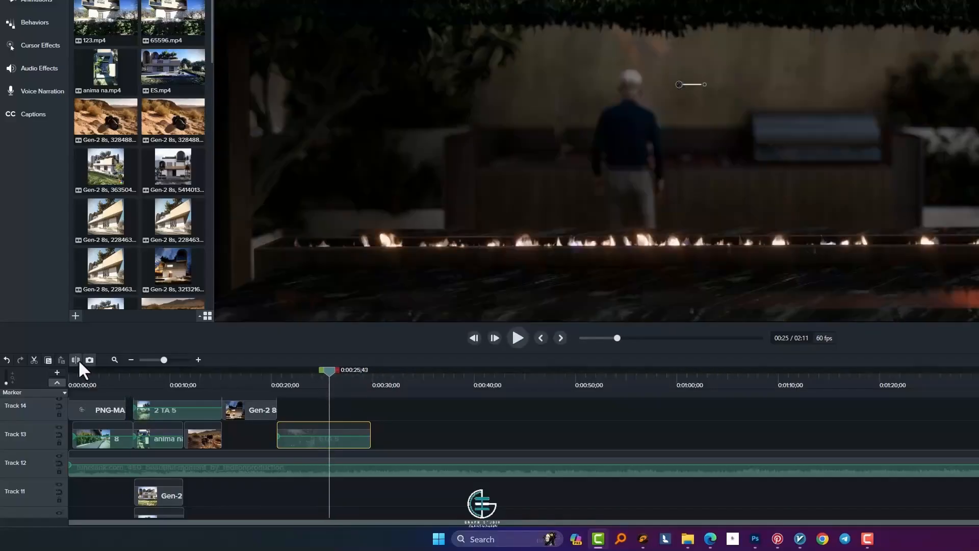
pyautogui.moveTo(380, 420); pyautogui.dragTo(287, 436)
pyautogui.moveTo(341, 414)
pyautogui.mouseDown()
pyautogui.moveTo(323, 414)
pyautogui.moveTo(331, 414)
pyautogui.mouseUp()
pyautogui.moveTo(329, 371); pyautogui.dragTo(252, 384)
pyautogui.press('space')
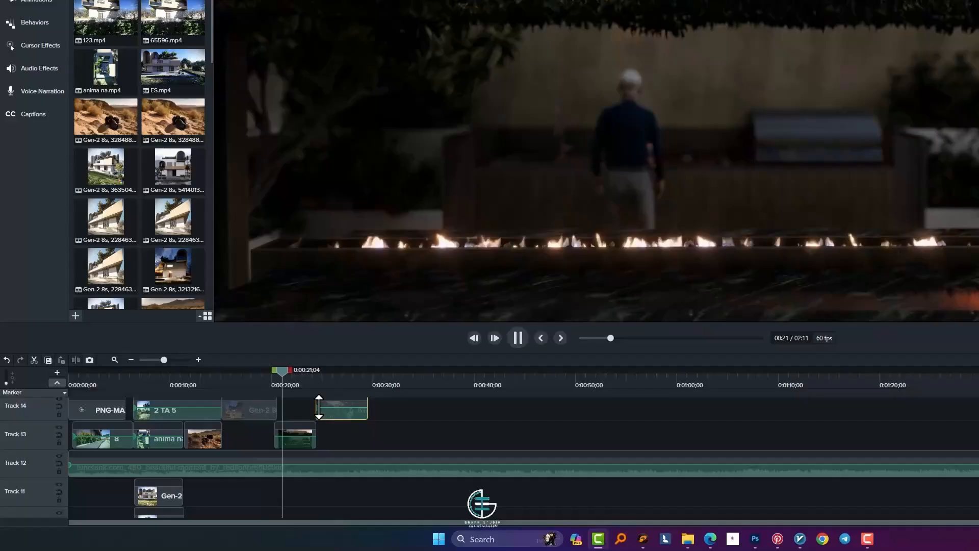
# Step: Align the kitchen part of 6TA 9 with the end of the night villa clip and enable canvas snapping
pyautogui.moveTo(282, 371); pyautogui.dragTo(271, 372)
pyautogui.moveTo(295, 445); pyautogui.dragTo(275, 418)
pyautogui.scroll(5, 289, 414)
pyautogui.moveTo(386, 431); pyautogui.dragTo(372, 427)
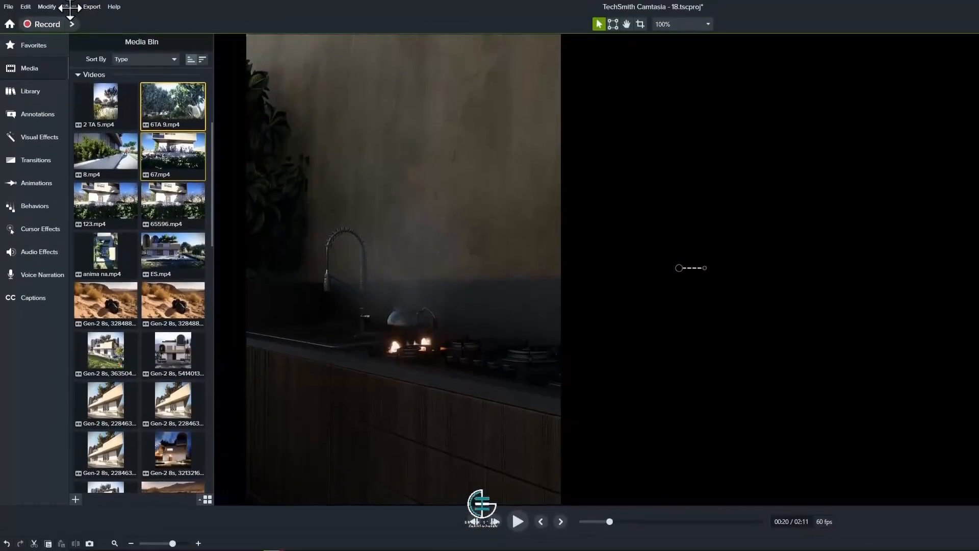
pyautogui.click(68, 6)
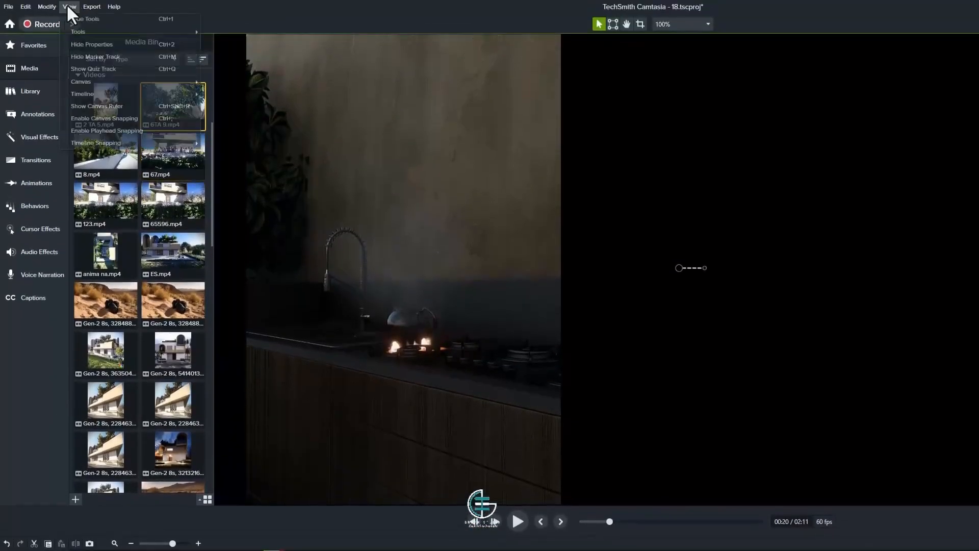
pyautogui.click(105, 118)
# Step: Play back both 6TA 9 parts and trim the end of the tree part to 0:00:27;43
pyautogui.press('space')
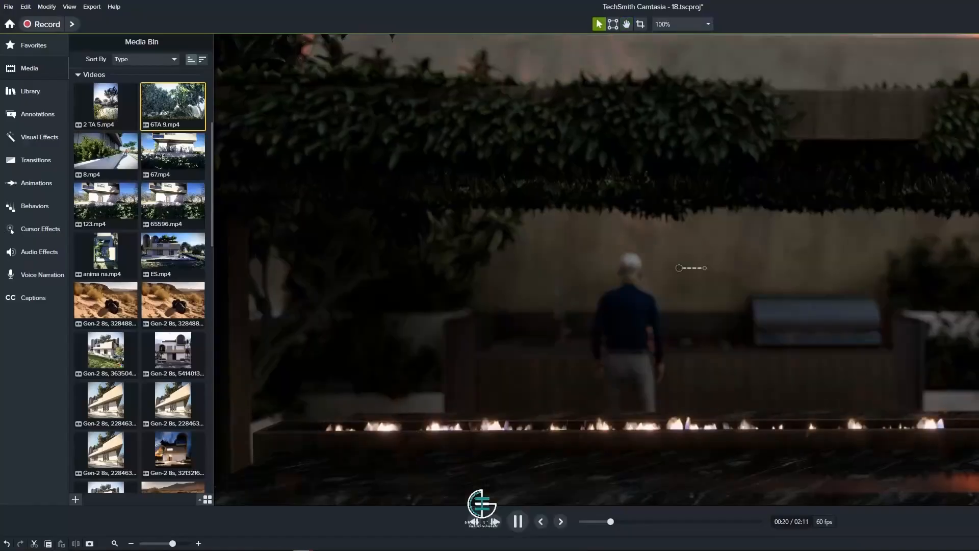
pyautogui.press('space')
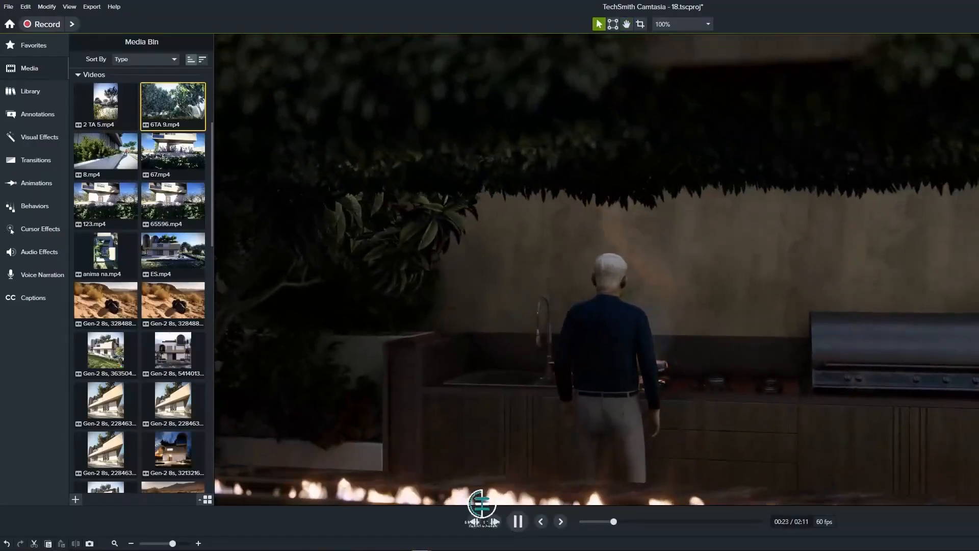
pyautogui.press('space')
pyautogui.press('space')
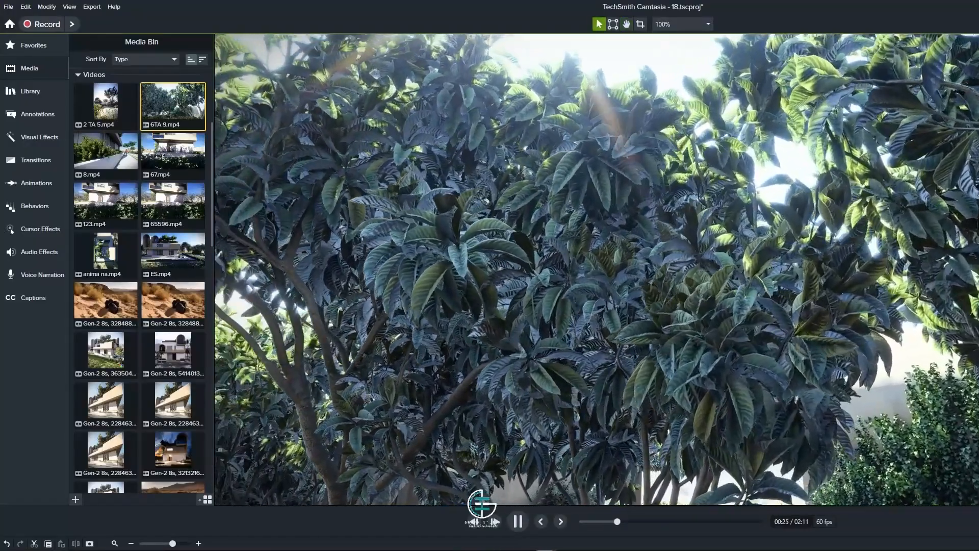
pyautogui.press('space')
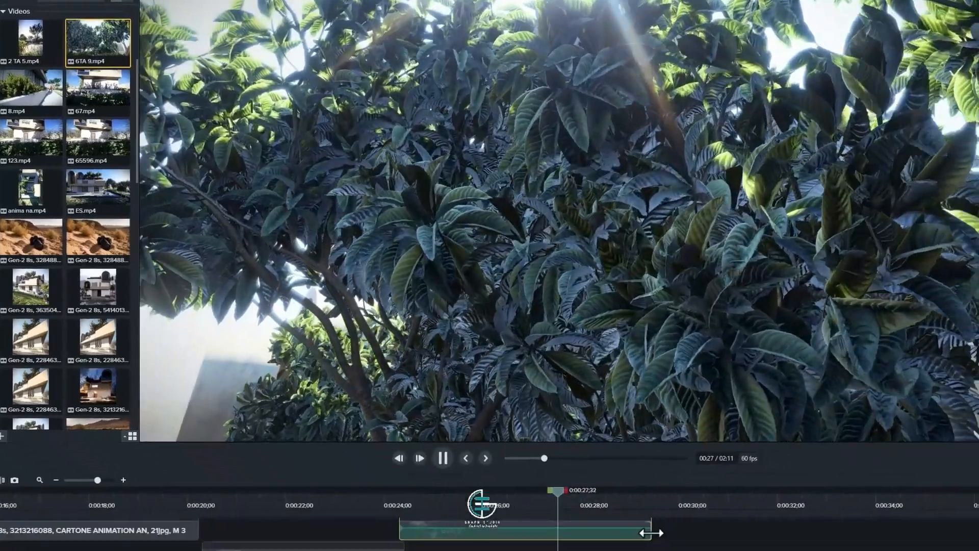
pyautogui.press('space')
pyautogui.moveTo(509, 412); pyautogui.dragTo(423, 412)
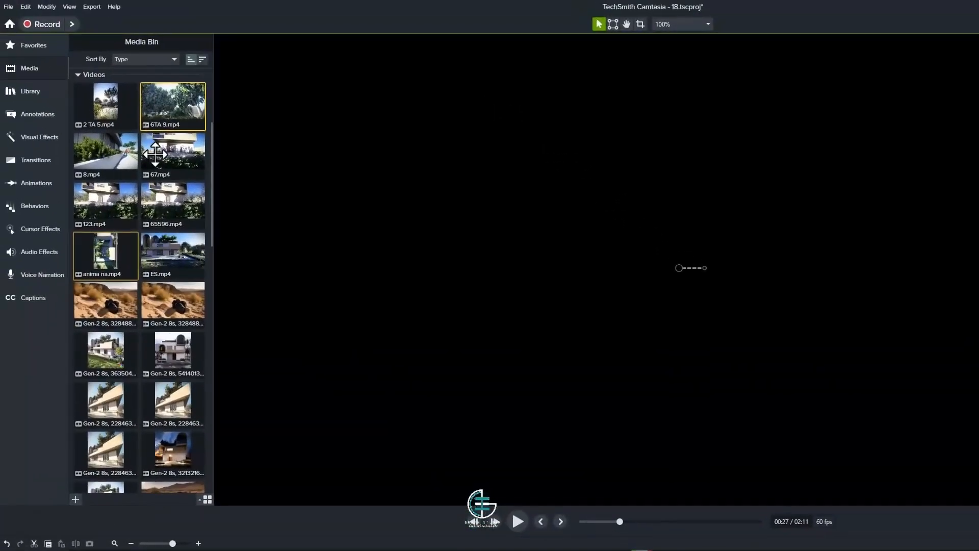
# Step: Preview 67.mp4, 123.mp4 and 65596.mp4, and place 67.mp4 on Track 13 at 0:00:27;43, playing it to its end
pyautogui.doubleClick(155, 154)
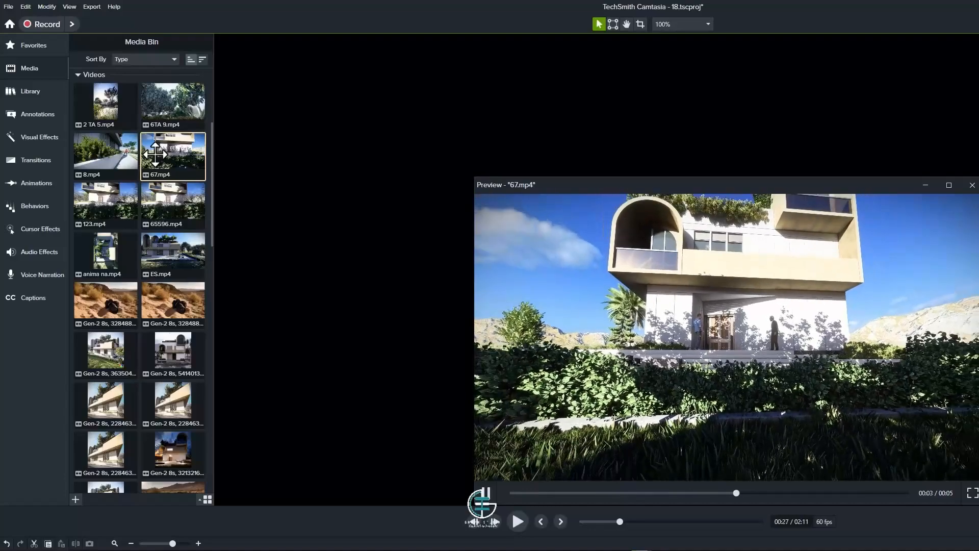
pyautogui.doubleClick(108, 202)
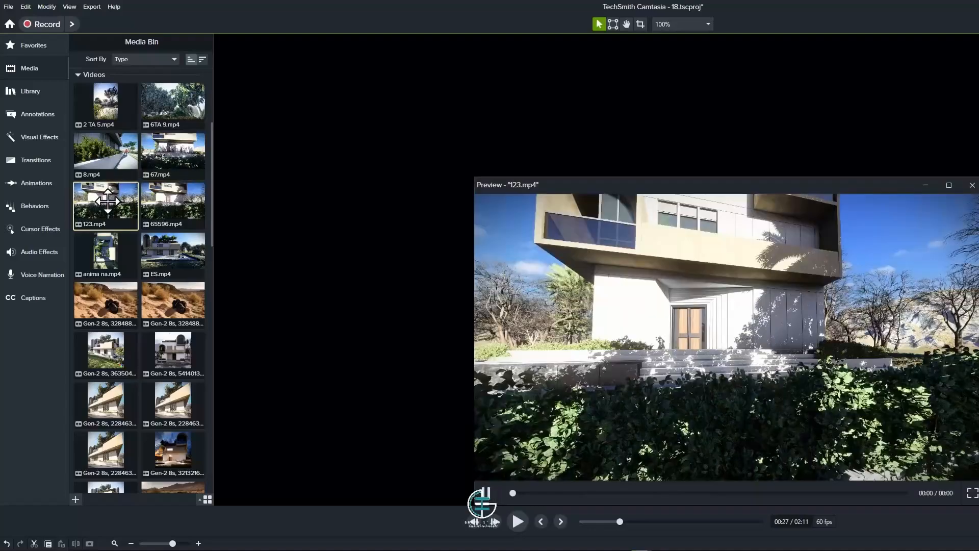
pyautogui.doubleClick(152, 198)
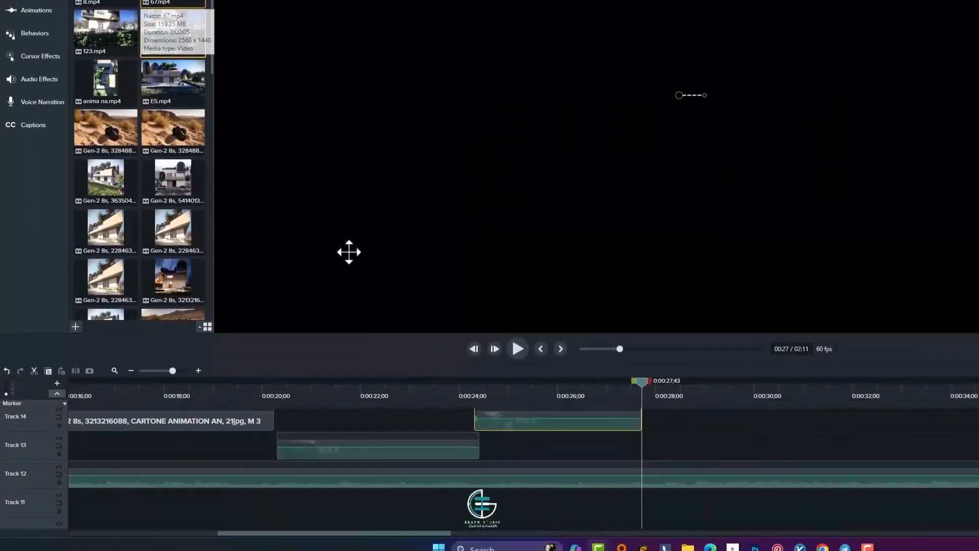
pyautogui.moveTo(345, 252); pyautogui.dragTo(576, 450)
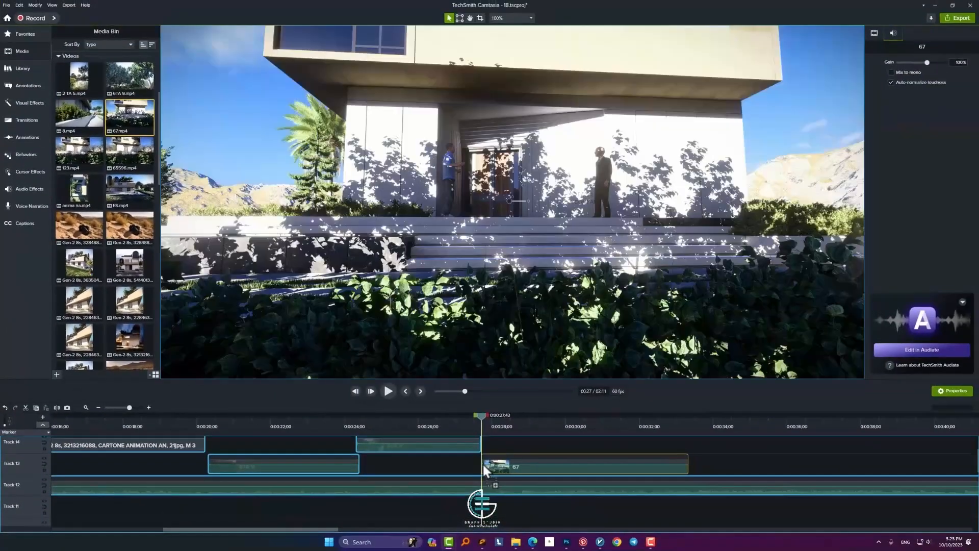
pyautogui.press('space')
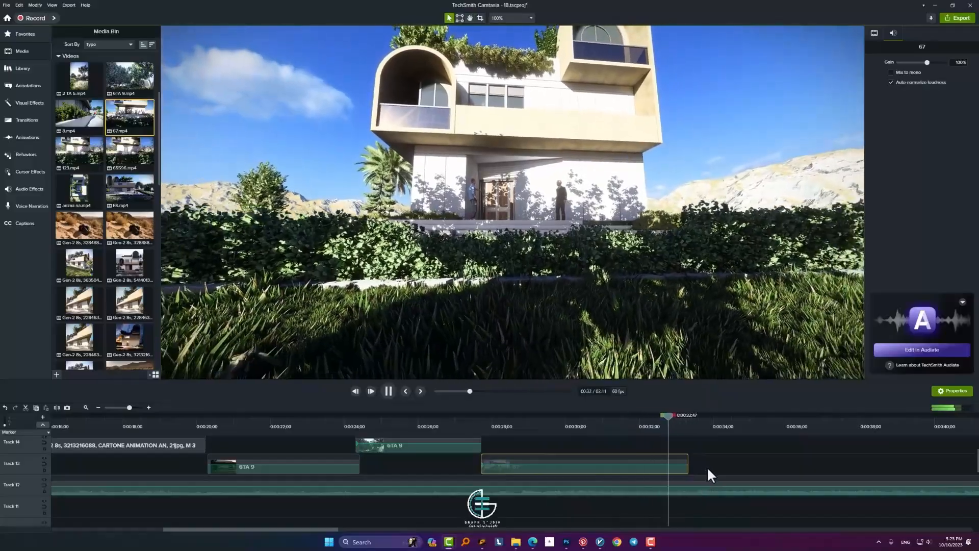
pyautogui.press('space')
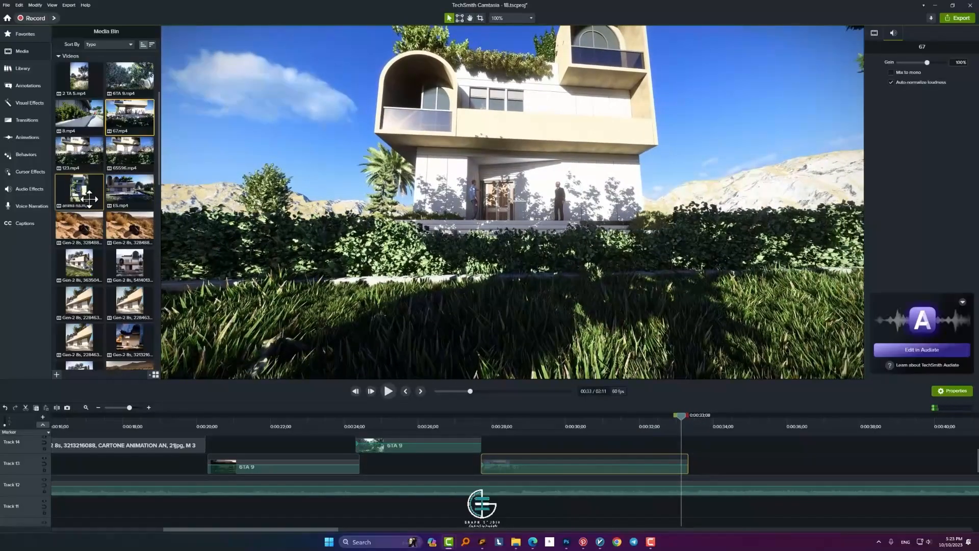
# Step: Preview ES.mp4 and remove it from the media bin, and check anima na.mp4
pyautogui.doubleClick(127, 196)
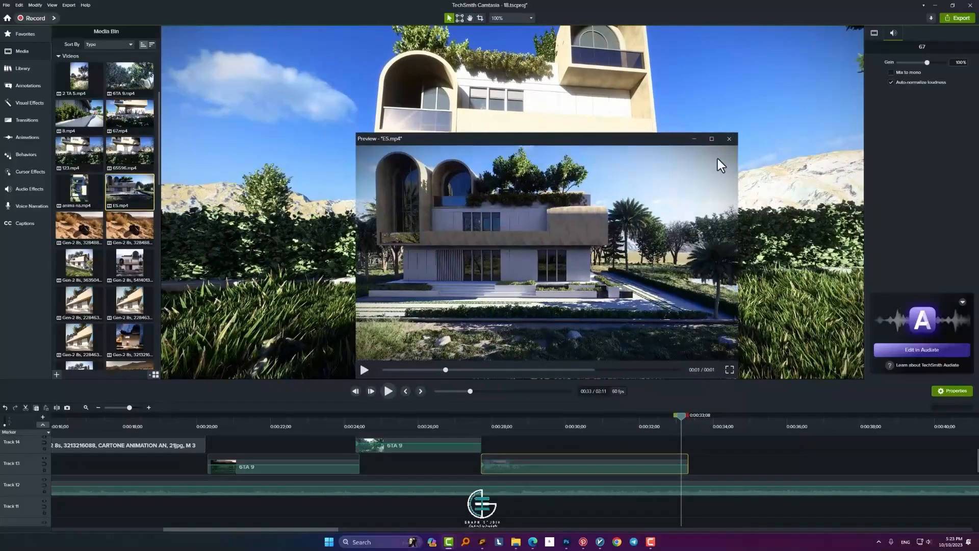
pyautogui.click(731, 138)
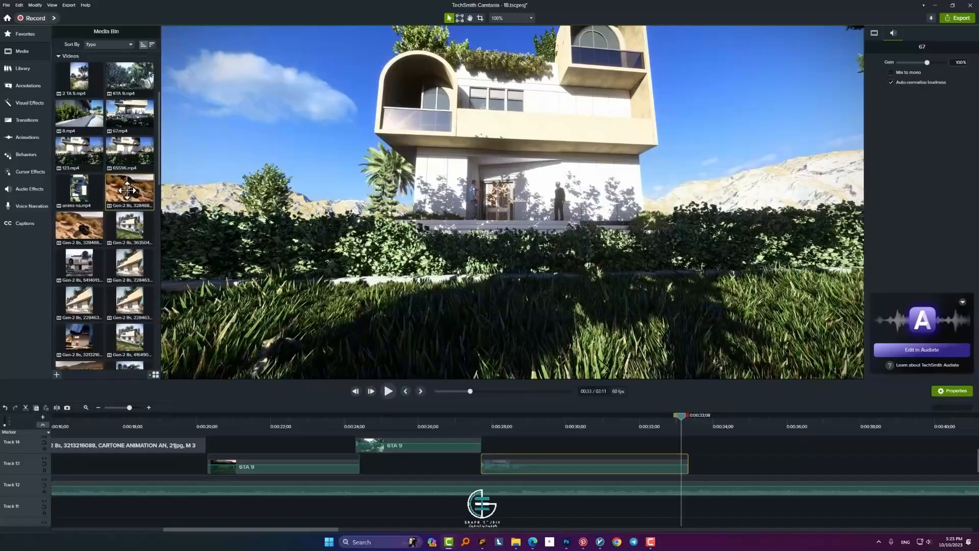
pyautogui.doubleClick(84, 192)
pyautogui.click(263, 180)
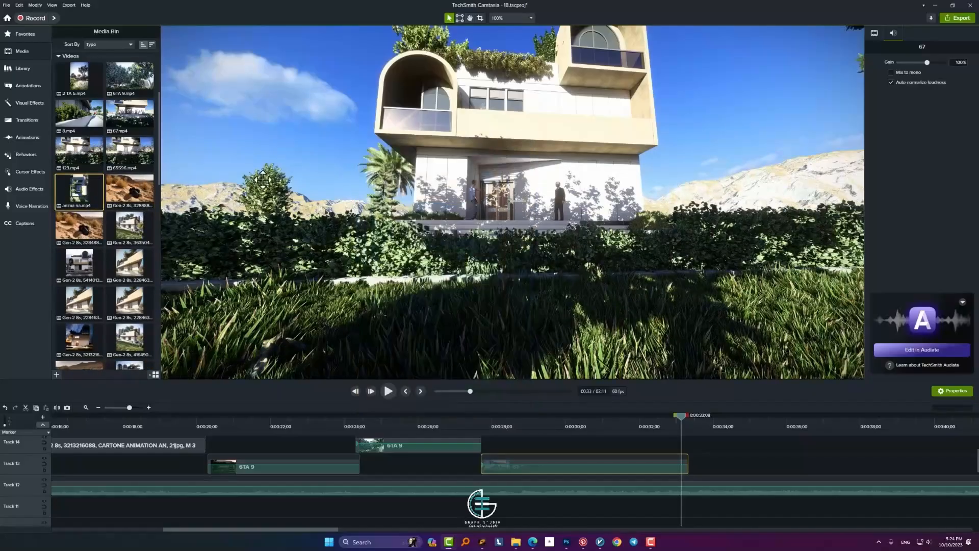
pyautogui.doubleClick(121, 231)
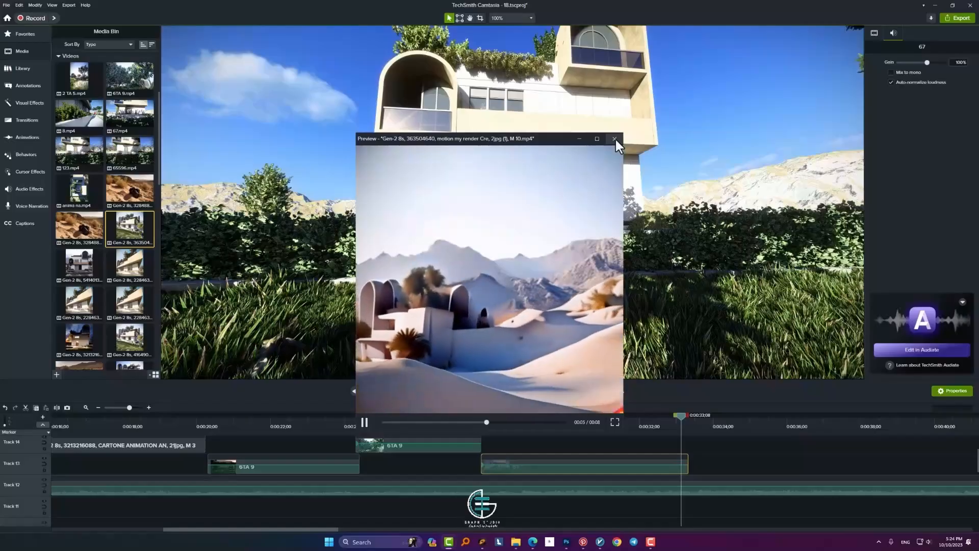
pyautogui.click(615, 139)
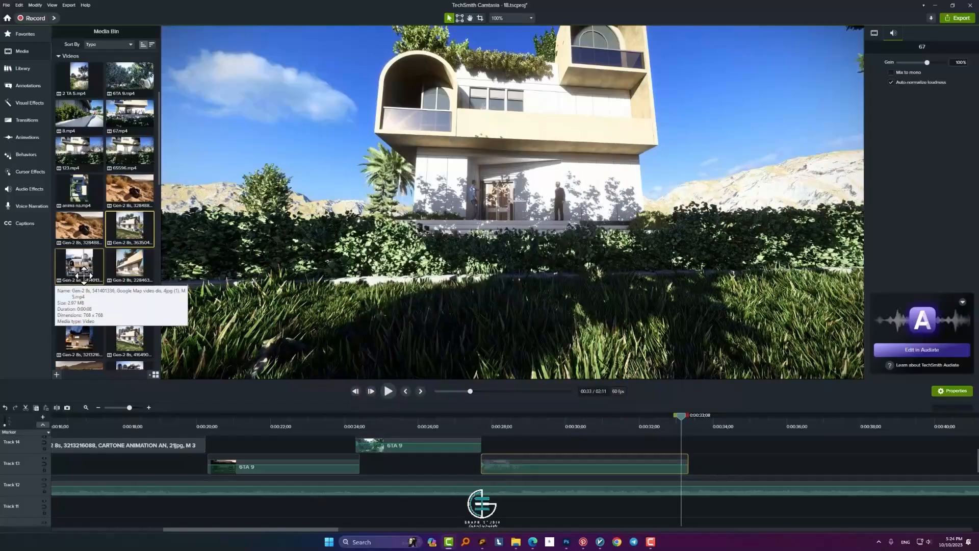
pyautogui.doubleClick(126, 268)
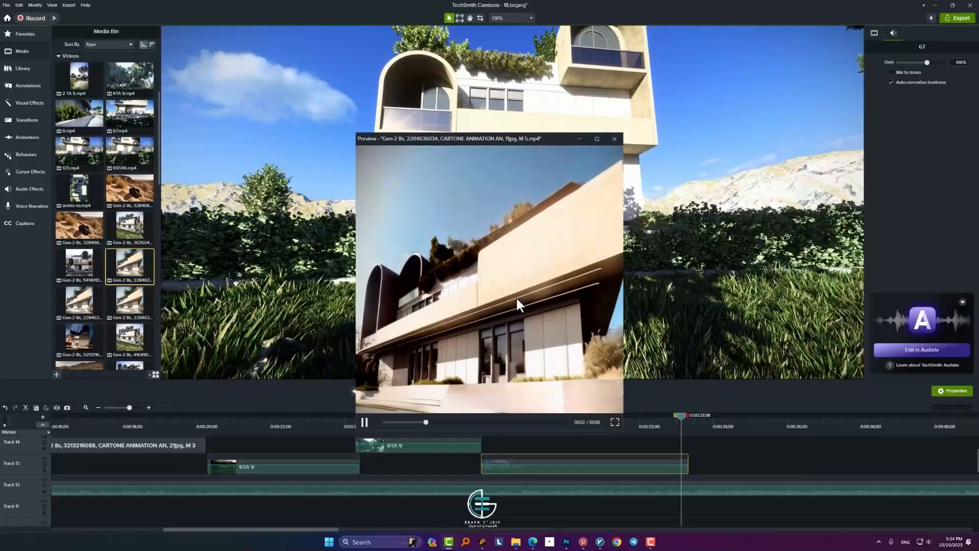
pyautogui.click(615, 139)
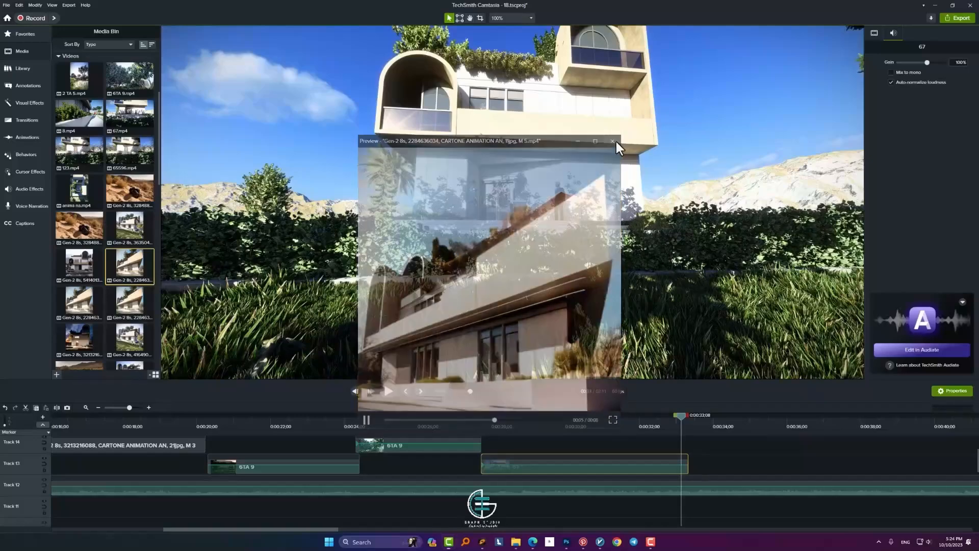
pyautogui.doubleClick(82, 305)
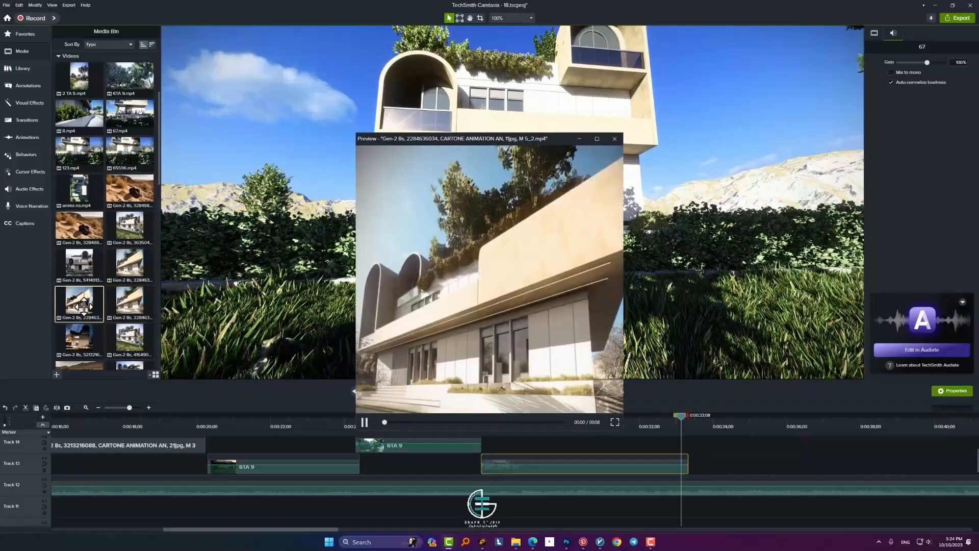
pyautogui.click(130, 305)
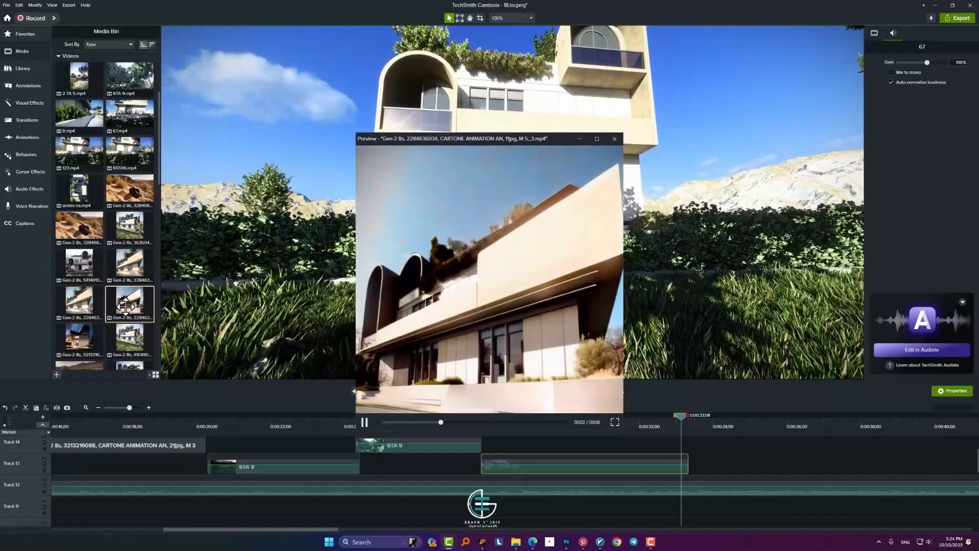
pyautogui.press('Escape')
pyautogui.moveTo(173, 263); pyautogui.dragTo(704, 461)
pyautogui.press('space')
pyautogui.press('space')
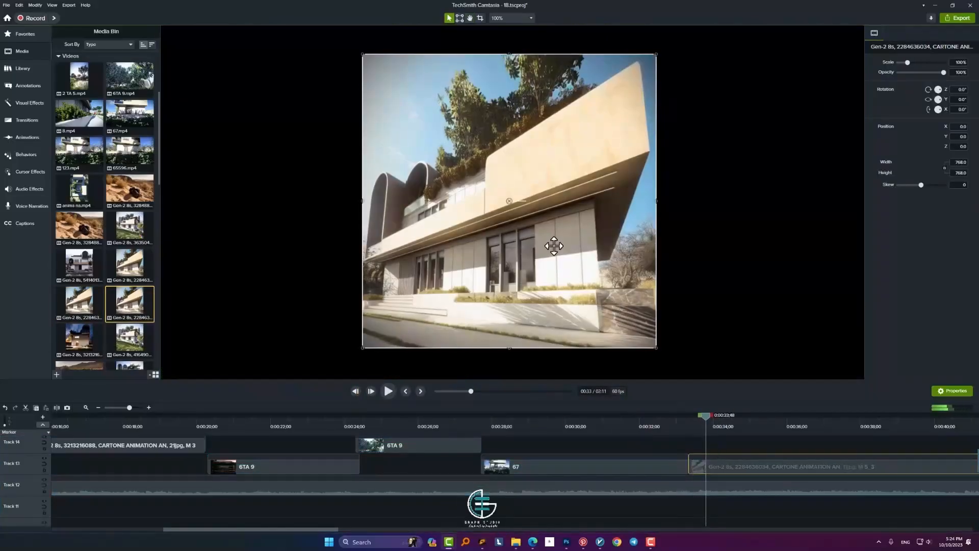
pyautogui.moveTo(705, 424); pyautogui.dragTo(661, 428)
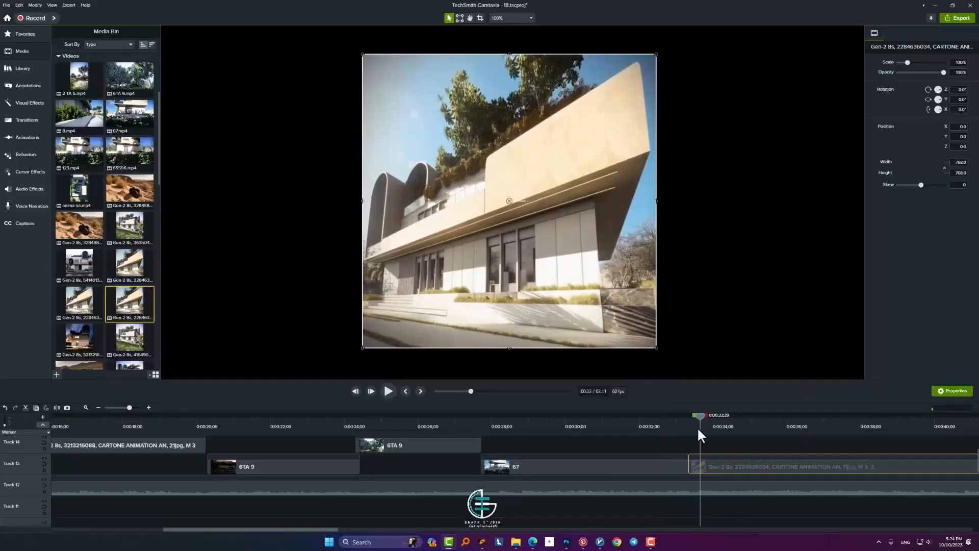
pyautogui.press('space')
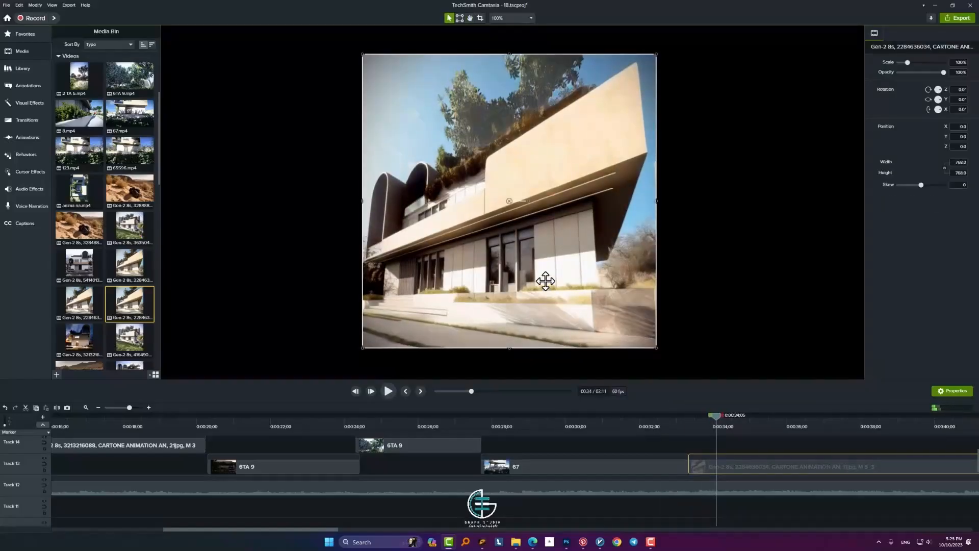
pyautogui.press('Delete')
pyautogui.scroll(-1, 106, 344)
pyautogui.doubleClick(88, 321)
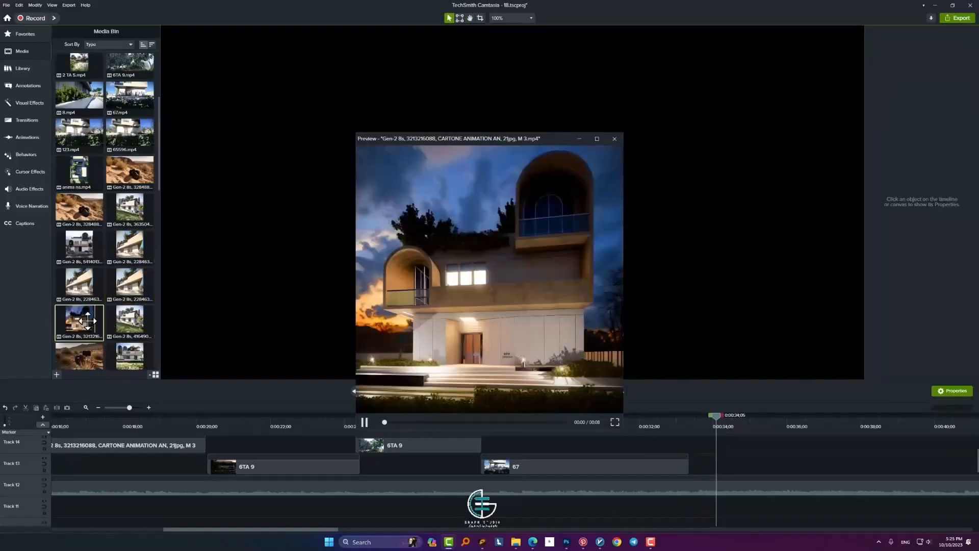
pyautogui.click(615, 139)
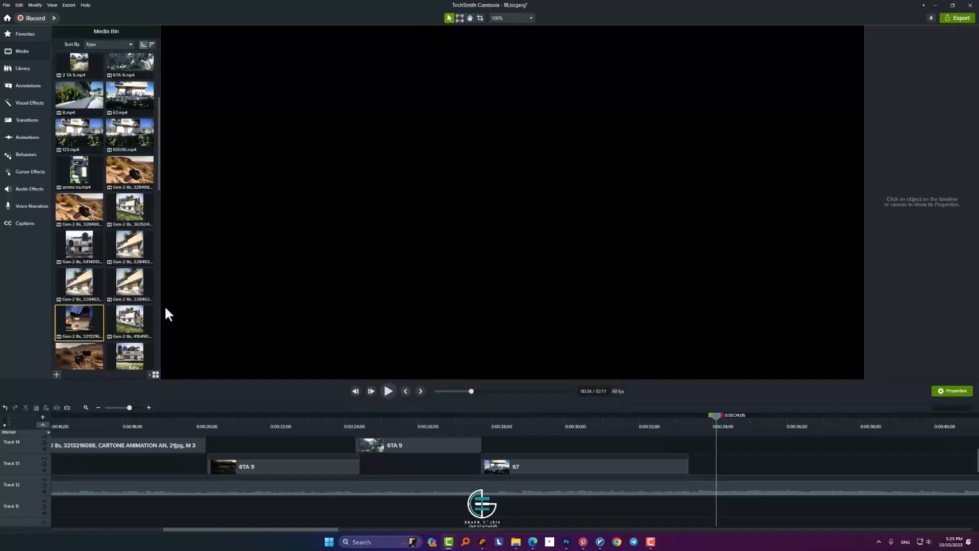
pyautogui.scroll(-2, 126, 324)
pyautogui.doubleClick(128, 320)
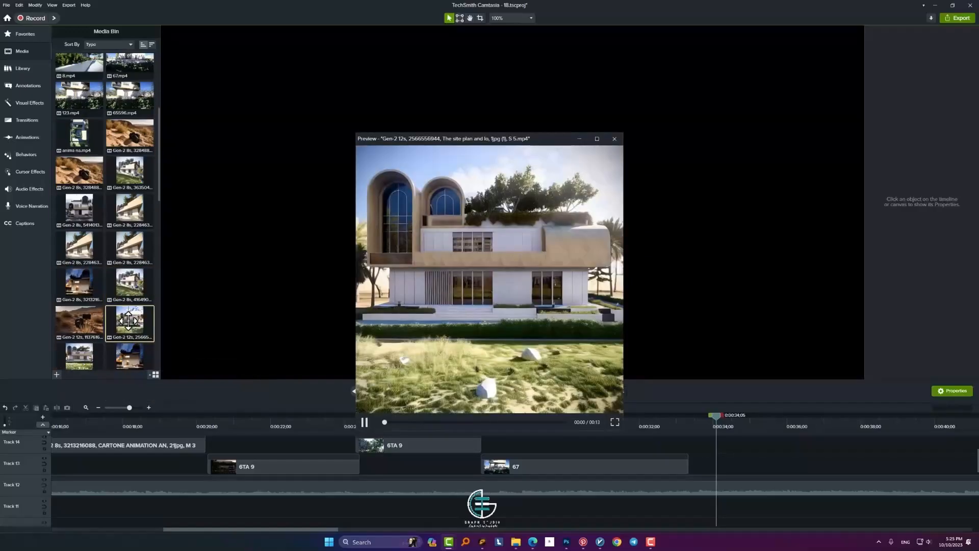
pyautogui.click(615, 139)
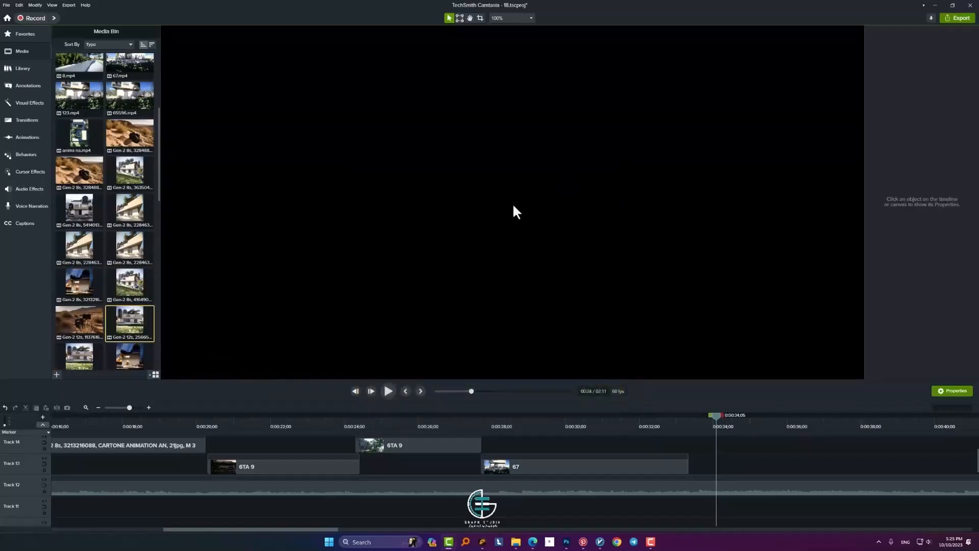
pyautogui.scroll(-1, 79, 357)
pyautogui.doubleClick(79, 357)
pyautogui.click(614, 139)
pyautogui.scroll(-1, 110, 336)
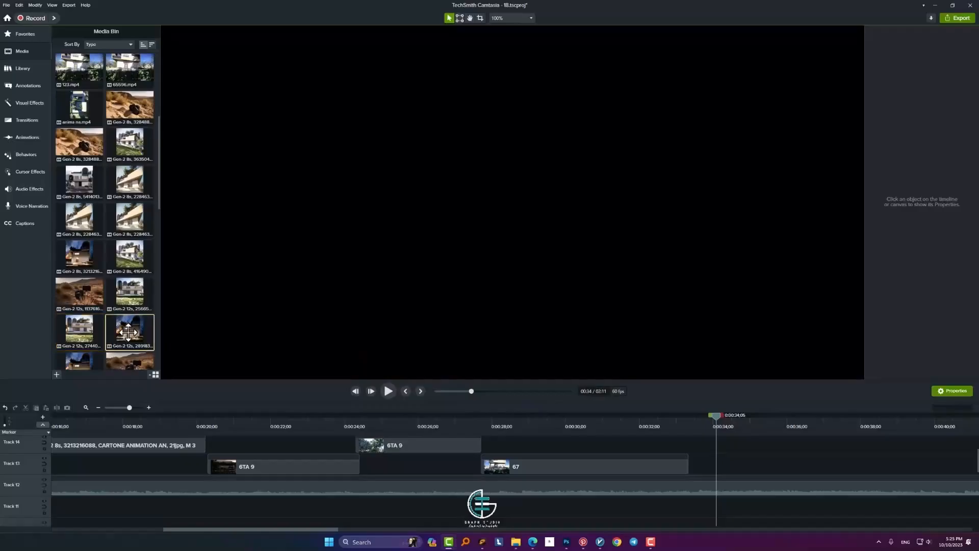
pyautogui.doubleClick(128, 332)
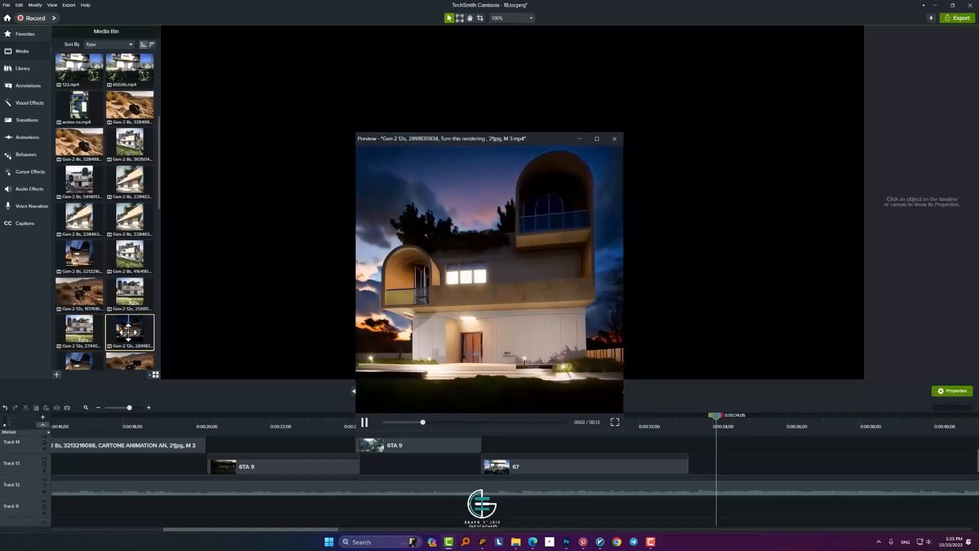
pyautogui.click(614, 139)
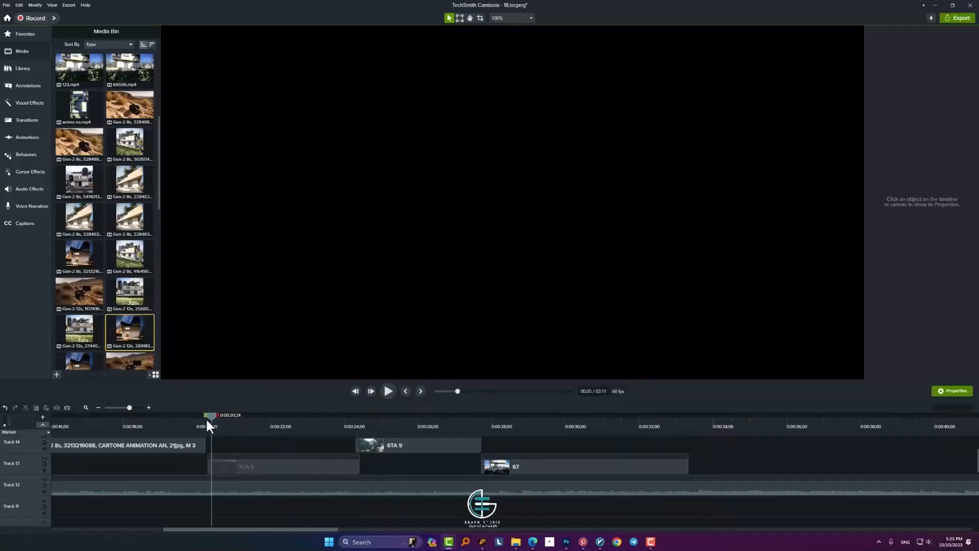
# Step: Move 2 TA 5 on Track 15 off the night villa clip so that it ends with the tree part of 6TA 9
pyautogui.moveTo(208, 425); pyautogui.dragTo(191, 436)
pyautogui.keyDown('ctrl'); pyautogui.scroll(-2, 191, 452); pyautogui.keyUp('ctrl')
pyautogui.click(299, 270)
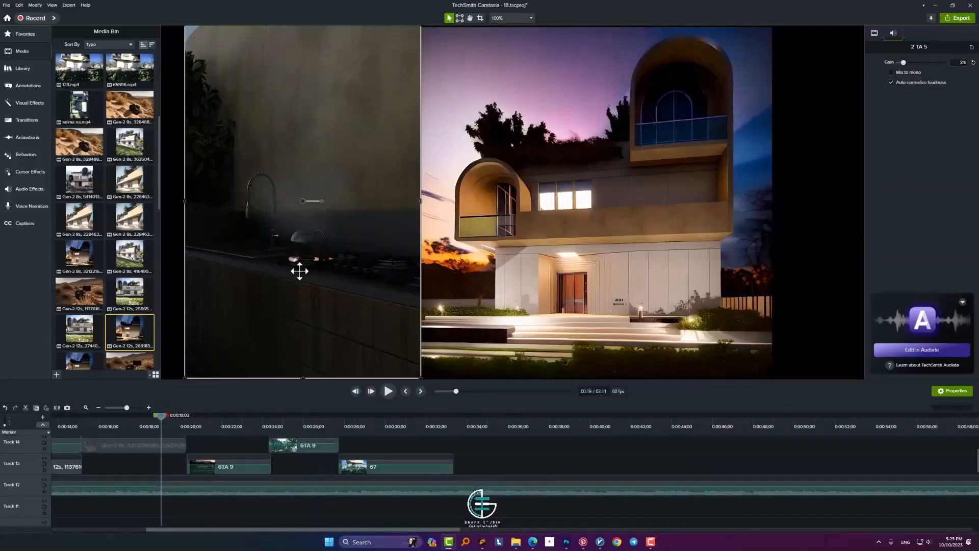
pyautogui.scroll(2, 179, 467)
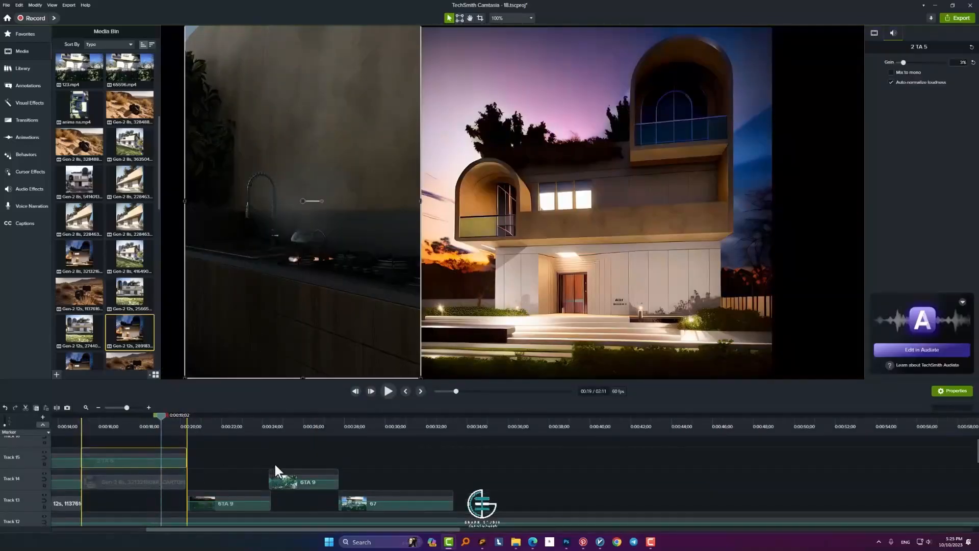
pyautogui.moveTo(274, 462); pyautogui.dragTo(275, 462)
pyautogui.hotkey('ctrl', 'a')
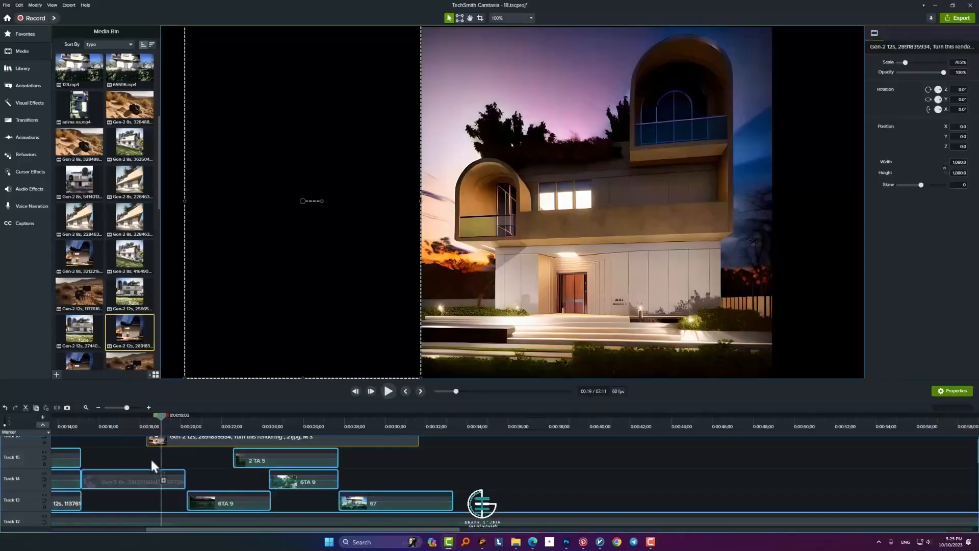
pyautogui.moveTo(144, 440); pyautogui.dragTo(106, 441)
pyautogui.scroll(1, 106, 448)
pyautogui.moveTo(153, 417); pyautogui.dragTo(96, 450)
pyautogui.moveTo(78, 416); pyautogui.dragTo(76, 417)
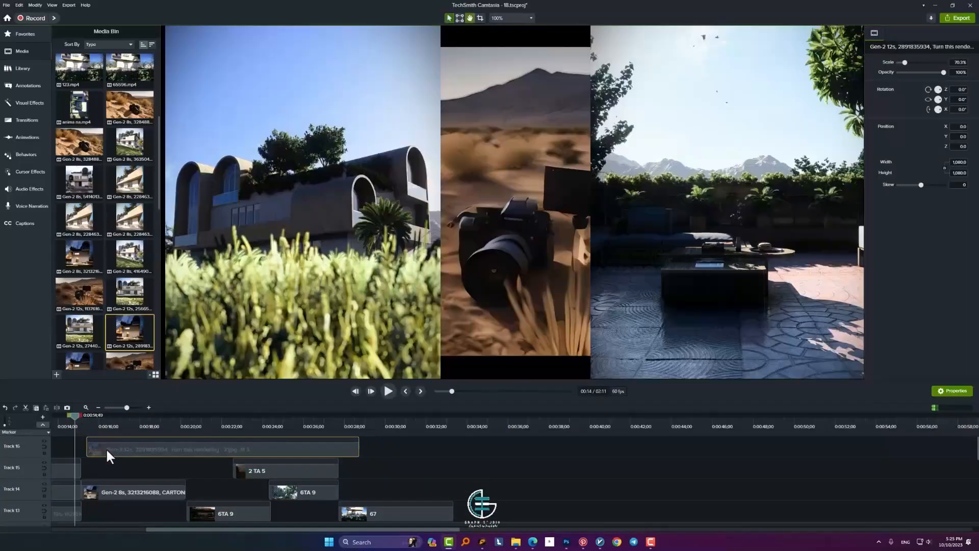
pyautogui.press('space')
pyautogui.moveTo(104, 450); pyautogui.dragTo(101, 451)
pyautogui.press('space')
pyautogui.press('space')
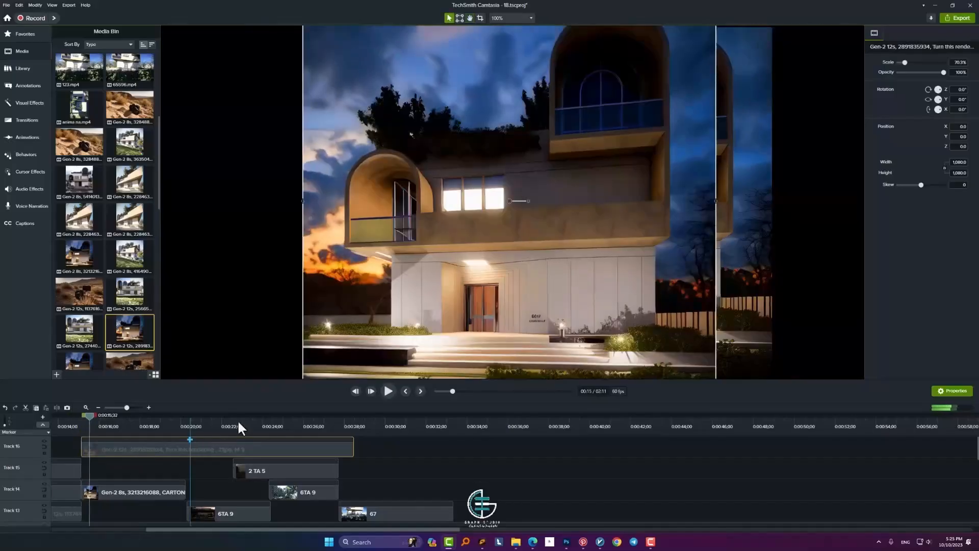
# Step: Scale both night villa clips to about 60%, place them side by side with the Track 16 clip on the right, and play them
pyautogui.moveTo(501, 252); pyautogui.dragTo(372, 254)
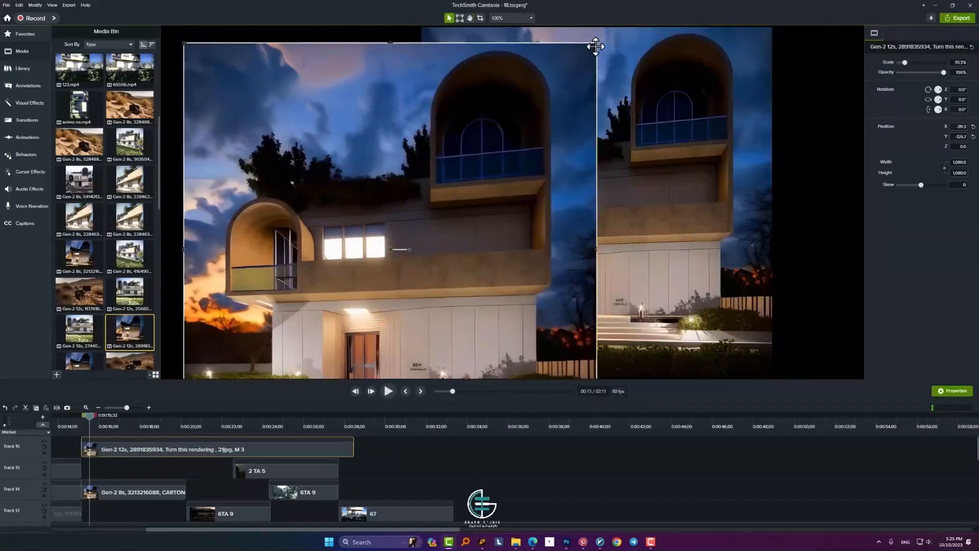
pyautogui.moveTo(592, 44); pyautogui.dragTo(518, 71)
pyautogui.moveTo(470, 124); pyautogui.dragTo(872, 39)
pyautogui.moveTo(477, 142); pyautogui.dragTo(246, 145)
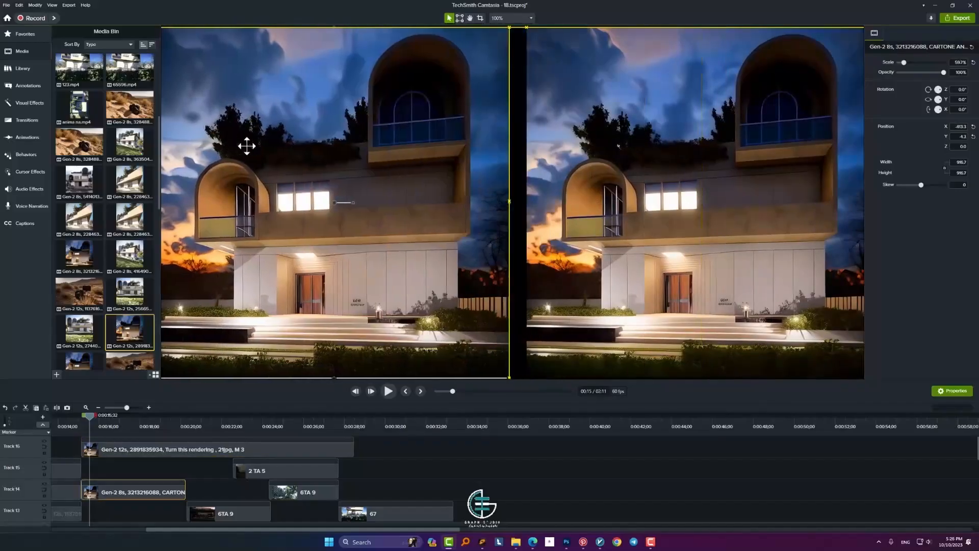
pyautogui.press('space')
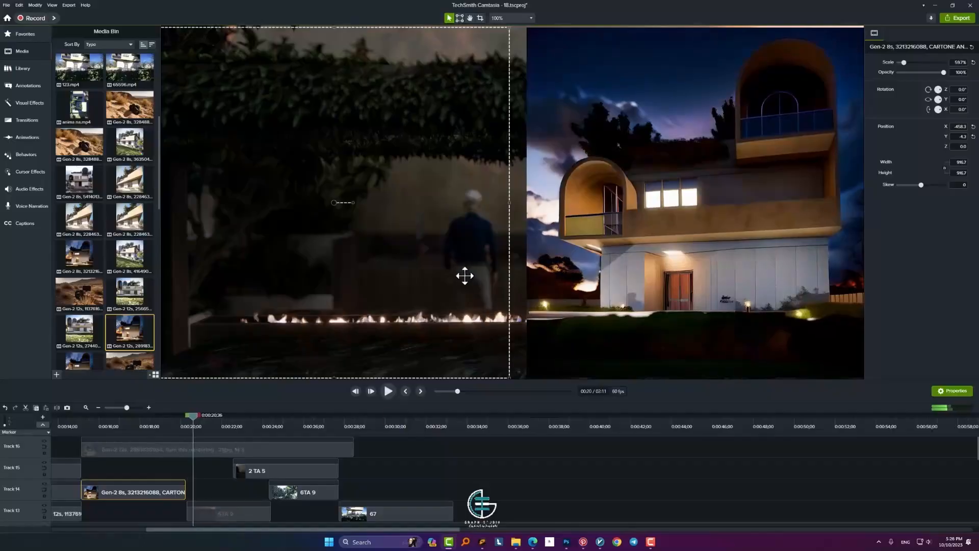
# Step: Trim the end of the Track 16 night villa clip close to the end of the Track 14 one, and play the result
pyautogui.moveTo(191, 414); pyautogui.dragTo(181, 420)
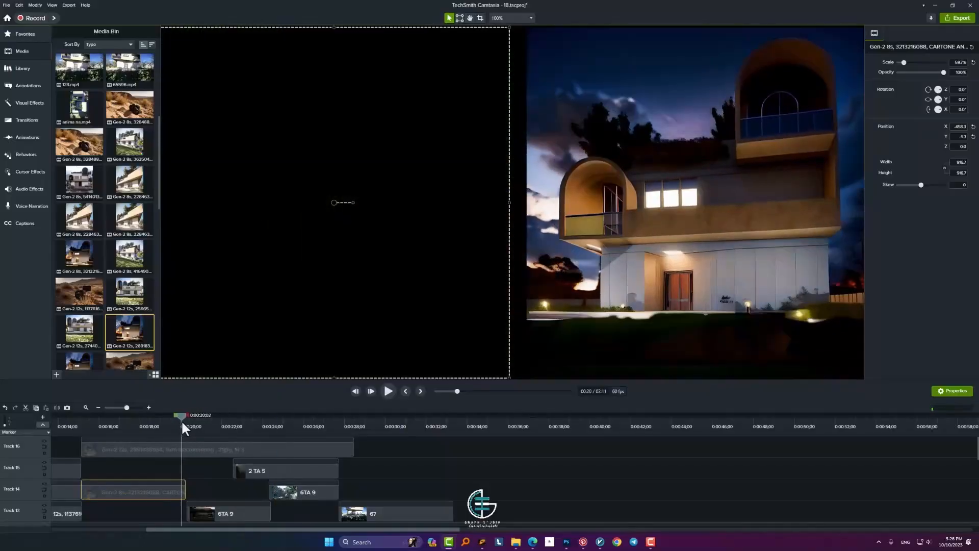
pyautogui.click(266, 442)
pyautogui.moveTo(353, 449); pyautogui.dragTo(180, 455)
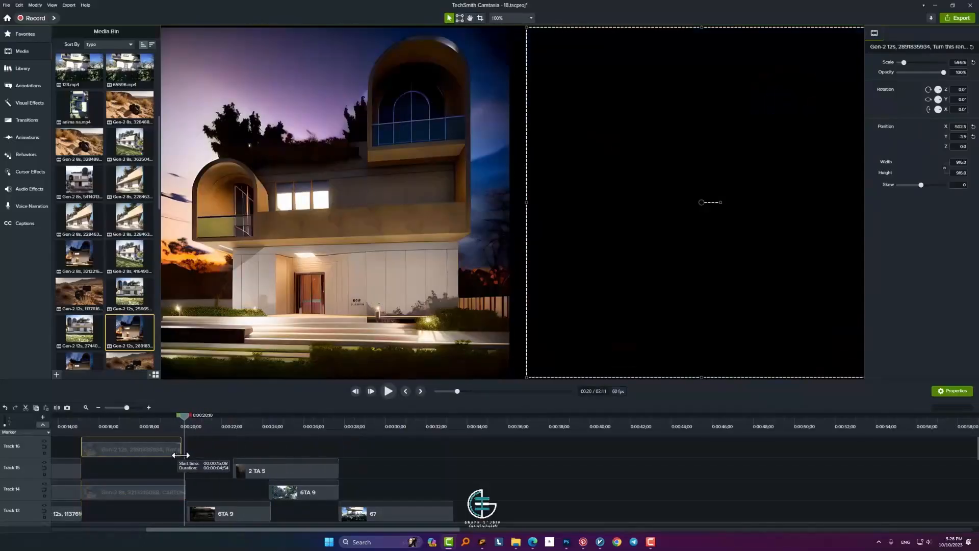
pyautogui.press('space')
pyautogui.press('space')
pyautogui.moveTo(199, 416); pyautogui.dragTo(156, 417)
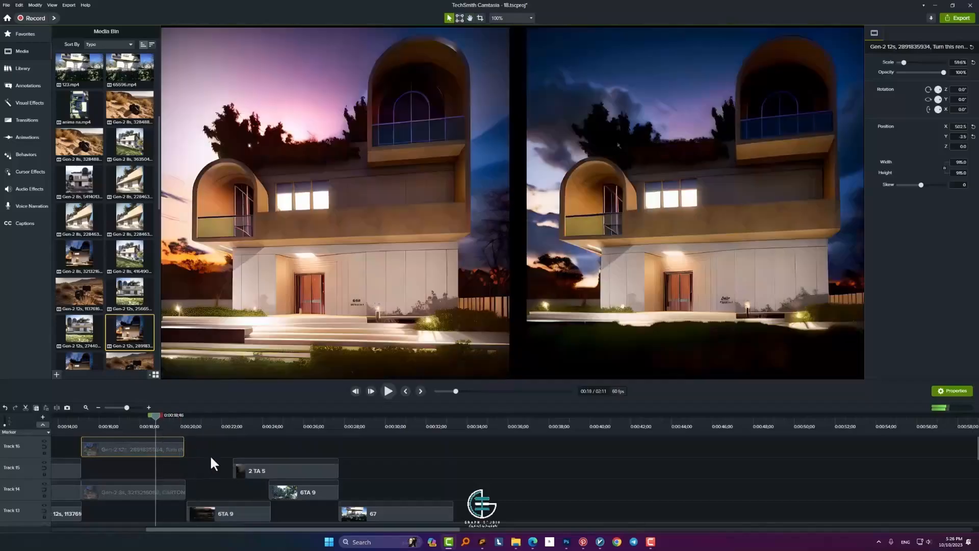
pyautogui.press('space')
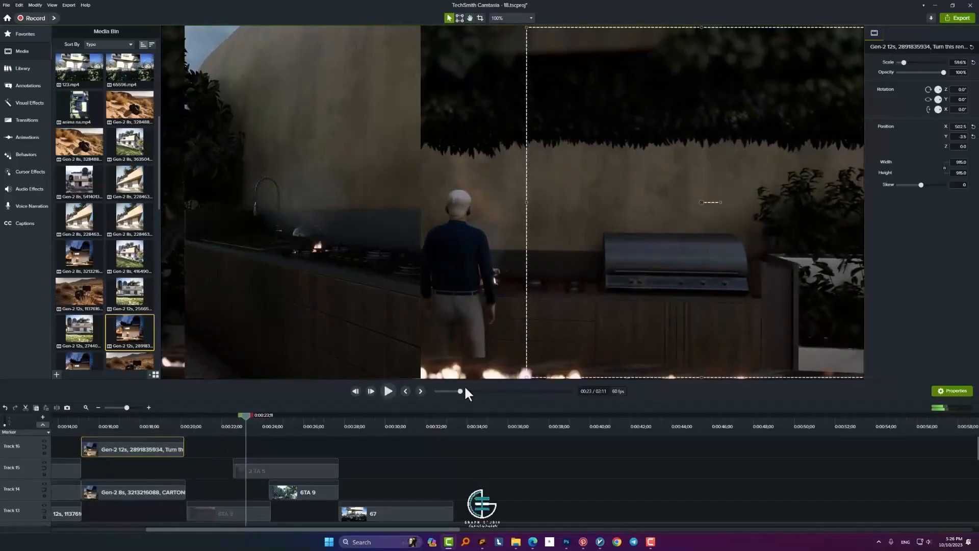
# Step: Position 2 TA 5 against the canvas's left edge and move it to start at about 0:00:20;26 on Track 15
pyautogui.click(343, 271)
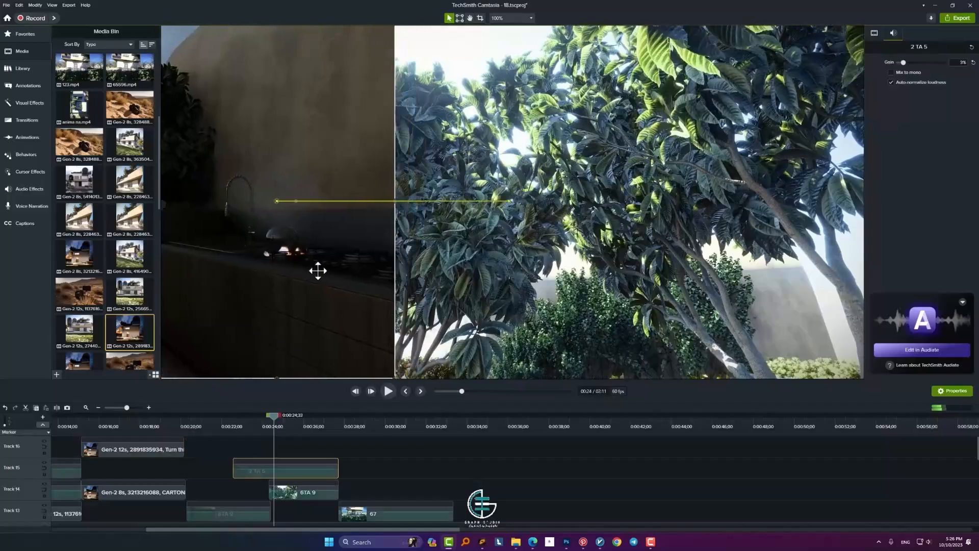
pyautogui.moveTo(276, 416); pyautogui.dragTo(182, 417)
pyautogui.press('space')
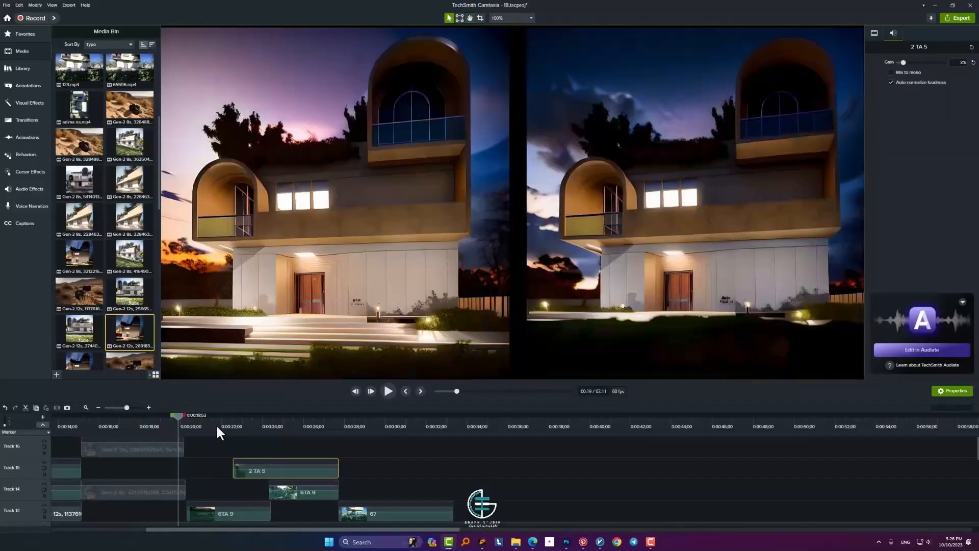
pyautogui.press('space')
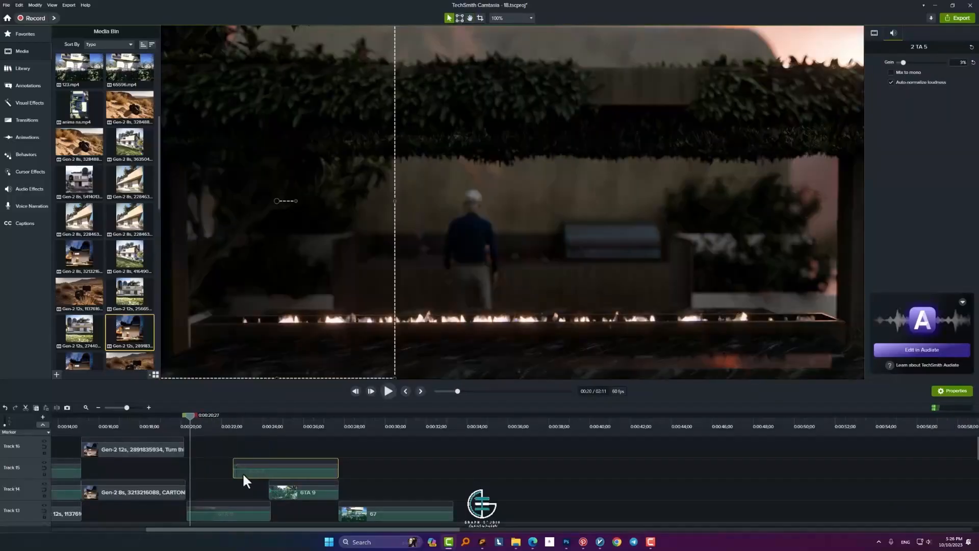
pyautogui.press('space')
pyautogui.press('space')
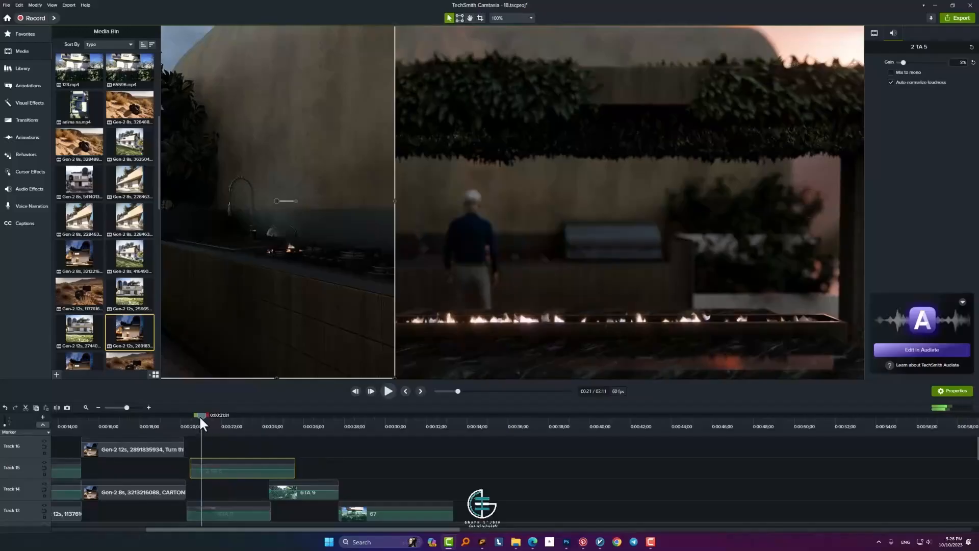
# Step: Align the start of 2 TA 5 on Track 15 with the start of the kitchen part of 6TA 9
pyautogui.moveTo(200, 417); pyautogui.dragTo(196, 473)
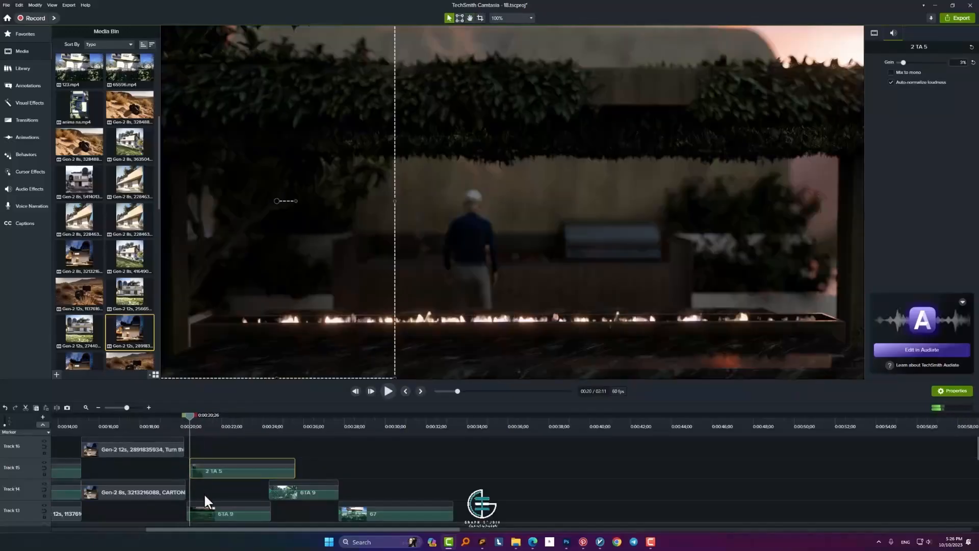
pyautogui.press('super')
pyautogui.click(203, 488)
pyautogui.scroll(4, 203, 484)
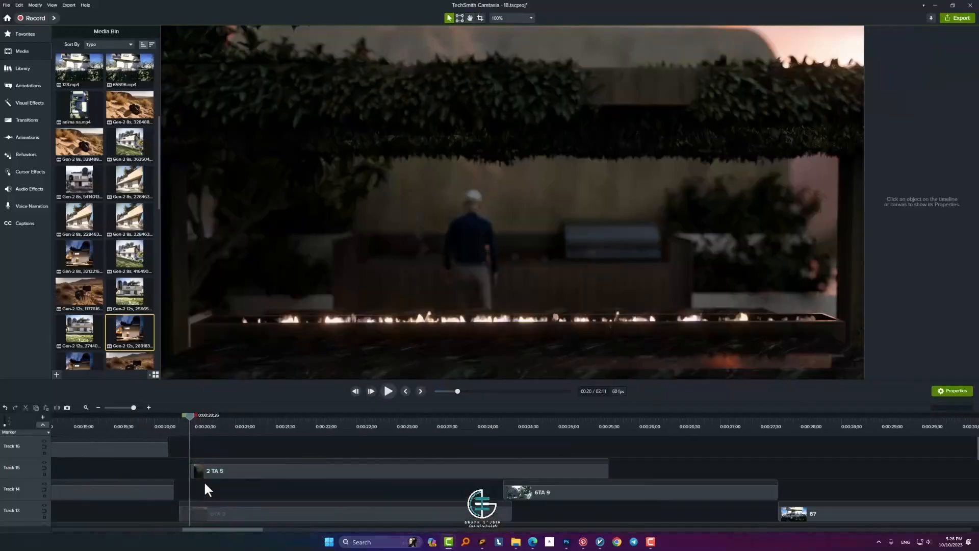
pyautogui.moveTo(195, 470); pyautogui.dragTo(186, 469)
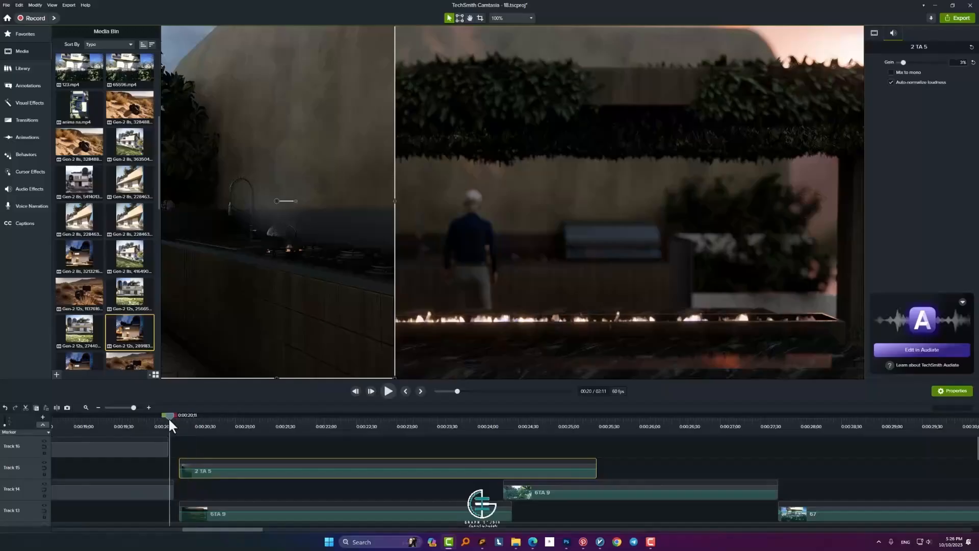
# Step: Position the 2 TA 5 clip on Track 15 against the canvas's right edge and play it beside the 6TA 9 kitchen scene
pyautogui.press('space')
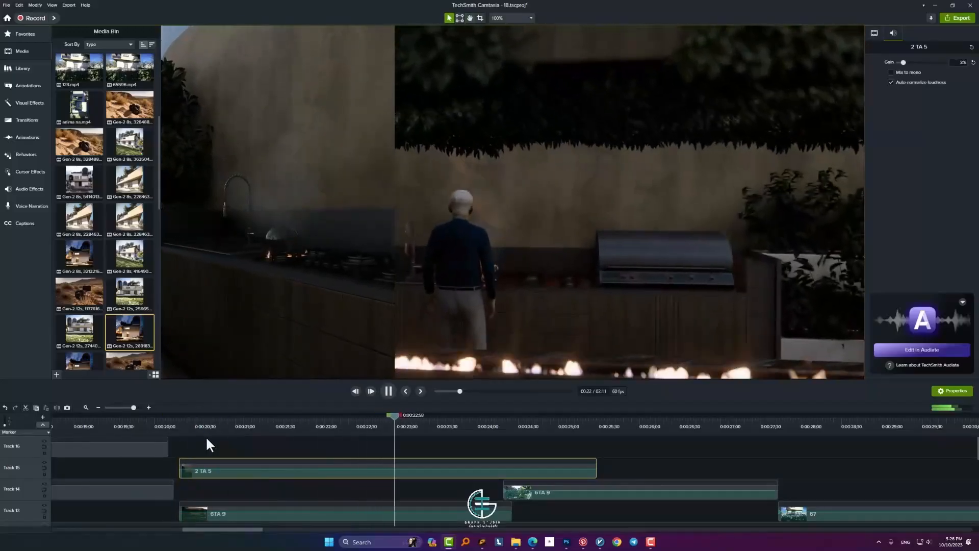
pyautogui.press('space')
pyautogui.moveTo(360, 312); pyautogui.dragTo(807, 307)
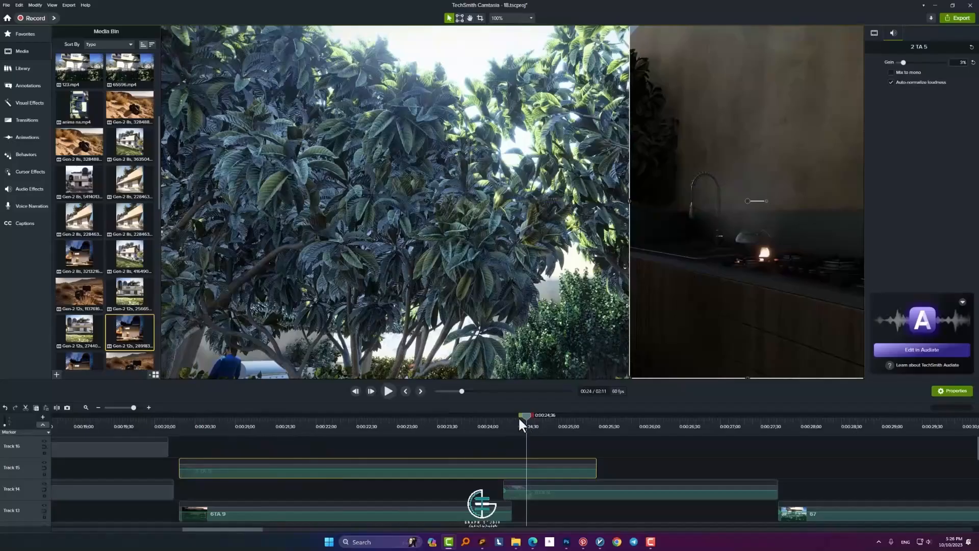
pyautogui.moveTo(525, 416); pyautogui.dragTo(261, 434)
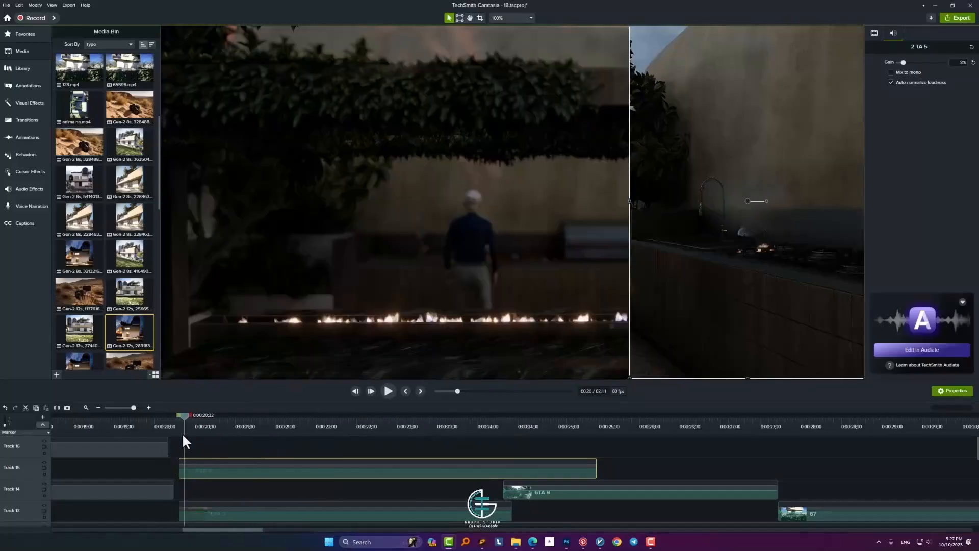
pyautogui.click(531, 307)
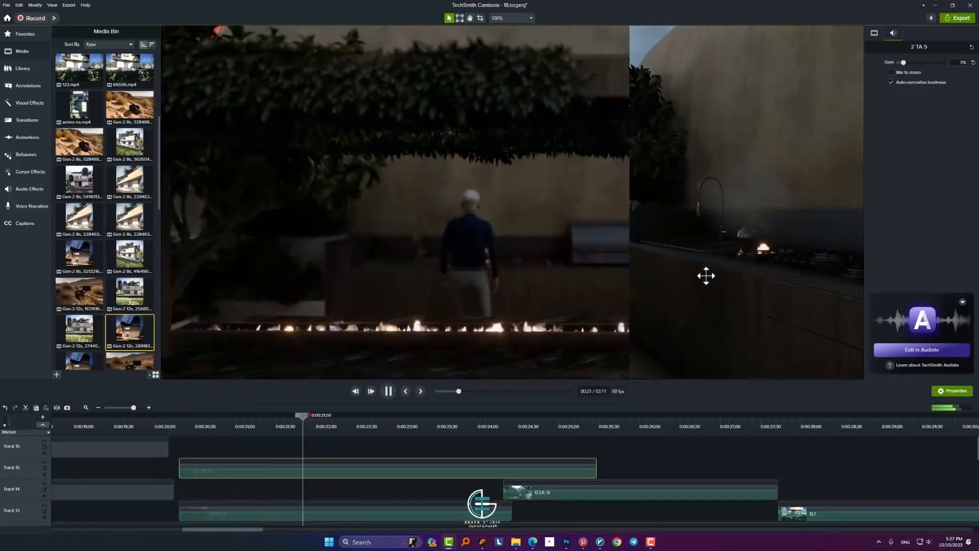
pyautogui.press('space')
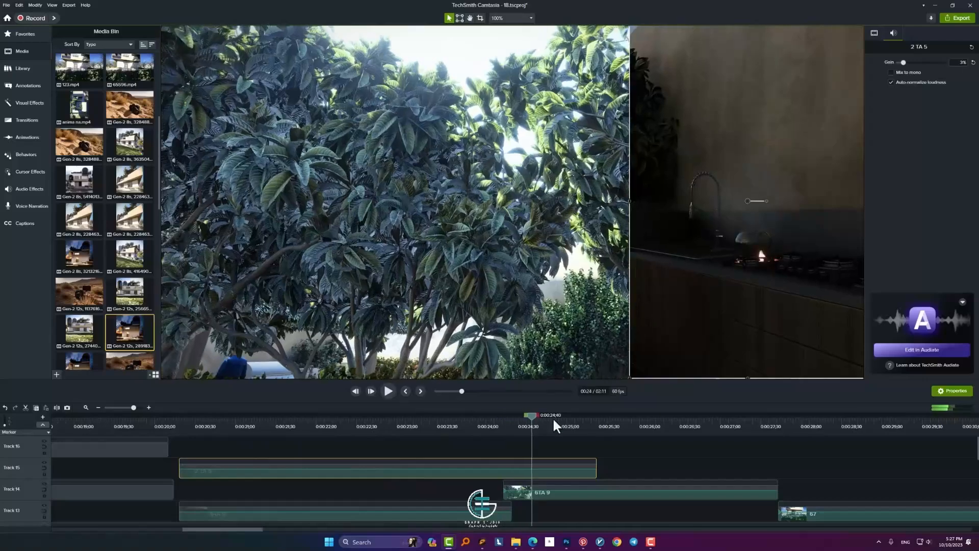
# Step: Trim the end of 2 TA 5 on Track 15 to the start of the Track 14 6TA 9 clip at about 0:00:24;19, and play the result
pyautogui.moveTo(506, 421); pyautogui.dragTo(453, 422)
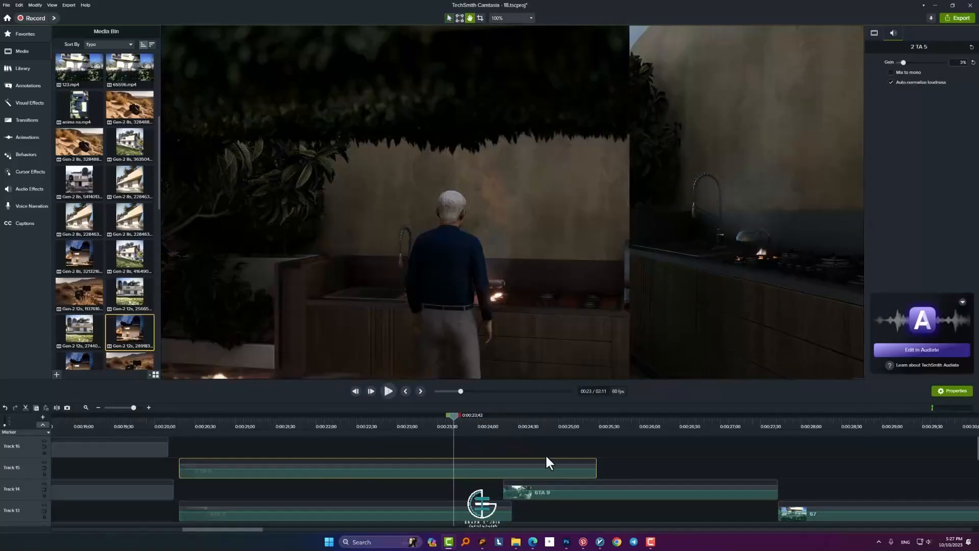
pyautogui.press('space')
pyautogui.moveTo(512, 416); pyautogui.dragTo(503, 417)
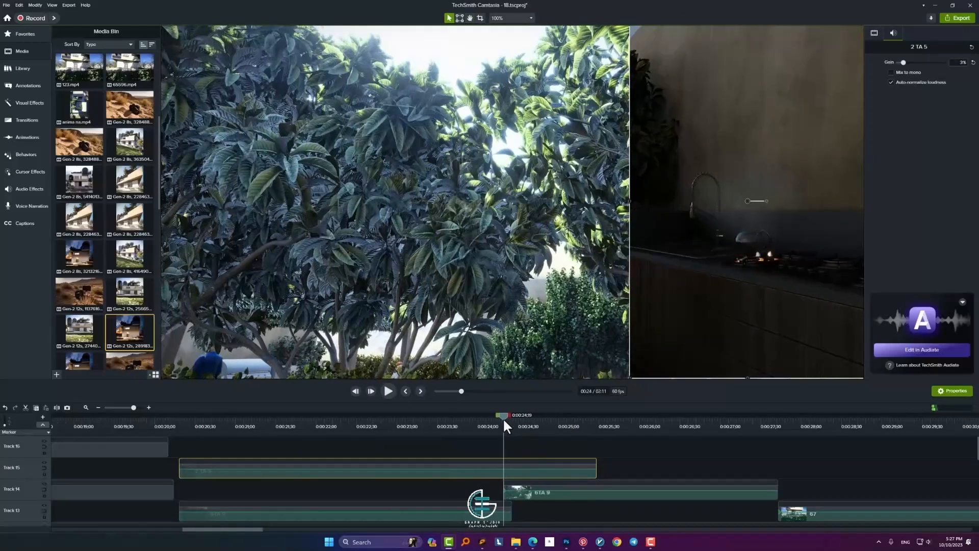
pyautogui.moveTo(596, 468); pyautogui.dragTo(504, 468)
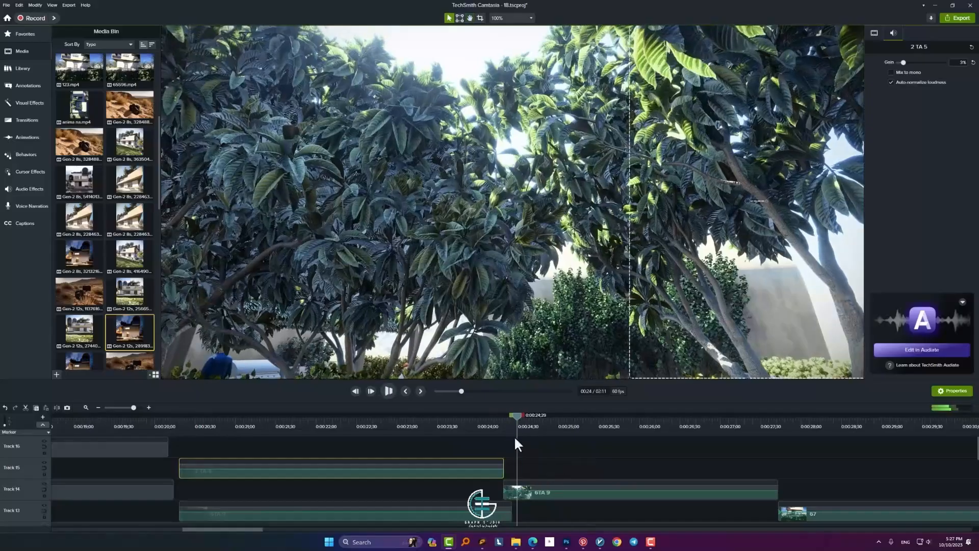
pyautogui.moveTo(514, 436); pyautogui.dragTo(360, 437)
pyautogui.press('space')
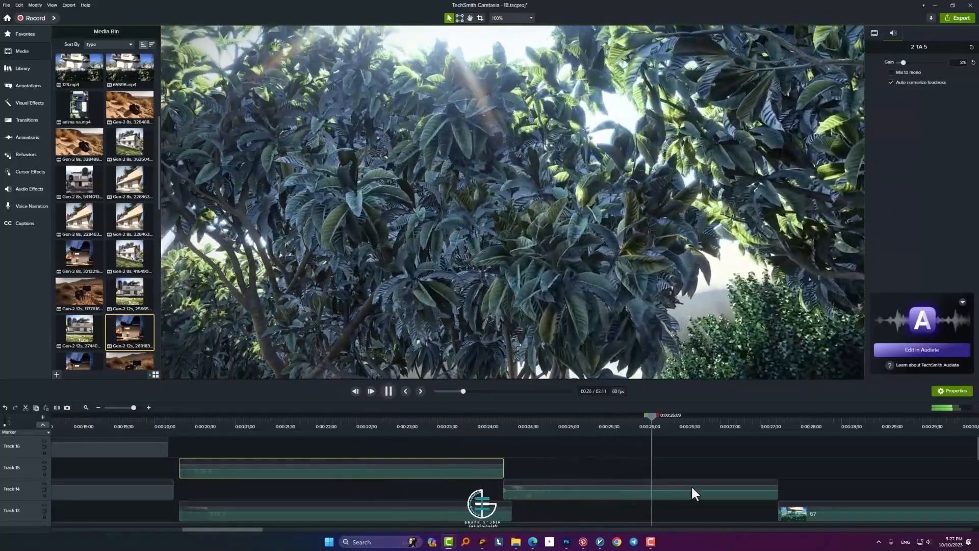
# Step: Trim the end of clip 67 on Track 13 to about 0:00:32;36
pyautogui.scroll(-2, 658, 462)
pyautogui.scroll(-3, 658, 463)
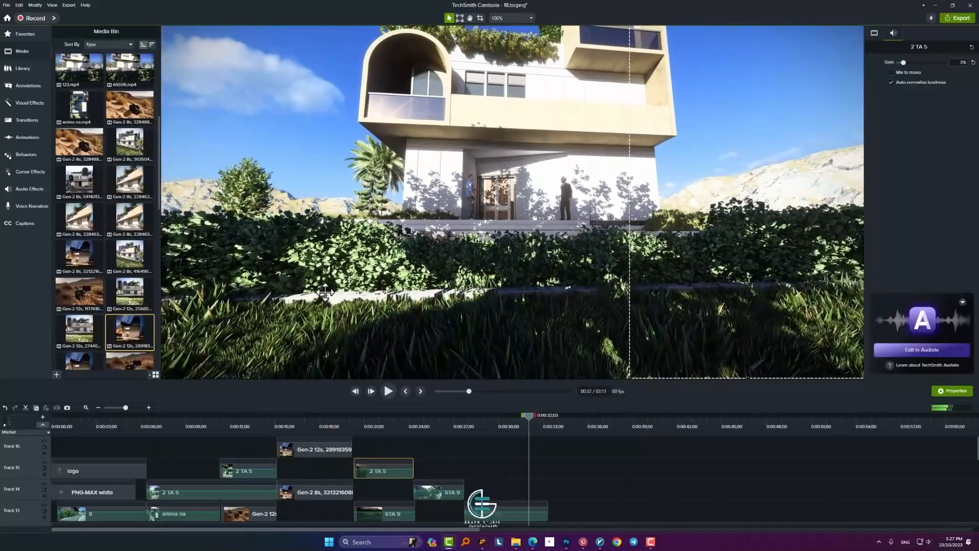
pyautogui.moveTo(548, 516); pyautogui.dragTo(538, 517)
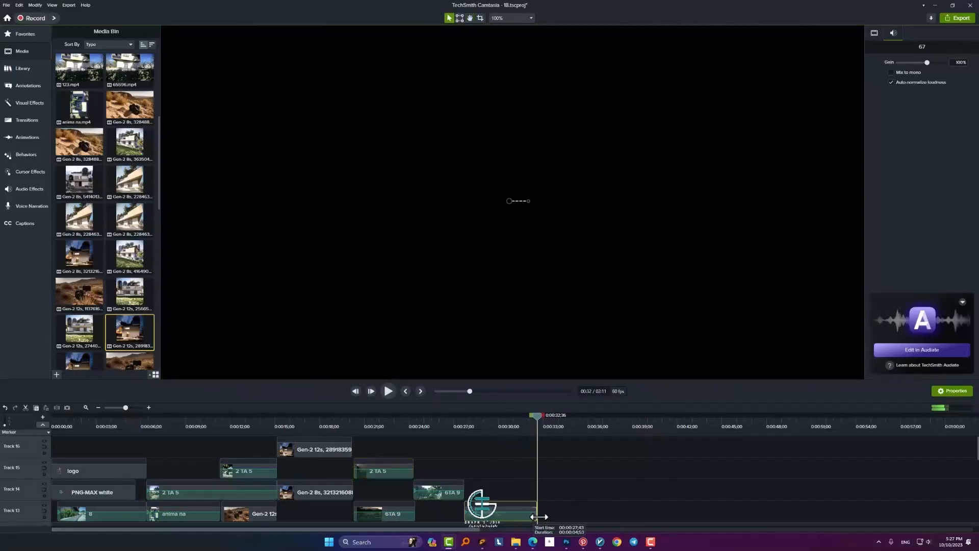
# Step: Preview the Gen-2 daytime villa clips in the media bin
pyautogui.scroll(-1, 124, 312)
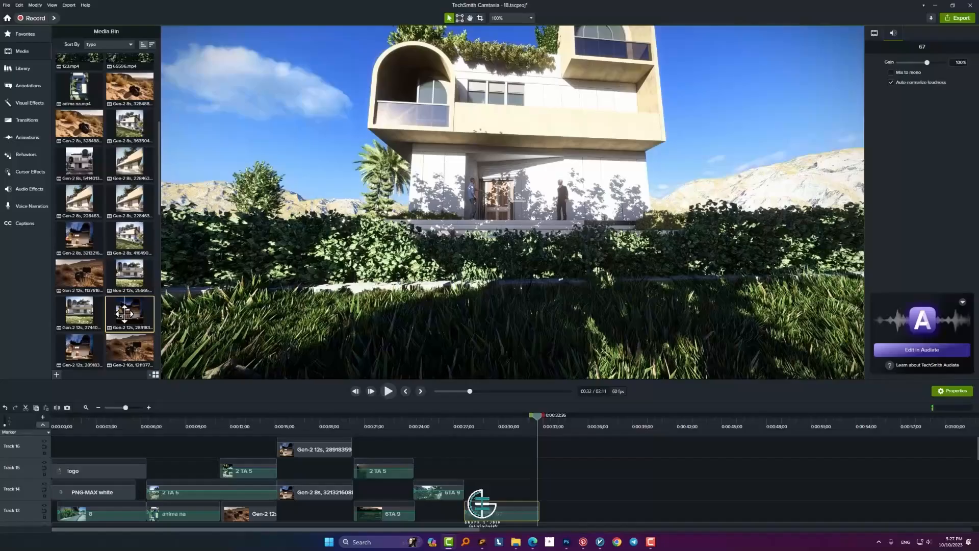
pyautogui.doubleClick(87, 315)
pyautogui.scroll(-1, 93, 333)
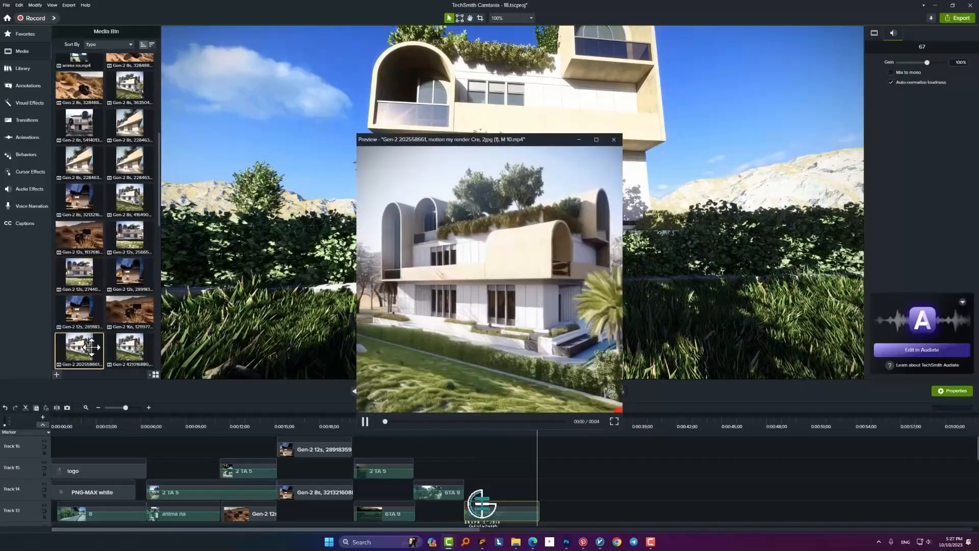
pyautogui.doubleClick(121, 351)
pyautogui.scroll(-1, 121, 351)
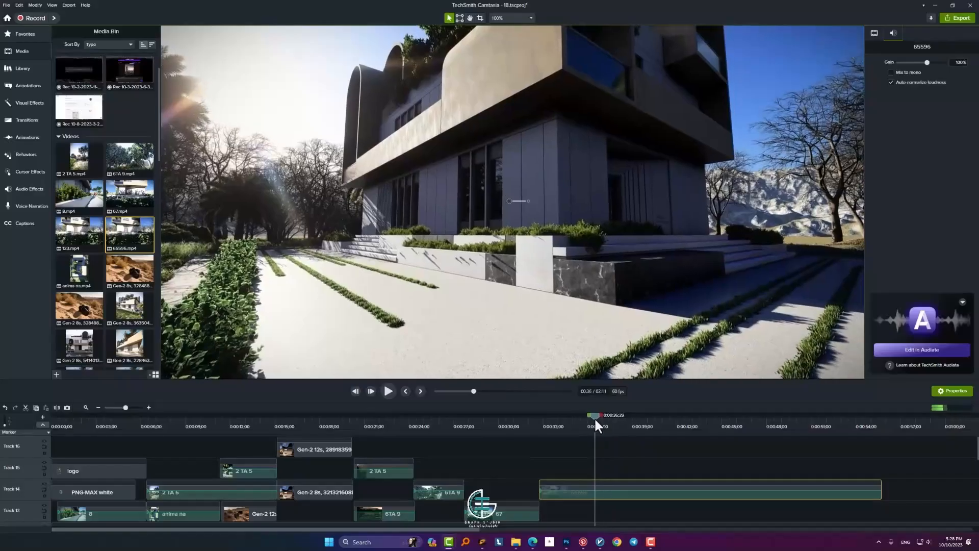
# Step: Place the 65596 clip on Track 14 directly after the end of clip 67, and play through the transition
pyautogui.moveTo(595, 420); pyautogui.dragTo(600, 424)
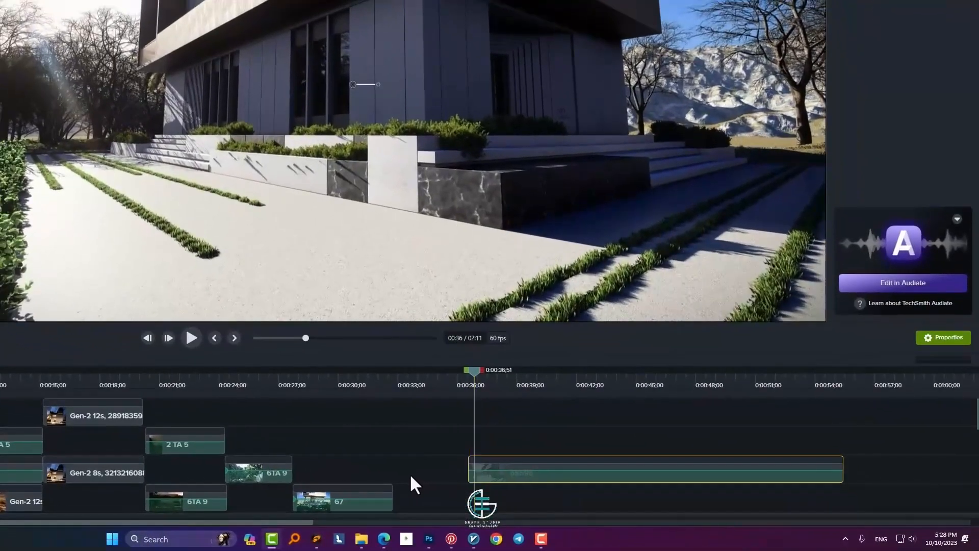
pyautogui.moveTo(410, 475); pyautogui.dragTo(404, 467)
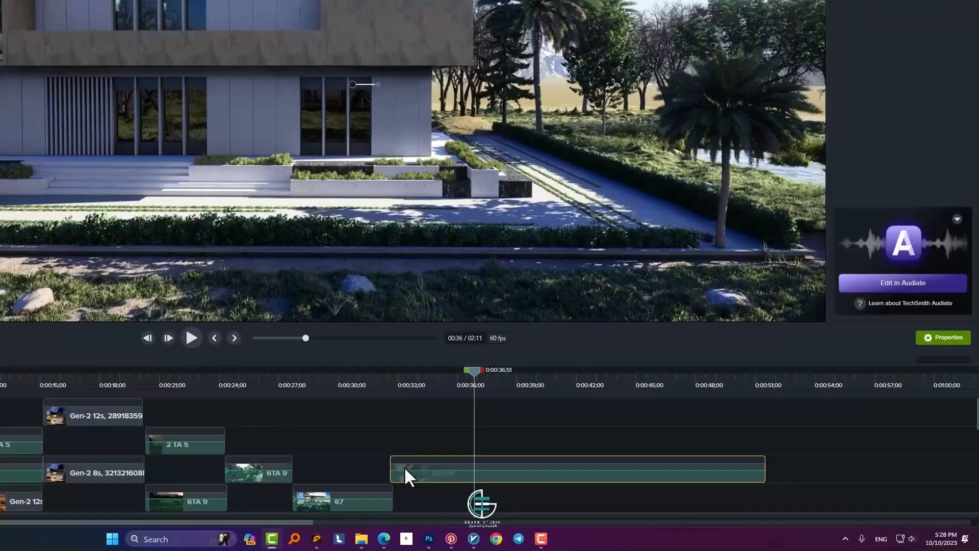
pyautogui.moveTo(472, 373); pyautogui.dragTo(452, 413)
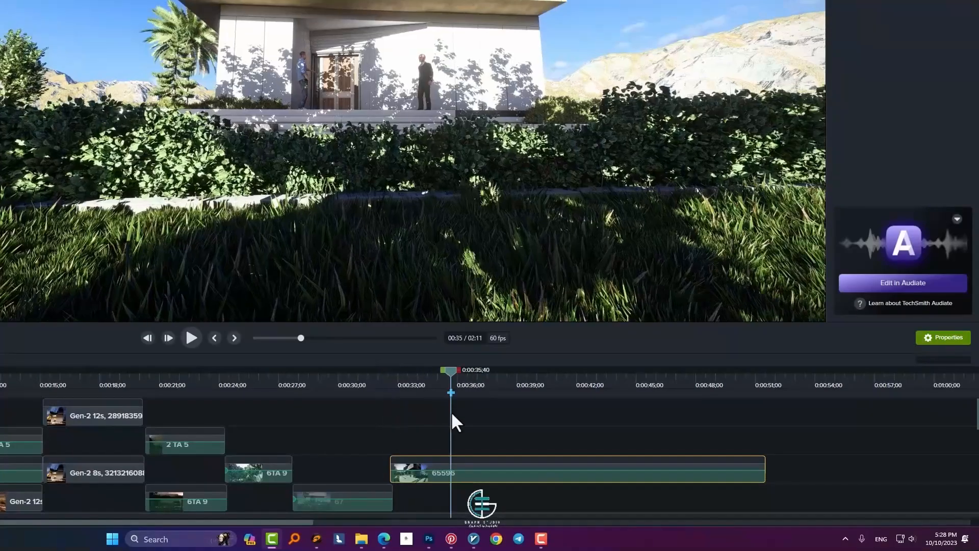
pyautogui.press('space')
pyautogui.press('space')
pyautogui.moveTo(475, 375); pyautogui.dragTo(296, 385)
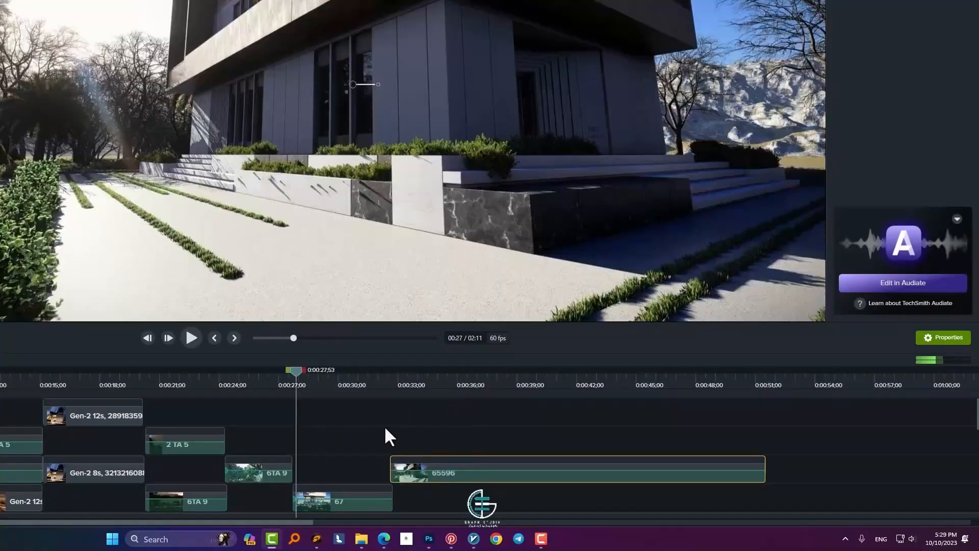
pyautogui.press('space')
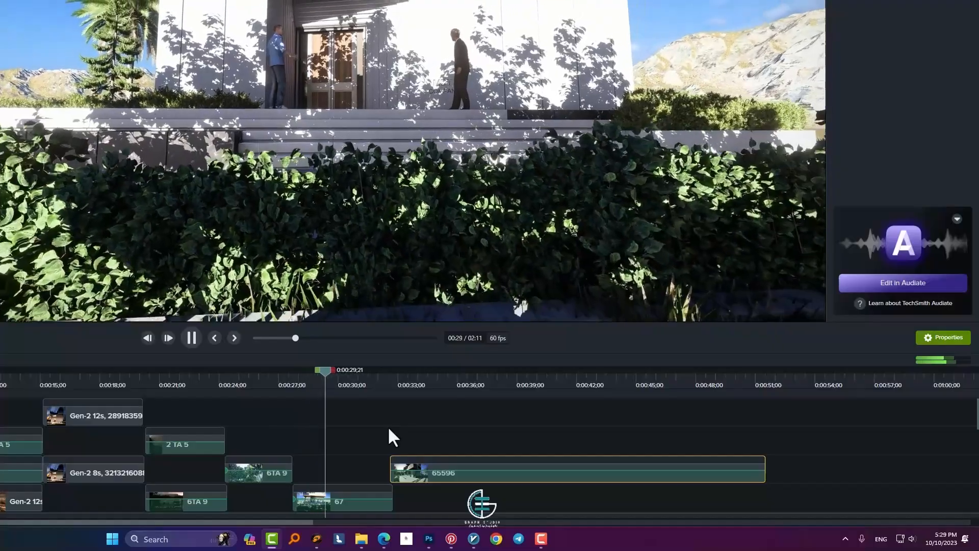
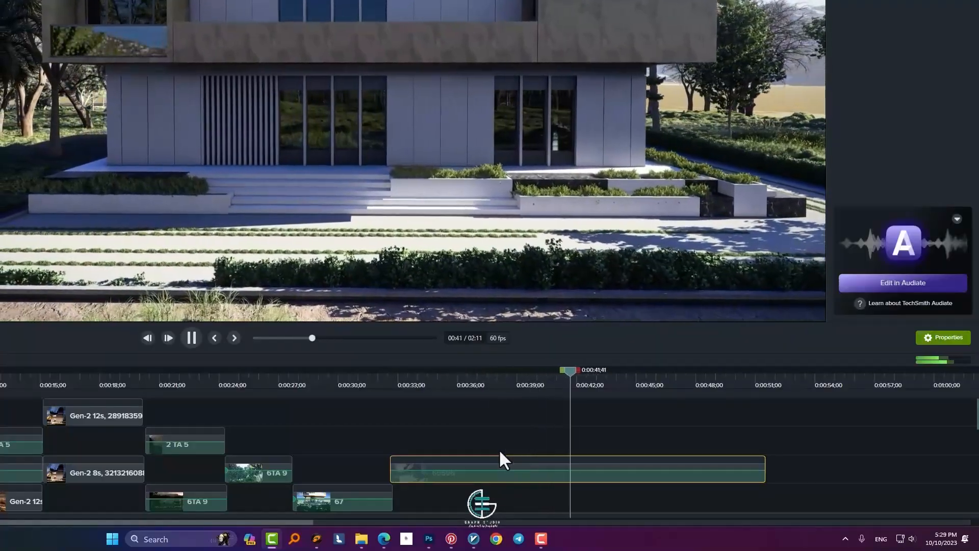
# Step: Split clip 65596 at about 0:00:38;58 and 0:00:43;40, and delete the middle piece
pyautogui.click(478, 386)
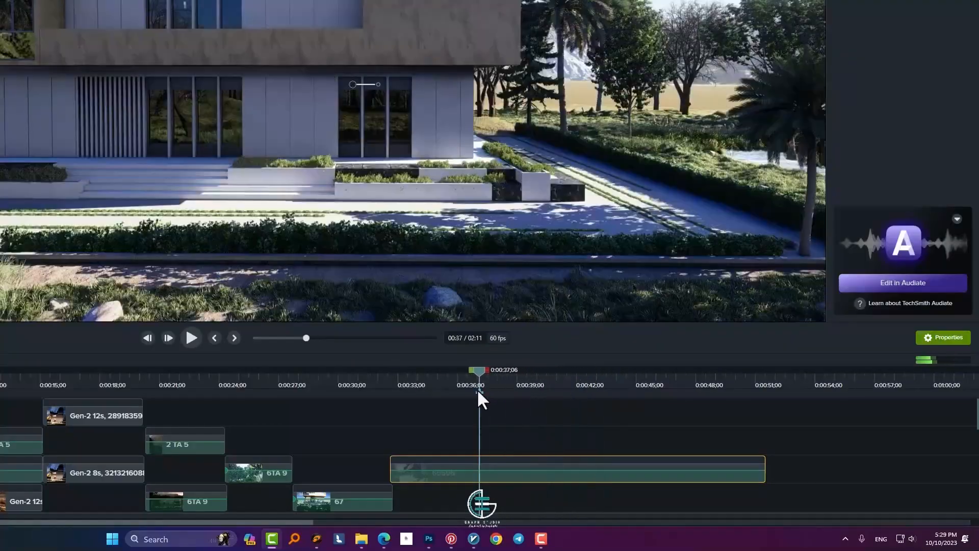
pyautogui.press('space')
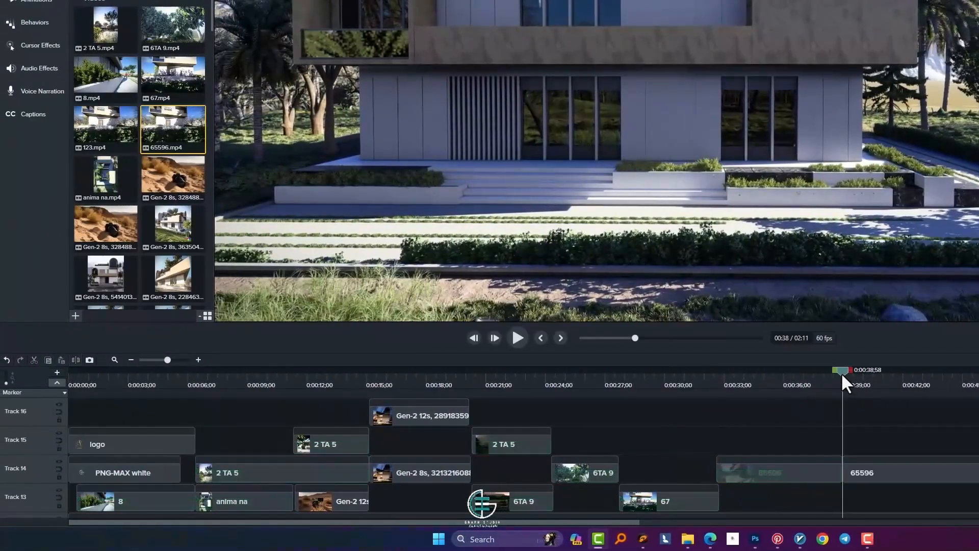
pyautogui.moveTo(816, 372); pyautogui.dragTo(934, 388)
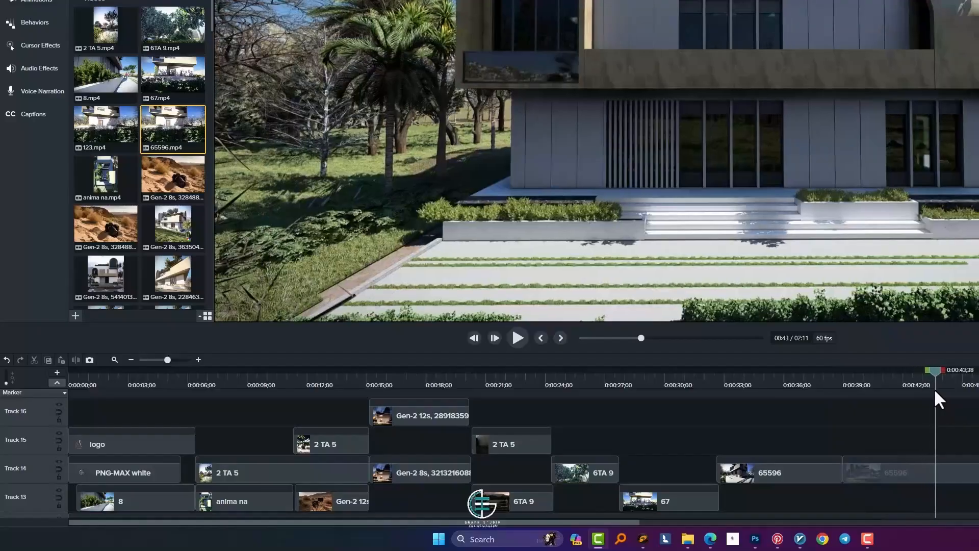
pyautogui.click(920, 477)
pyautogui.click(76, 359)
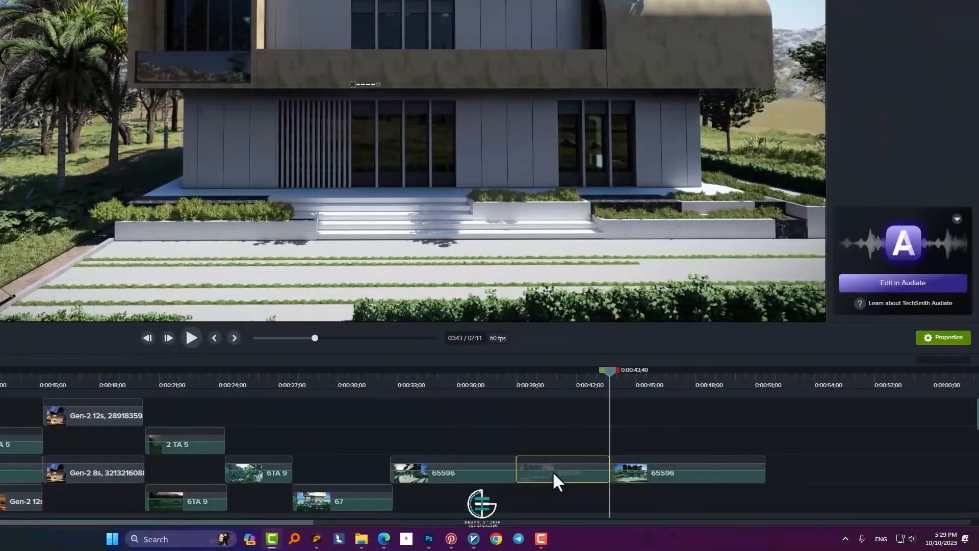
pyautogui.press('Delete')
# Step: Close the gap by moving the last 65596 piece against the end of the first one, and play across the cut
pyautogui.moveTo(681, 475); pyautogui.dragTo(586, 475)
pyautogui.click(513, 387)
pyautogui.press('space')
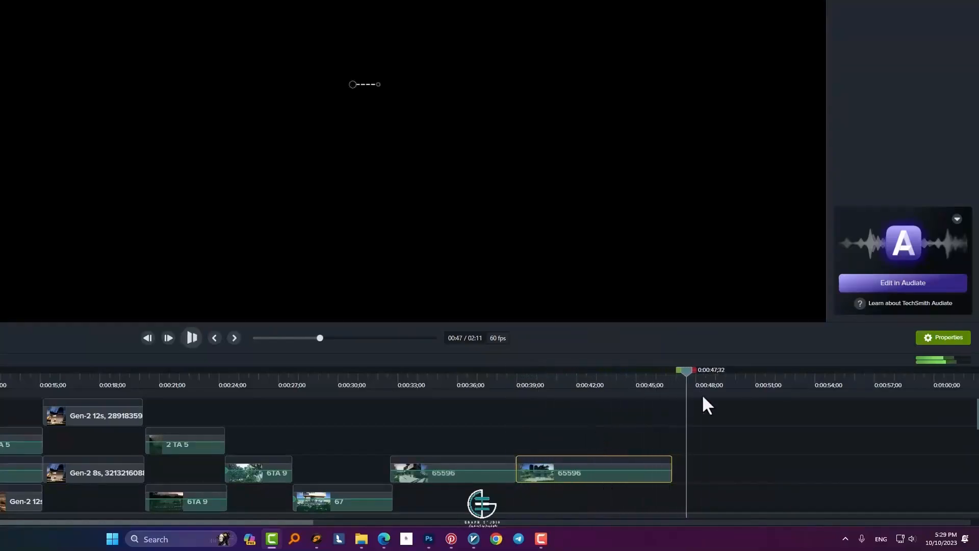
pyautogui.moveTo(686, 370); pyautogui.dragTo(511, 390)
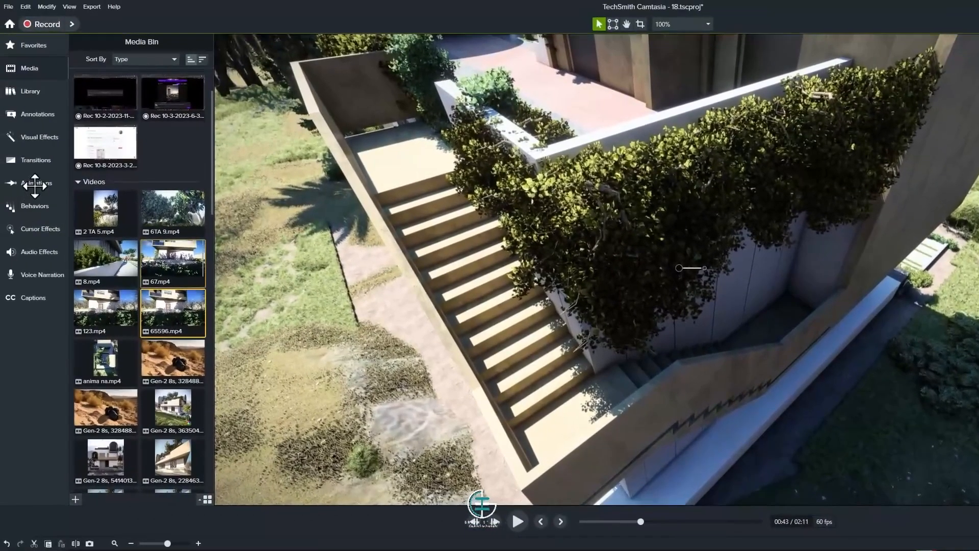
# Step: Add a Zoom-n-Pan zoom-in to the second 65596 piece at about 0:00:43;12, and play the animation
pyautogui.click(30, 181)
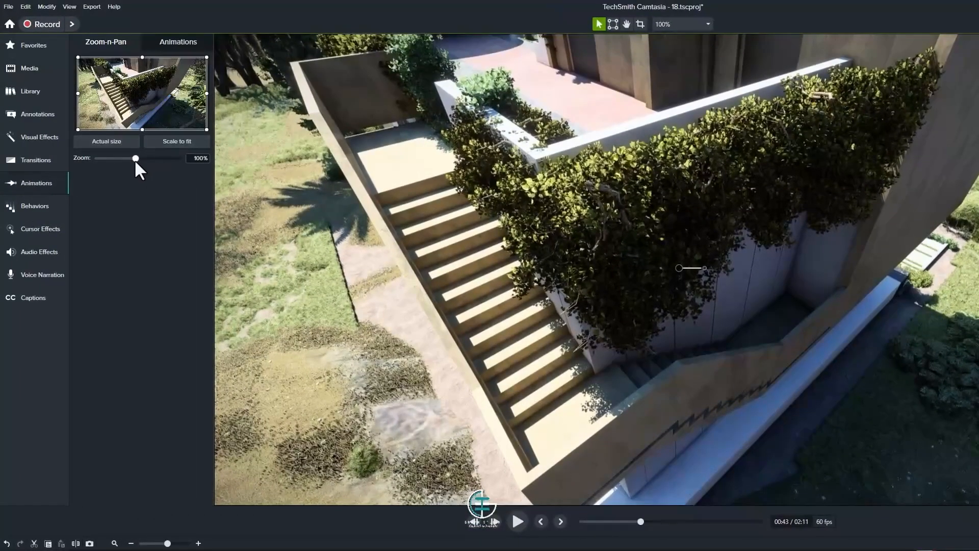
pyautogui.moveTo(134, 159); pyautogui.dragTo(149, 159)
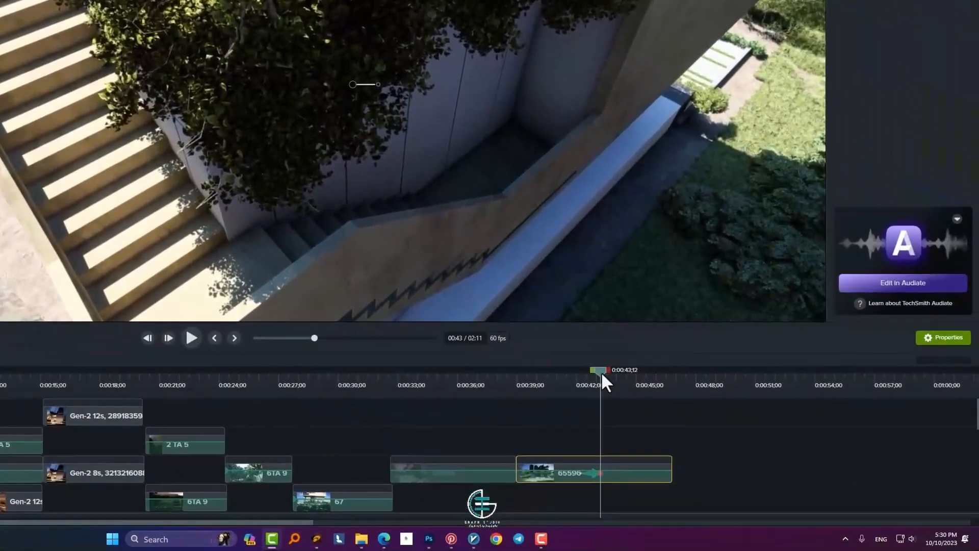
pyautogui.moveTo(722, 440); pyautogui.dragTo(622, 440)
pyautogui.press('space')
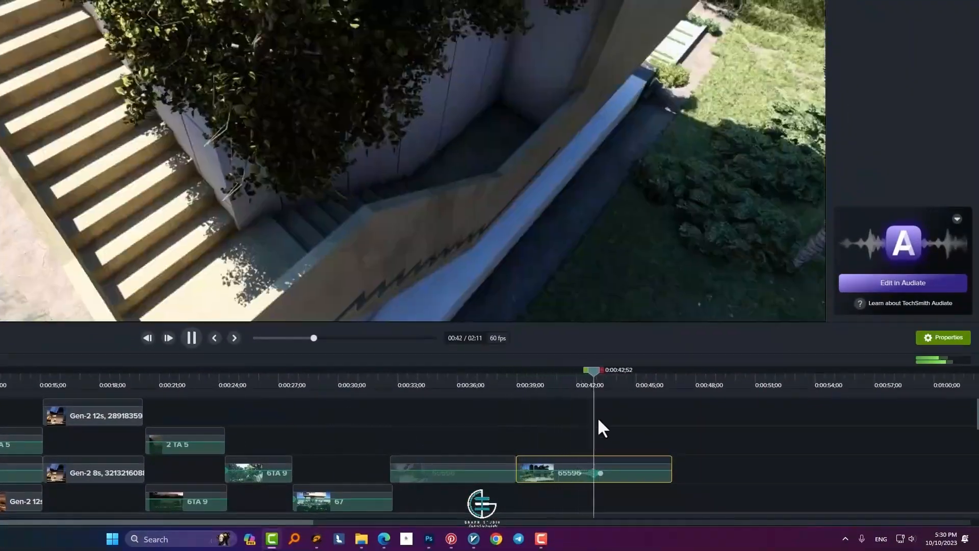
pyautogui.click(646, 375)
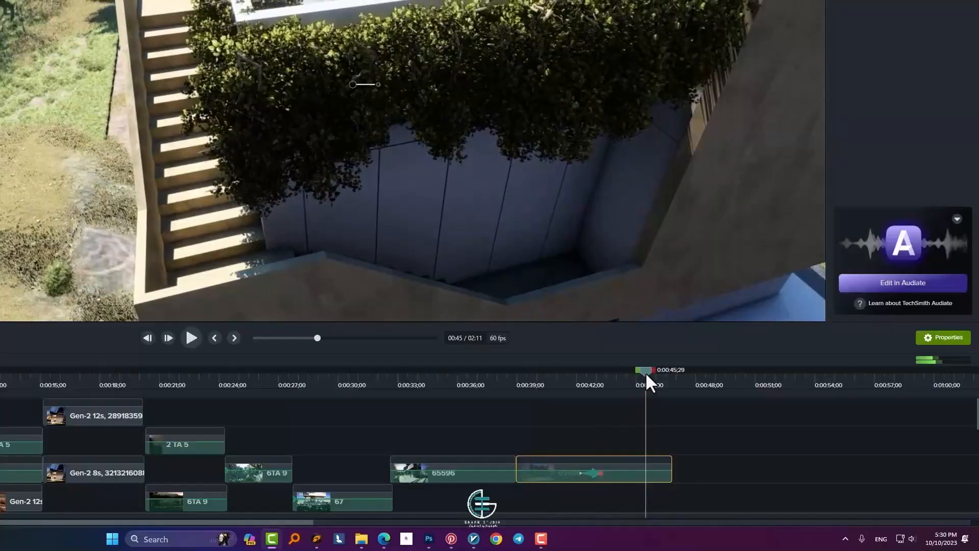
pyautogui.moveTo(646, 377); pyautogui.dragTo(576, 379)
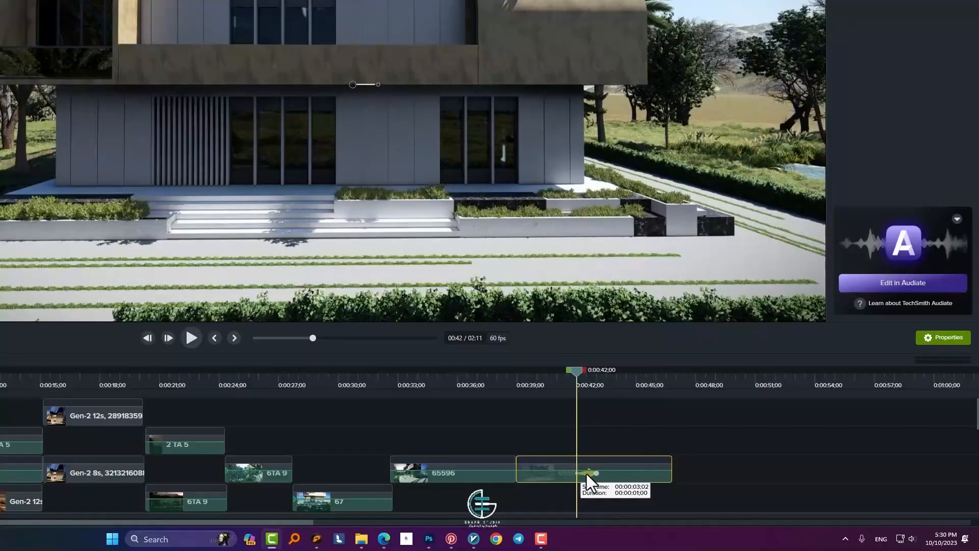
pyautogui.press('space')
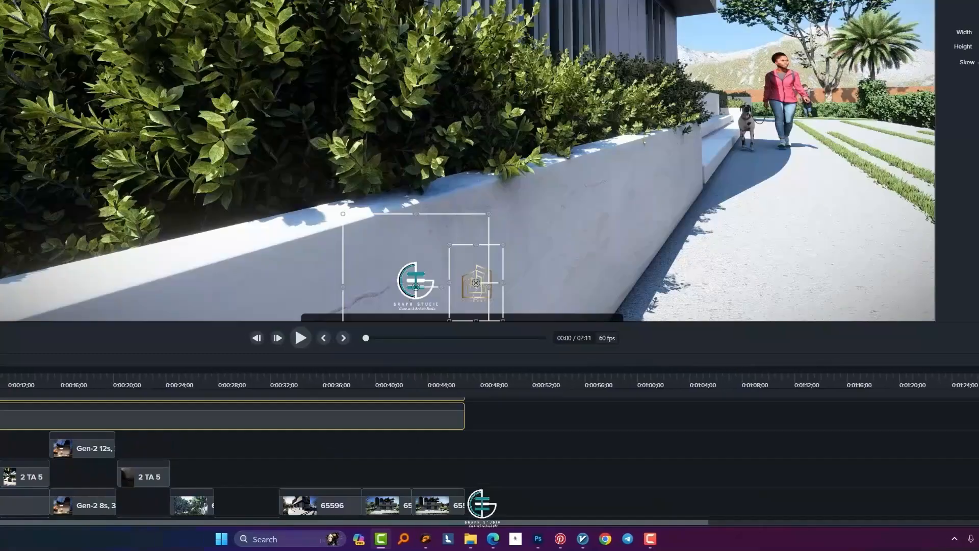
# Step: Play the opening of the video to check the two logos over the first clip
pyautogui.press('space')
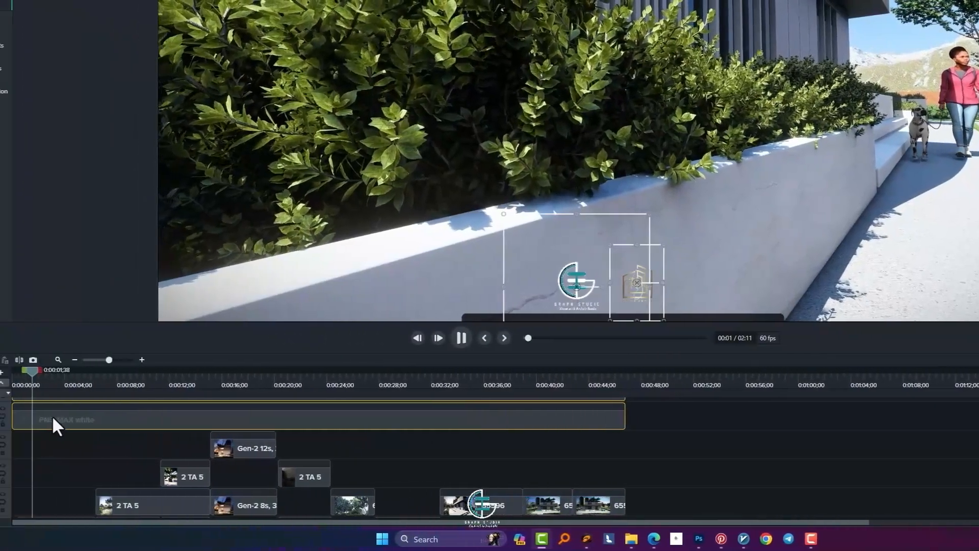
pyautogui.press('space')
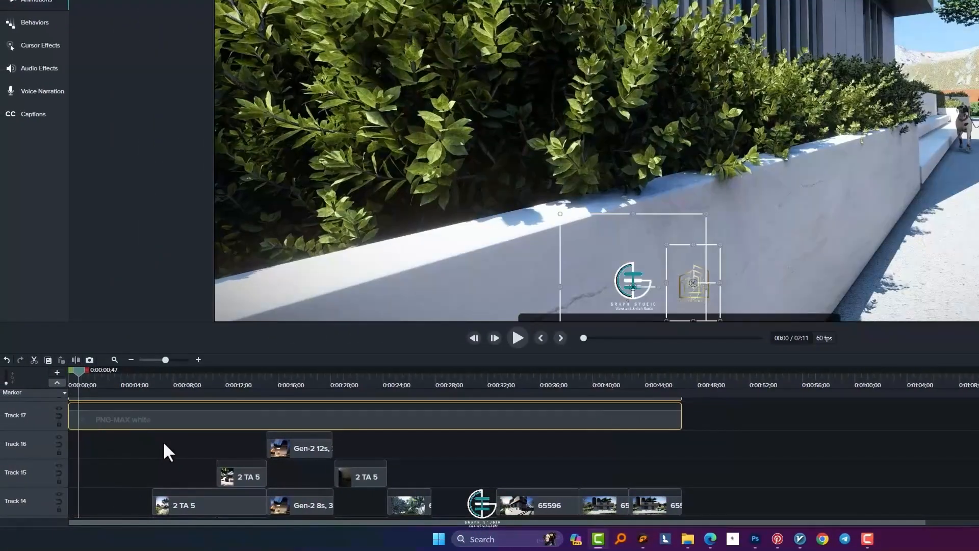
# Step: Move clip 8 on Track 13 to the timeline start and slide the anima na and adjacent Gen-2 clips up against it
pyautogui.scroll(-3, 130, 469)
pyautogui.click(75, 463)
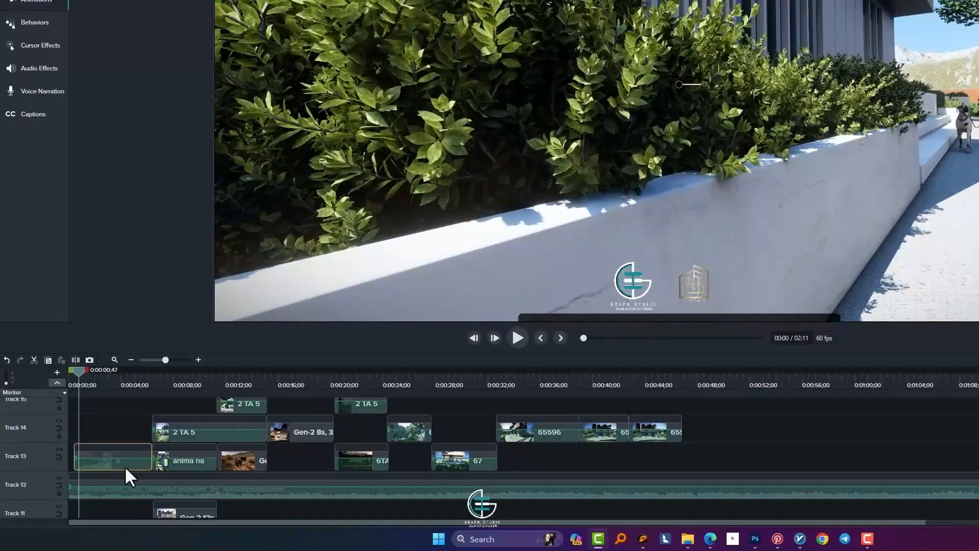
pyautogui.moveTo(60, 462); pyautogui.dragTo(57, 462)
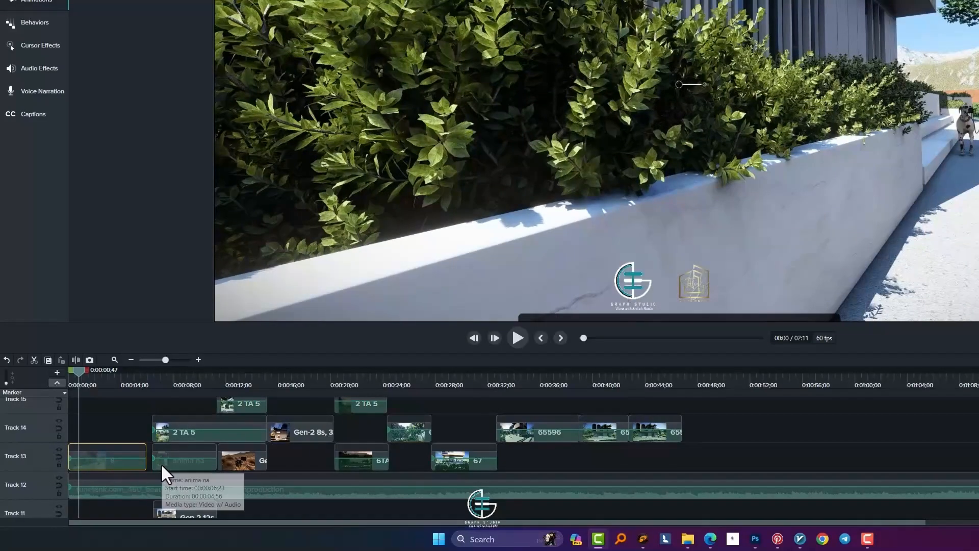
pyautogui.moveTo(164, 468)
pyautogui.mouseDown()
pyautogui.moveTo(140, 470)
pyautogui.moveTo(154, 469)
pyautogui.mouseUp()
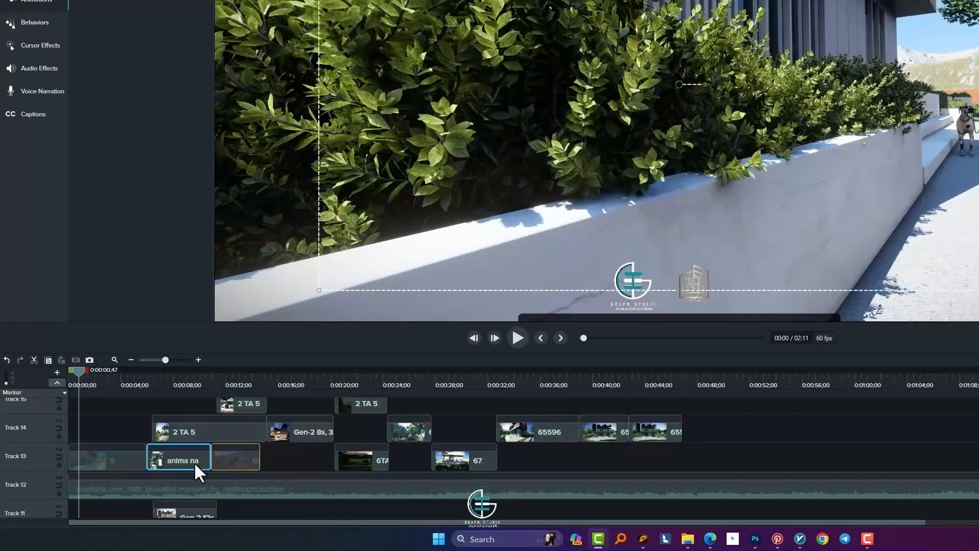
pyautogui.click(351, 462)
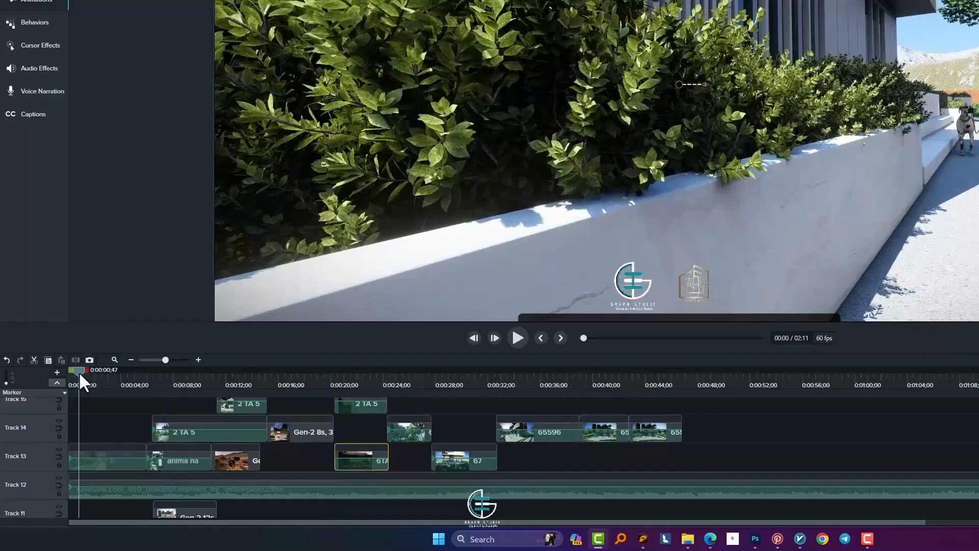
# Step: Try the Drop transition at the start of clip 8 on Track 13 and play it from the timeline start
pyautogui.moveTo(79, 374); pyautogui.dragTo(68, 374)
pyautogui.click(39, 1)
pyautogui.scroll(-3, 124, 70)
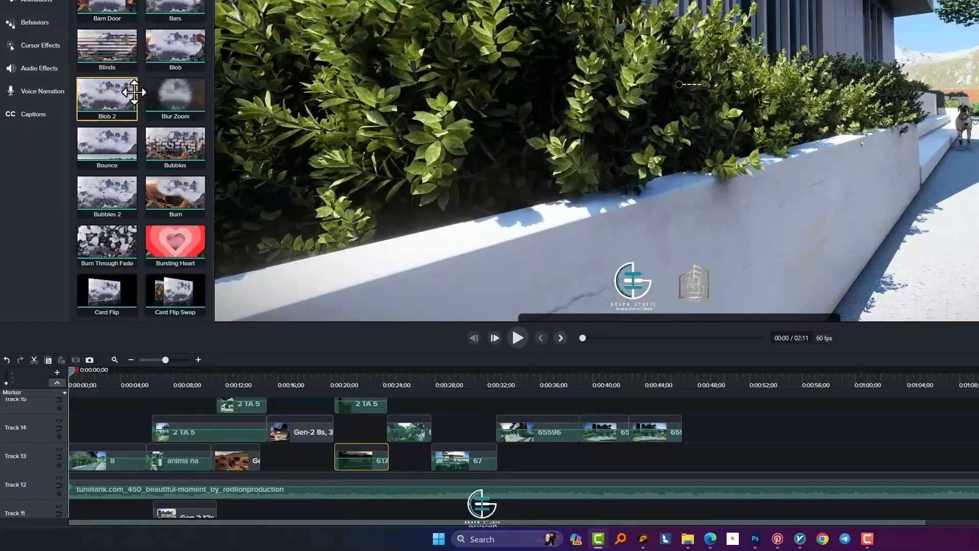
pyautogui.scroll(-7, 182, 250)
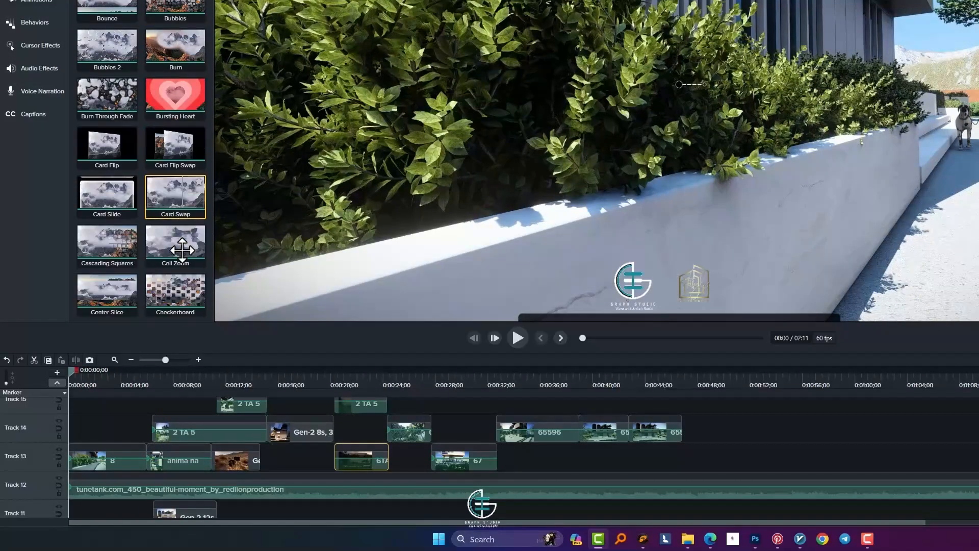
pyautogui.scroll(-3, 135, 189)
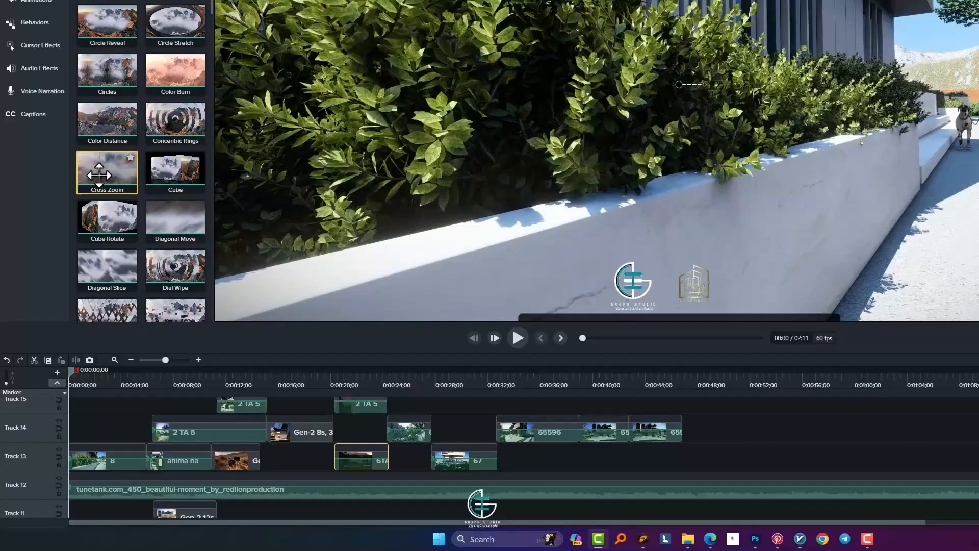
pyautogui.scroll(-3, 98, 174)
pyautogui.scroll(-1, 118, 204)
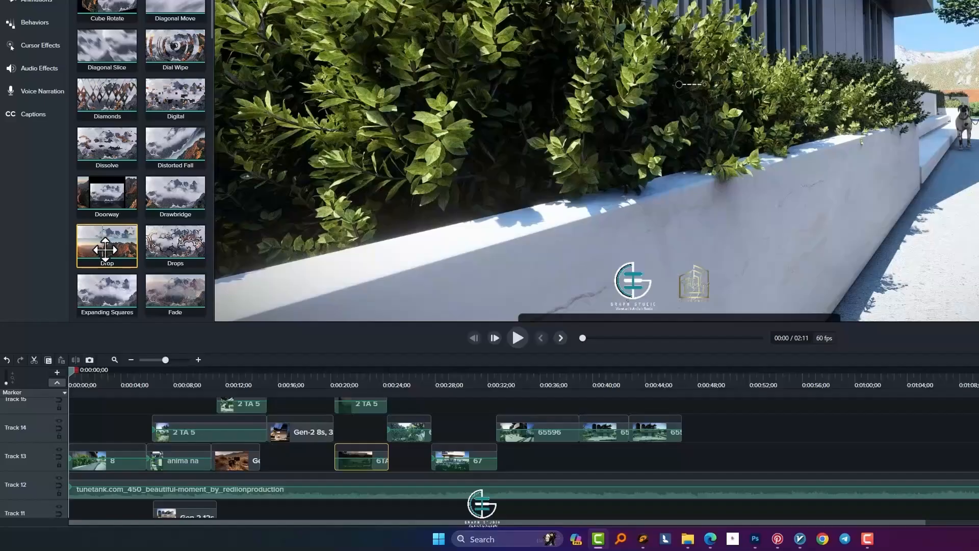
pyautogui.moveTo(104, 250); pyautogui.dragTo(76, 461)
pyautogui.press('space')
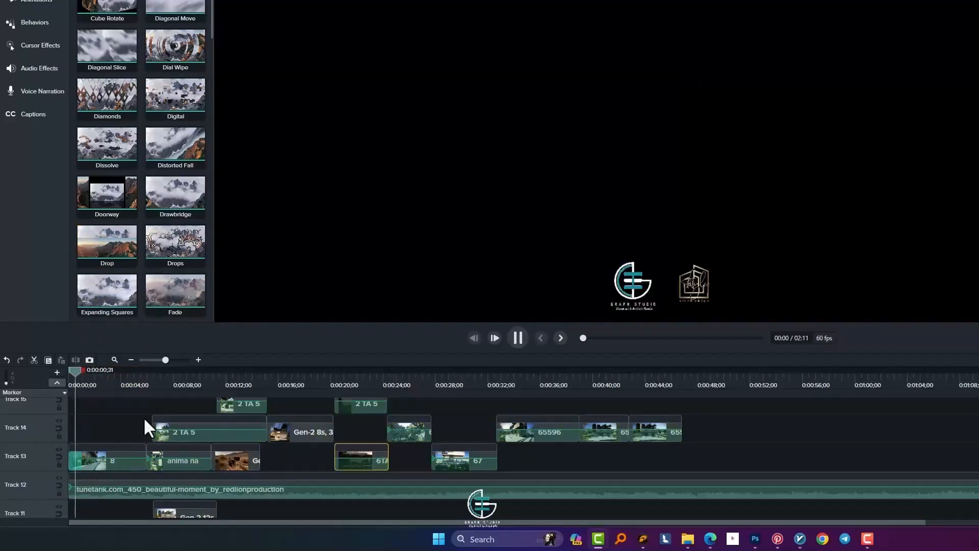
pyautogui.press('space')
# Step: Try the Fade Through Black transition at the start of clip 8 and preview it
pyautogui.scroll(-3, 110, 252)
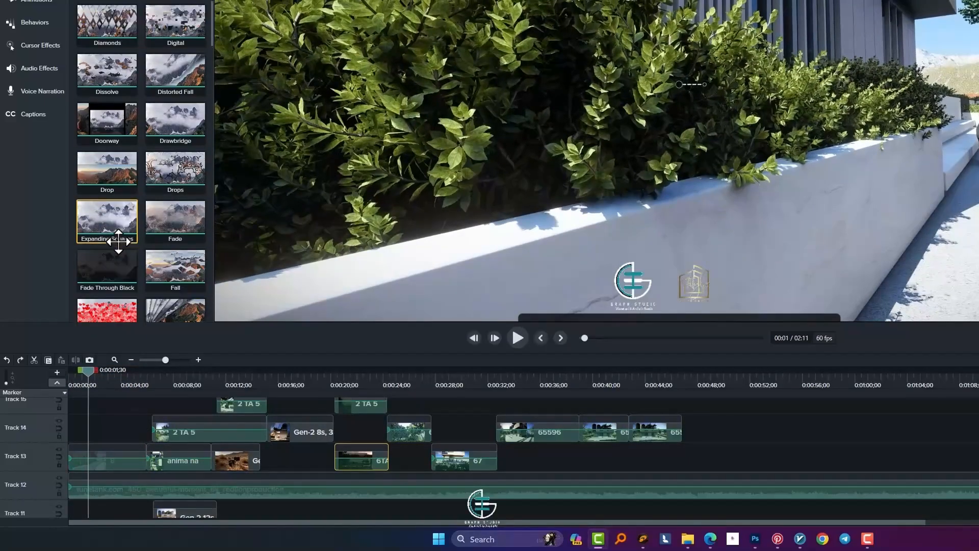
pyautogui.moveTo(82, 266); pyautogui.dragTo(74, 461)
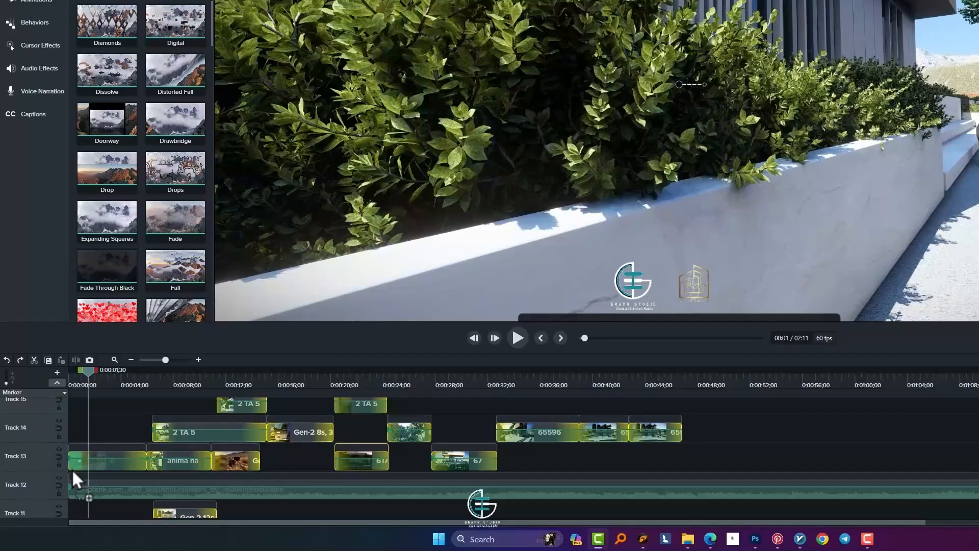
pyautogui.click(89, 372)
pyautogui.press('space')
pyautogui.press('space')
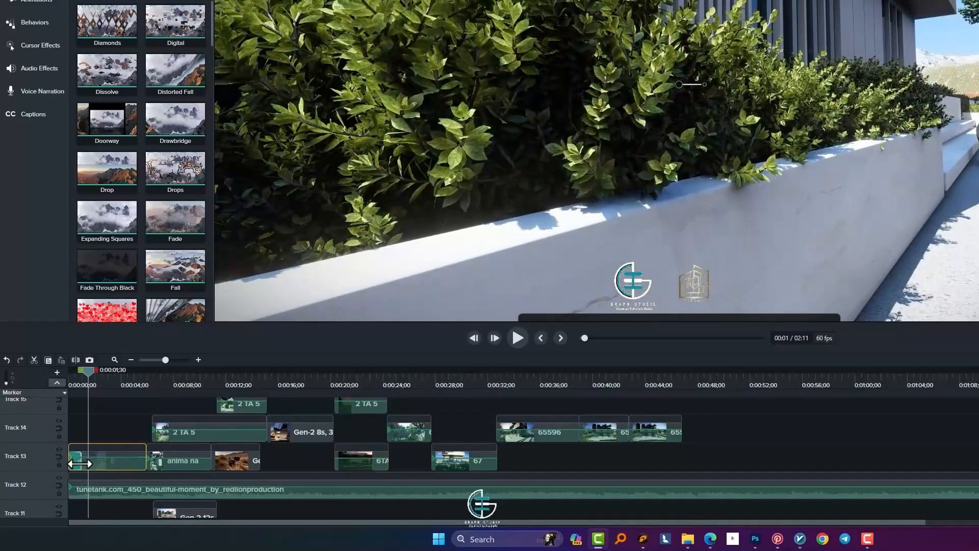
# Step: Enlarge the timeline scale and replay the opening seconds of clip 8 to review its starting transition
pyautogui.moveTo(80, 463)
pyautogui.mouseDown()
pyautogui.moveTo(104, 463)
pyautogui.moveTo(79, 466)
pyautogui.mouseUp()
pyautogui.press('space')
pyautogui.press('space')
pyautogui.press('space')
pyautogui.press('space')
pyautogui.scroll(1, 87, 459)
pyautogui.press('space')
pyautogui.press('space')
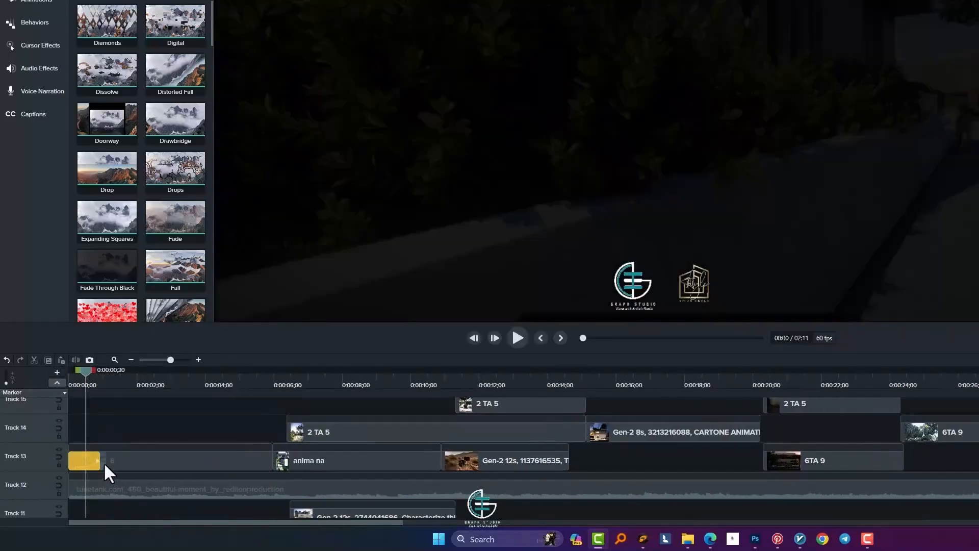
pyautogui.press('space')
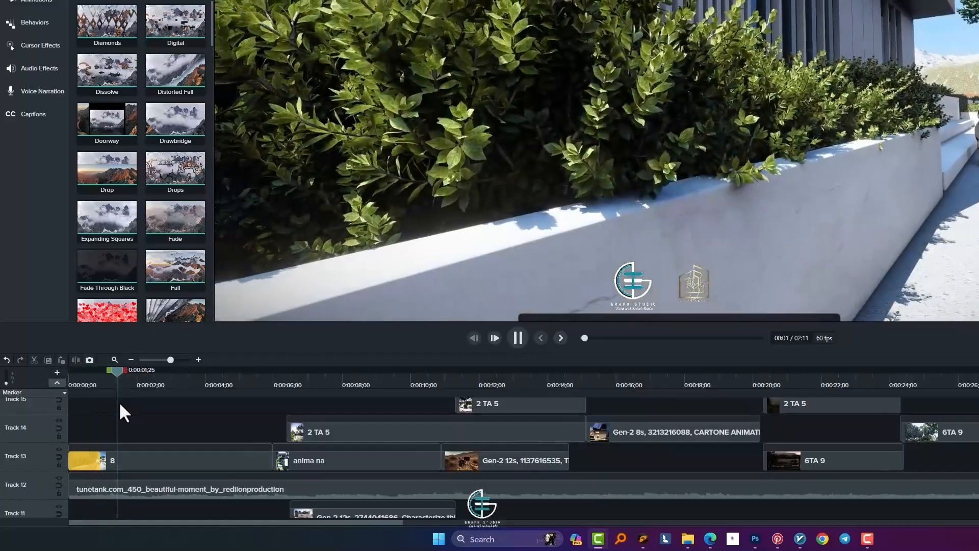
pyautogui.moveTo(149, 390); pyautogui.dragTo(3, 374)
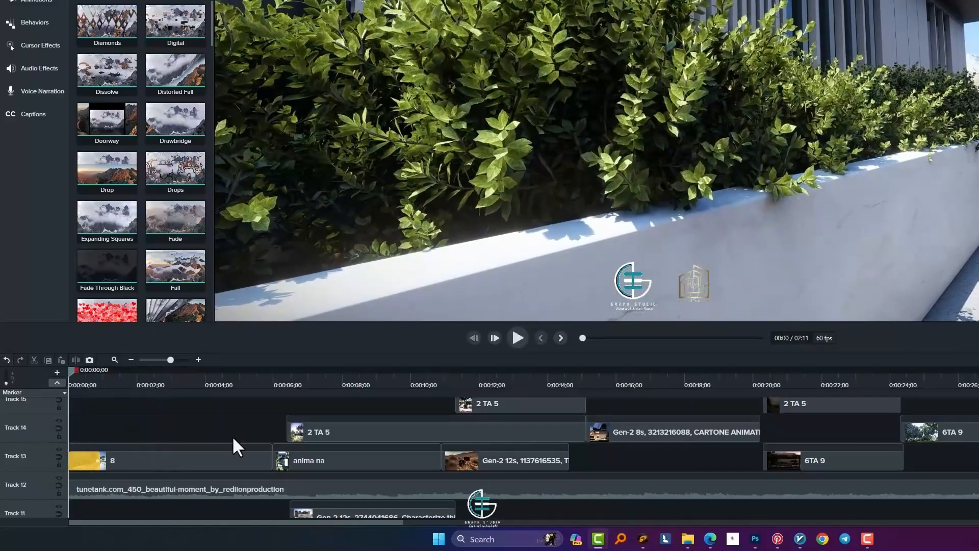
pyautogui.press('space')
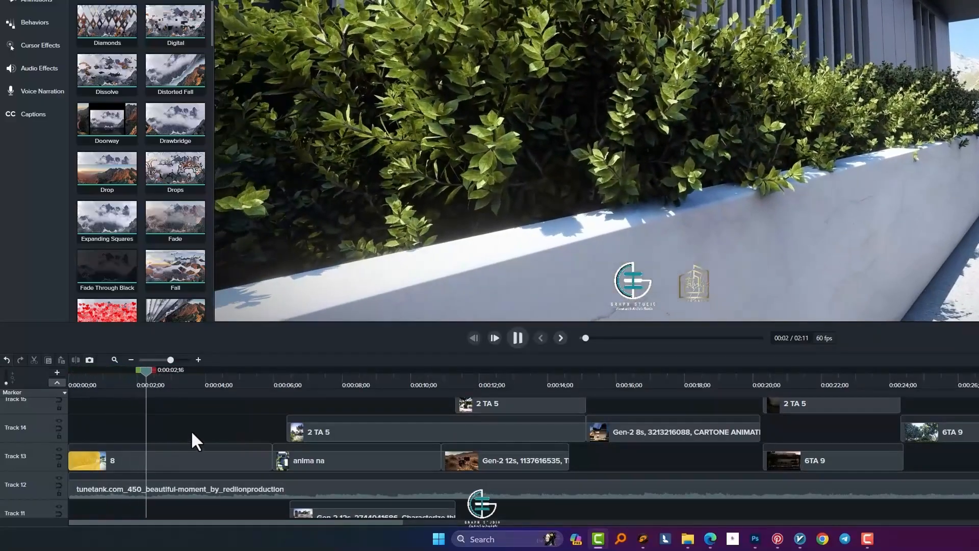
pyautogui.press('space')
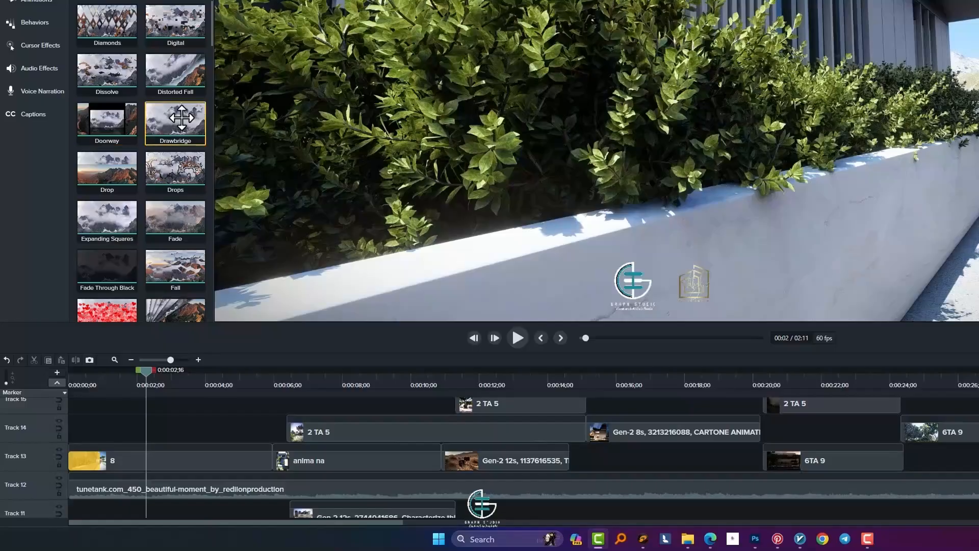
# Step: Try the Flare 2 transition at the start of clip 8 and return the playhead near the beginning
pyautogui.scroll(-1, 174, 87)
pyautogui.scroll(-5, 173, 87)
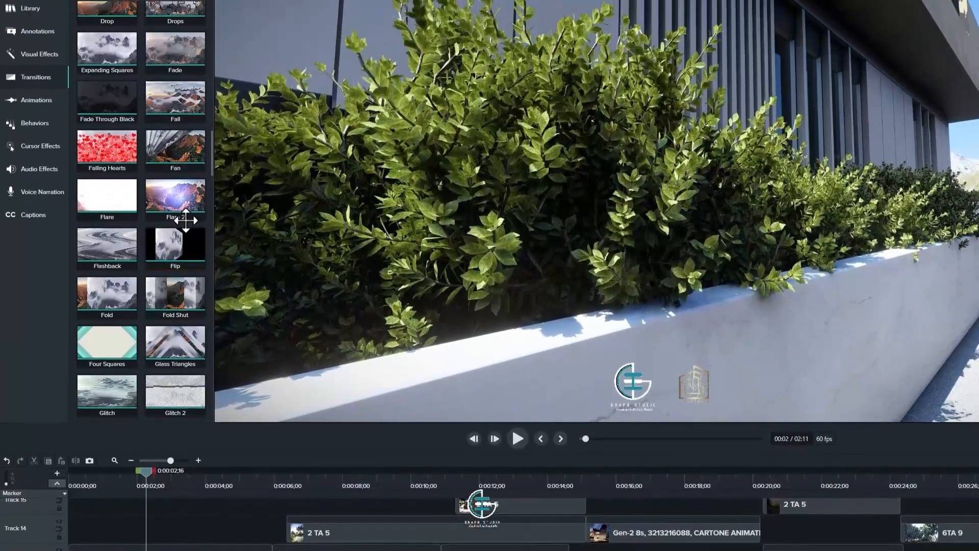
pyautogui.moveTo(186, 220); pyautogui.dragTo(93, 513)
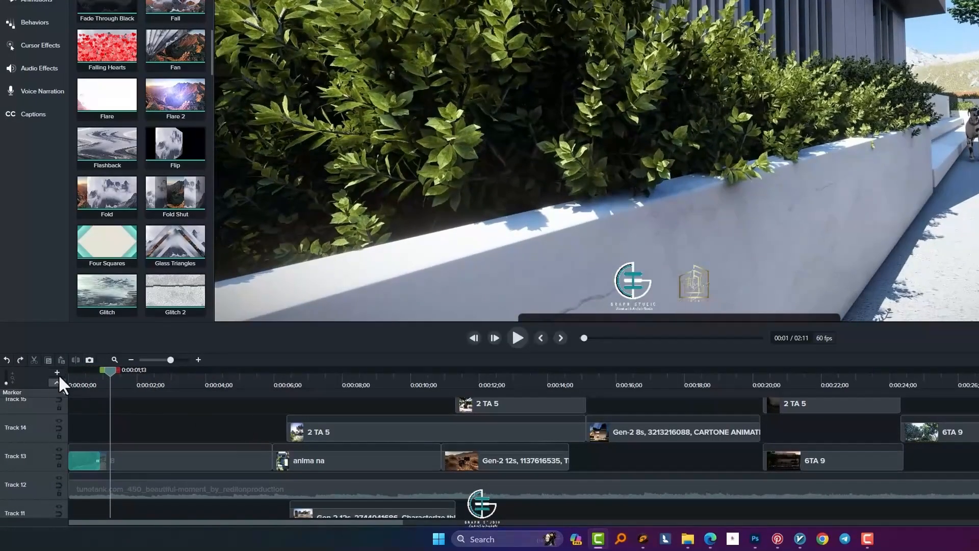
pyautogui.click(71, 378)
# Step: Apply the Glow transition to the start of clip 8 and play the opening seconds
pyautogui.scroll(-3, 140, 225)
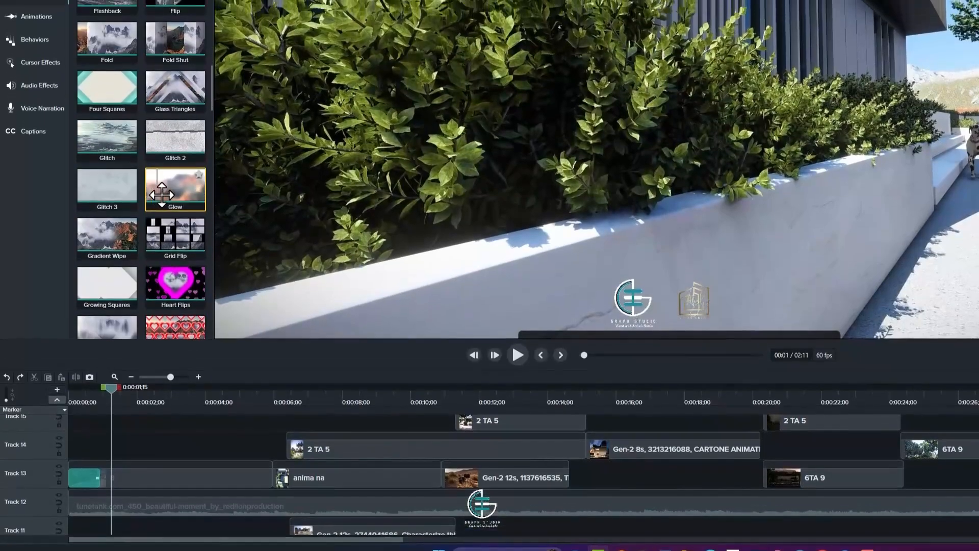
pyautogui.moveTo(162, 194); pyautogui.dragTo(117, 438)
pyautogui.press('space')
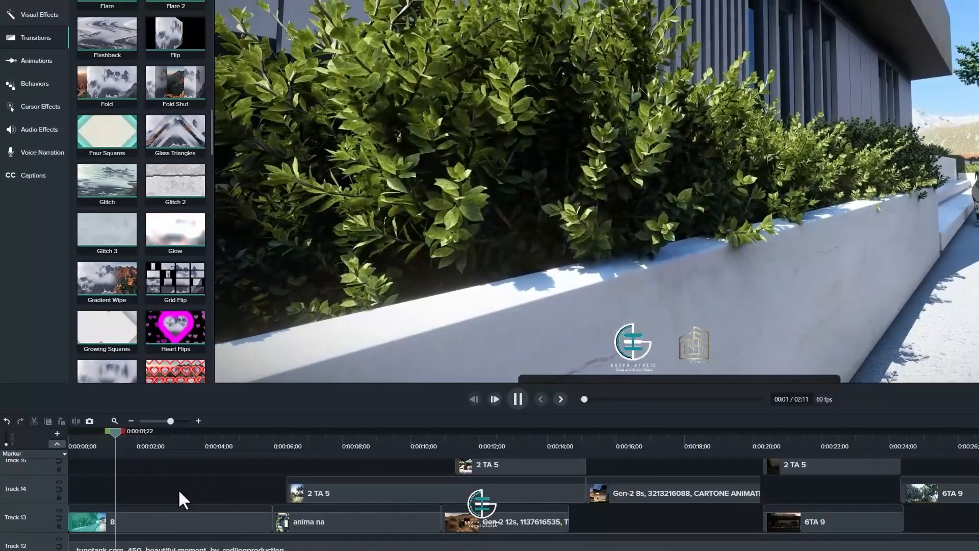
pyautogui.press('space')
# Step: Add the Fade Through Black transition between clip 8 and the anima na clip on Track 13 and preview it
pyautogui.scroll(1, 112, 214)
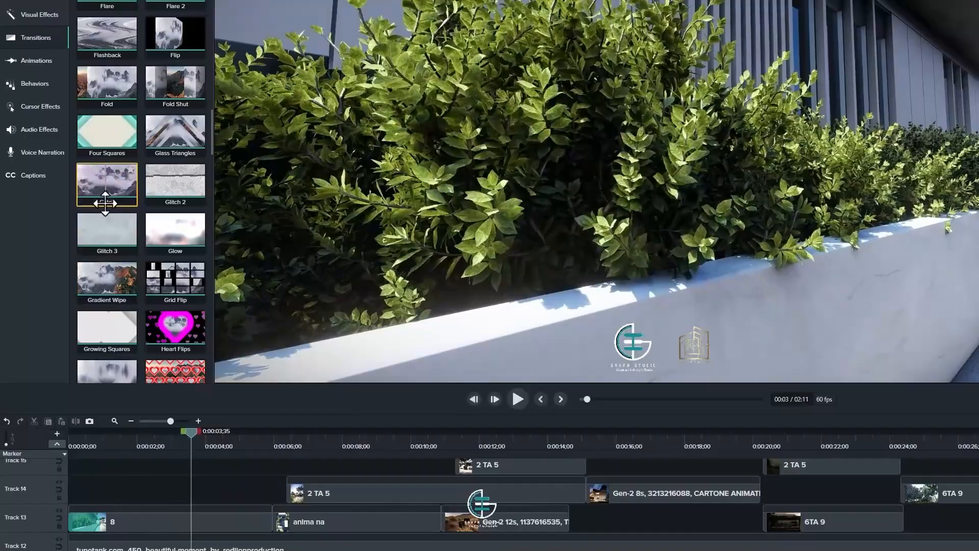
pyautogui.scroll(3, 107, 128)
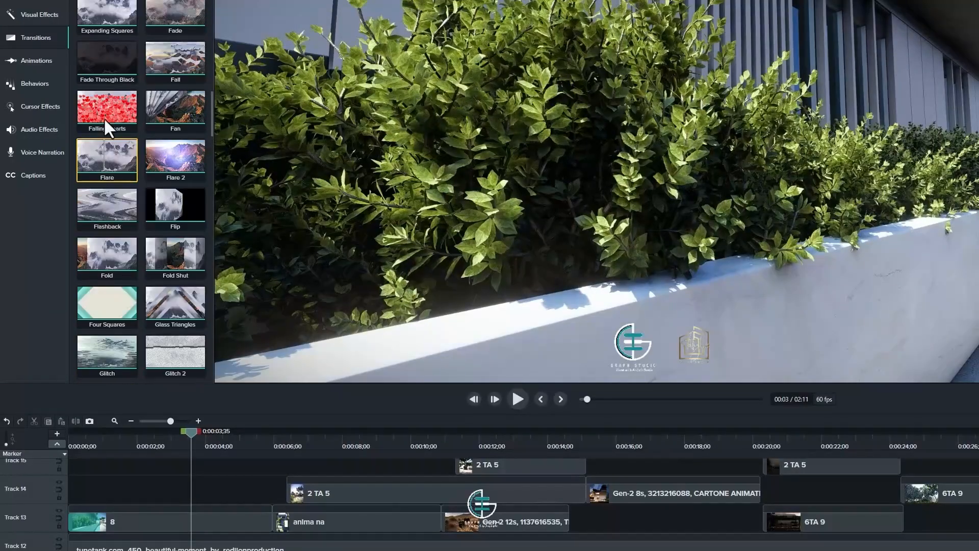
pyautogui.click(114, 84)
pyautogui.press('space')
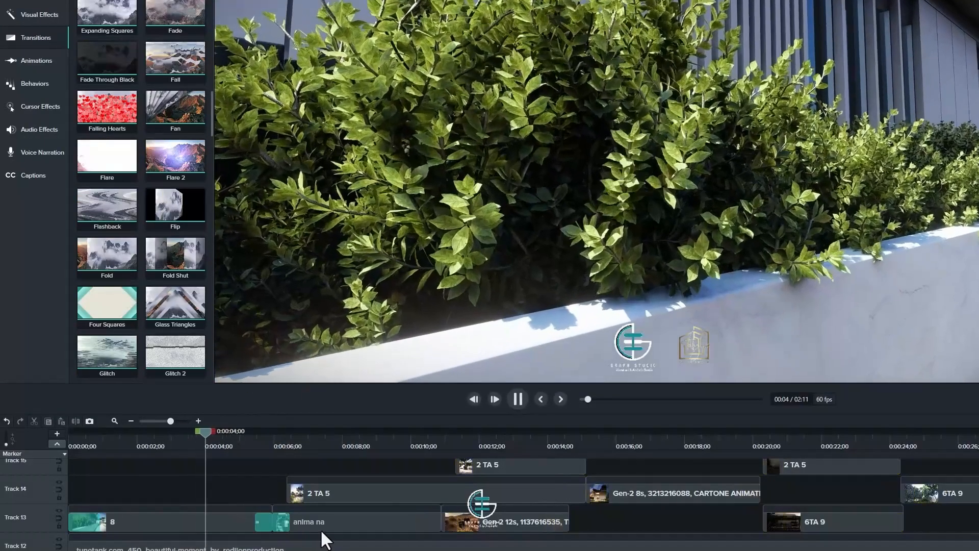
pyautogui.press('space')
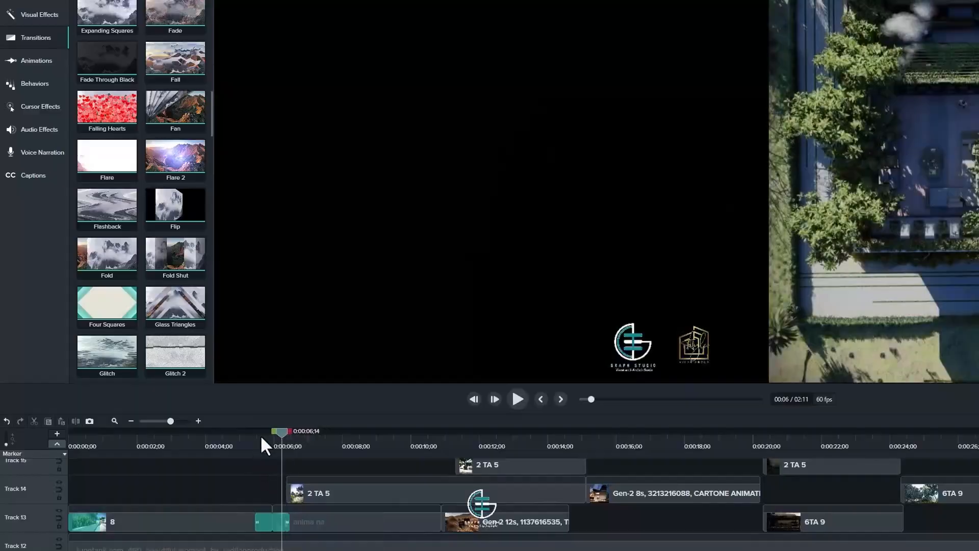
# Step: Play the timeline from the beginning to review the transitions on Track 13
pyautogui.moveTo(260, 435); pyautogui.dragTo(62, 469)
pyautogui.press('space')
pyautogui.press('space')
pyautogui.press('space')
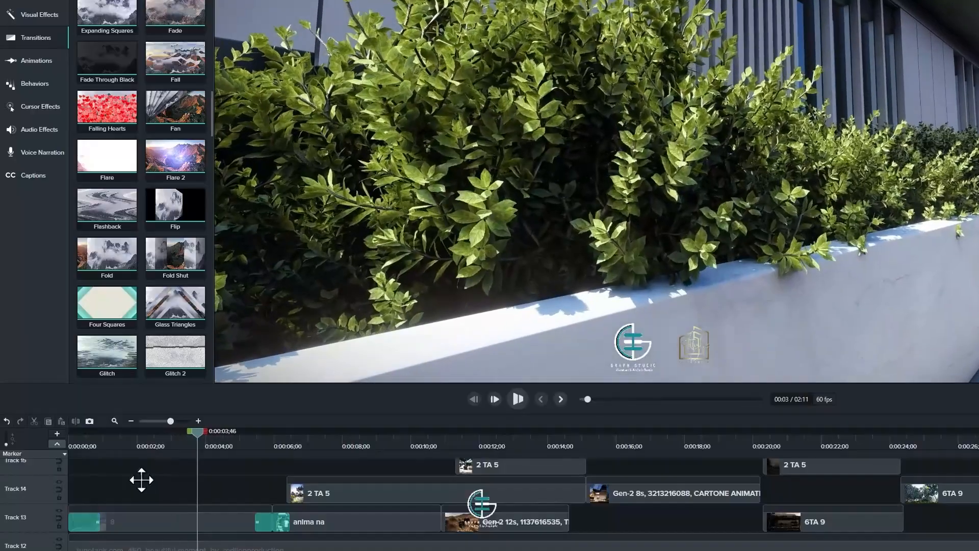
# Step: Try cutting the range from 0:00:03;46 to 0:00:05;58 out of the timeline and play across the join
pyautogui.moveTo(205, 430); pyautogui.dragTo(276, 454)
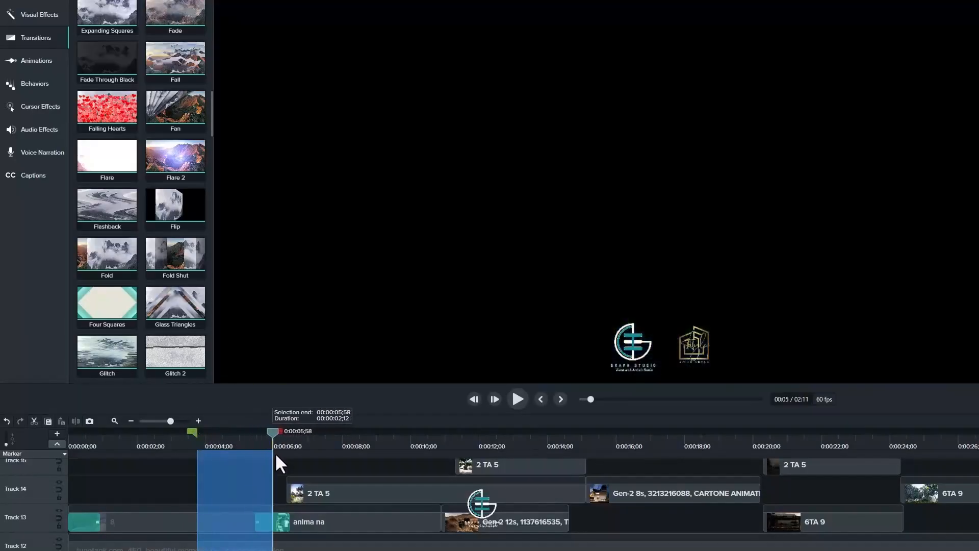
pyautogui.click(37, 423)
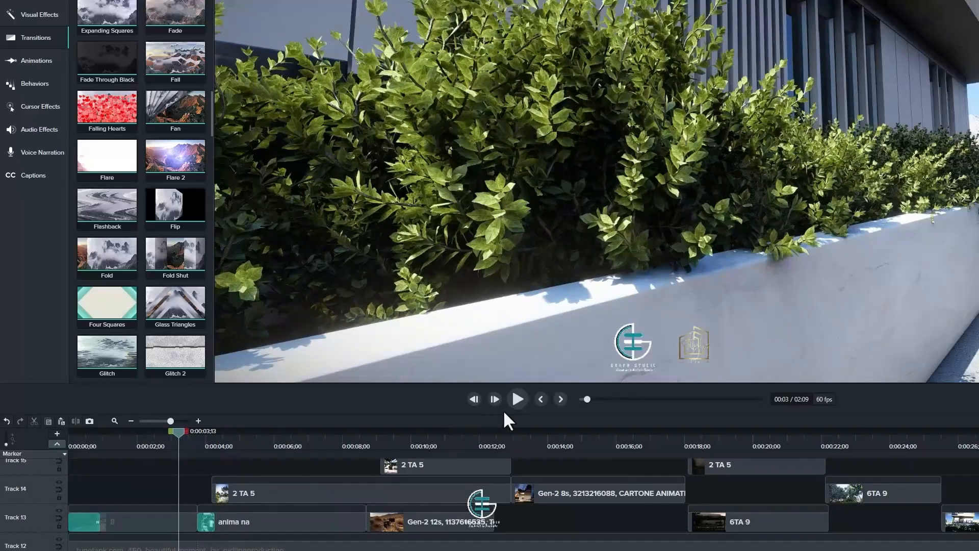
pyautogui.click(512, 402)
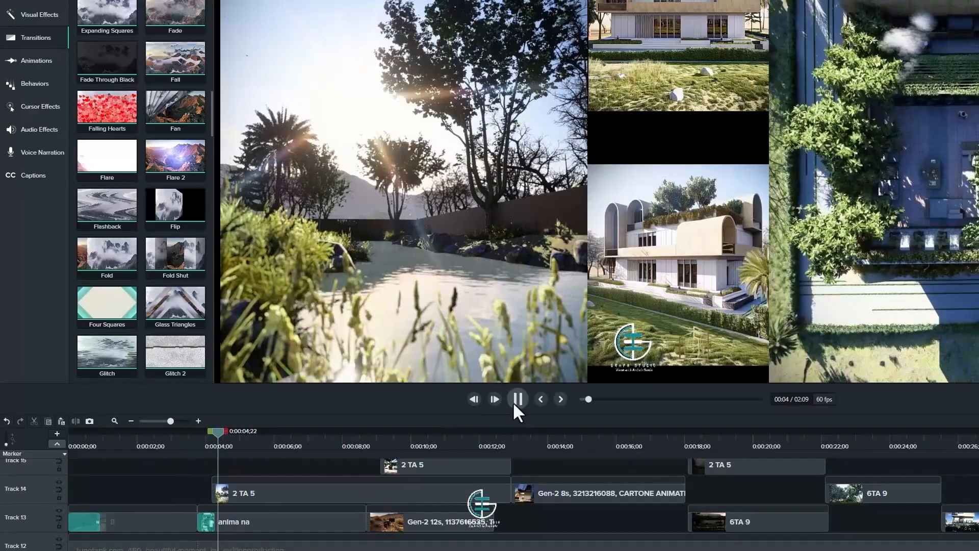
pyautogui.click(512, 401)
pyautogui.moveTo(219, 438); pyautogui.dragTo(200, 436)
# Step: Examine which tracks and clips the selected range crosses, including a closer view of the timeline
pyautogui.scroll(-3, 213, 504)
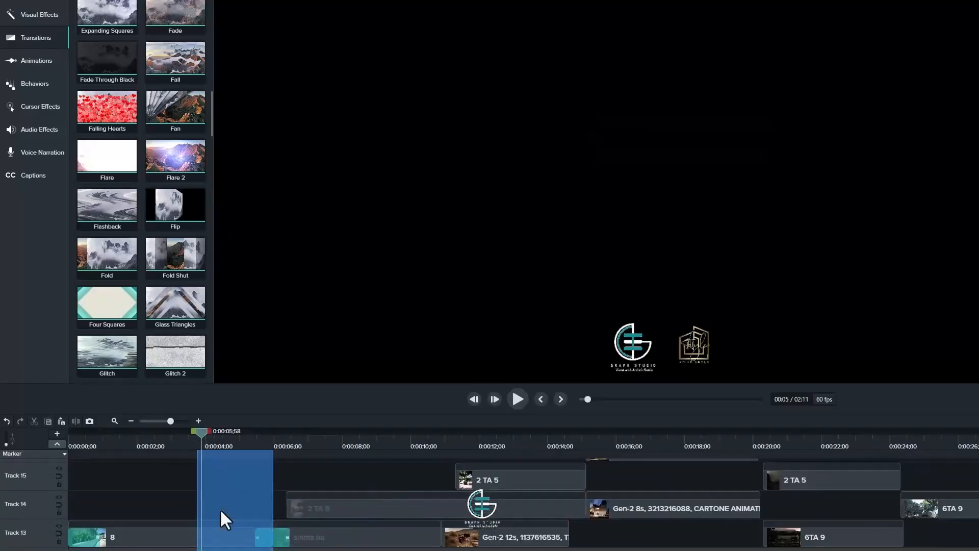
pyautogui.scroll(-5, 219, 509)
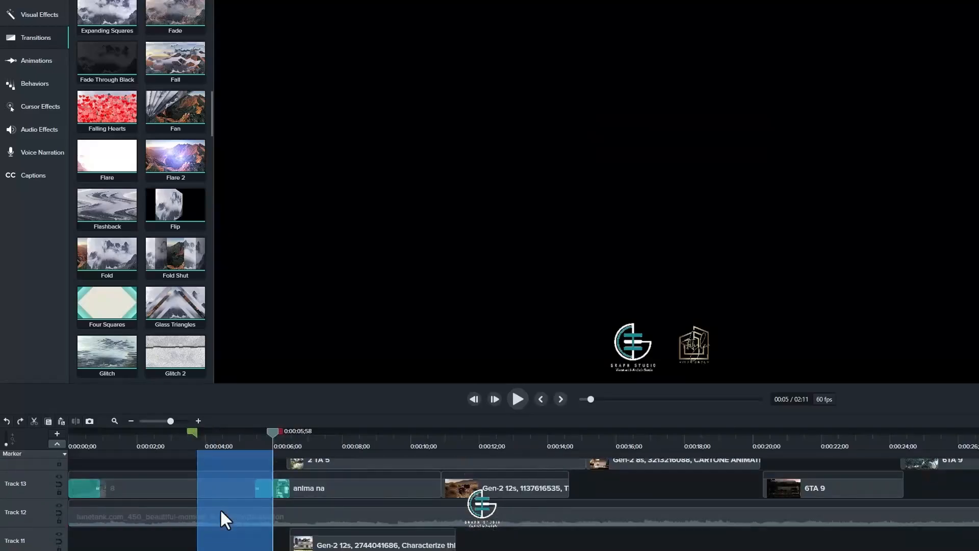
pyautogui.scroll(6, 237, 525)
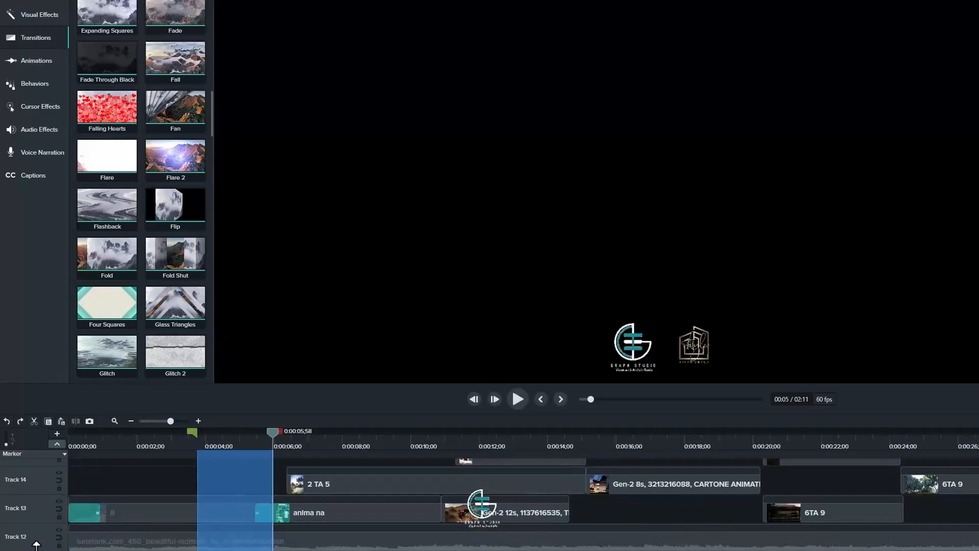
pyautogui.scroll(4, 189, 520)
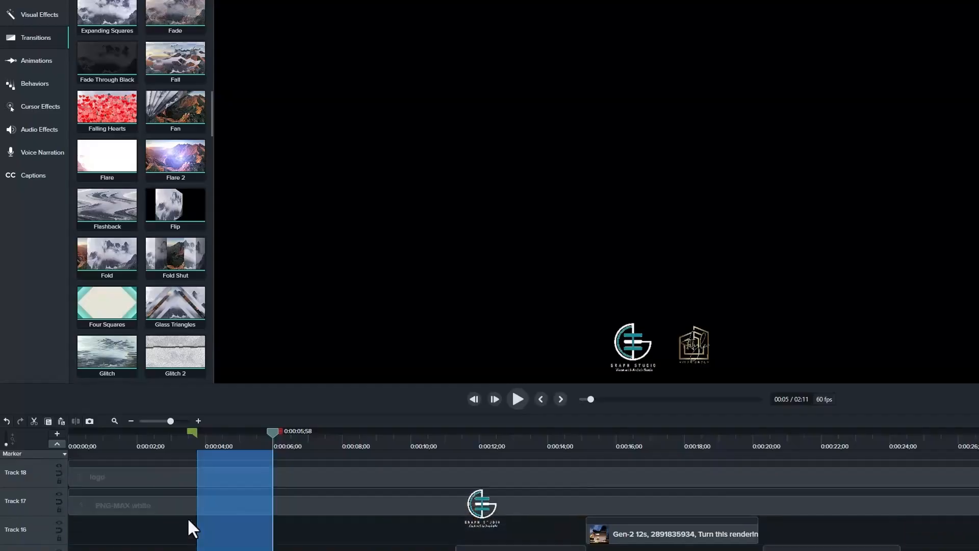
pyautogui.scroll(-3, 145, 510)
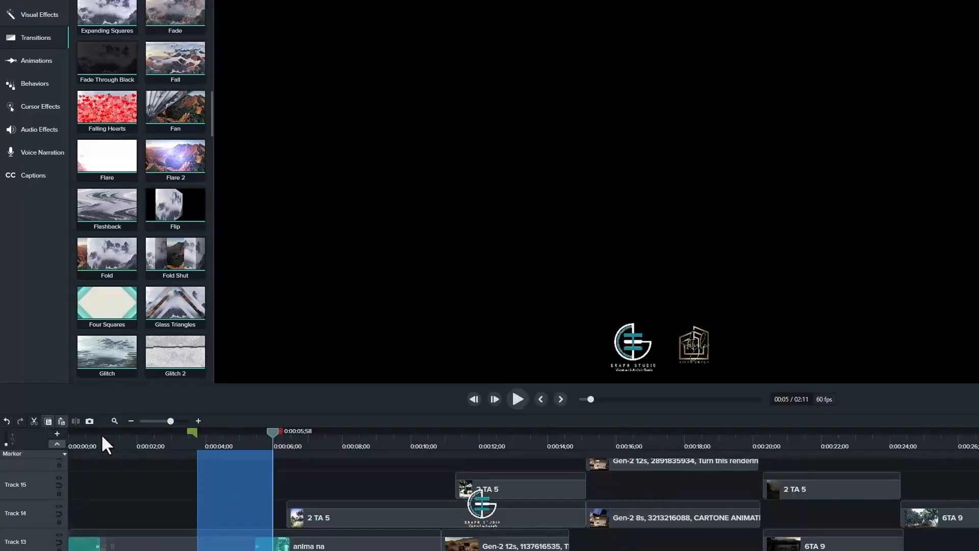
pyautogui.scroll(3, 269, 423)
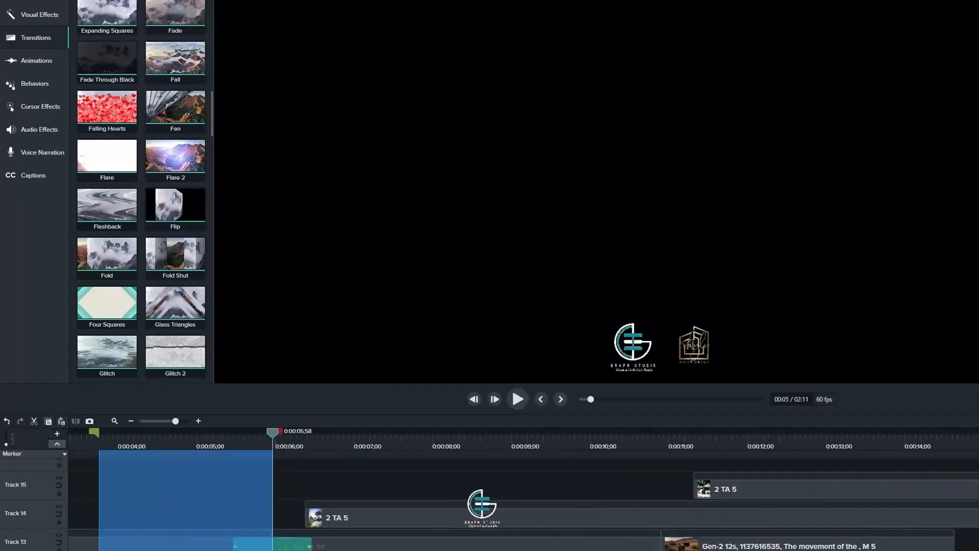
# Step: Remove the Fade Through Black transition between clip 8 and the anima na clip on Track 13 and clear the range selection
pyautogui.click(259, 549)
pyautogui.hotkey('ctrl', 'z')
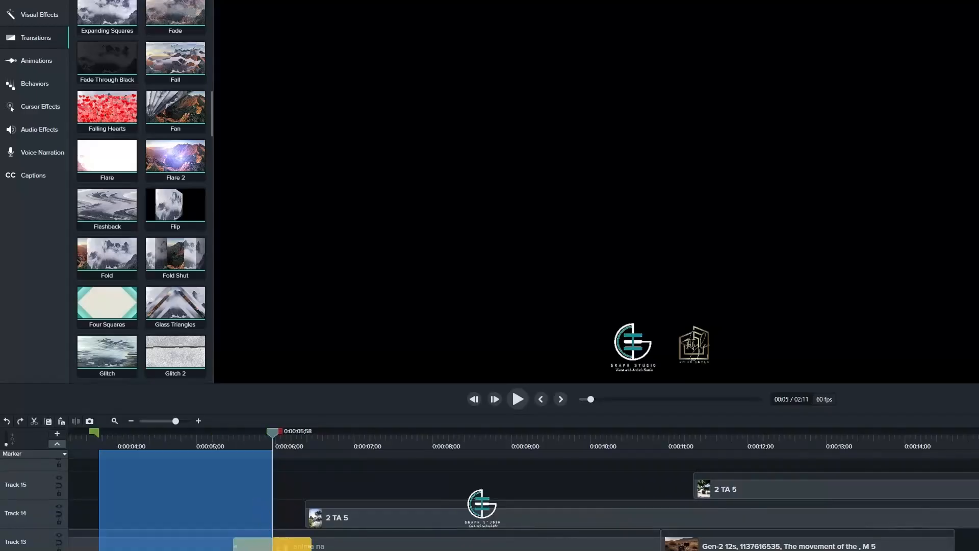
pyautogui.rightClick(280, 434)
pyautogui.click(305, 502)
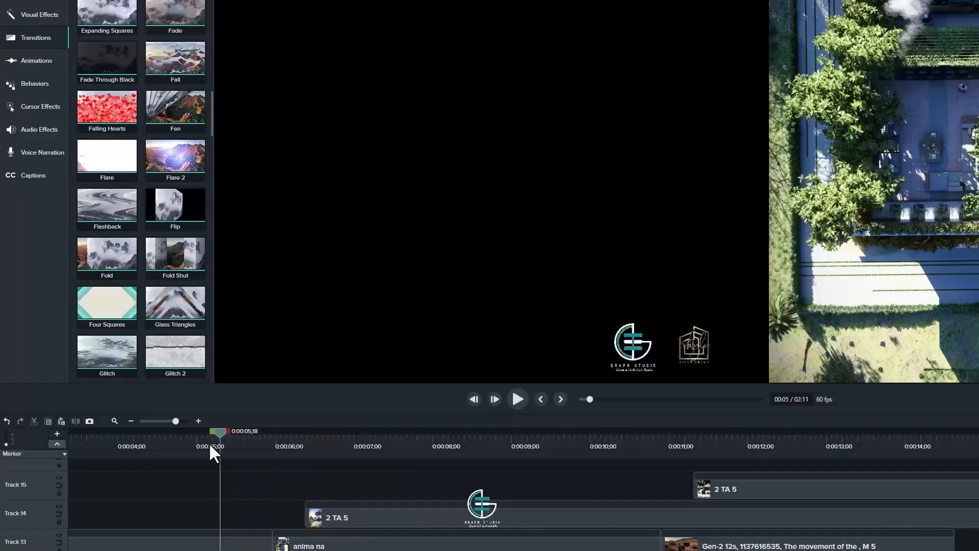
# Step: Play the opening clip from the start, then cut the range from 0:00:04;06 to the beginning of the anima na clip out of the timeline
pyautogui.press('space')
pyautogui.scroll(-3, 208, 489)
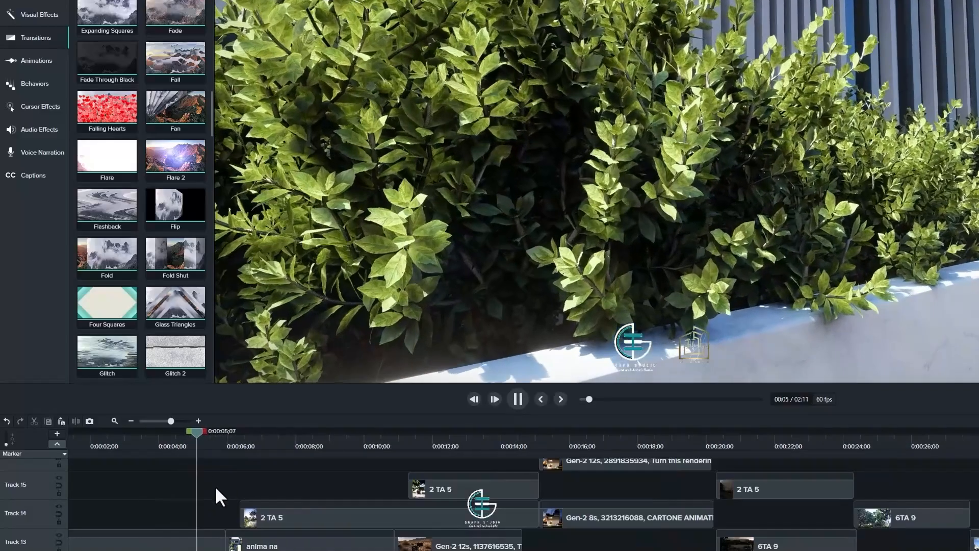
pyautogui.press('space')
pyautogui.moveTo(208, 432); pyautogui.dragTo(49, 444)
pyautogui.press('space')
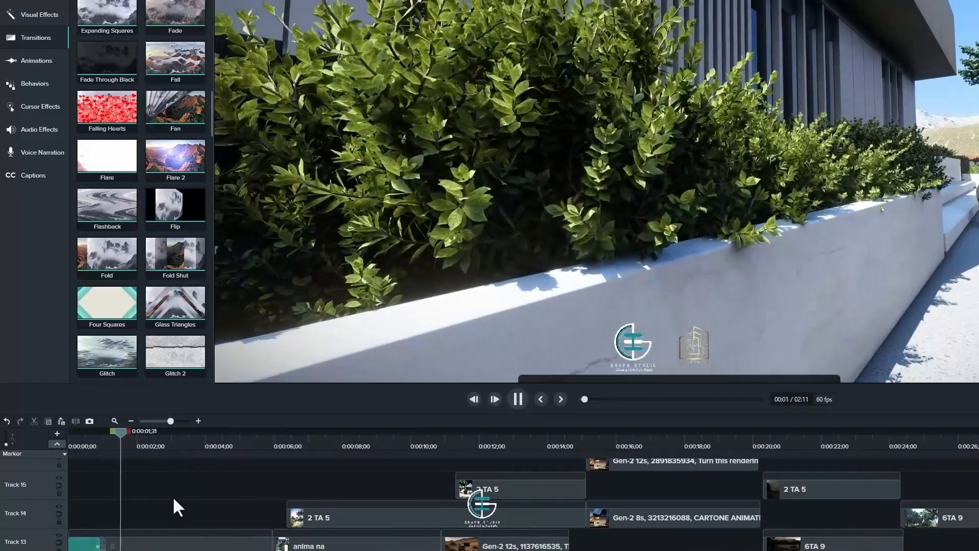
pyautogui.press('space')
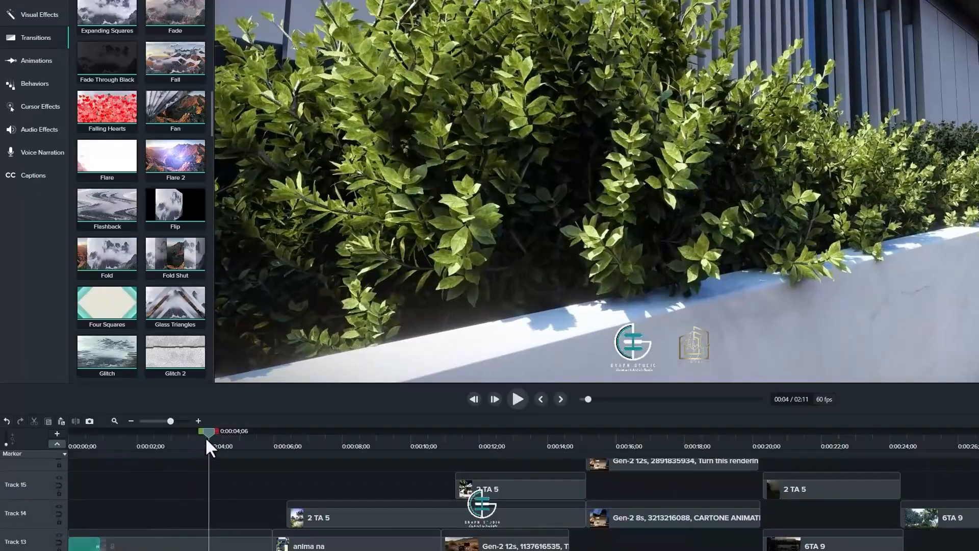
pyautogui.moveTo(216, 432); pyautogui.dragTo(275, 457)
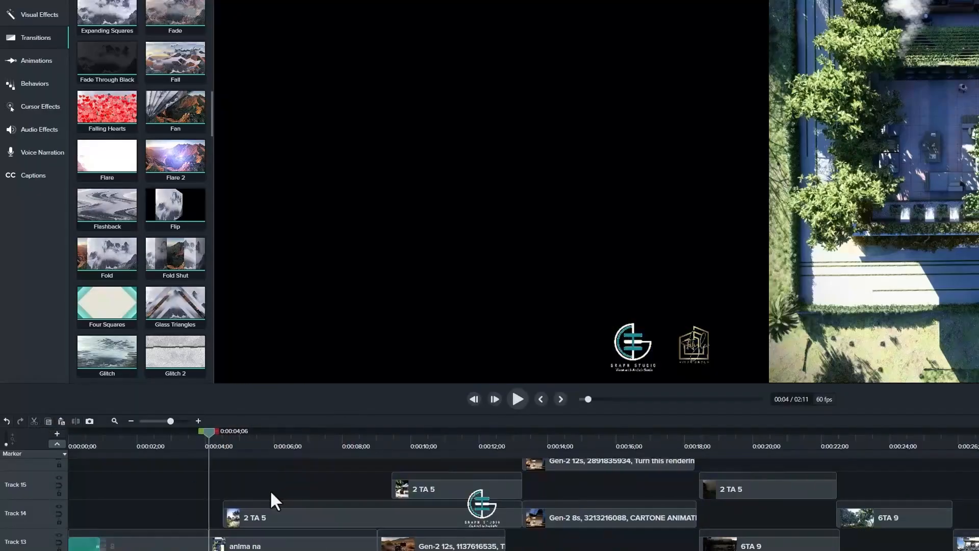
# Step: Try moving the 2 TA 5 clip on Track 14 to 0:00:04;00 and joining the following Gen-2 8s clip to its end
pyautogui.moveTo(215, 437); pyautogui.dragTo(203, 437)
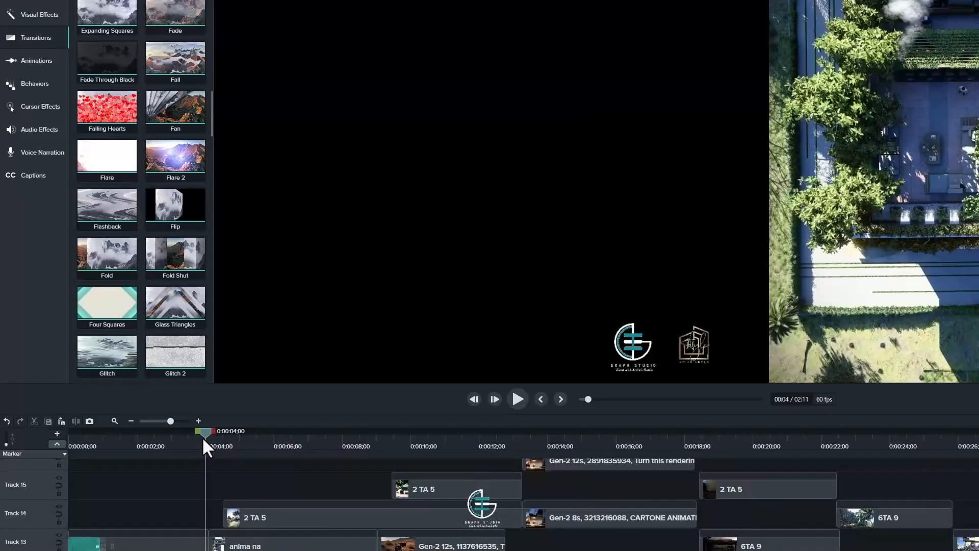
pyautogui.click(232, 513)
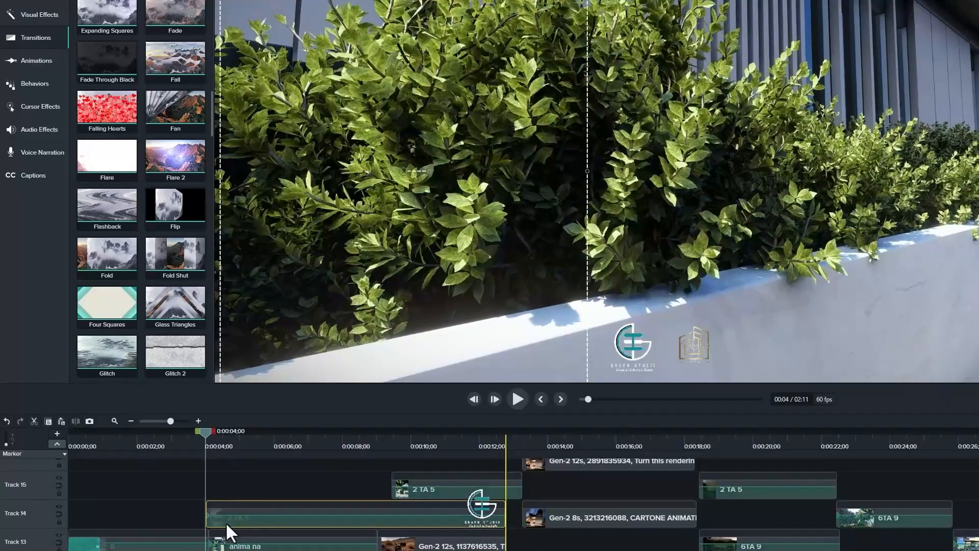
pyautogui.moveTo(226, 523); pyautogui.dragTo(223, 523)
pyautogui.moveTo(555, 519); pyautogui.dragTo(527, 523)
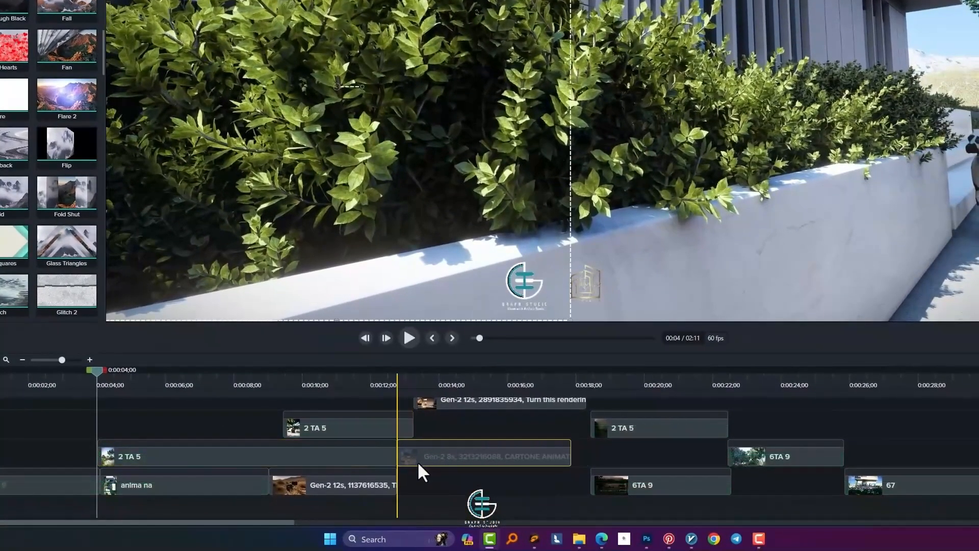
pyautogui.moveTo(417, 461); pyautogui.dragTo(417, 461)
pyautogui.hotkey('ctrl', 'z')
pyautogui.hotkey('ctrl', 'z')
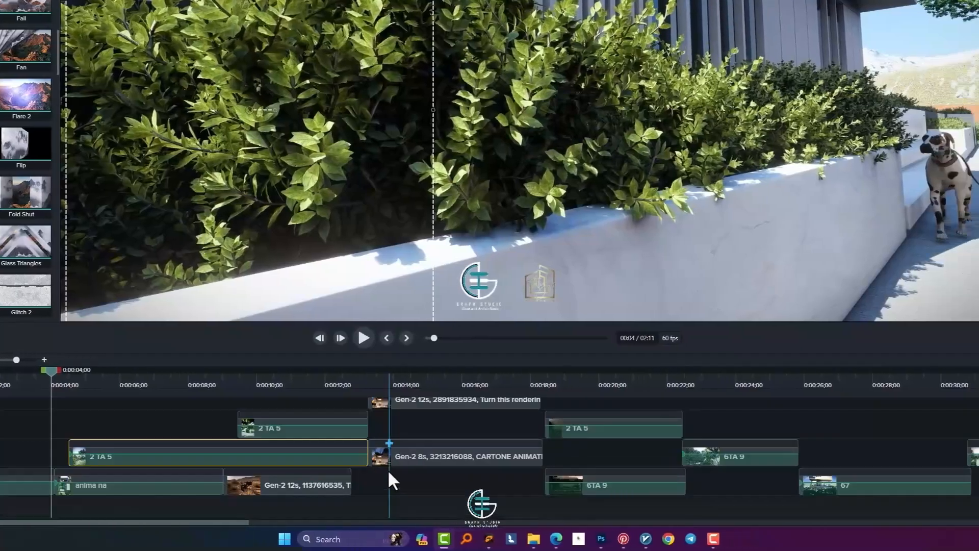
# Step: Try selecting all clips beyond the anima na clip on Tracks 13 to 16 and shifting them earlier together
pyautogui.scroll(-3, 388, 470)
pyautogui.moveTo(779, 492); pyautogui.dragTo(172, 409)
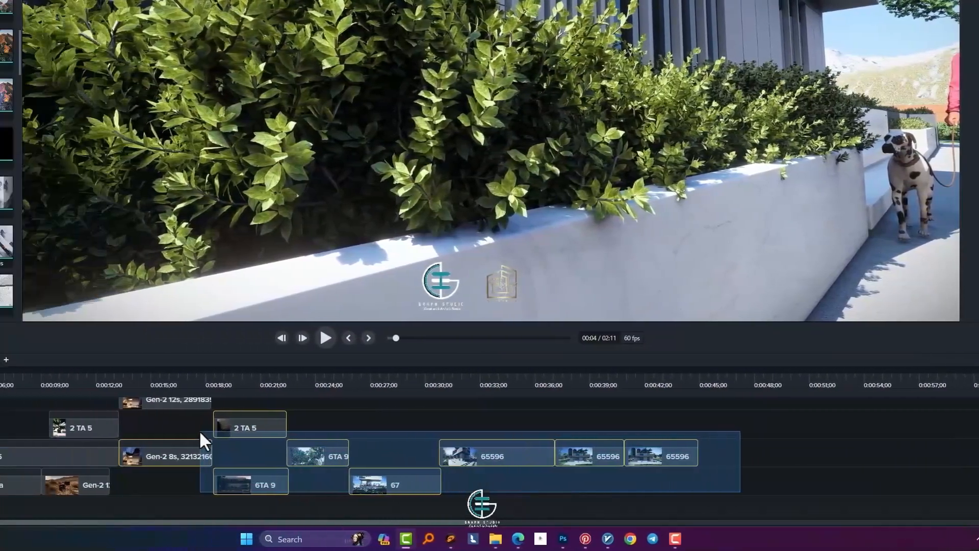
pyautogui.doubleClick(98, 427)
pyautogui.click(662, 495)
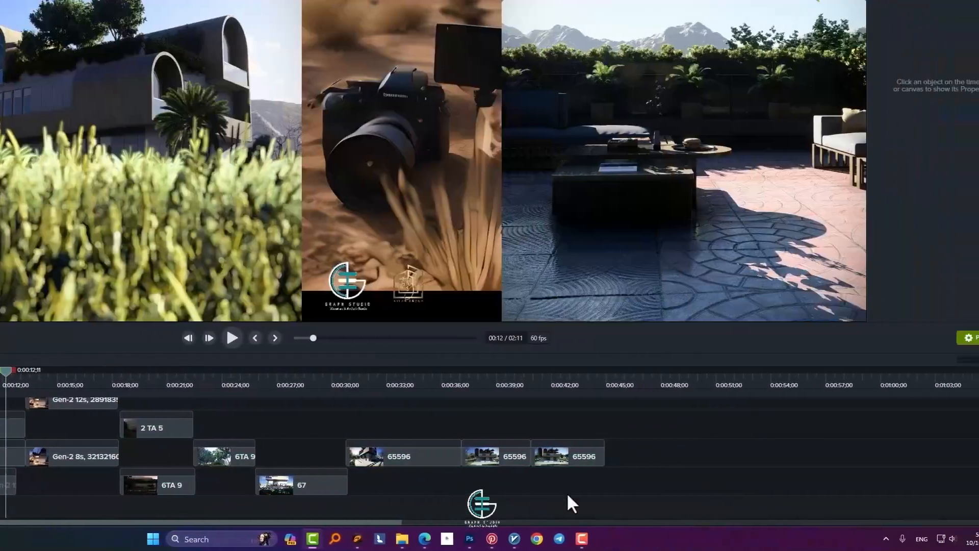
pyautogui.moveTo(588, 488); pyautogui.dragTo(192, 438)
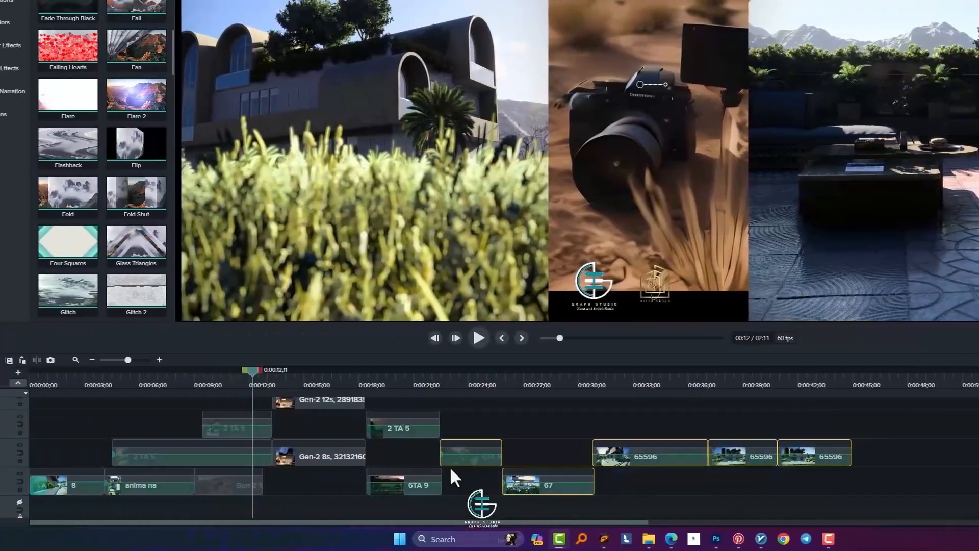
pyautogui.moveTo(172, 478); pyautogui.dragTo(57, 429)
pyautogui.keyDown('ctrl'); pyautogui.click(379, 403); pyautogui.keyUp('ctrl')
pyautogui.keyDown('ctrl'); pyautogui.click(279, 432); pyautogui.keyUp('ctrl')
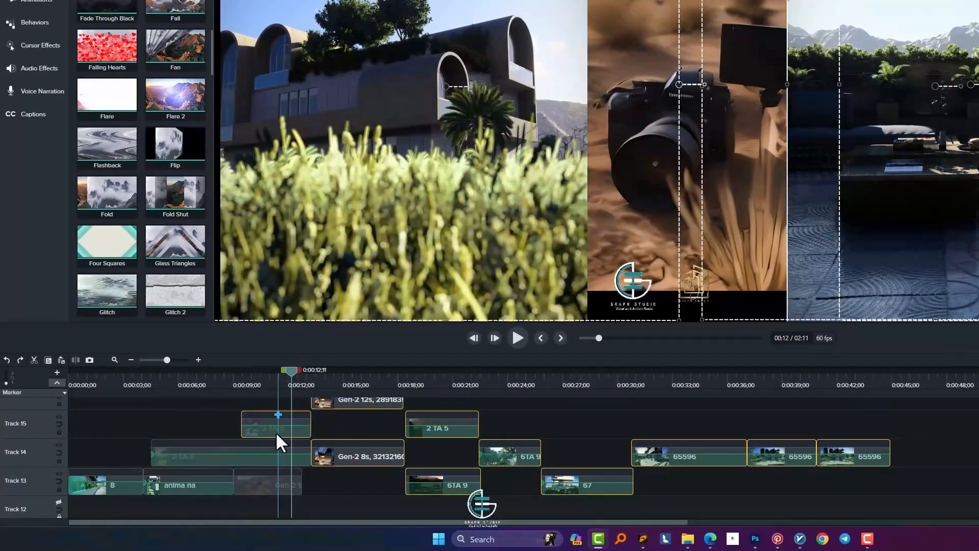
pyautogui.keyDown('ctrl'); pyautogui.click(294, 462); pyautogui.keyUp('ctrl')
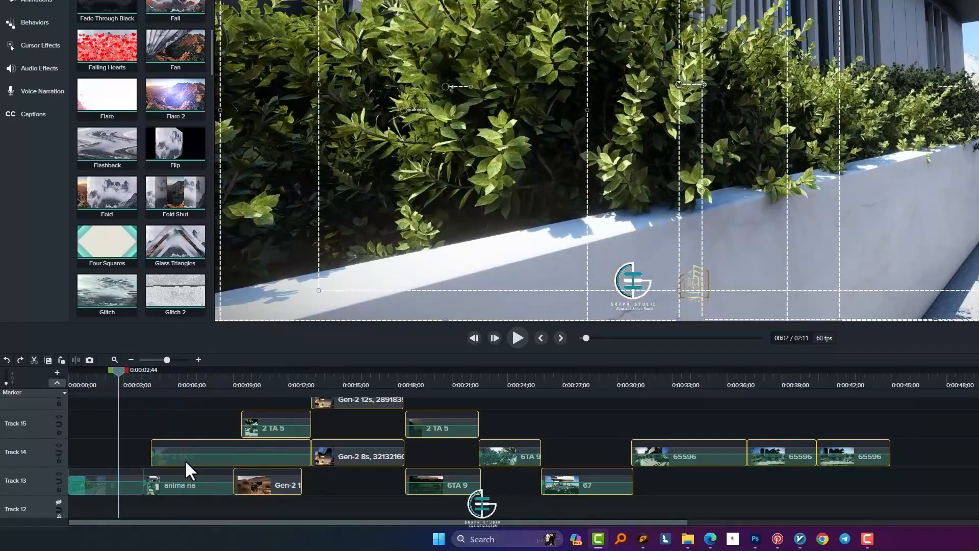
pyautogui.moveTo(186, 462); pyautogui.dragTo(178, 461)
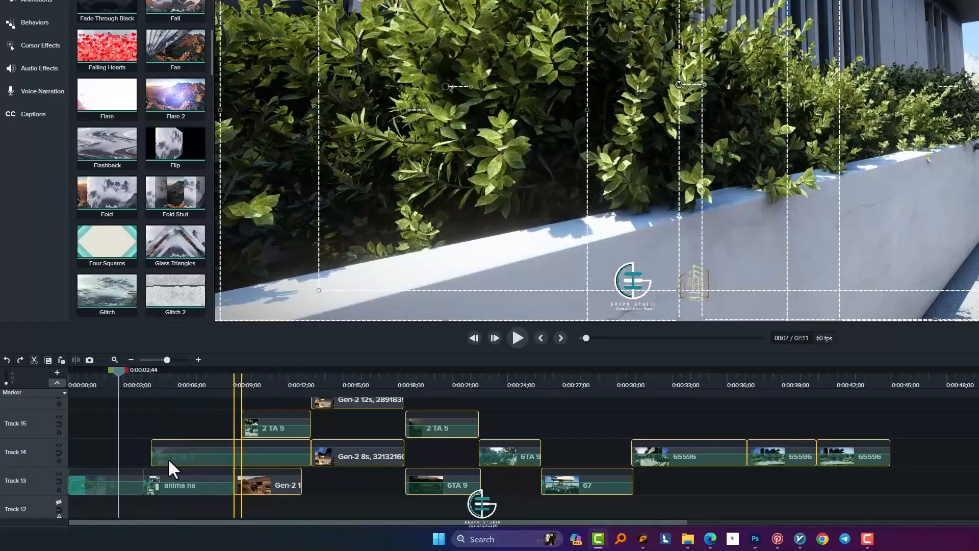
# Step: Examine how the clips on Tracks 11 to 15 line up around the start of the anima na clip and play across it
pyautogui.scroll(3, 248, 441)
pyautogui.scroll(-4, 249, 455)
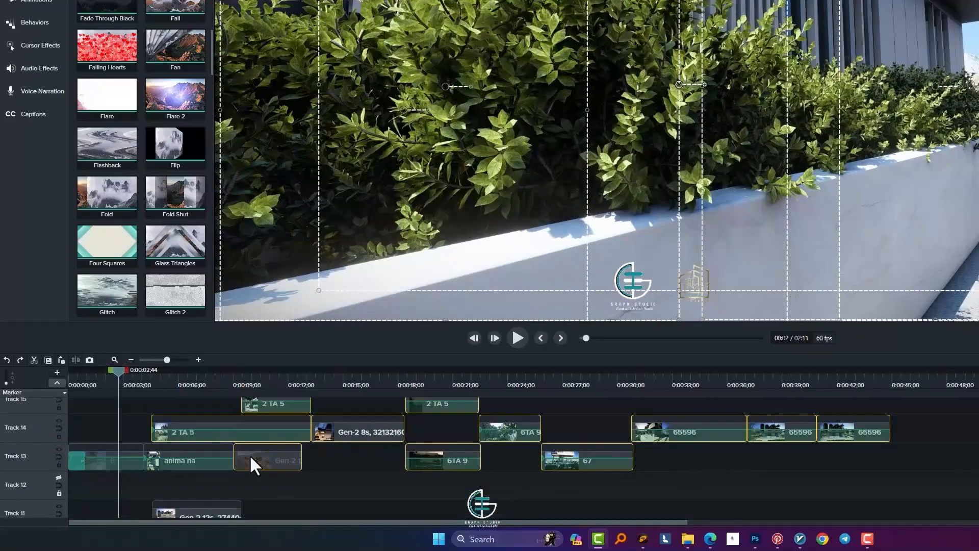
pyautogui.scroll(-3, 249, 456)
pyautogui.scroll(4, 176, 451)
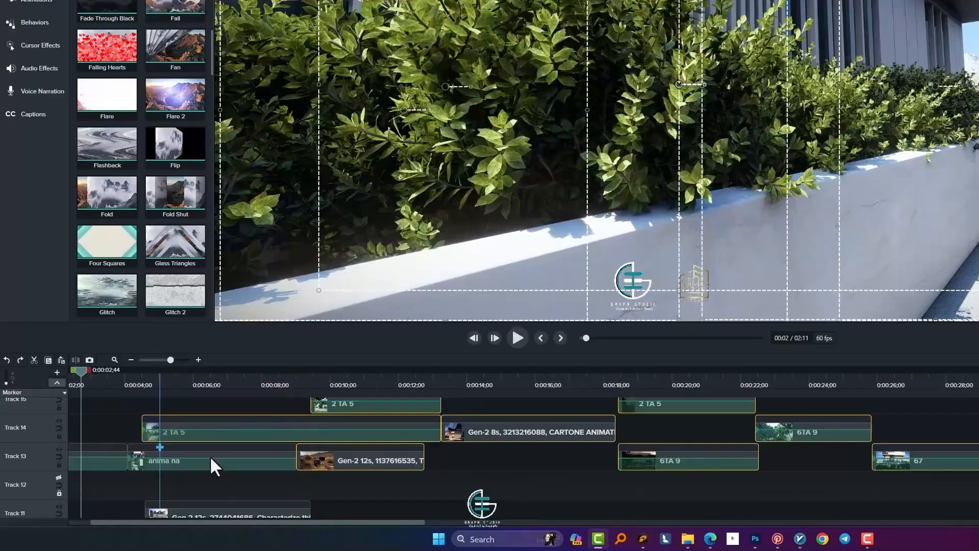
pyautogui.scroll(-2, 219, 457)
pyautogui.press('space')
pyautogui.press('space')
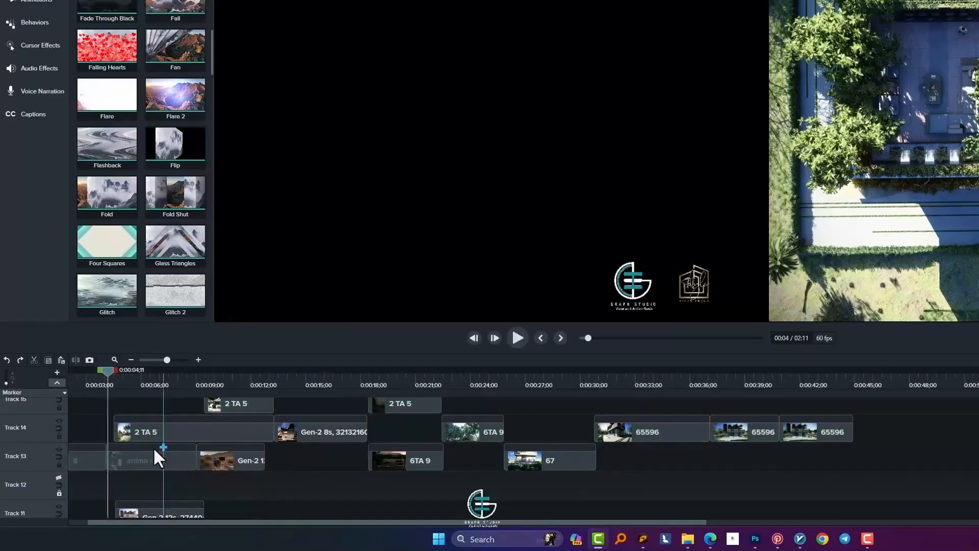
# Step: Move the first 2 TA 5 clip on Track 14 to start together with the anima na clip and preview it
pyautogui.scroll(3, 118, 452)
pyautogui.moveTo(132, 522); pyautogui.dragTo(108, 521)
pyautogui.moveTo(222, 371); pyautogui.dragTo(216, 371)
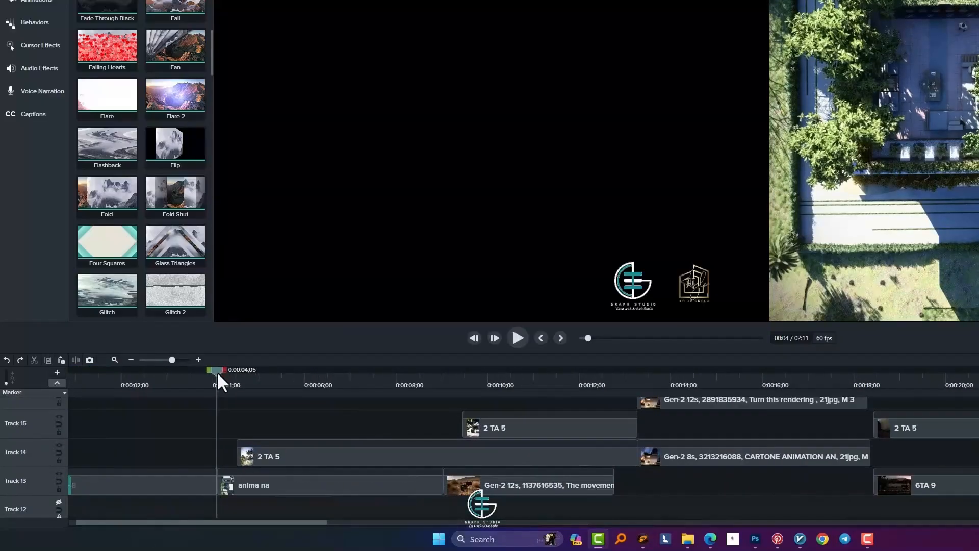
pyautogui.moveTo(250, 455); pyautogui.dragTo(227, 456)
pyautogui.press('space')
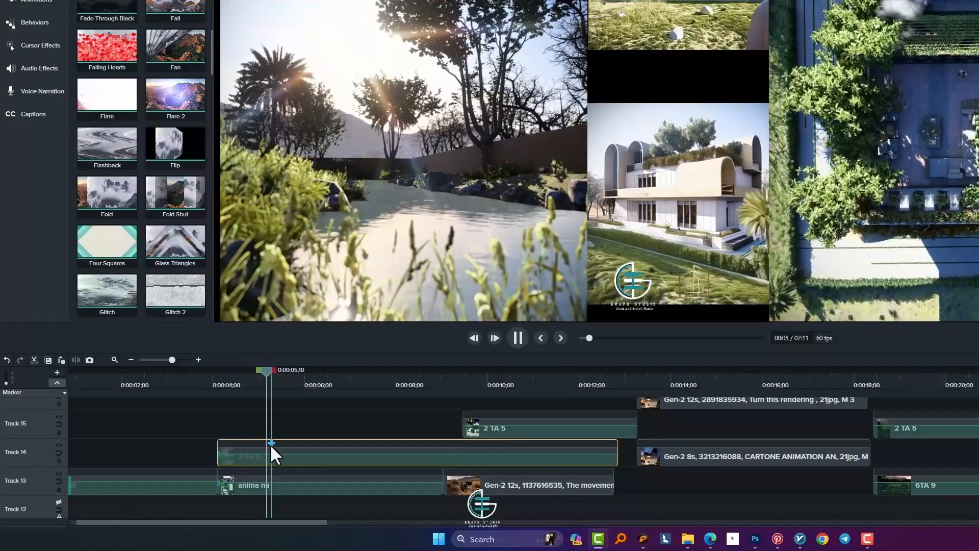
pyautogui.press('space')
# Step: Move the Gen-2 clips on Tracks 10 and 11 together so they start at 0:00:04;02 and play them briefly
pyautogui.scroll(-3, 261, 483)
pyautogui.moveTo(261, 491); pyautogui.dragTo(226, 474)
pyautogui.moveTo(279, 380); pyautogui.dragTo(222, 404)
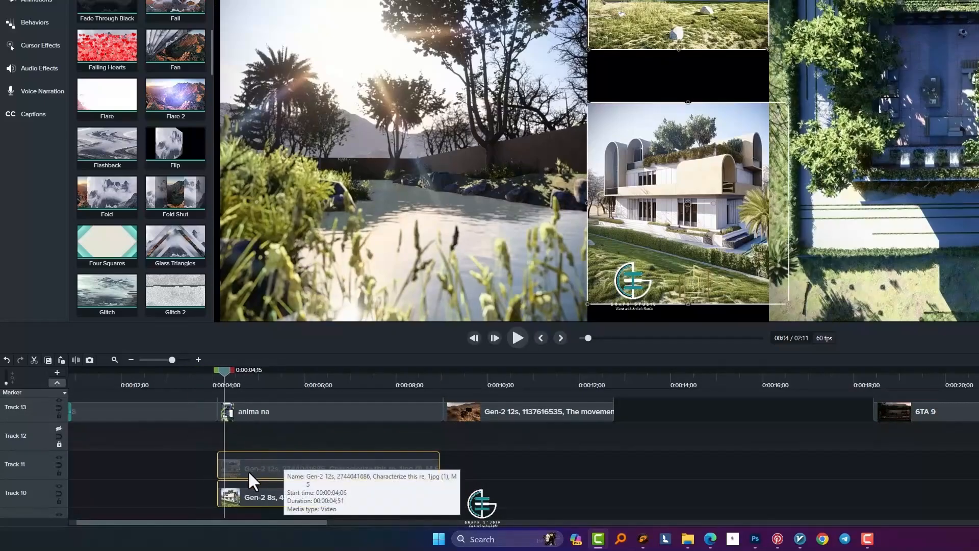
pyautogui.moveTo(248, 470)
pyautogui.mouseDown()
pyautogui.moveTo(262, 471)
pyautogui.moveTo(245, 472)
pyautogui.mouseUp()
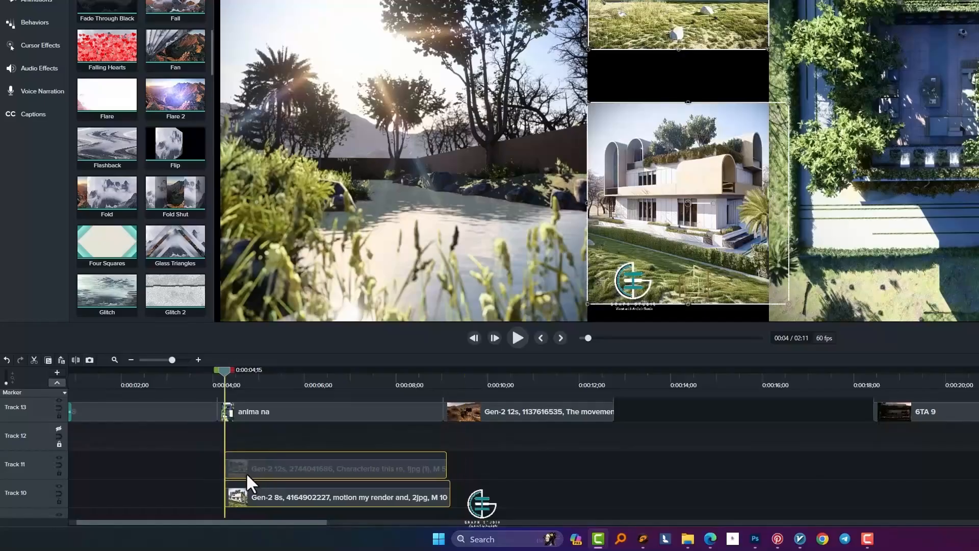
pyautogui.moveTo(224, 371); pyautogui.dragTo(214, 372)
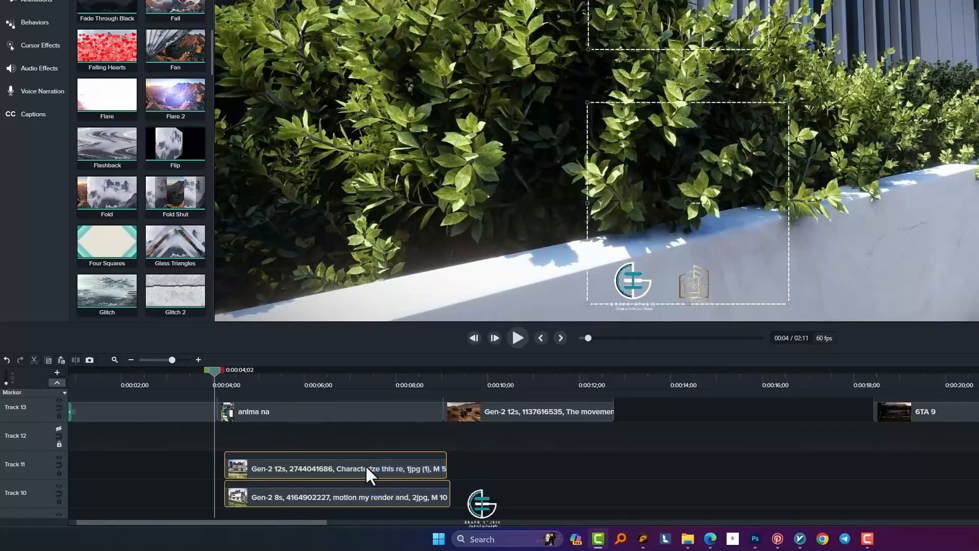
pyautogui.moveTo(253, 468); pyautogui.dragTo(252, 468)
pyautogui.press('space')
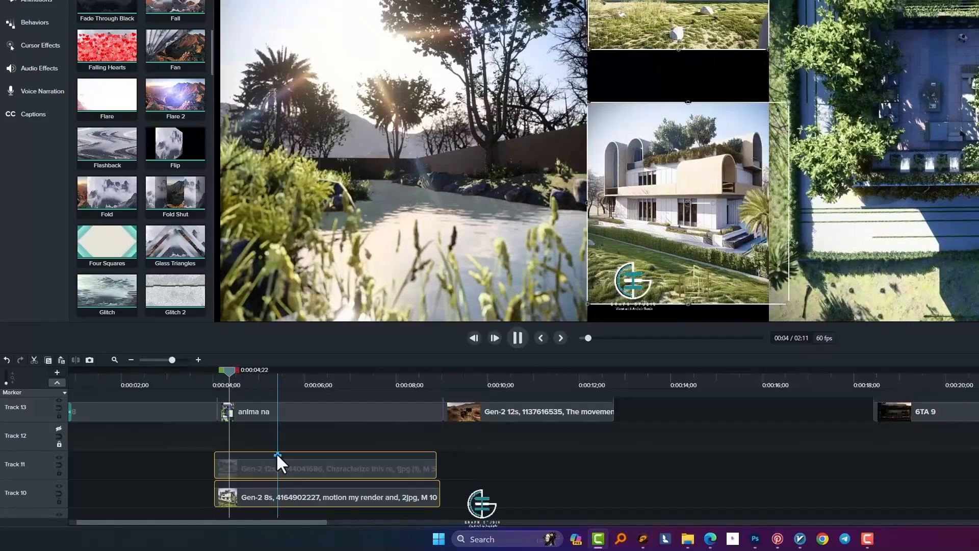
pyautogui.press('space')
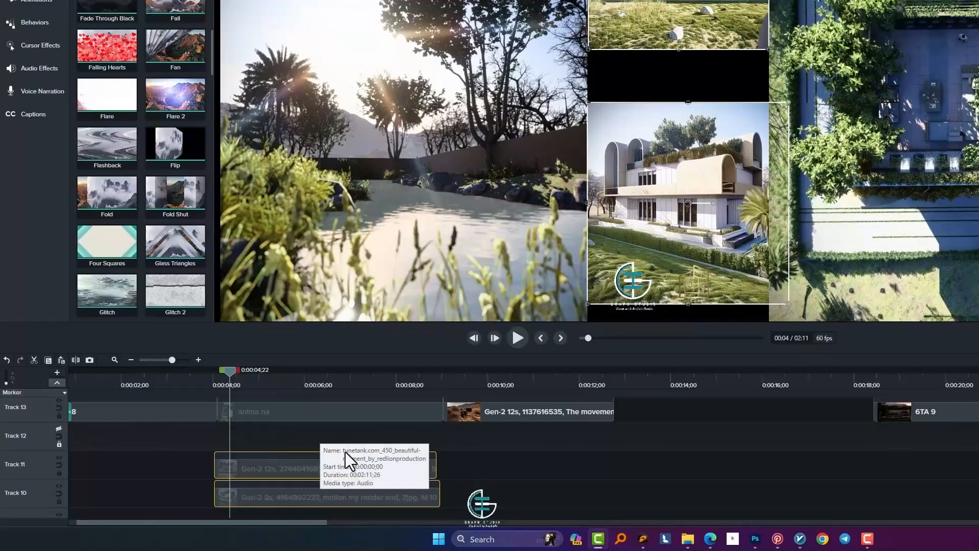
# Step: Play from 0:00:04;22 into the Gen-2 12s camera clip and replay the change of clips around 0:00:09;00
pyautogui.press('space')
pyautogui.press('space')
pyautogui.hscroll(3, 454, 475)
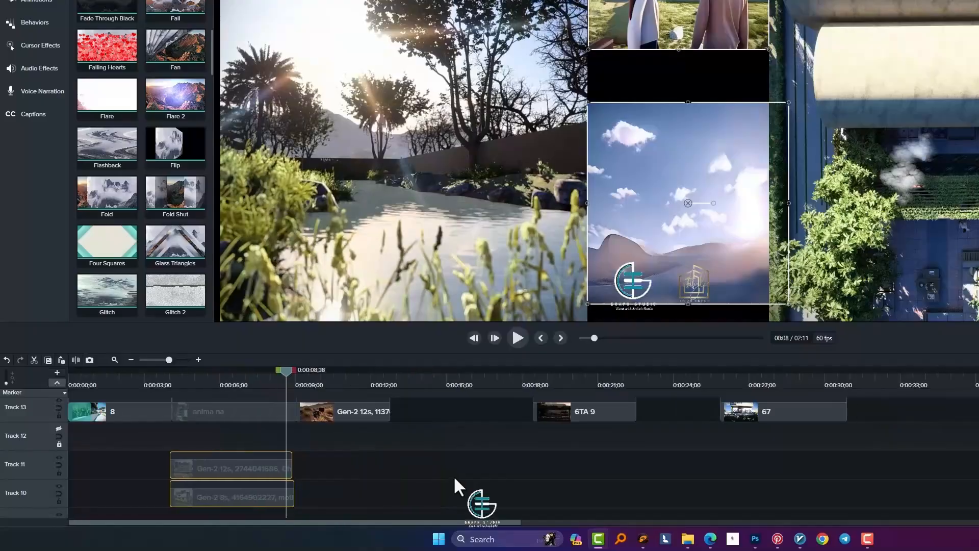
pyautogui.press('space')
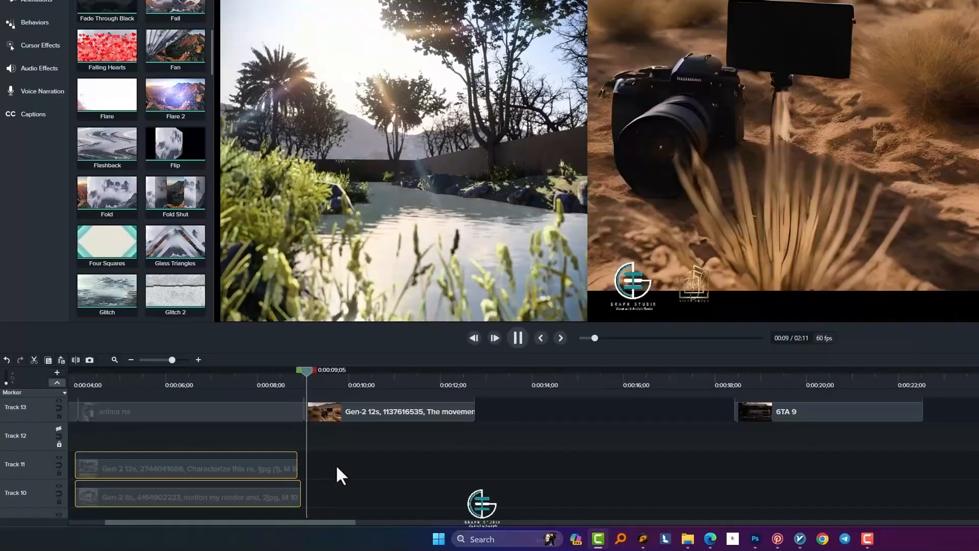
pyautogui.press('space')
pyautogui.moveTo(323, 384); pyautogui.dragTo(254, 380)
pyautogui.press('space')
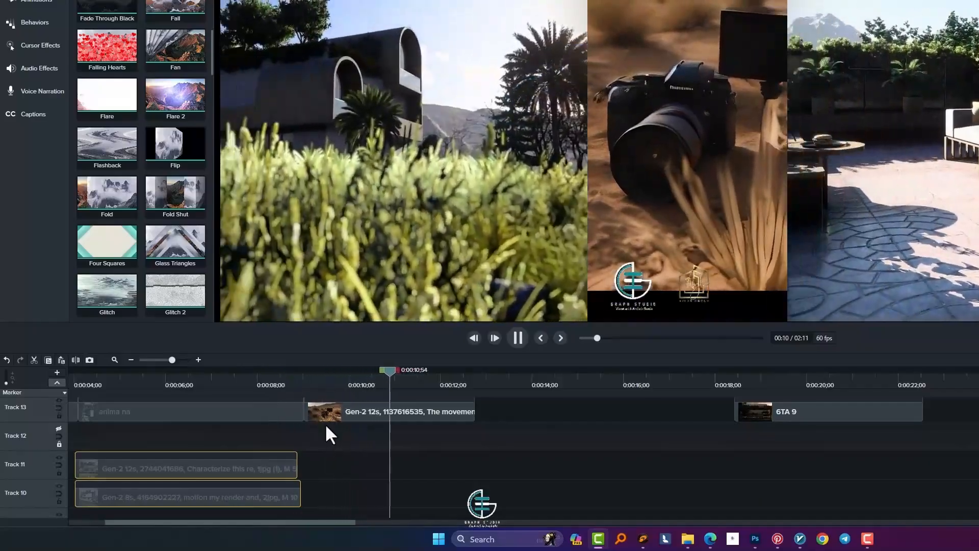
pyautogui.click(359, 410)
pyautogui.scroll(3, 434, 455)
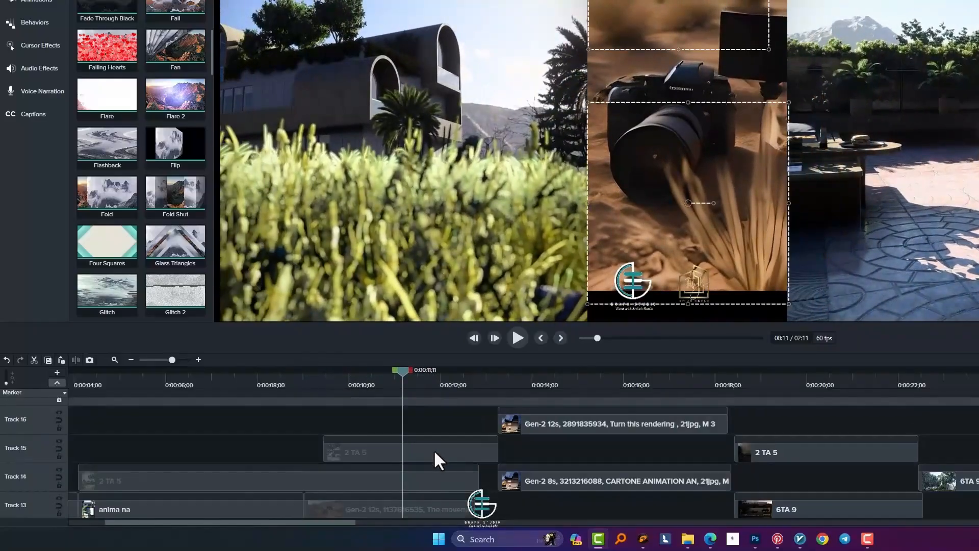
pyautogui.moveTo(404, 379); pyautogui.dragTo(304, 384)
pyautogui.scroll(-3, 313, 416)
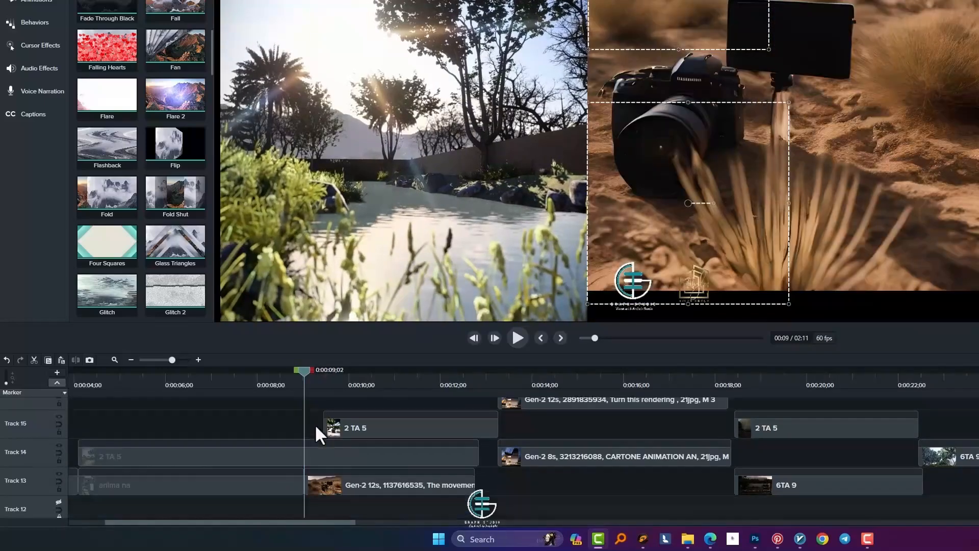
pyautogui.scroll(2, 322, 465)
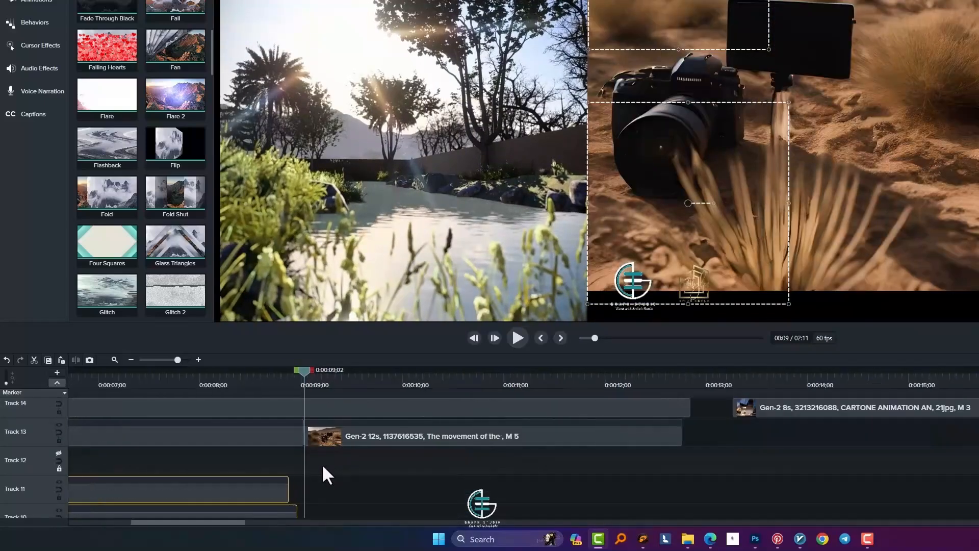
pyautogui.scroll(1, 322, 465)
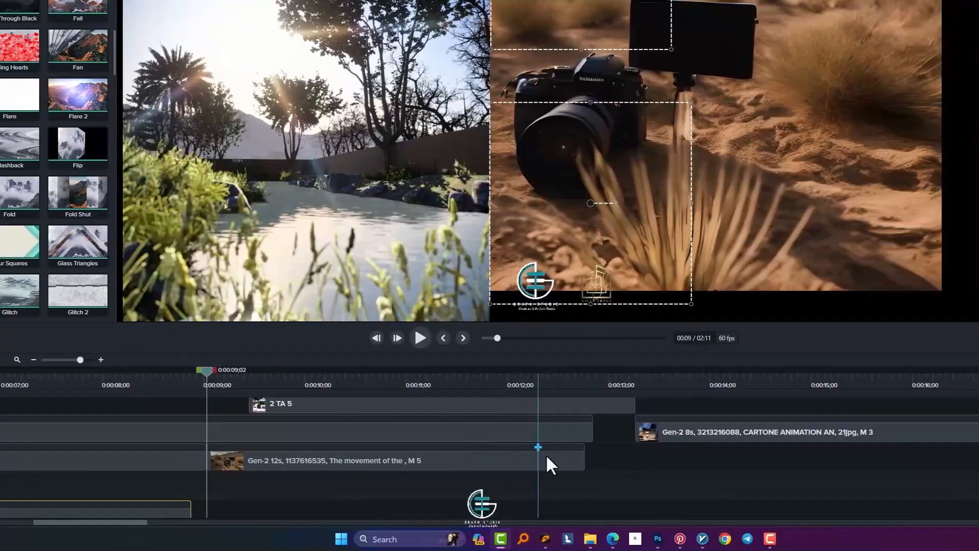
pyautogui.moveTo(619, 457); pyautogui.dragTo(683, 511)
# Step: Align the start of the 2 TA 5 clip on Track 15 with the end of the anima na clip and scrub across the join to 0:00:08;53
pyautogui.moveTo(277, 373); pyautogui.dragTo(266, 373)
pyautogui.moveTo(184, 373); pyautogui.dragTo(170, 373)
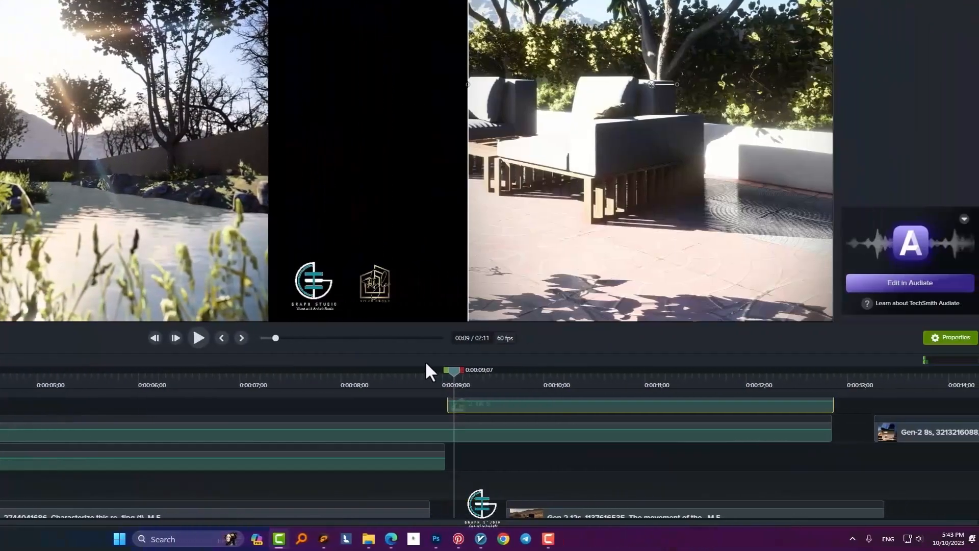
pyautogui.click(636, 373)
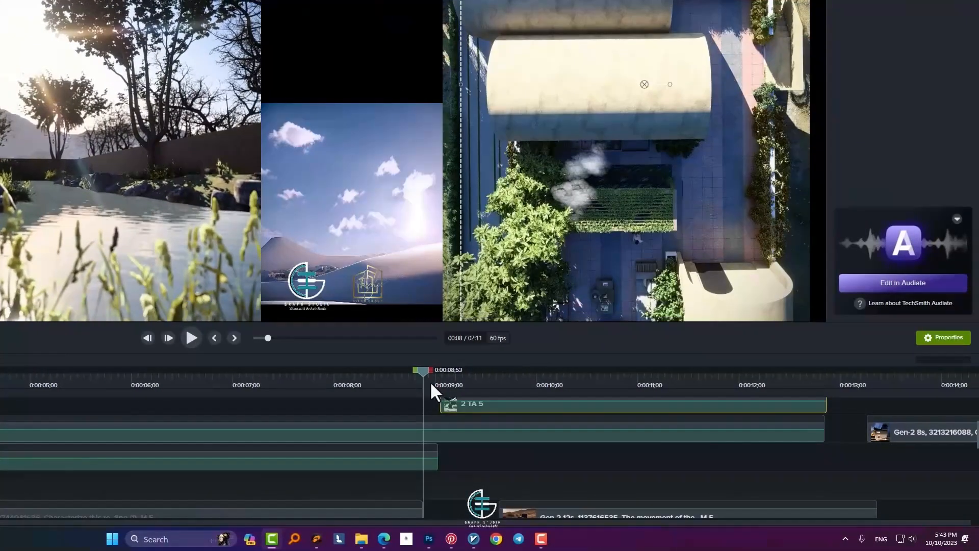
# Step: Move the 2 TA 5 clip on Track 15 to start at 0:00:08;53 and play across the join
pyautogui.moveTo(462, 407); pyautogui.dragTo(430, 407)
pyautogui.press('space')
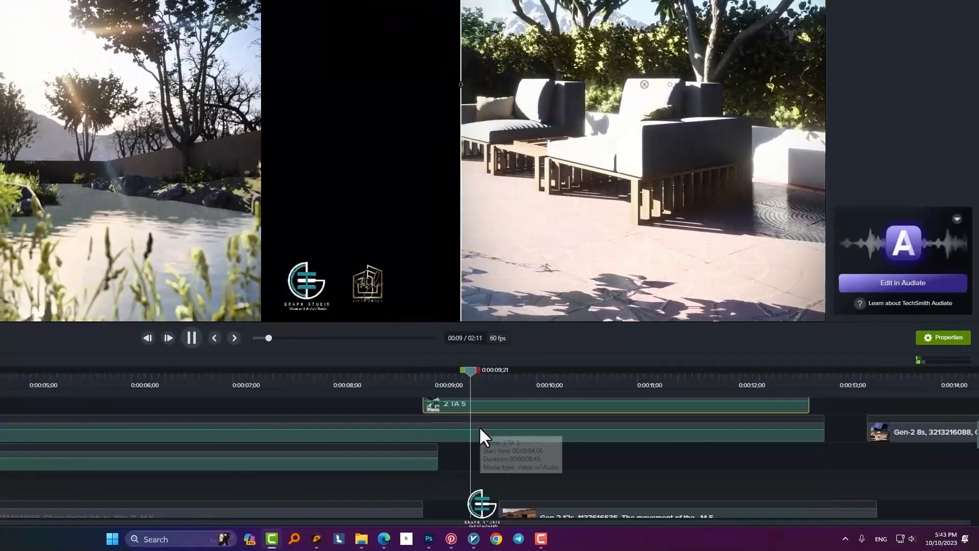
pyautogui.press('space')
pyautogui.scroll(-2, 513, 481)
pyautogui.moveTo(514, 473); pyautogui.dragTo(454, 468)
pyautogui.click(393, 392)
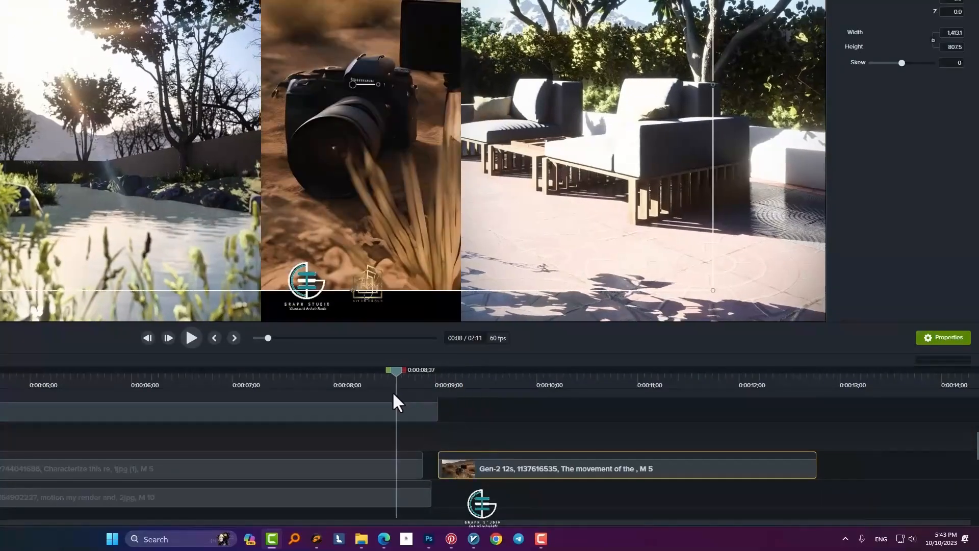
pyautogui.press('space')
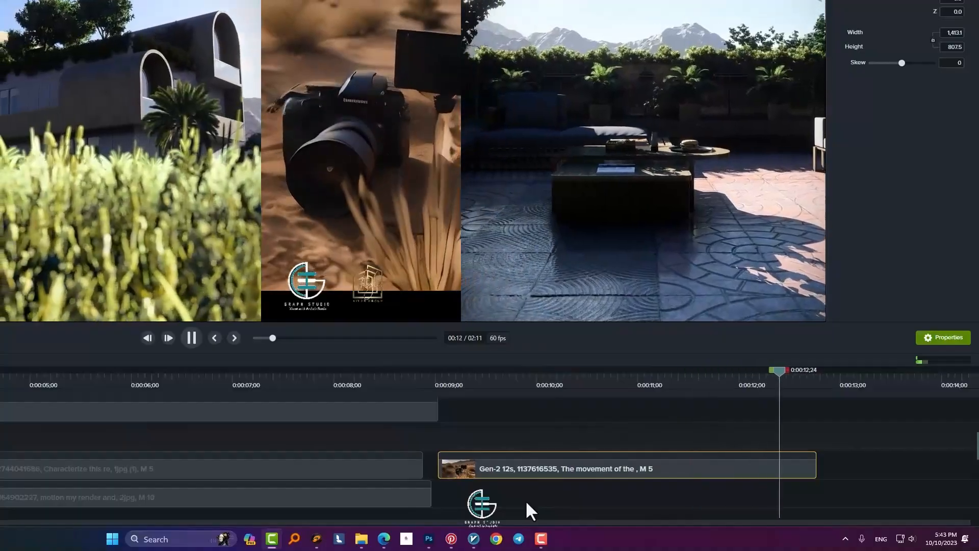
pyautogui.press('space')
pyautogui.scroll(-5, 576, 484)
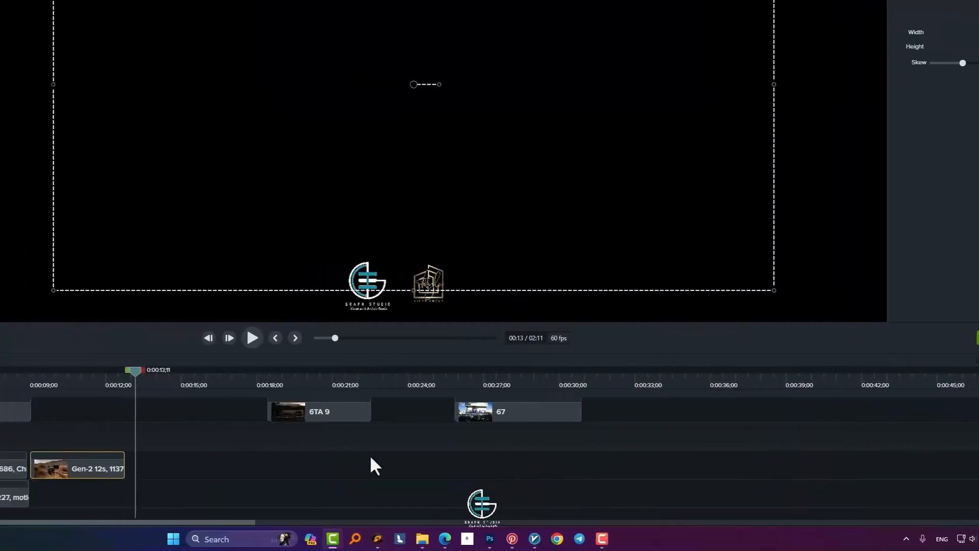
pyautogui.scroll(2, 153, 428)
pyautogui.moveTo(352, 370); pyautogui.dragTo(311, 370)
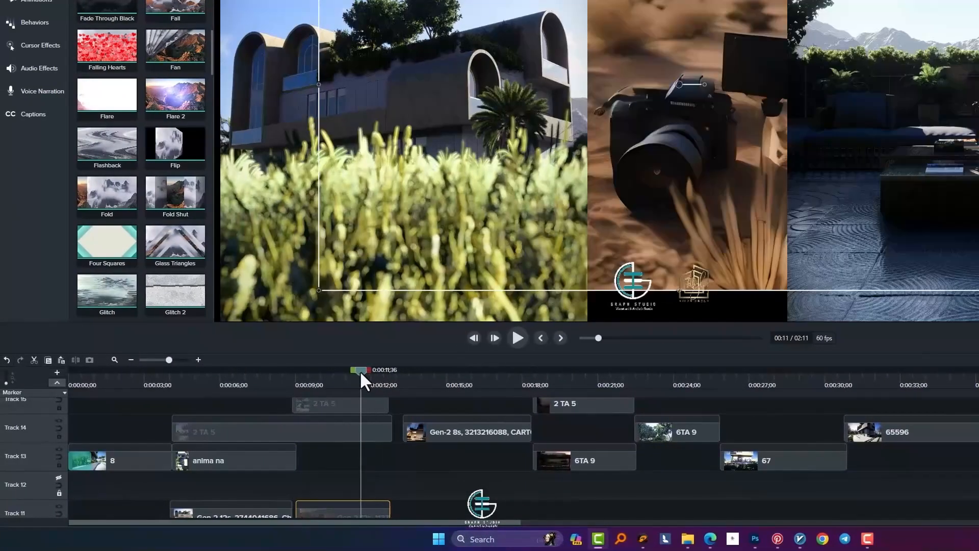
pyautogui.scroll(-2, 365, 462)
pyautogui.click(354, 371)
pyautogui.scroll(1, 408, 481)
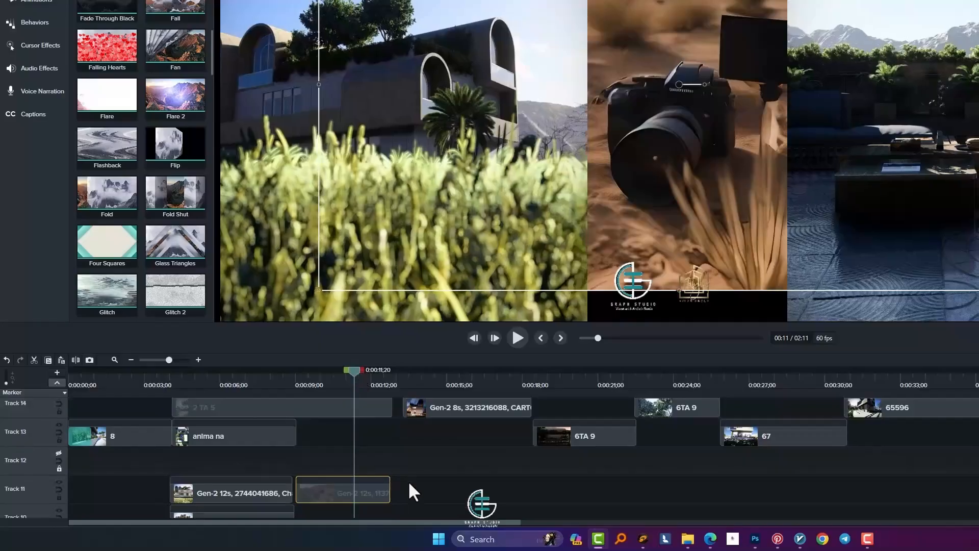
pyautogui.press('space')
pyautogui.press('space')
pyautogui.press('space')
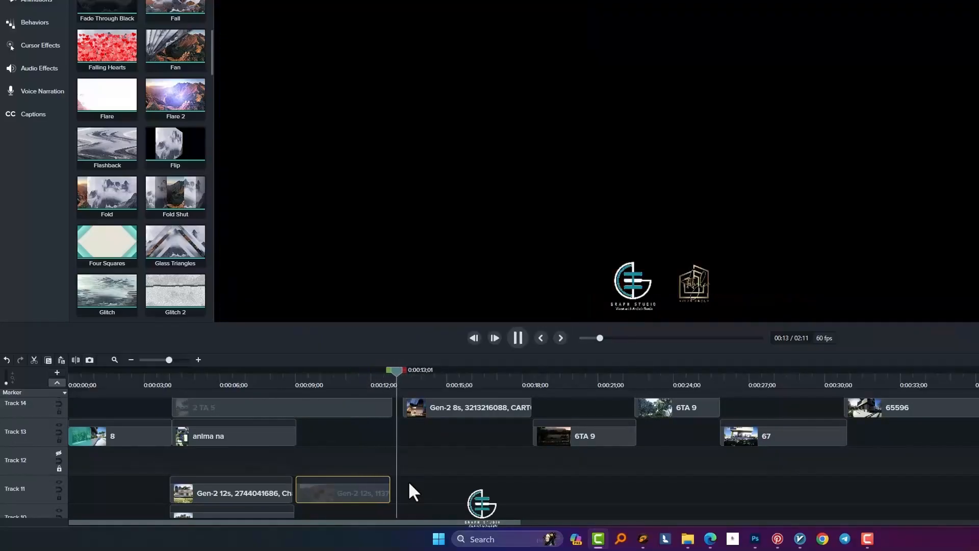
# Step: Cut the short range after 0:00:12;32 from all tracks so the Gen-2 12s and 2 TA 5 clips end there
pyautogui.click(396, 370)
pyautogui.moveTo(396, 369)
pyautogui.mouseDown()
pyautogui.moveTo(326, 380)
pyautogui.moveTo(384, 390)
pyautogui.moveTo(408, 372)
pyautogui.moveTo(398, 375)
pyautogui.mouseUp()
pyautogui.click(33, 360)
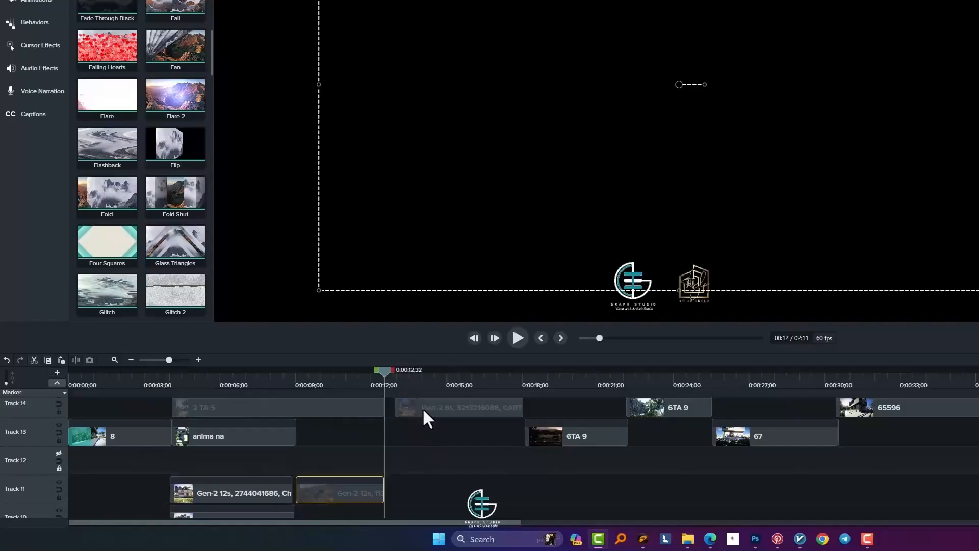
pyautogui.moveTo(422, 408); pyautogui.dragTo(406, 408)
pyautogui.moveTo(385, 374); pyautogui.dragTo(364, 375)
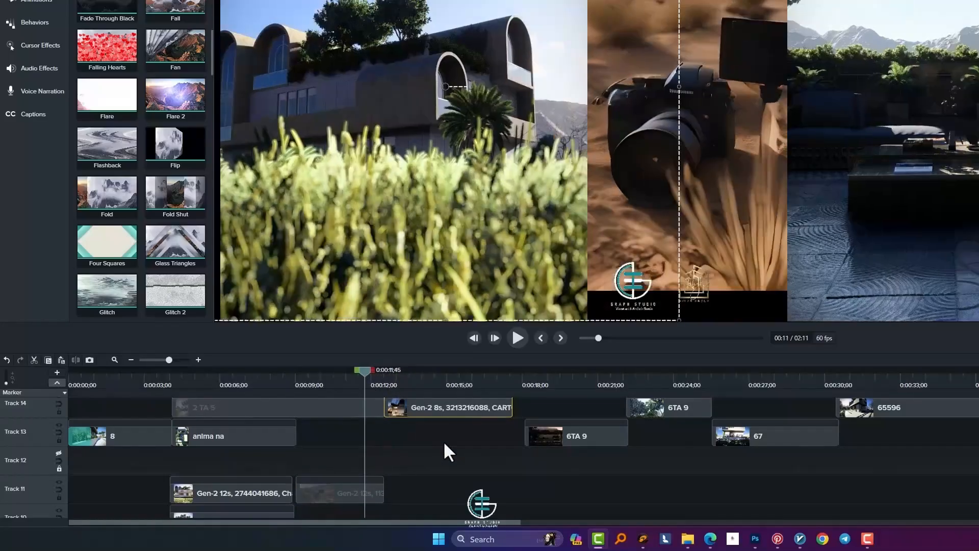
pyautogui.press('space')
pyautogui.press('space')
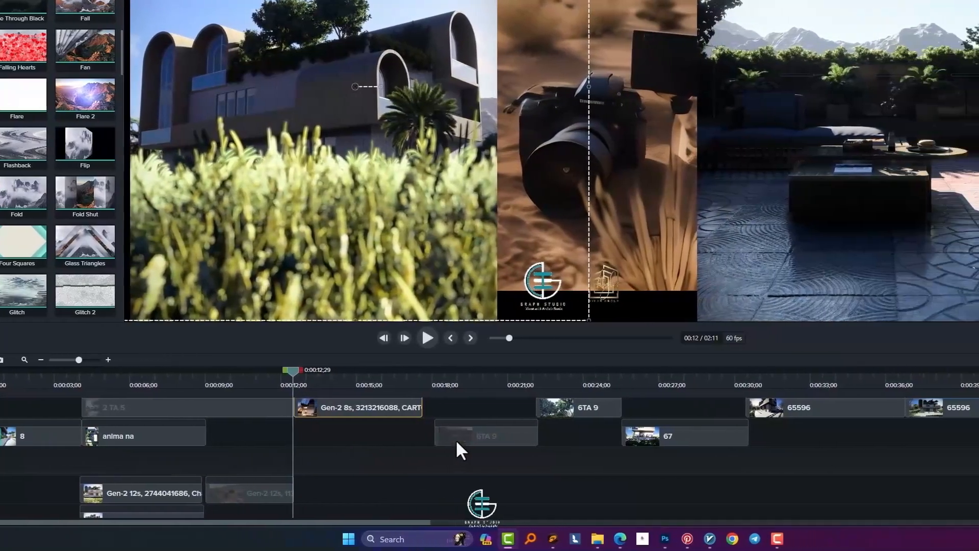
pyautogui.click(456, 442)
pyautogui.scroll(2, 345, 480)
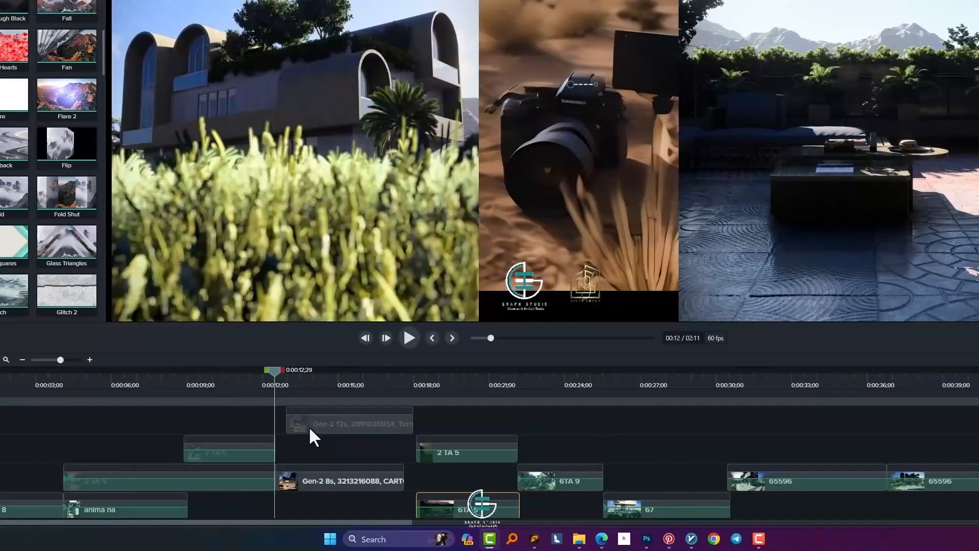
pyautogui.moveTo(308, 426)
pyautogui.mouseDown()
pyautogui.moveTo(286, 426)
pyautogui.moveTo(297, 428)
pyautogui.mouseUp()
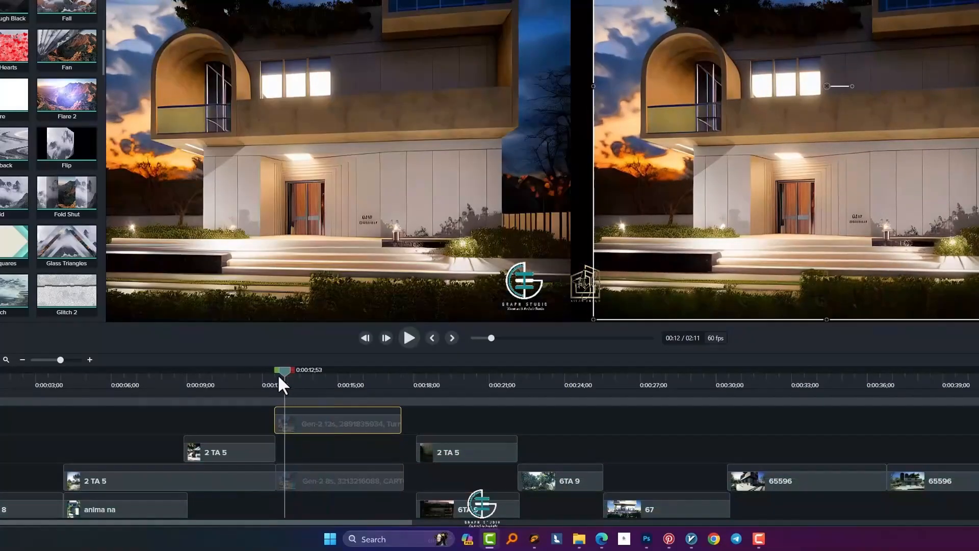
pyautogui.moveTo(277, 374); pyautogui.dragTo(253, 375)
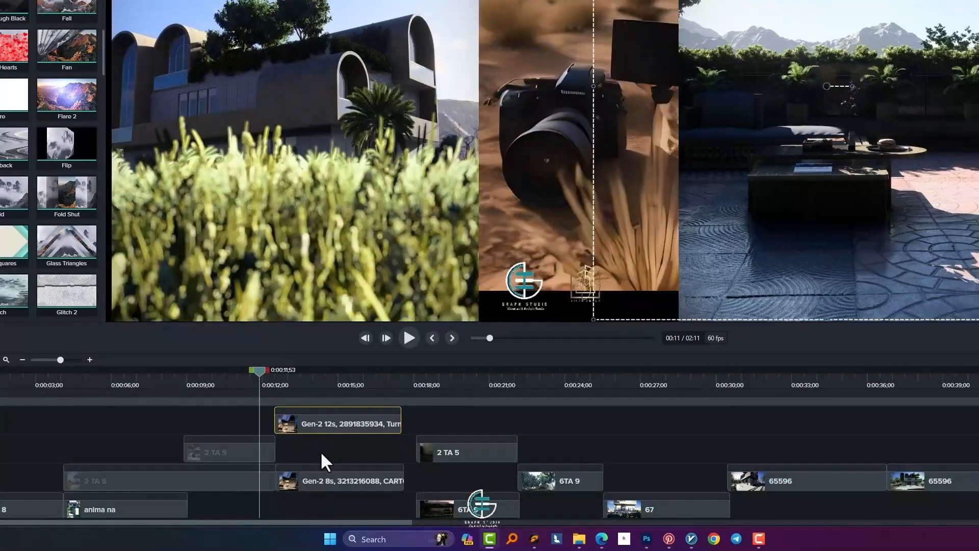
pyautogui.click(409, 338)
pyautogui.click(409, 337)
# Step: Play the sequence from 0:00:08;59 through the night facade clips to about 0:00:17;43 to review the clip changes
pyautogui.scroll(-4, 349, 445)
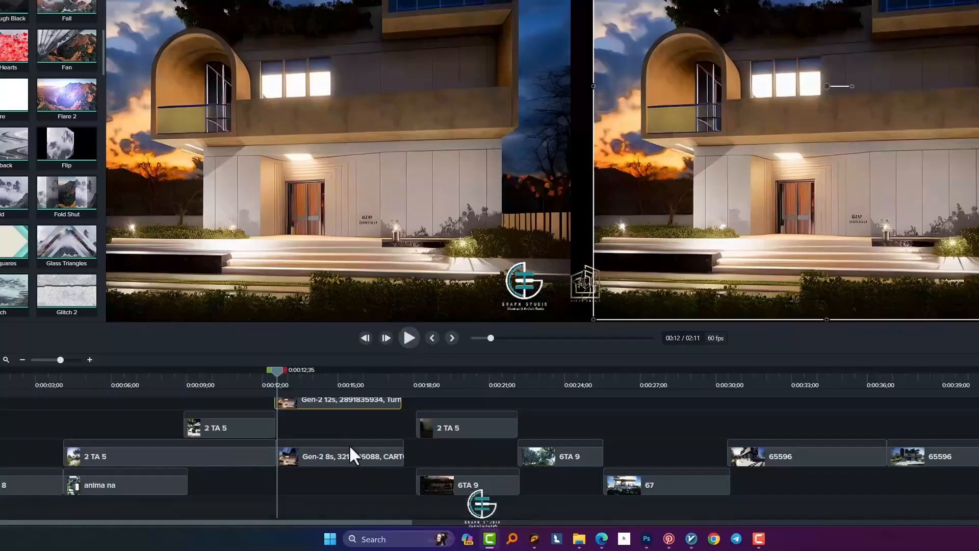
pyautogui.scroll(2, 276, 371)
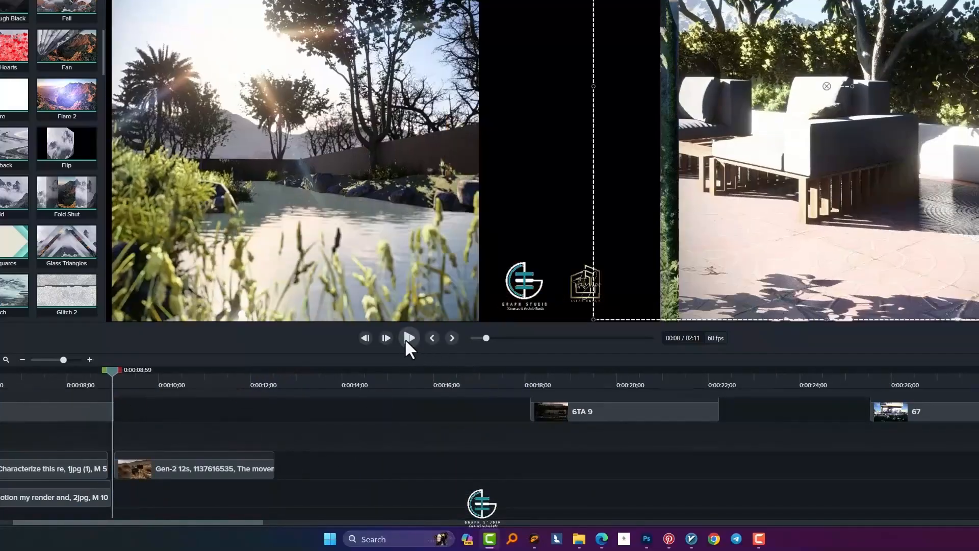
pyautogui.click(407, 338)
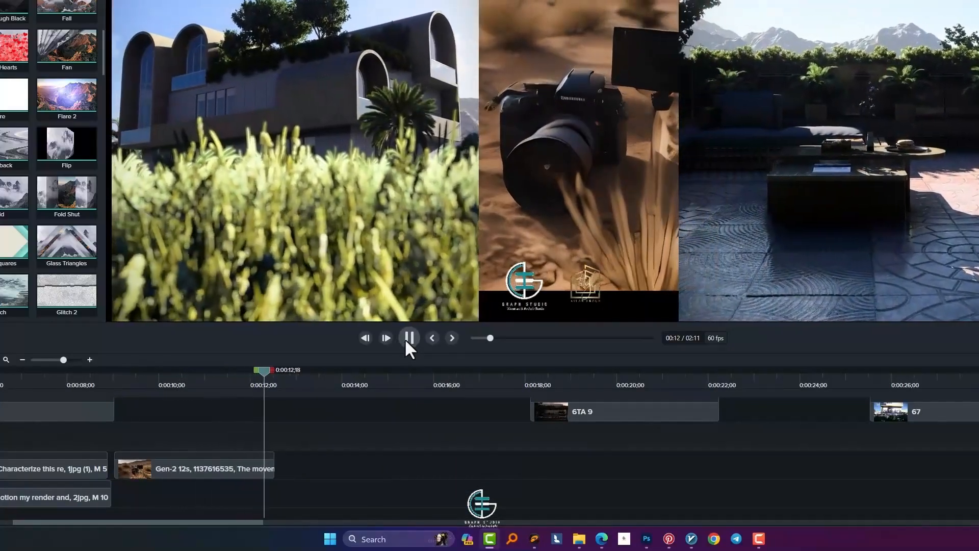
pyautogui.click(407, 339)
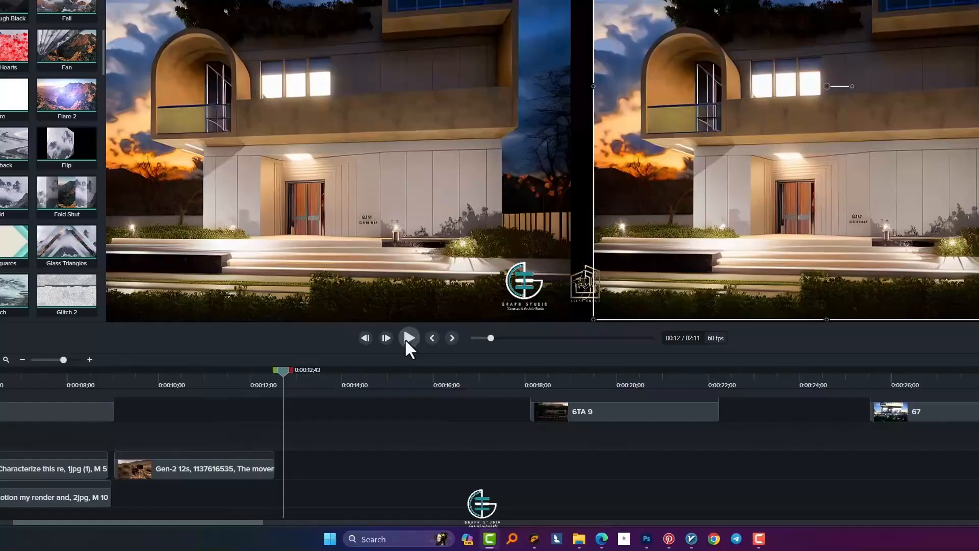
pyautogui.click(409, 338)
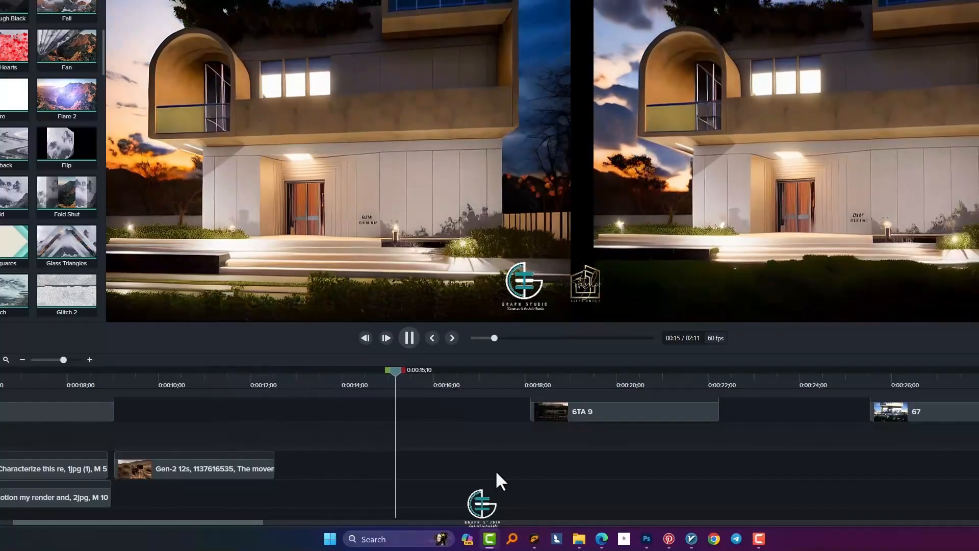
pyautogui.click(528, 293)
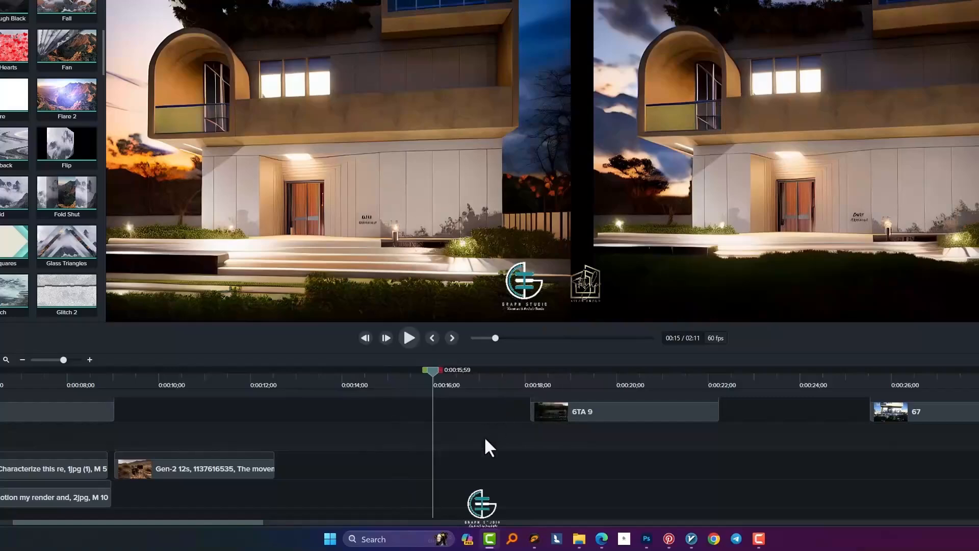
pyautogui.press('space')
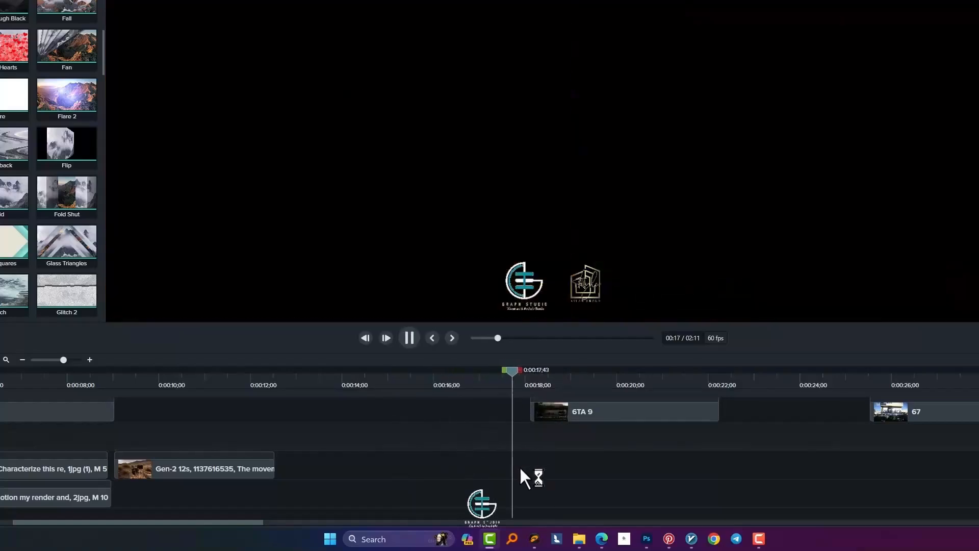
# Step: Move the later 2 TA 5 clip on Track 15 and the 6TA 9 clip on Track 13 together to start at 0:00:17;00
pyautogui.click(519, 369)
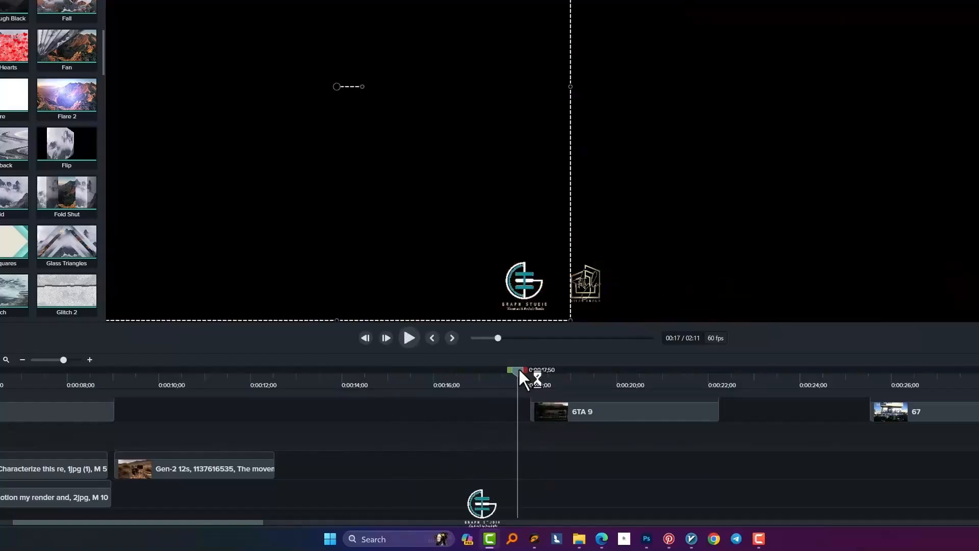
pyautogui.moveTo(518, 369); pyautogui.dragTo(458, 378)
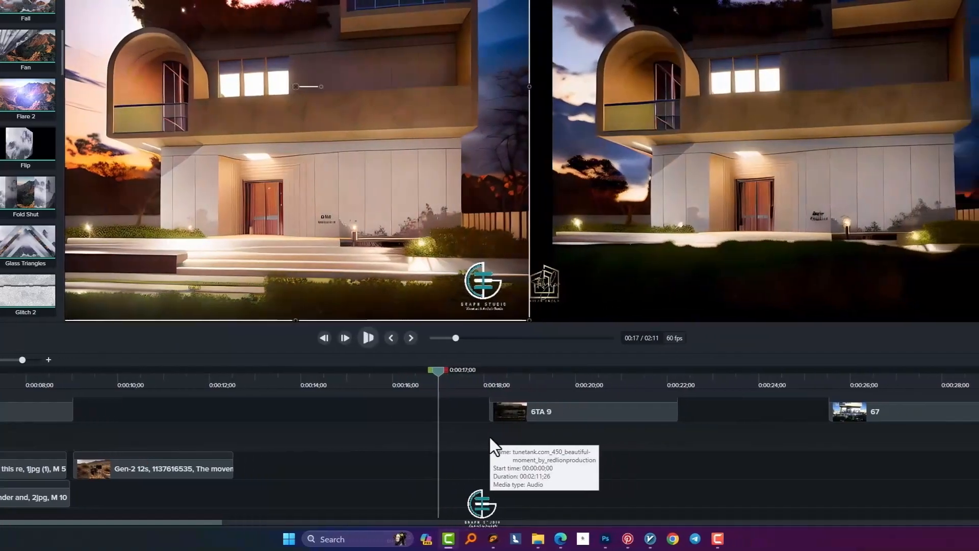
pyautogui.moveTo(517, 414); pyautogui.dragTo(384, 429)
# Step: Trim the ends of the Gen-2 8s and Gen-2 12s night facade clips to 0:00:17;00 and play the following kitchen clips
pyautogui.scroll(3, 522, 447)
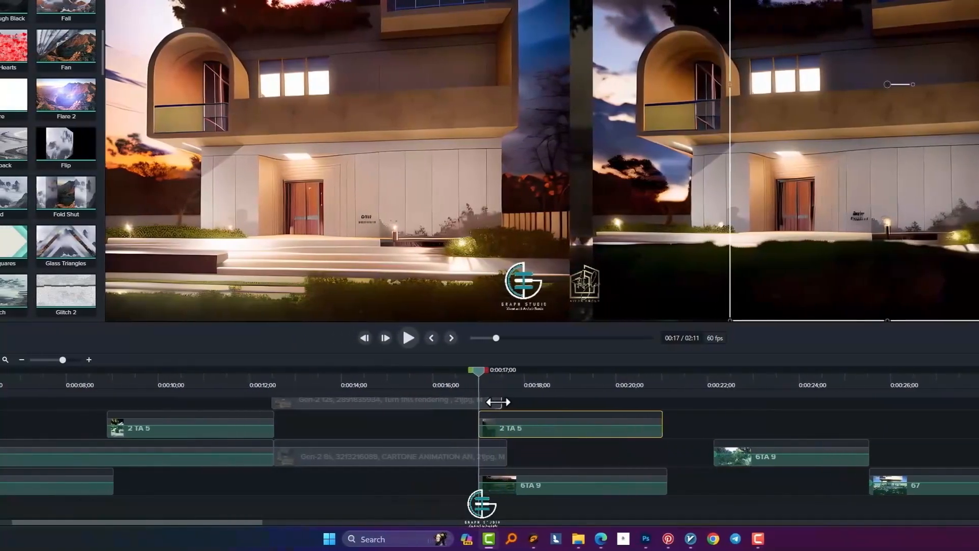
pyautogui.click(500, 460)
pyautogui.moveTo(506, 459); pyautogui.dragTo(477, 459)
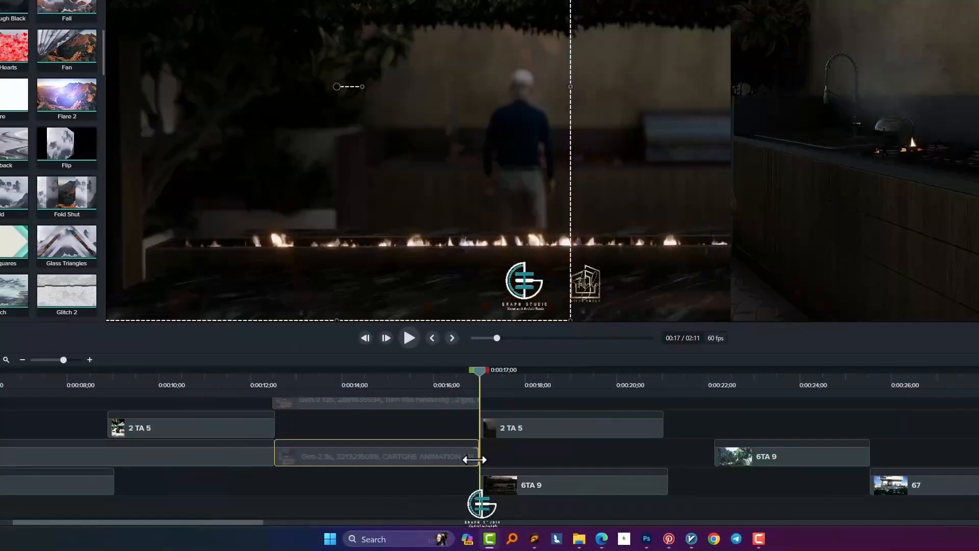
pyautogui.press('space')
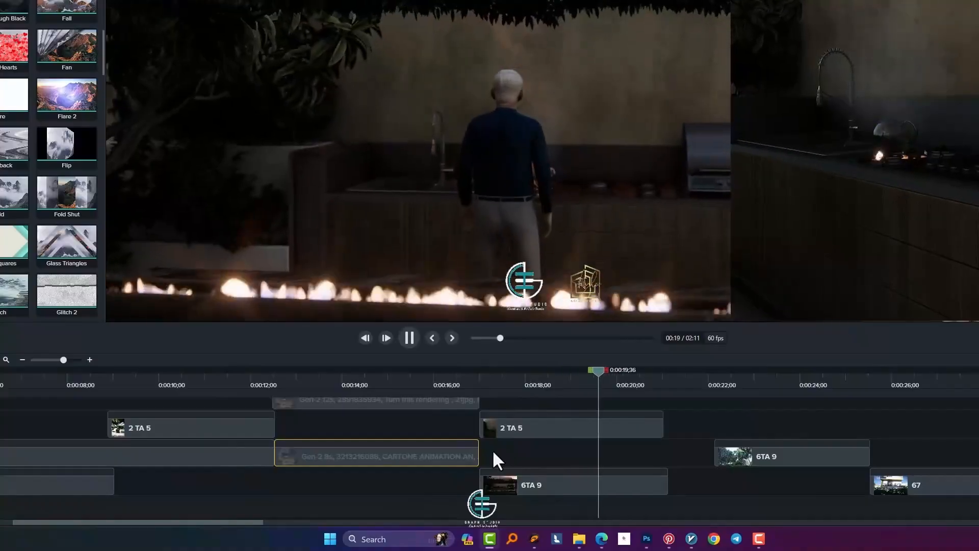
pyautogui.press('space')
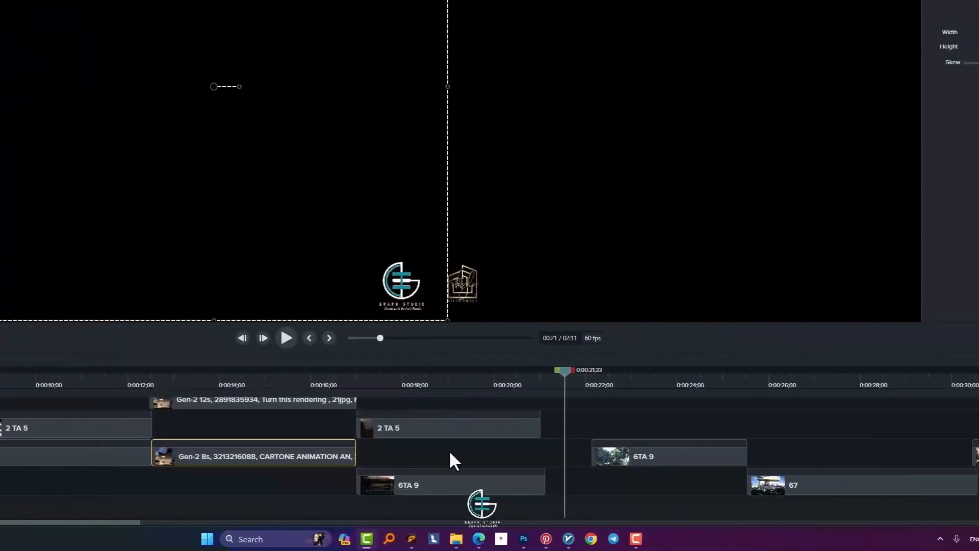
# Step: Swap the kitchen clips on the canvas, placing the 2 TA 5 close-up on the left and 6TA 9 on the right, and play them
pyautogui.moveTo(681, 371); pyautogui.dragTo(510, 394)
pyautogui.press('space')
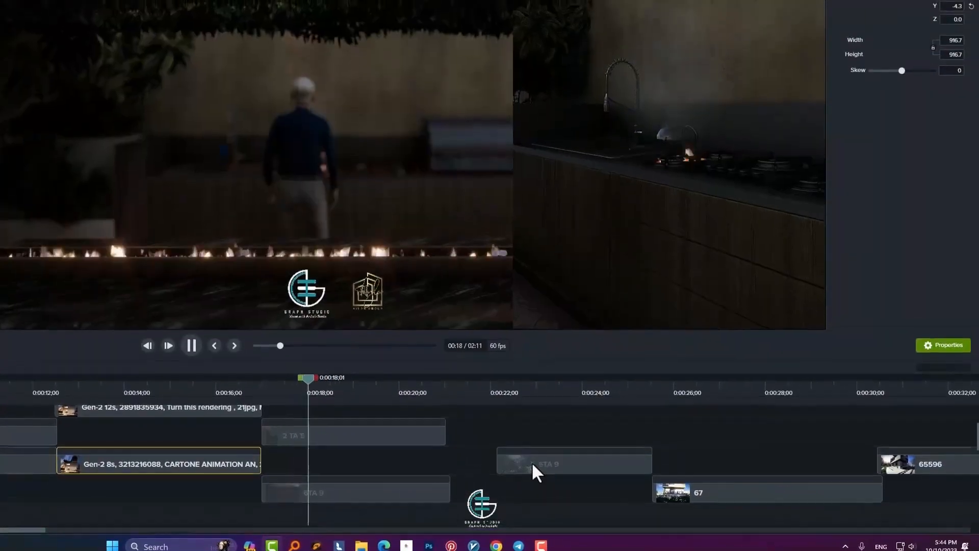
pyautogui.click(598, 230)
pyautogui.moveTo(597, 291); pyautogui.dragTo(2, 293)
pyautogui.press('space')
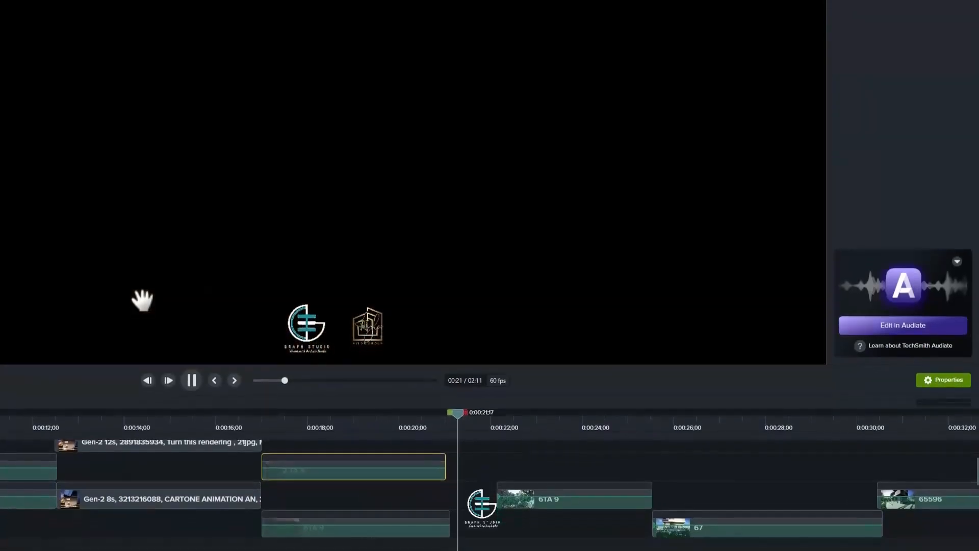
pyautogui.press('space')
# Step: Trim the end of the 2 TA 5 kitchen clip to 0:00:19;16 and play past the end of the 6TA 9 clip
pyautogui.moveTo(484, 434); pyautogui.dragTo(65, 448)
pyautogui.press('space')
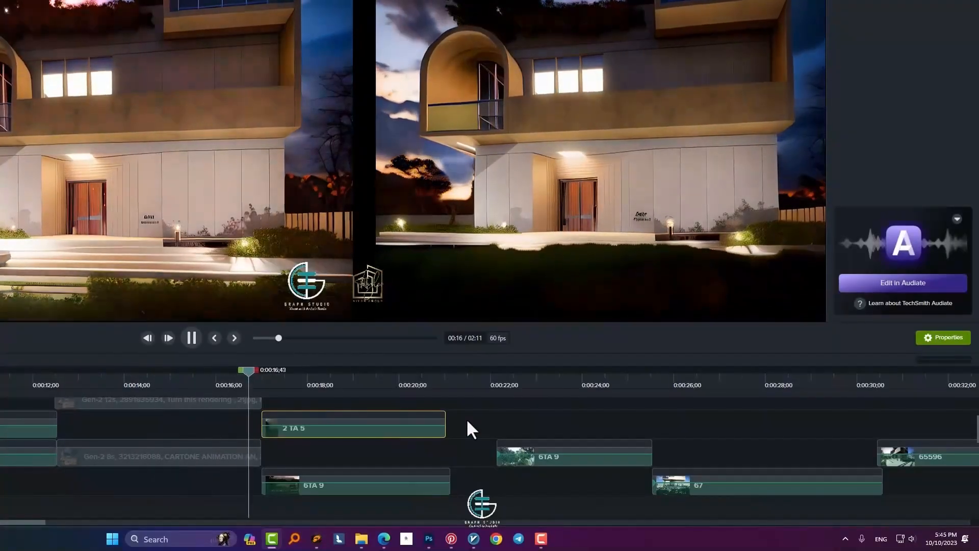
pyautogui.press('space')
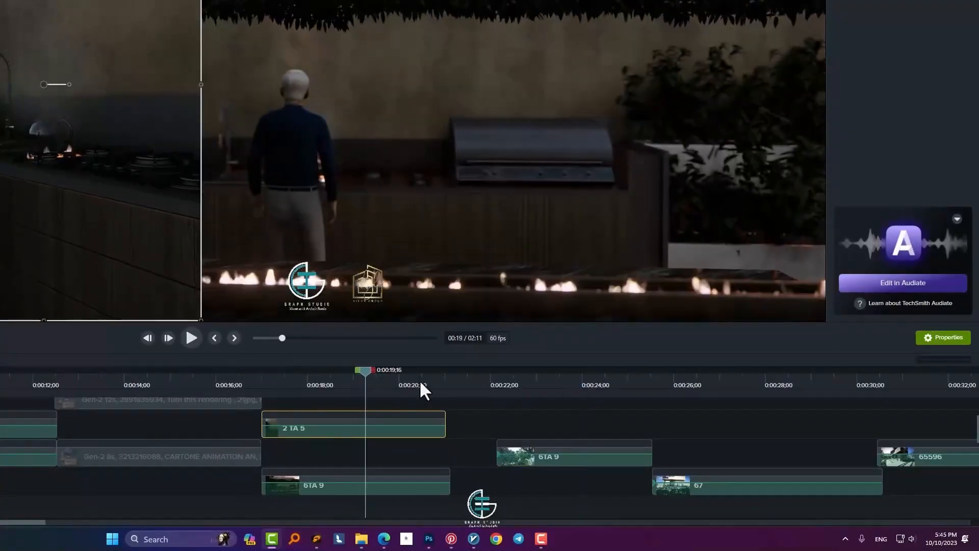
pyautogui.moveTo(387, 432); pyautogui.dragTo(370, 432)
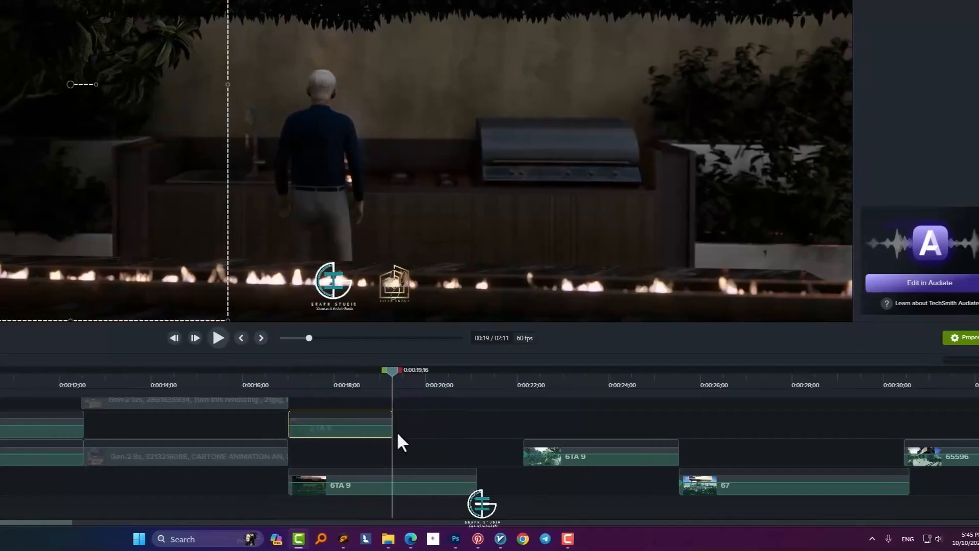
pyautogui.moveTo(390, 394); pyautogui.dragTo(243, 386)
pyautogui.press('space')
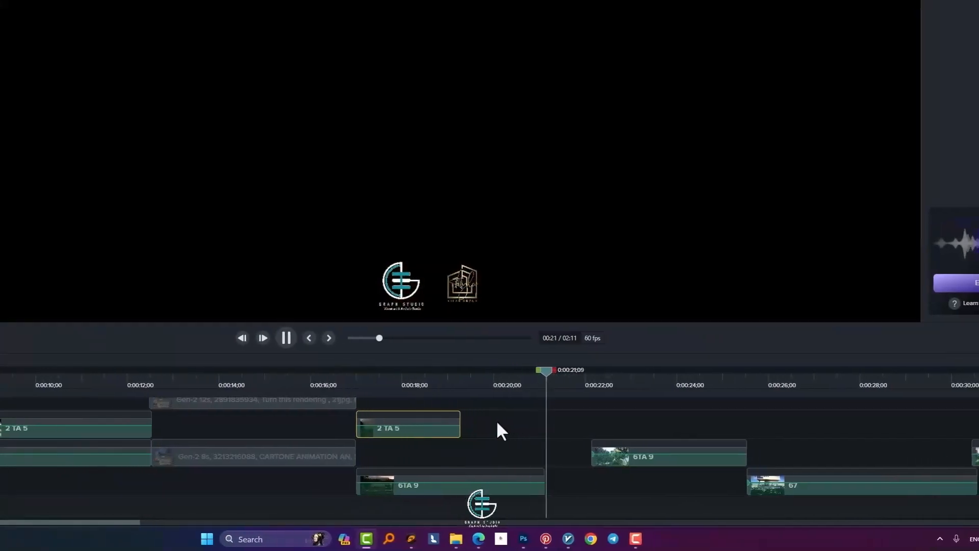
pyautogui.press('space')
# Step: Move the 6TA 9 clip on Track 14 to start at 0:00:21;06 and line up the 67 and 65596 clips behind it without gaps
pyautogui.moveTo(462, 377)
pyautogui.mouseDown()
pyautogui.moveTo(402, 383)
pyautogui.moveTo(446, 385)
pyautogui.mouseUp()
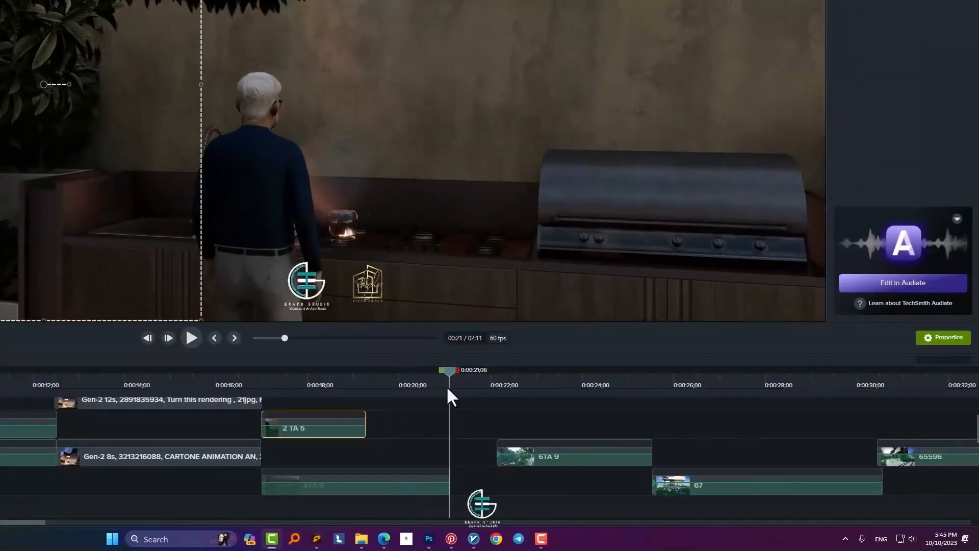
pyautogui.moveTo(526, 459); pyautogui.dragTo(476, 464)
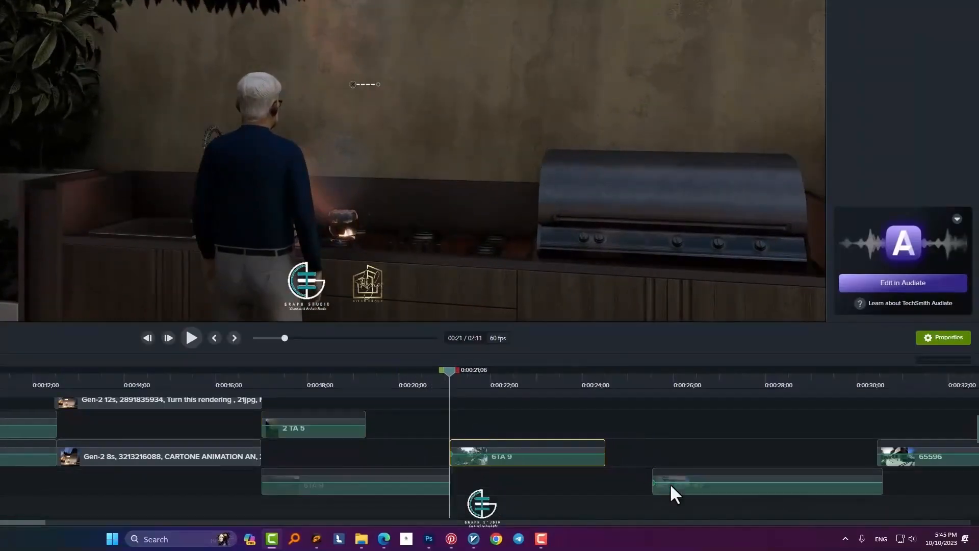
pyautogui.moveTo(671, 490); pyautogui.dragTo(436, 455)
pyautogui.scroll(-5, 583, 487)
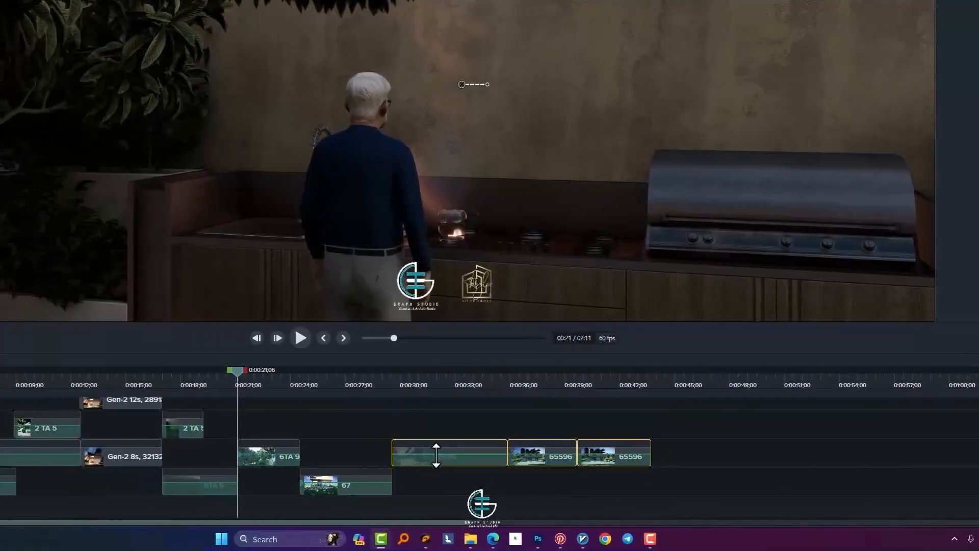
# Step: Play the 6TA 9 clip on Track 14 from 0:00:21;06 to check how it follows the kitchen clips
pyautogui.scroll(-4, 434, 456)
pyautogui.scroll(3, 424, 467)
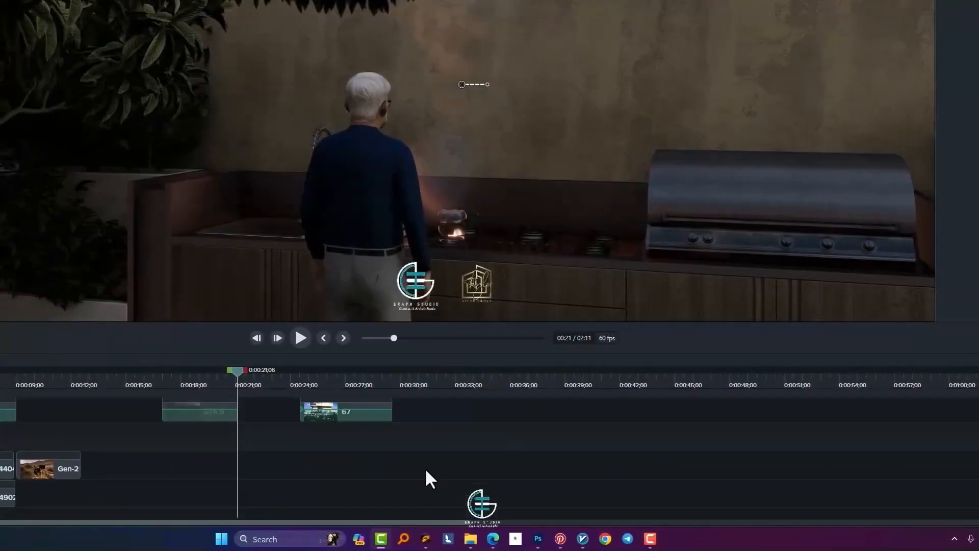
pyautogui.scroll(-2, 433, 455)
pyautogui.scroll(2, 415, 467)
pyautogui.scroll(2, 414, 467)
pyautogui.press('space')
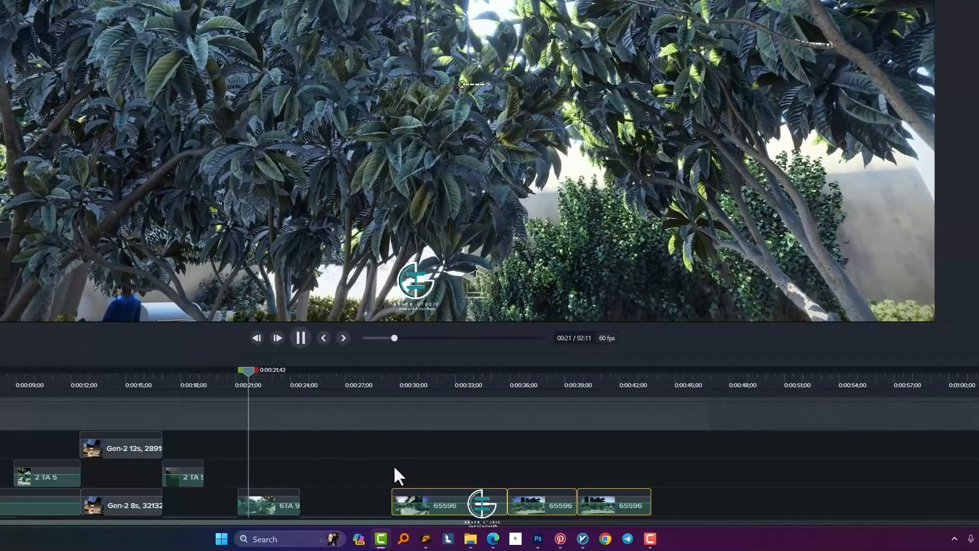
pyautogui.press('space')
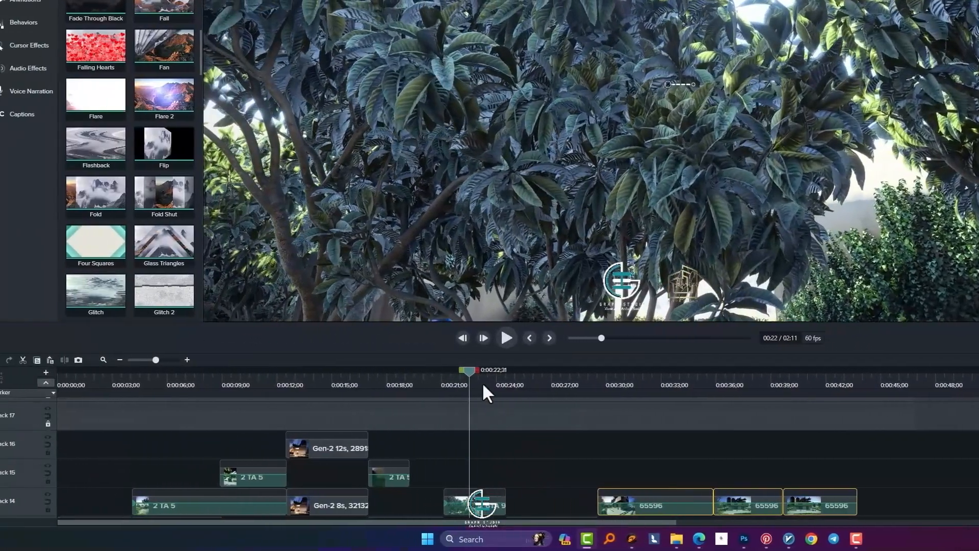
# Step: Add a Fade Through Black transition between the 8 and anima na clips on Track 13 and play across it
pyautogui.click(254, 385)
pyautogui.scroll(-3, 257, 425)
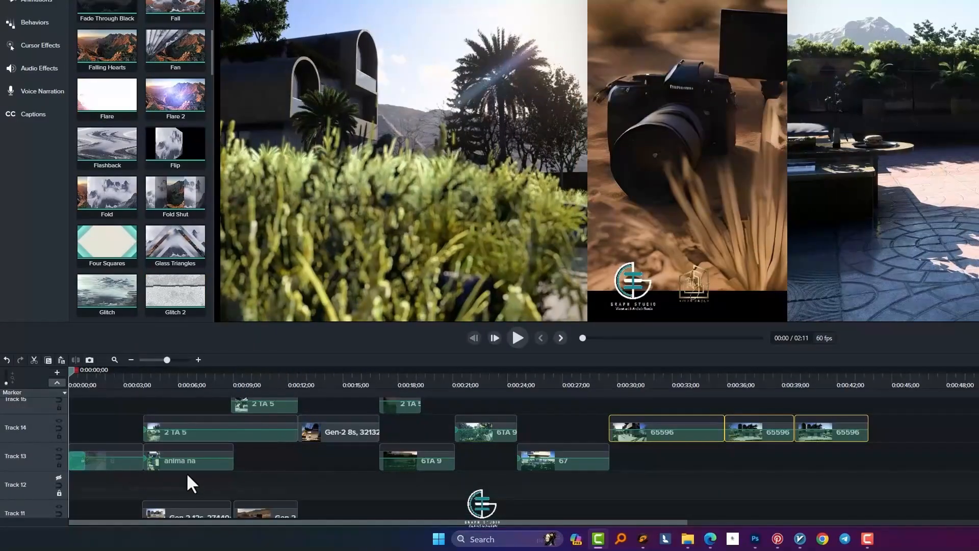
pyautogui.hotkey('ctrl', 'Home')
pyautogui.click(518, 338)
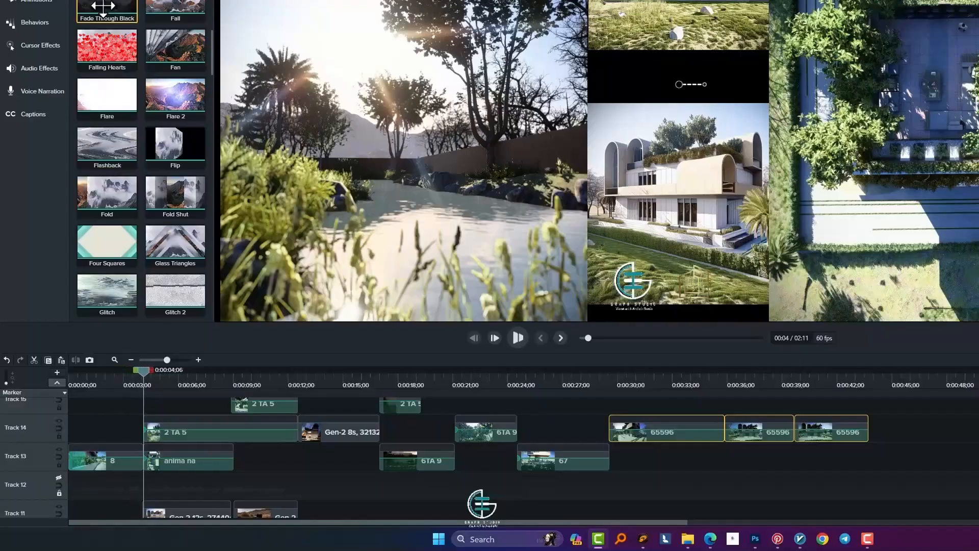
pyautogui.moveTo(87, 105); pyautogui.dragTo(144, 461)
pyautogui.press('space')
pyautogui.moveTo(132, 380); pyautogui.dragTo(92, 374)
pyautogui.press('space')
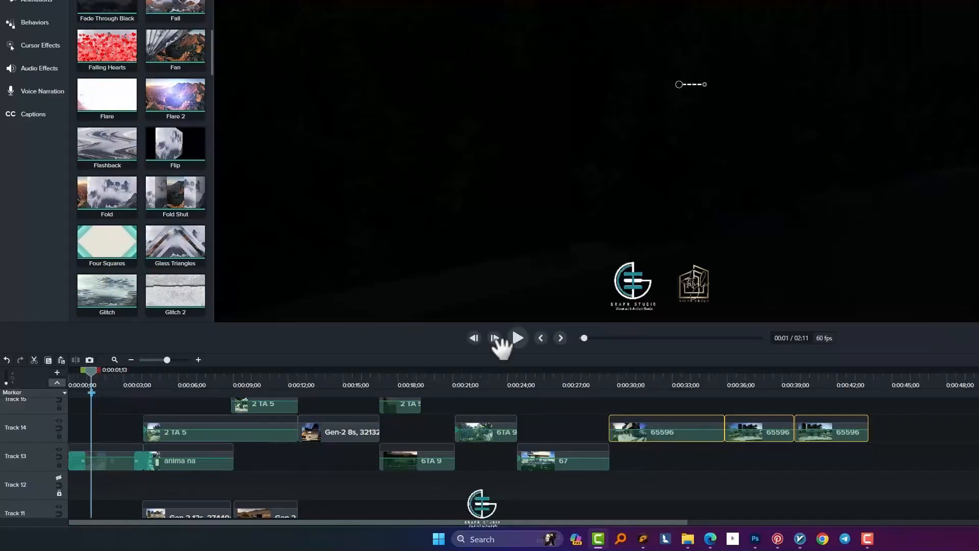
pyautogui.click(518, 339)
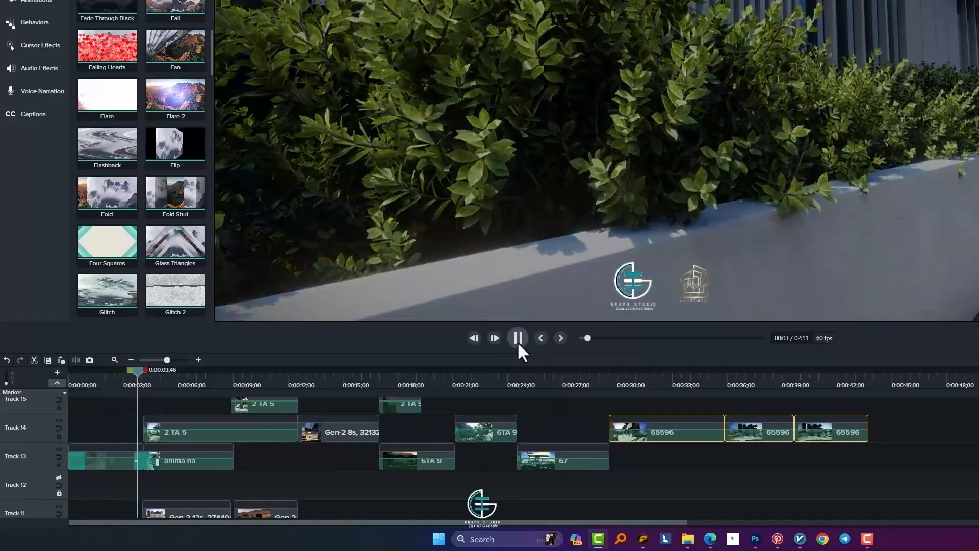
pyautogui.click(517, 339)
# Step: Shorten the transition between the 8 and anima na clips on Track 13 and play it from 0:00:02;21
pyautogui.click(144, 460)
pyautogui.scroll(2, 117, 461)
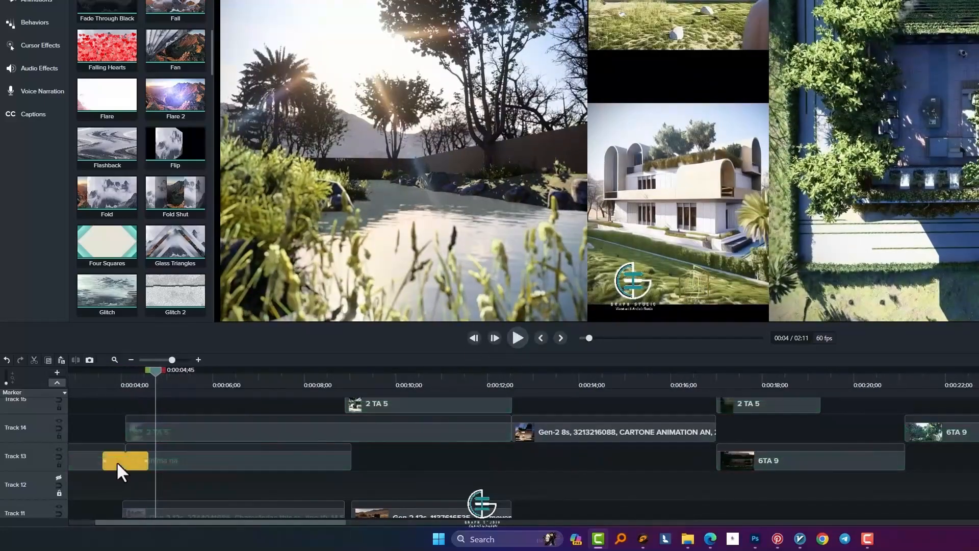
pyautogui.moveTo(146, 461); pyautogui.dragTo(139, 461)
pyautogui.moveTo(156, 372); pyautogui.dragTo(60, 382)
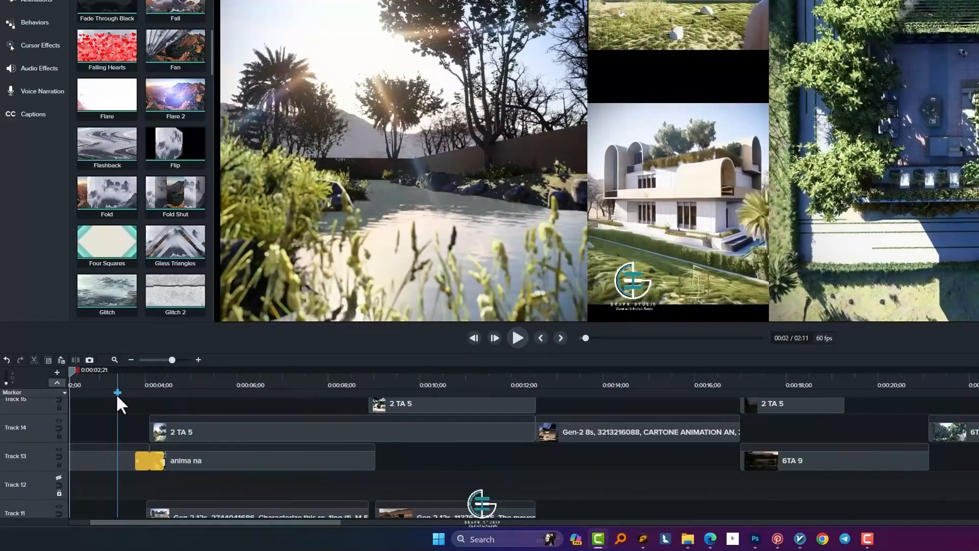
pyautogui.click(519, 336)
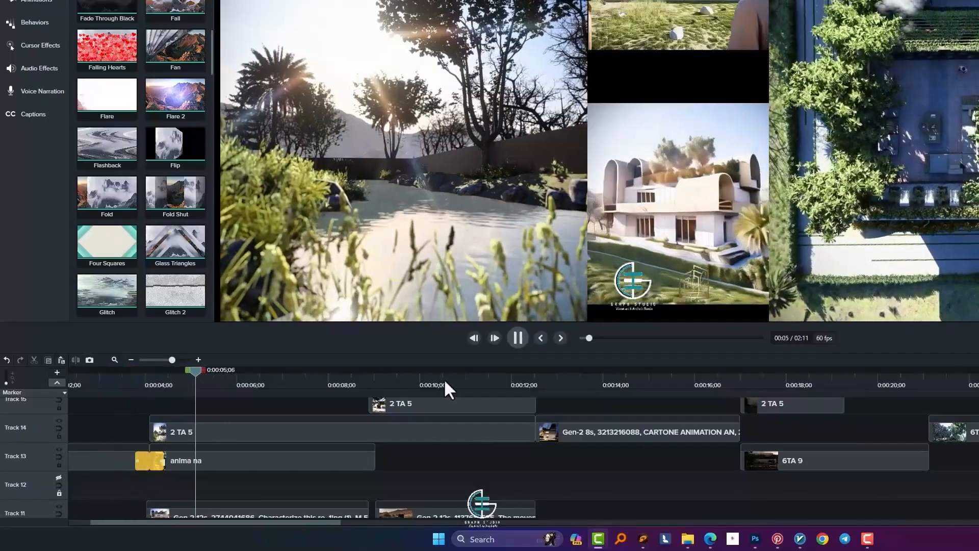
# Step: Play the sequence from the beginning until the 2 TA 5 clip on Track 15 begins, checking the split-screen views
pyautogui.moveTo(231, 382); pyautogui.dragTo(57, 403)
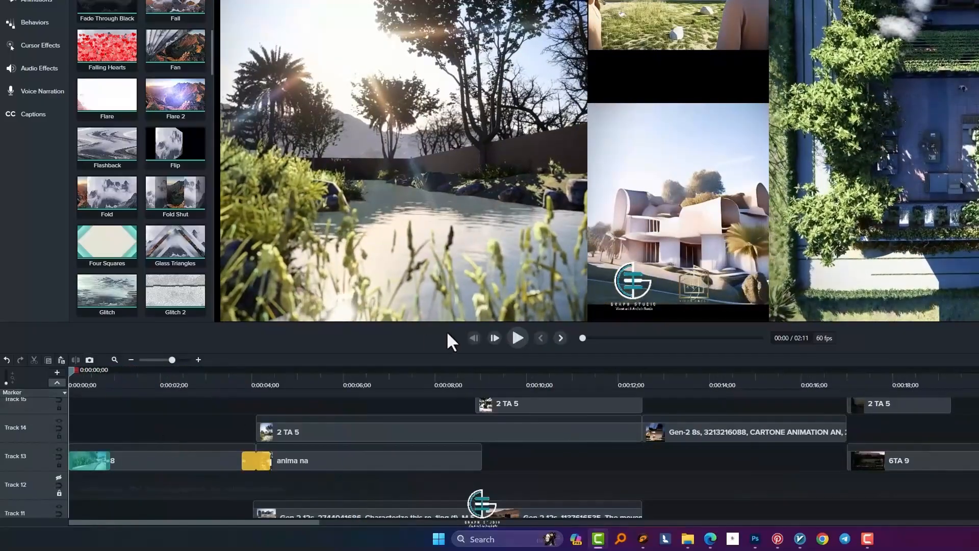
pyautogui.click(517, 337)
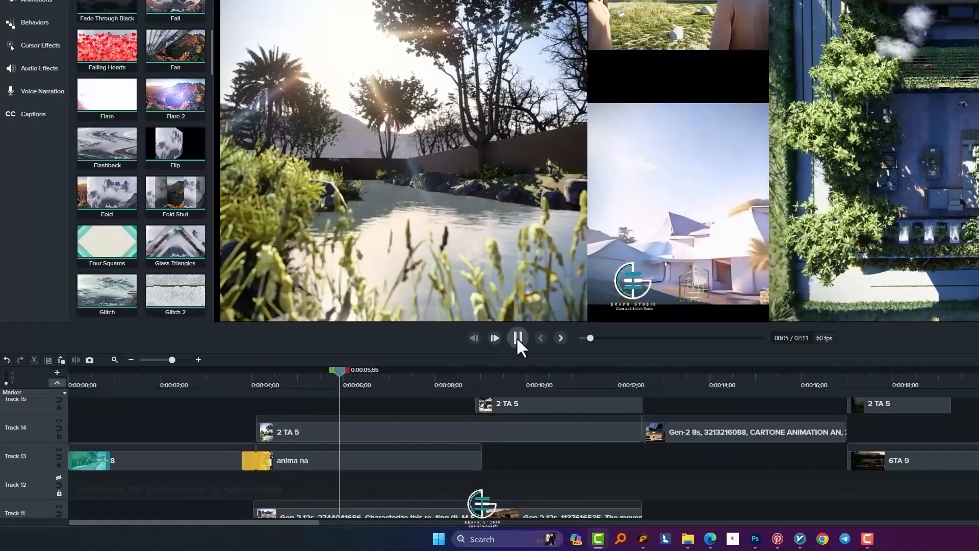
pyautogui.press('space')
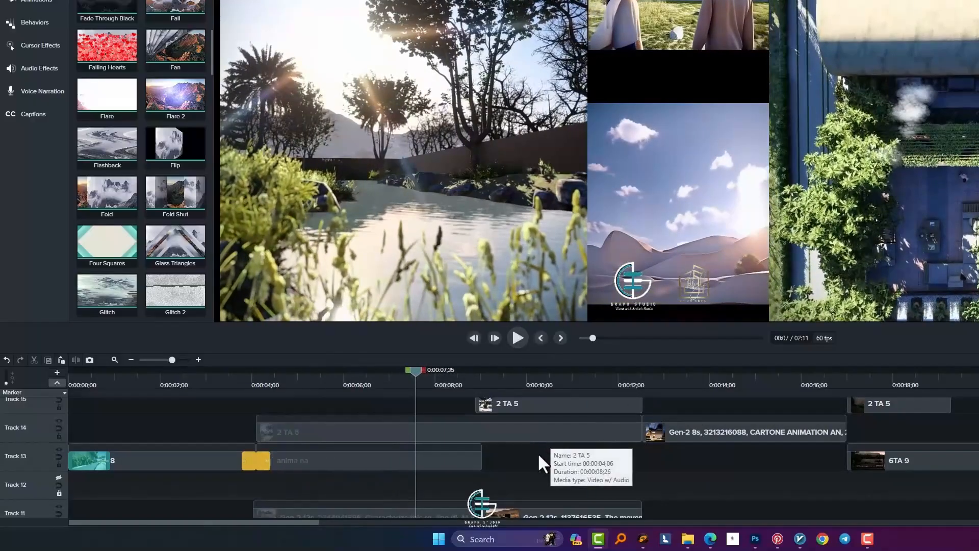
pyautogui.scroll(1, 516, 462)
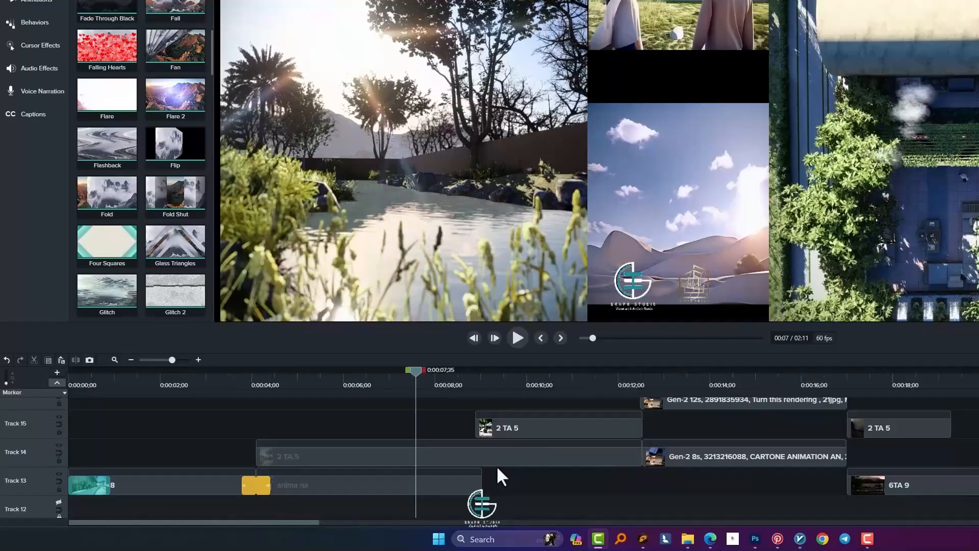
pyautogui.press('space')
pyautogui.press('space')
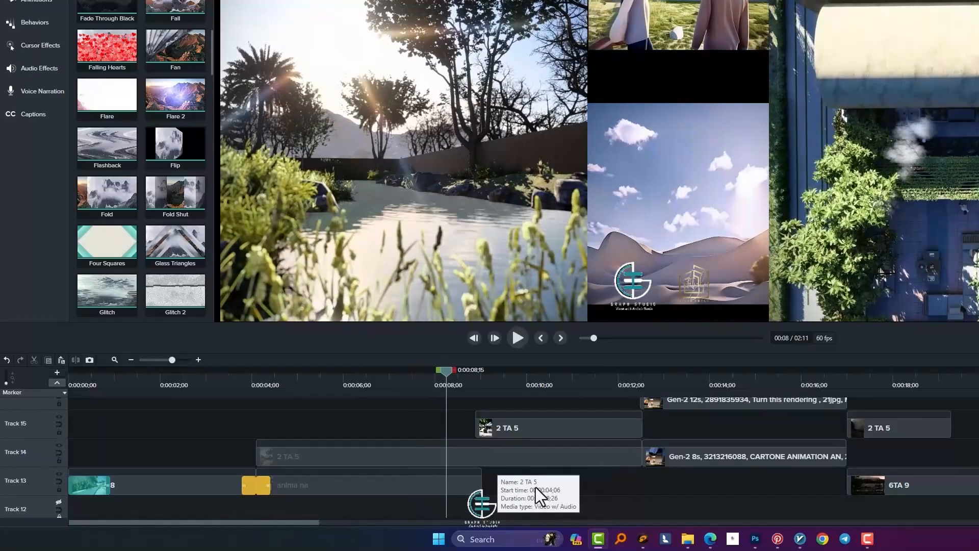
pyautogui.press('space')
pyautogui.press('space')
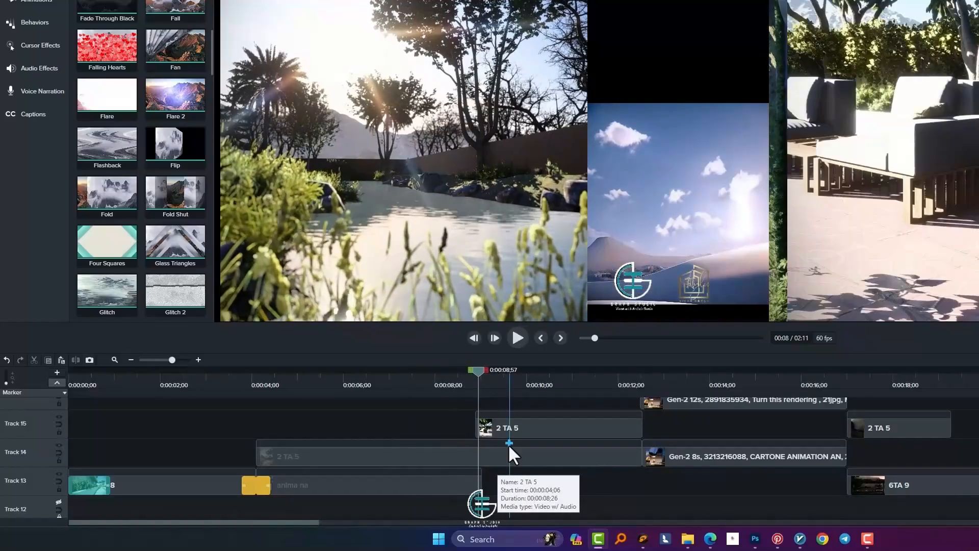
pyautogui.press('space')
pyautogui.press('space')
# Step: Cut the stretch from 0:00:08;43 to 0:00:08;54 out of the tracks, closing the gap before the 2 TA 5 clip on Track 15
pyautogui.scroll(1, 505, 461)
pyautogui.moveTo(496, 374); pyautogui.dragTo(441, 385)
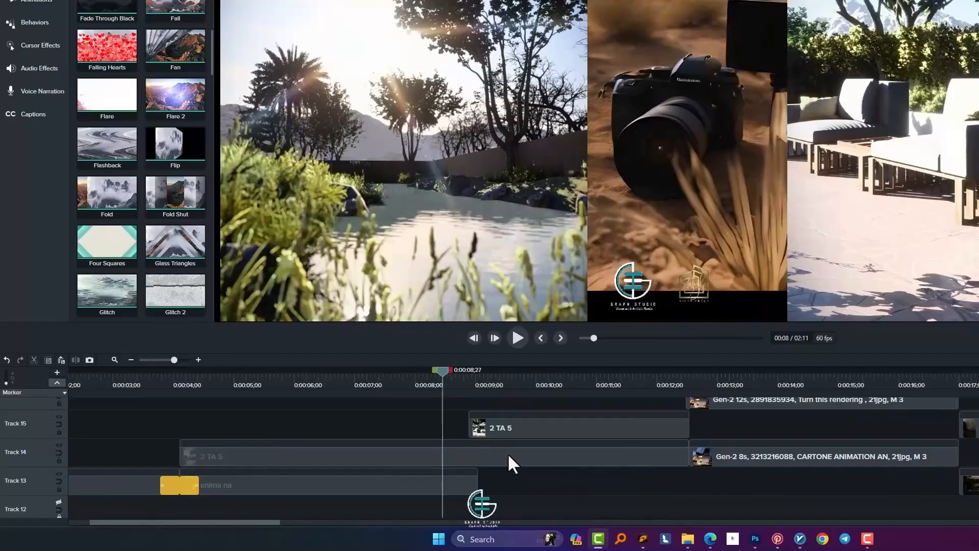
pyautogui.press('space')
pyautogui.press('space')
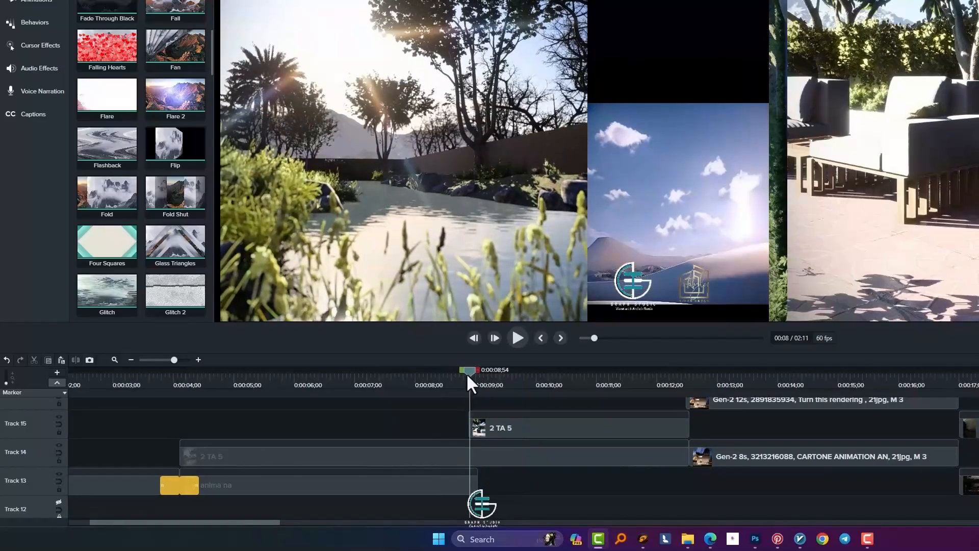
pyautogui.moveTo(466, 372); pyautogui.dragTo(457, 372)
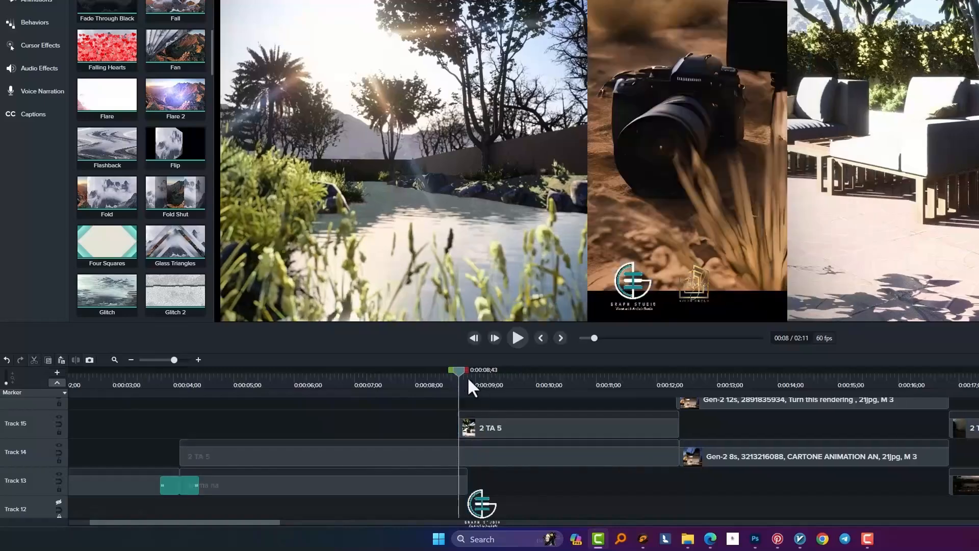
# Step: Play from 0:00:08;27 to 0:00:12;10 to check the split-screen change after the cut
pyautogui.moveTo(467, 376); pyautogui.dragTo(441, 373)
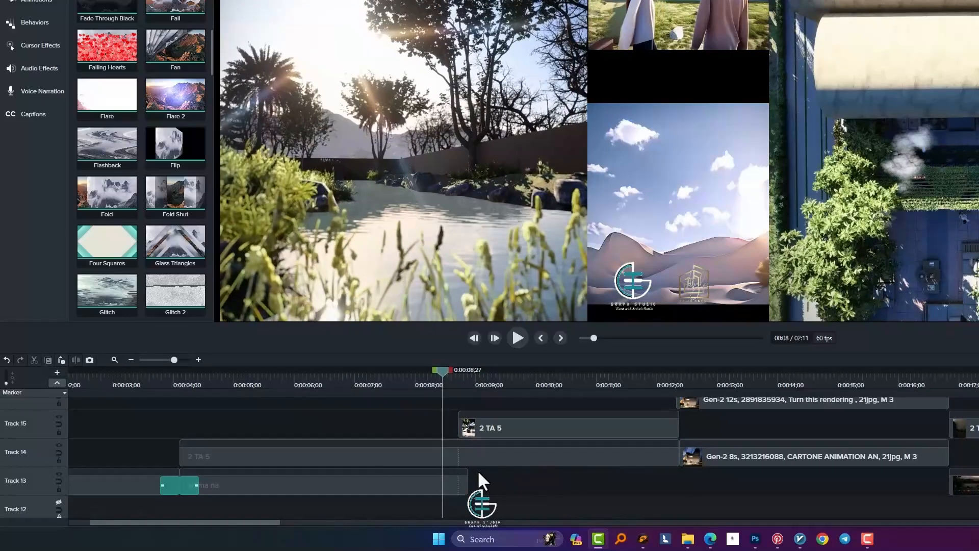
pyautogui.click(520, 339)
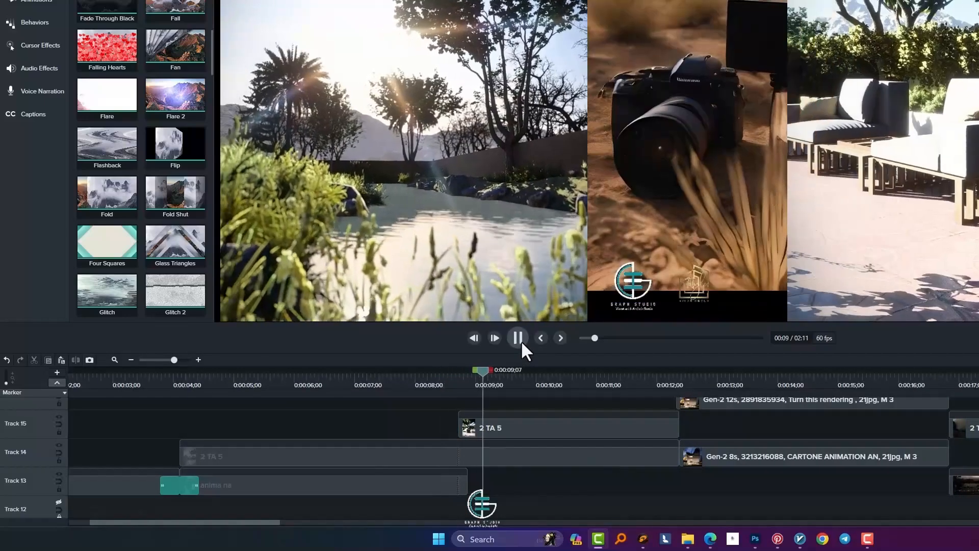
pyautogui.click(520, 340)
pyautogui.click(518, 341)
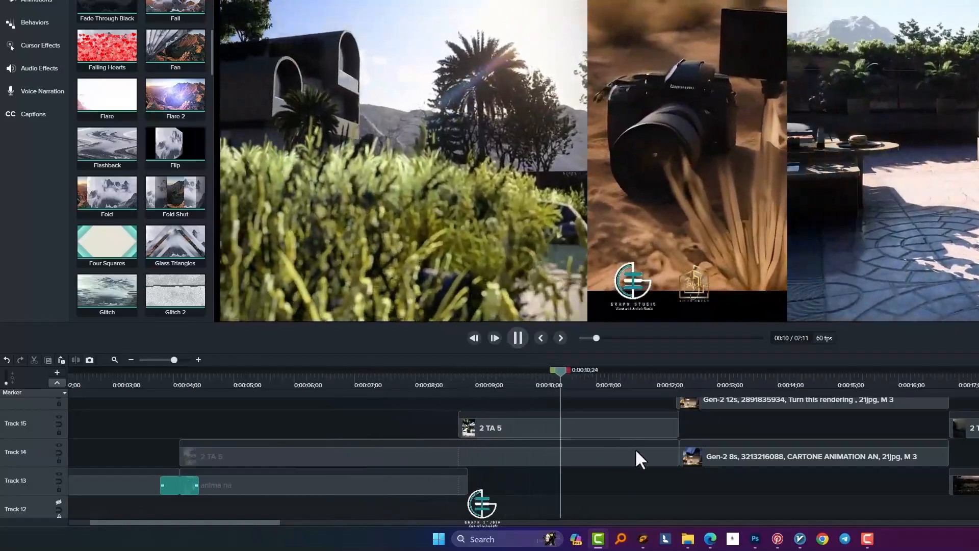
pyautogui.press('space')
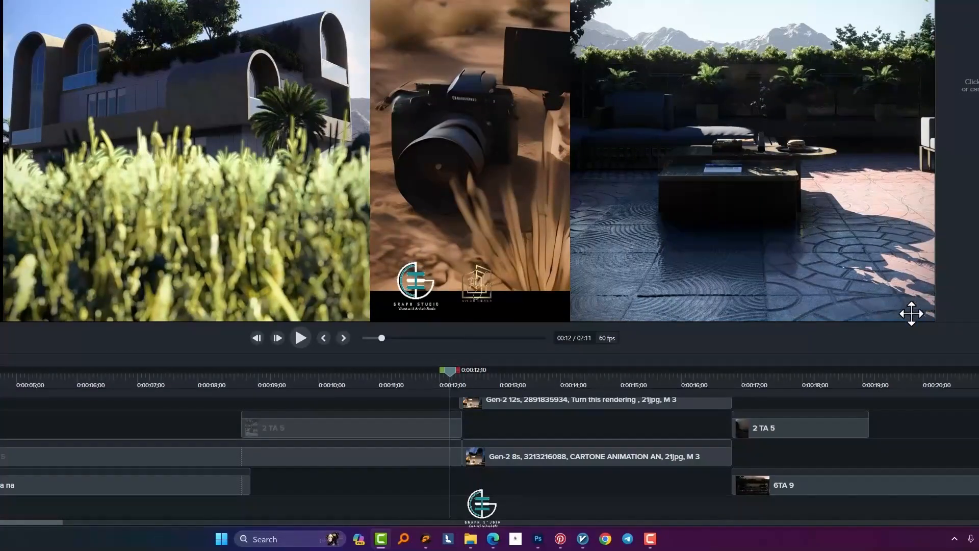
# Step: Play the night facade, kitchen, tree and remaining exterior clips past the end of the last 65596 clip
pyautogui.press('space')
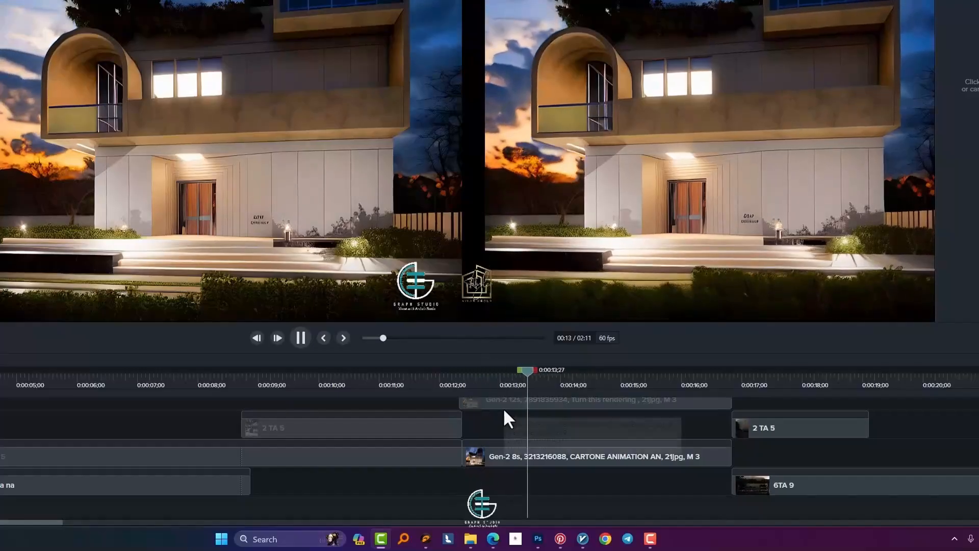
pyautogui.press('space')
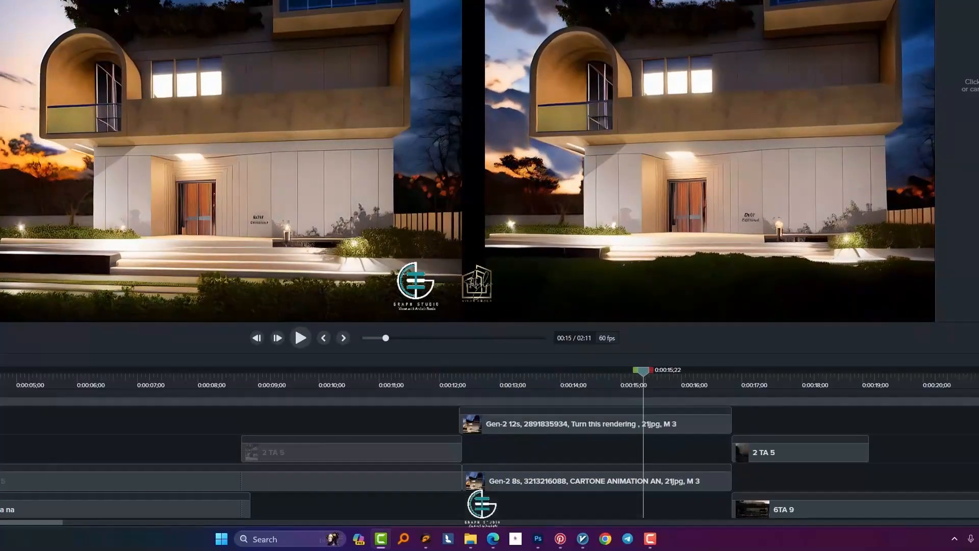
pyautogui.scroll(-1, 593, 476)
pyautogui.press('space')
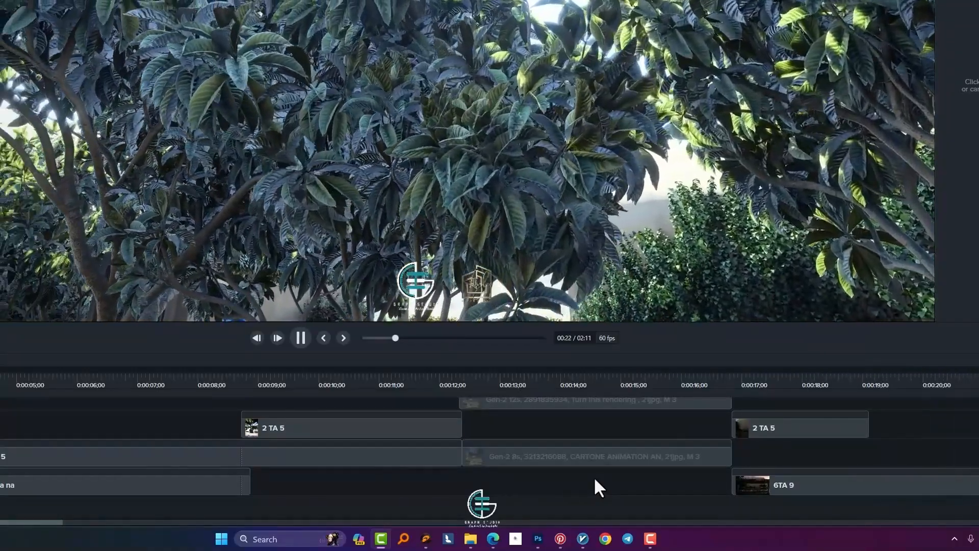
pyautogui.press('space')
pyautogui.scroll(-5, 131, 439)
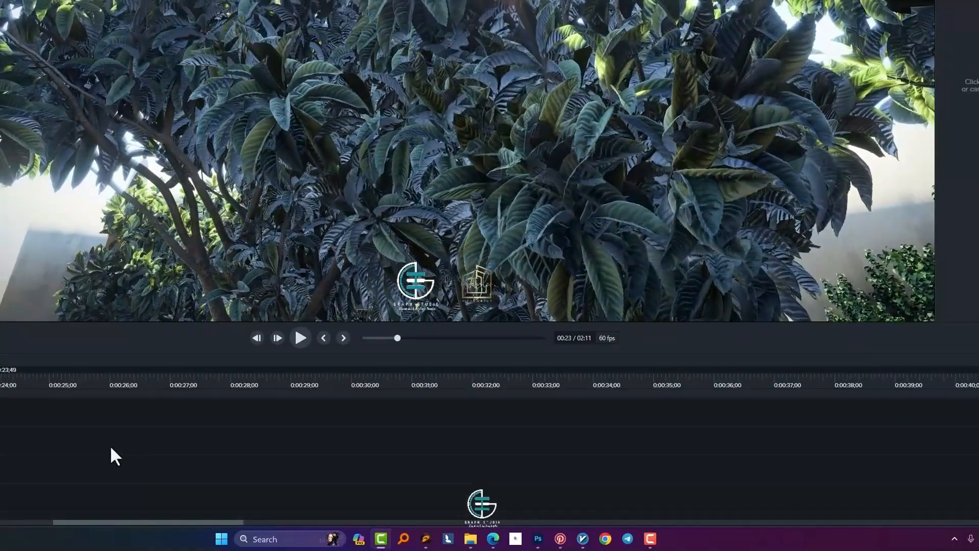
pyautogui.scroll(-4, 53, 454)
pyautogui.scroll(3, 53, 454)
pyautogui.press('space')
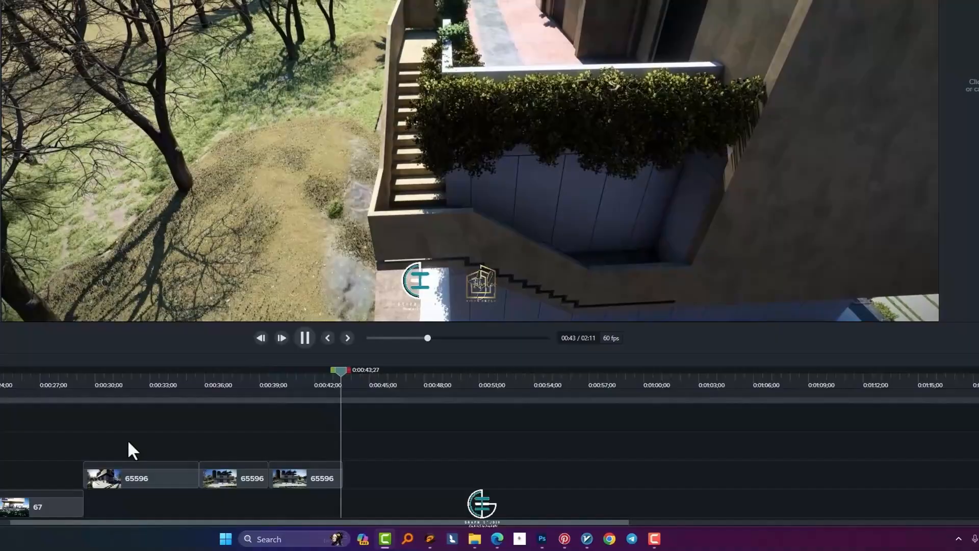
pyautogui.press('space')
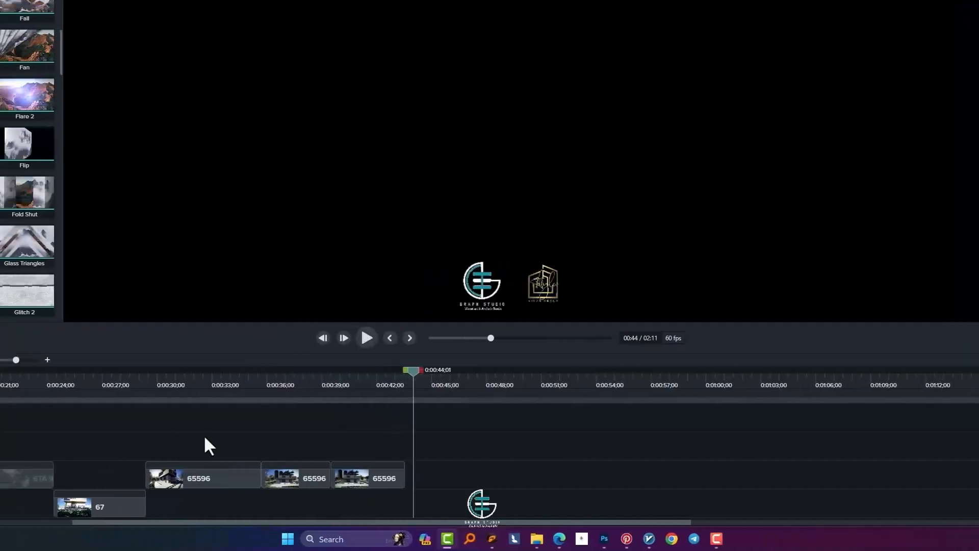
# Step: Trim the end of the last 65596 clip on Track 14 to 0:00:42;36
pyautogui.moveTo(455, 369); pyautogui.dragTo(425, 387)
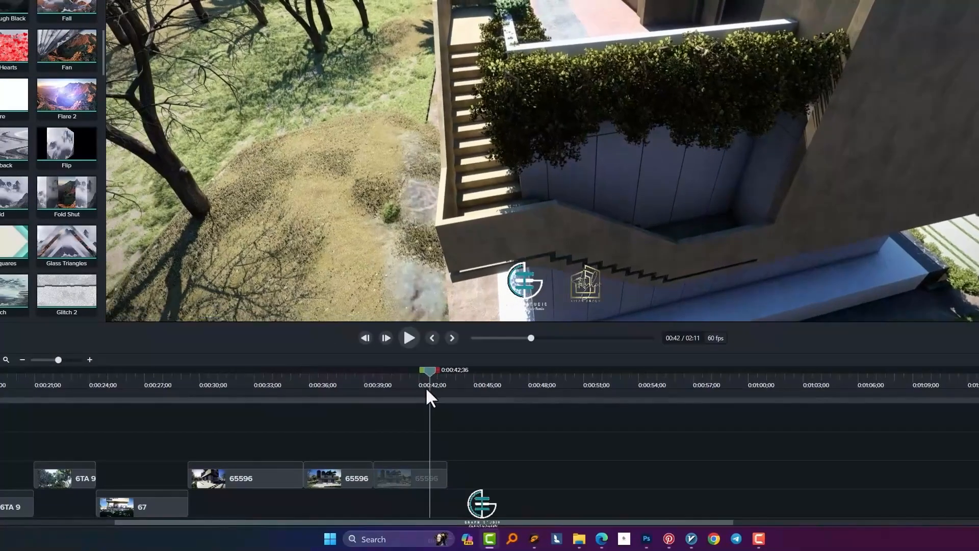
pyautogui.scroll(1, 447, 488)
pyautogui.scroll(-1, 449, 492)
pyautogui.moveTo(446, 501); pyautogui.dragTo(429, 501)
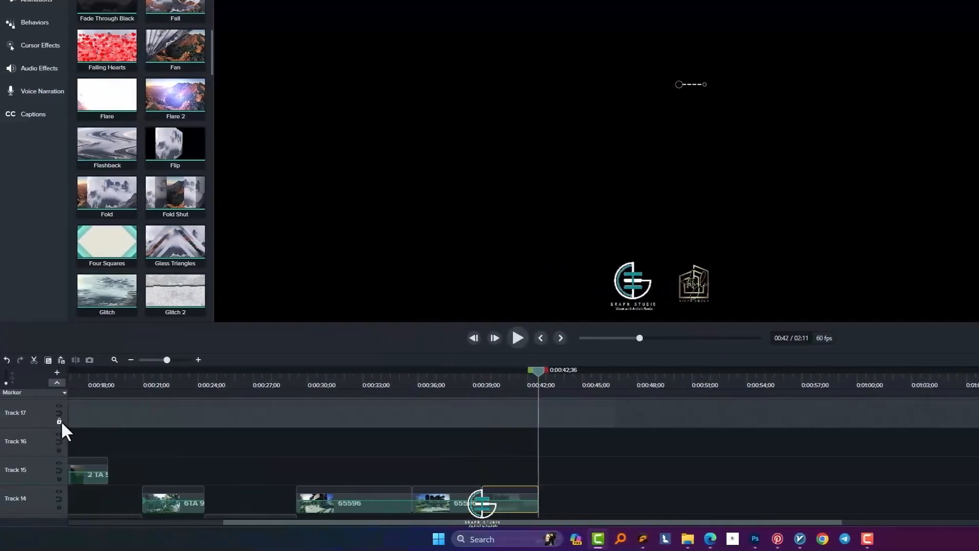
# Step: Unlock Tracks 17, 18 and 12
pyautogui.click(60, 421)
pyautogui.scroll(1, 60, 421)
pyautogui.click(61, 420)
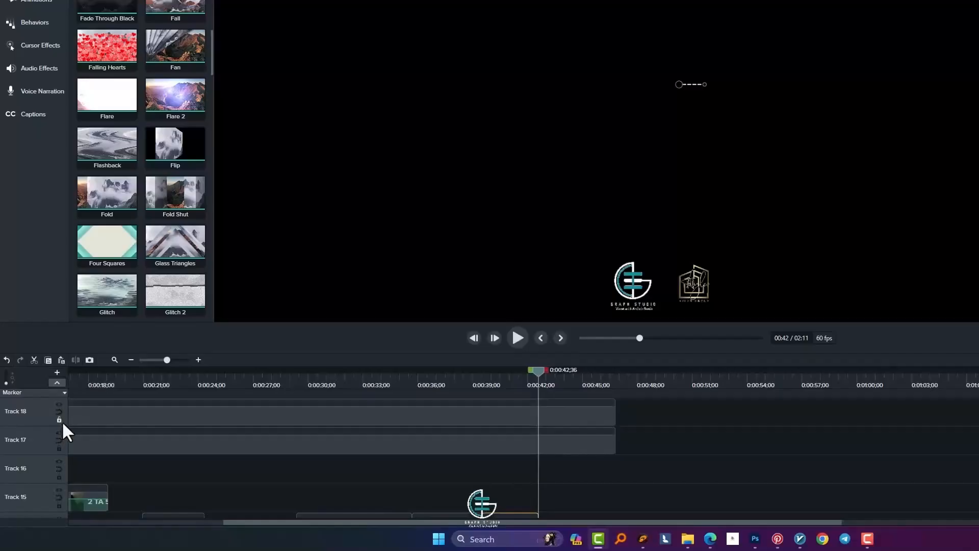
pyautogui.scroll(-1, 61, 431)
pyautogui.scroll(-3, 61, 459)
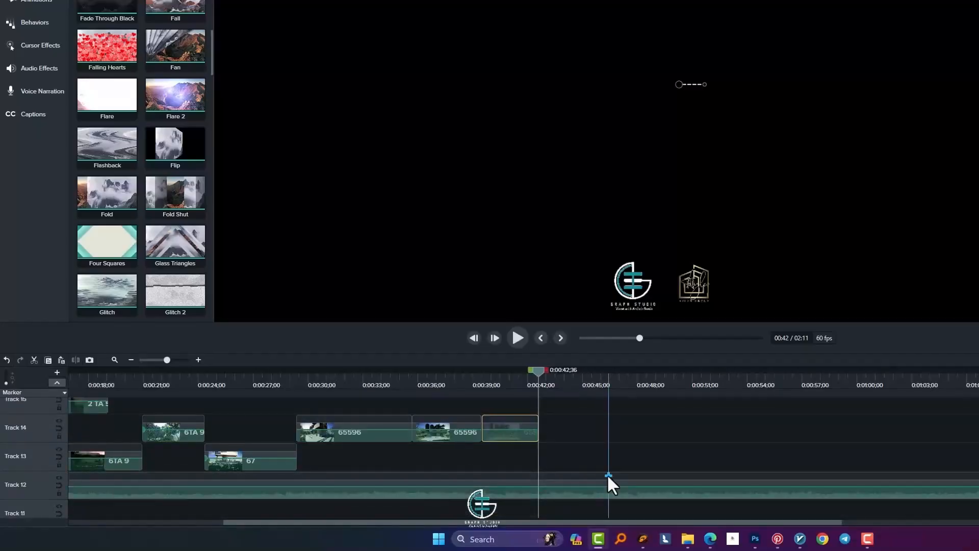
# Step: Add a Fade Through Black transition between the last two 65596 clips on Track 14 and set the playhead to 0:00:38;00
pyautogui.moveTo(536, 371); pyautogui.dragTo(481, 377)
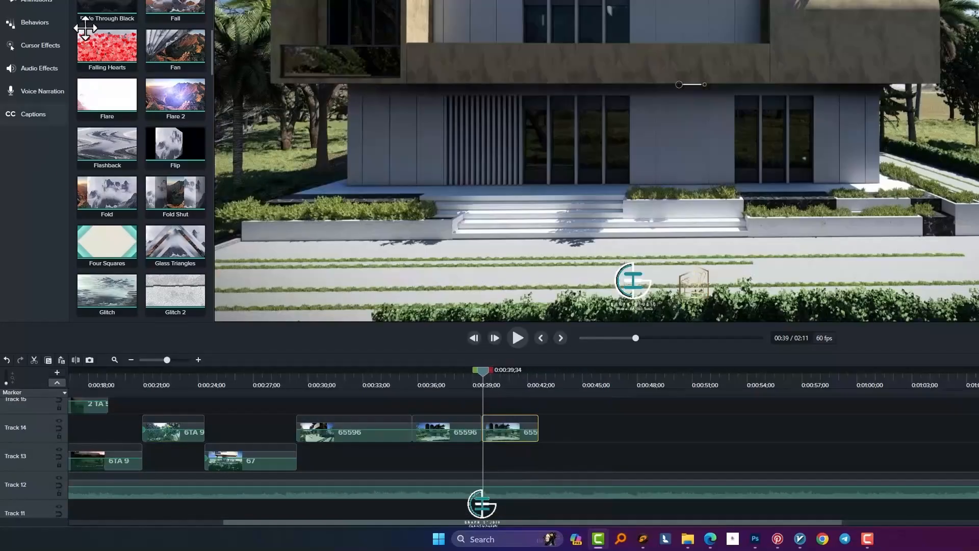
pyautogui.moveTo(107, 8); pyautogui.dragTo(457, 378)
pyautogui.moveTo(488, 444); pyautogui.dragTo(485, 433)
pyautogui.click(455, 384)
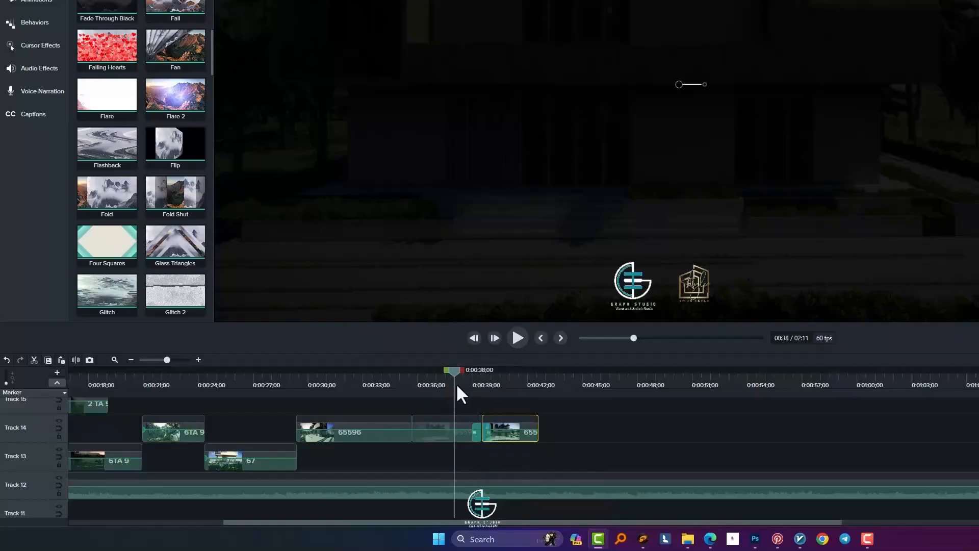
# Step: Add Fade Through Black transitions between the first two 65596 clips on Track 14 and at the start of the first one
pyautogui.press('space')
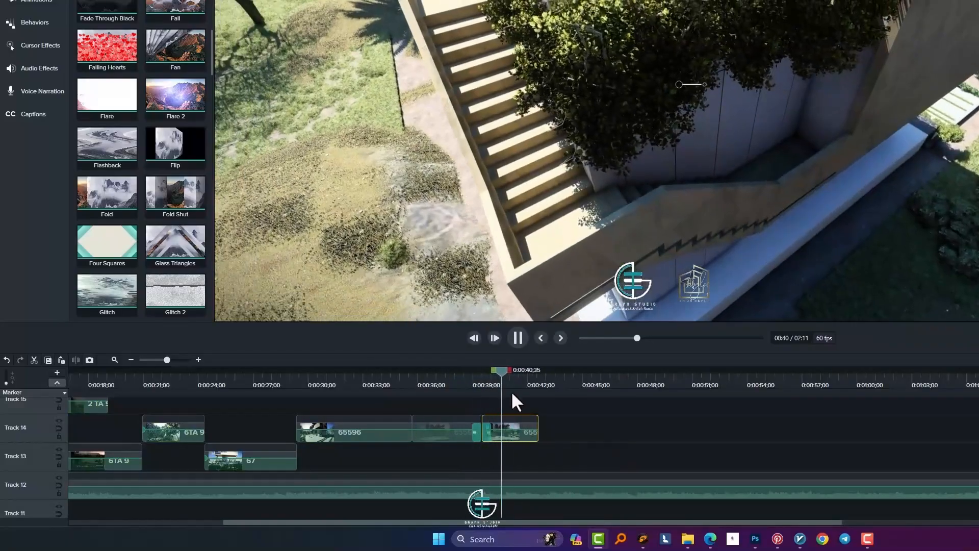
pyautogui.press('space')
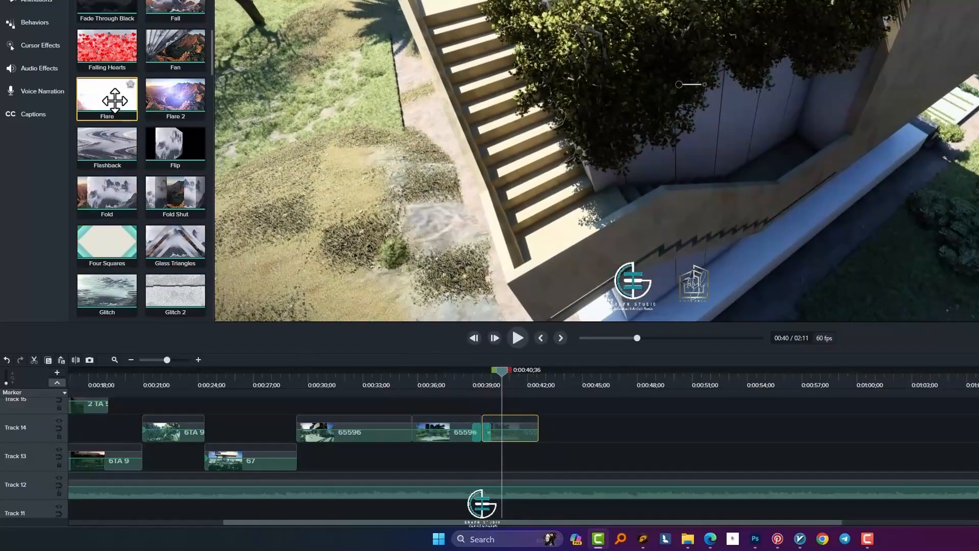
pyautogui.moveTo(114, 101); pyautogui.dragTo(285, 301)
pyautogui.moveTo(416, 443); pyautogui.dragTo(416, 444)
pyautogui.moveTo(109, 10); pyautogui.dragTo(175, 136)
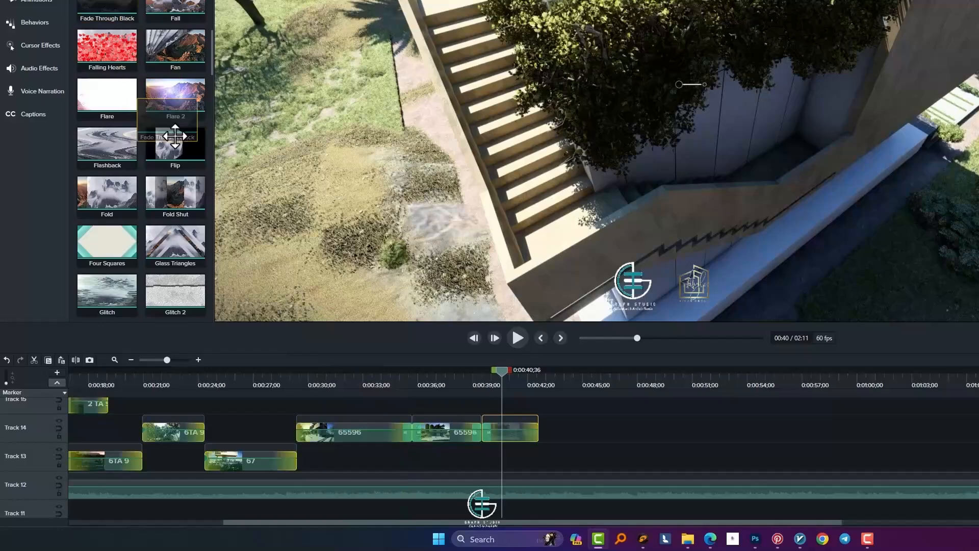
pyautogui.moveTo(300, 438); pyautogui.dragTo(301, 437)
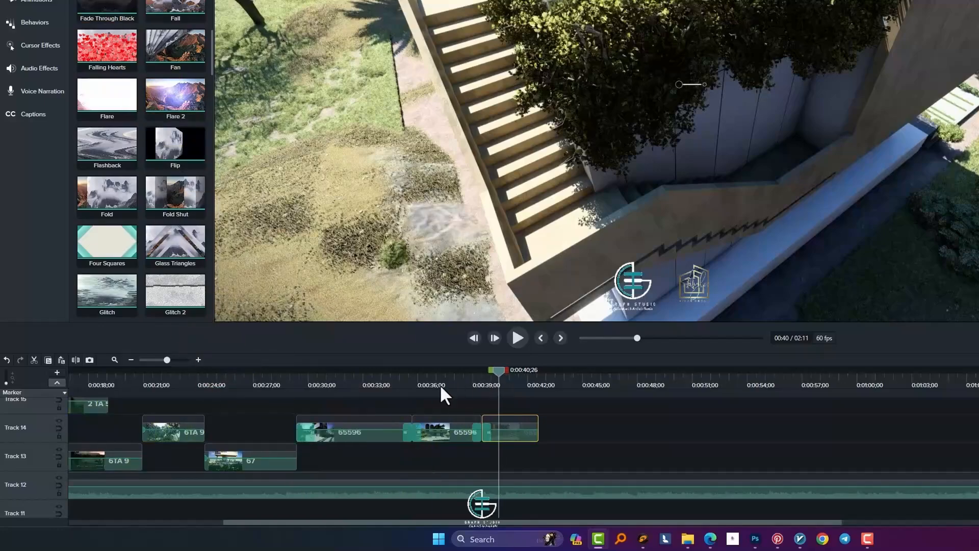
# Step: Preview the start of the first 65596 clip on Track 14 and try a Flip transition there instead of Fade Through Black
pyautogui.click(257, 408)
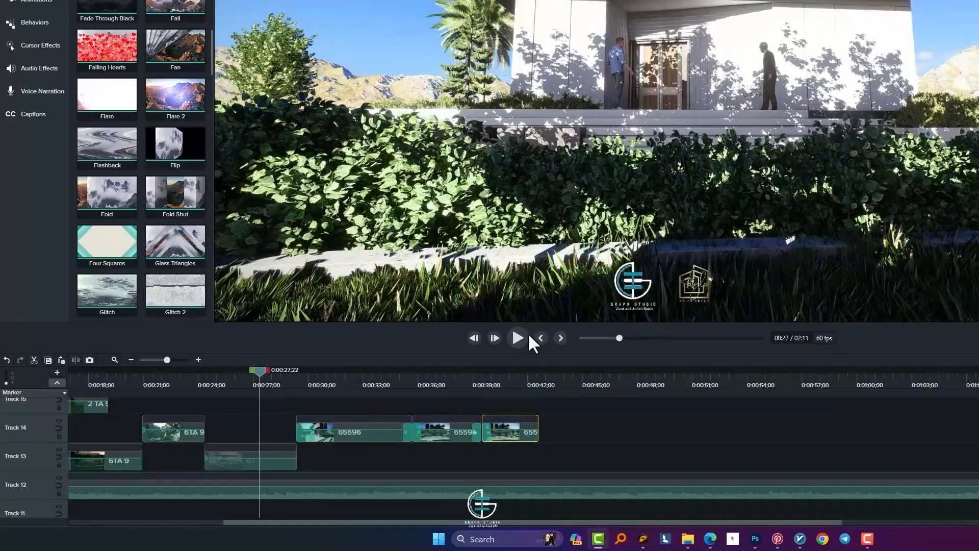
pyautogui.click(526, 336)
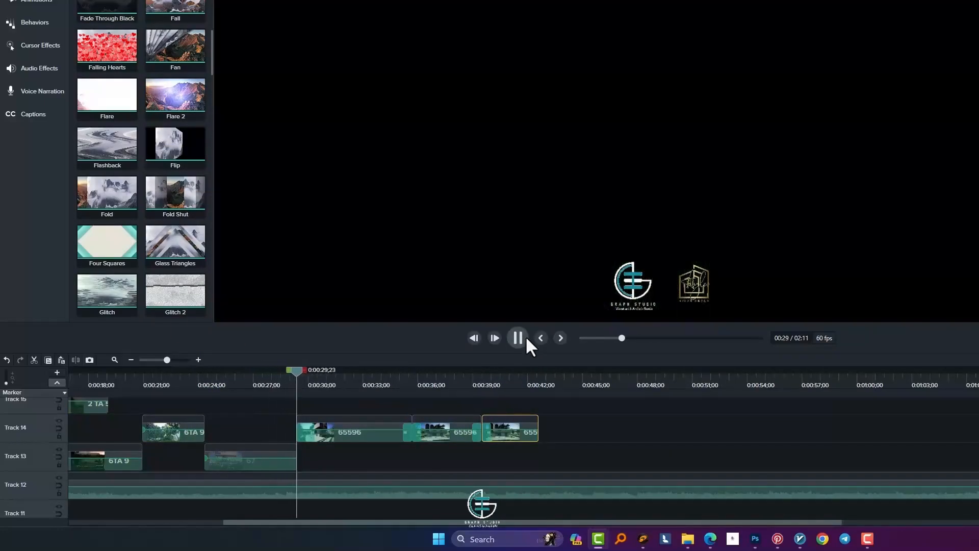
pyautogui.click(526, 335)
pyautogui.keyDown('ctrl'); pyautogui.scroll(3, 308, 464); pyautogui.keyUp('ctrl')
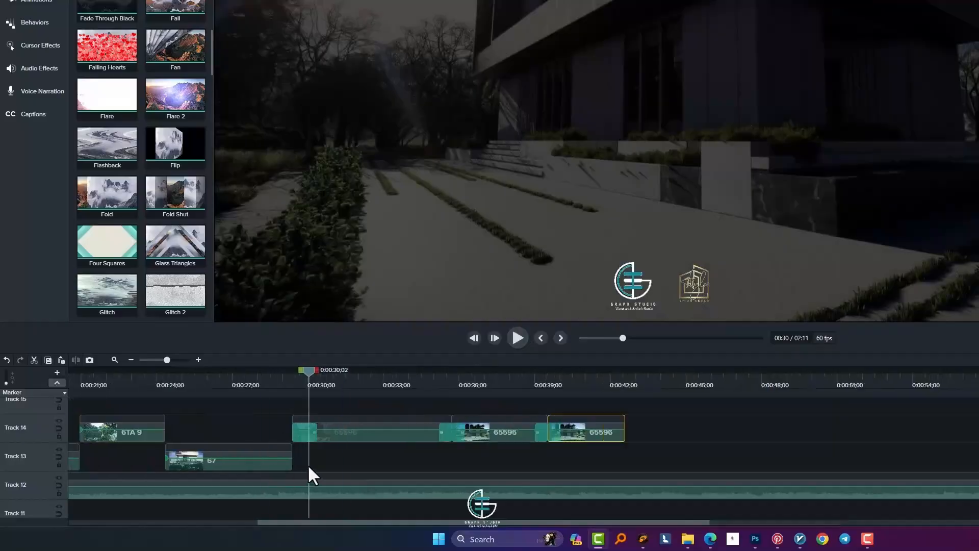
pyautogui.click(295, 433)
pyautogui.press('Delete')
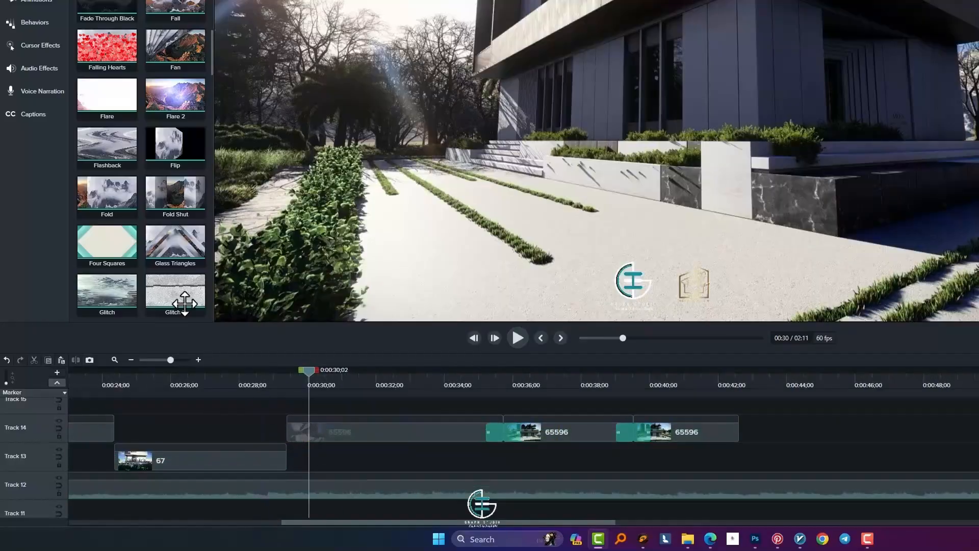
pyautogui.moveTo(163, 150); pyautogui.dragTo(298, 431)
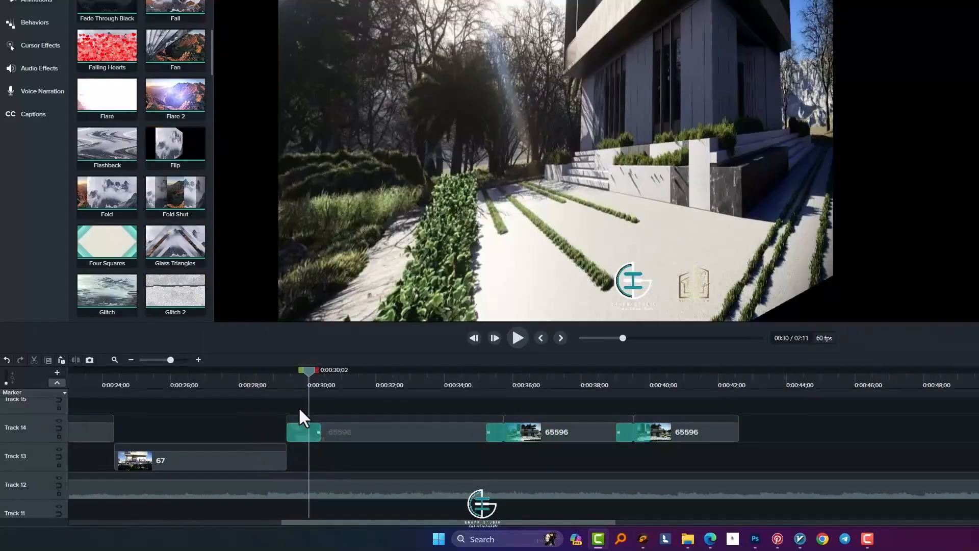
pyautogui.click(265, 390)
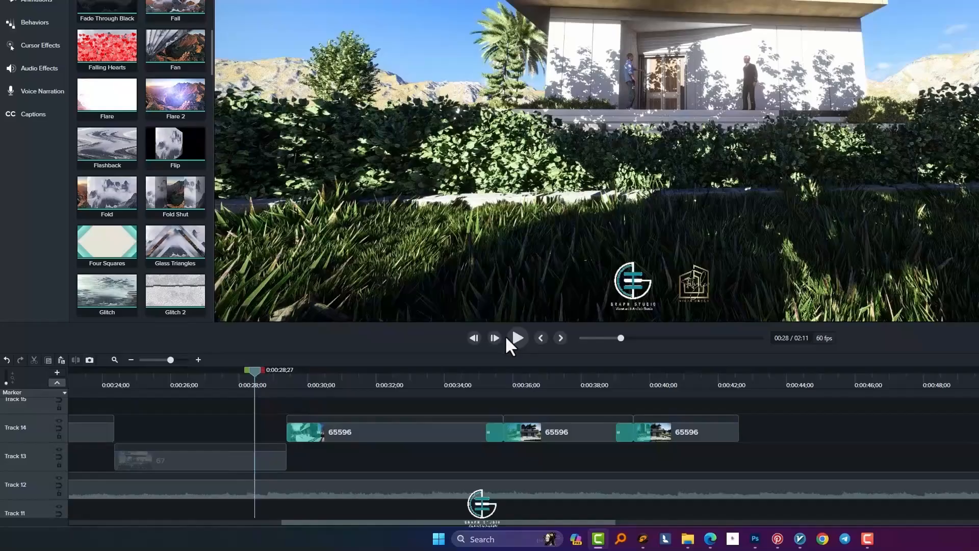
pyautogui.click(511, 337)
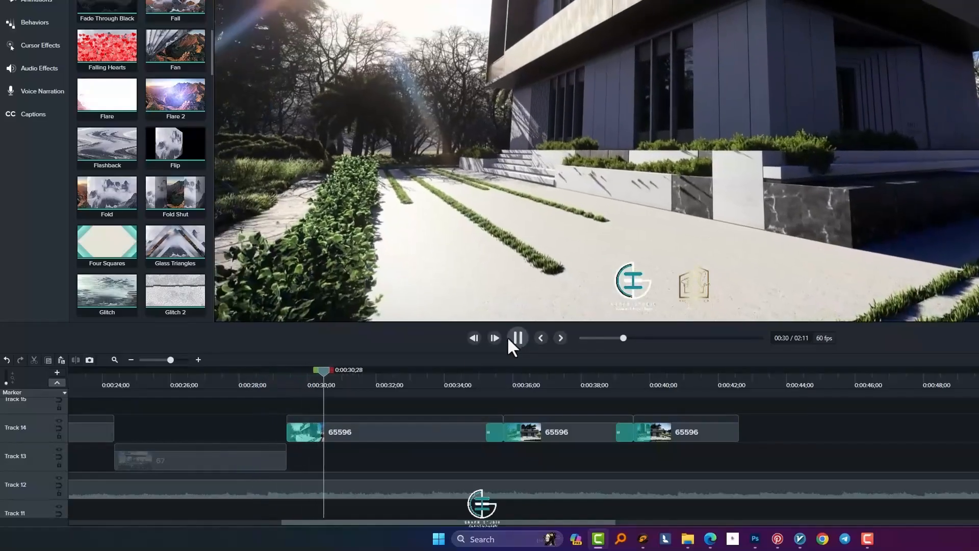
pyautogui.click(514, 338)
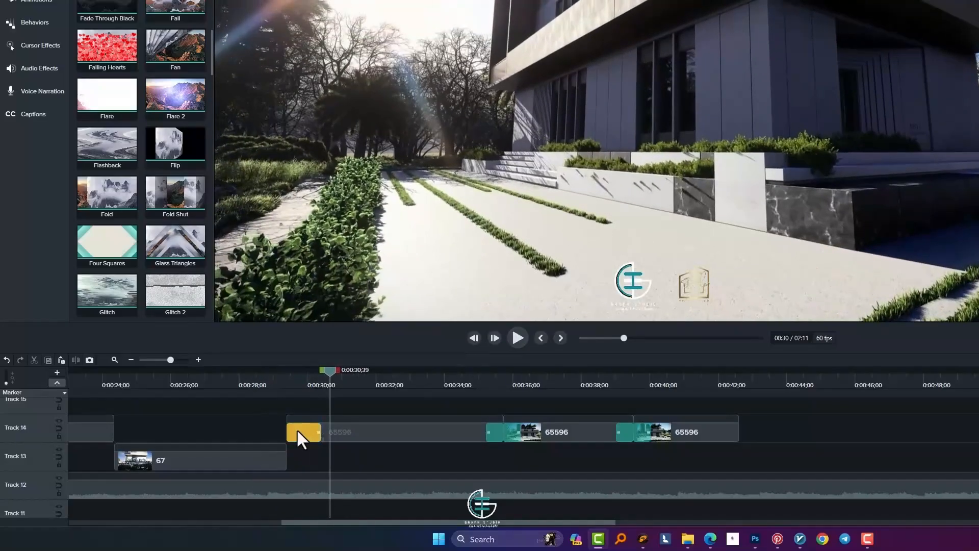
# Step: Replace the opening transition of the first 65596 clip with Glow, adjust its length, and play the change from clip 67
pyautogui.scroll(-2, 112, 246)
pyautogui.moveTo(182, 245); pyautogui.dragTo(292, 435)
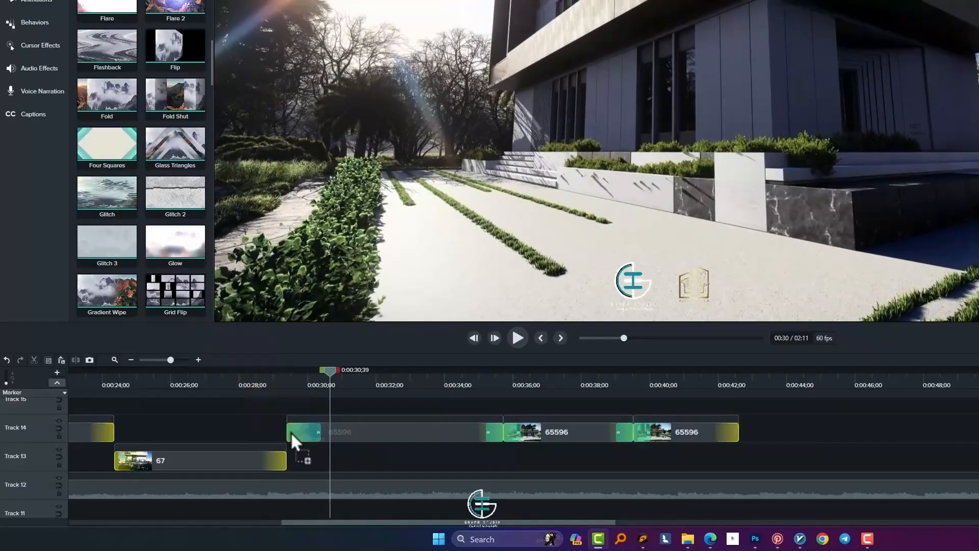
pyautogui.moveTo(330, 388); pyautogui.dragTo(262, 387)
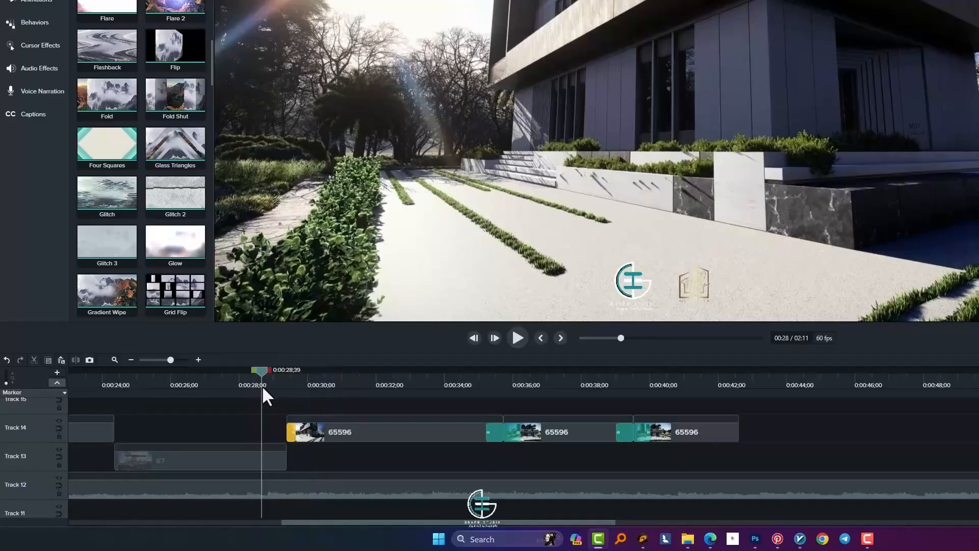
pyautogui.click(518, 337)
pyautogui.click(518, 336)
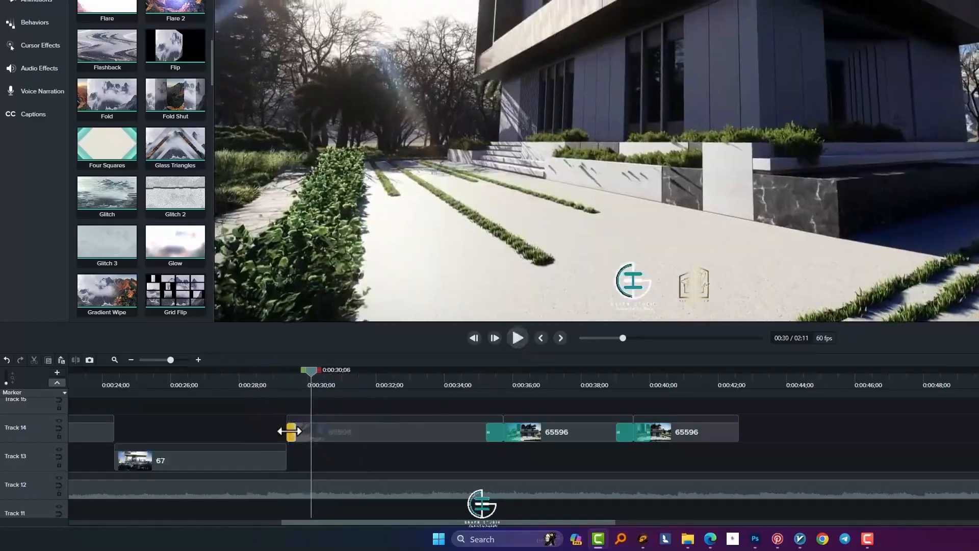
pyautogui.moveTo(314, 369); pyautogui.dragTo(187, 377)
pyautogui.click(523, 340)
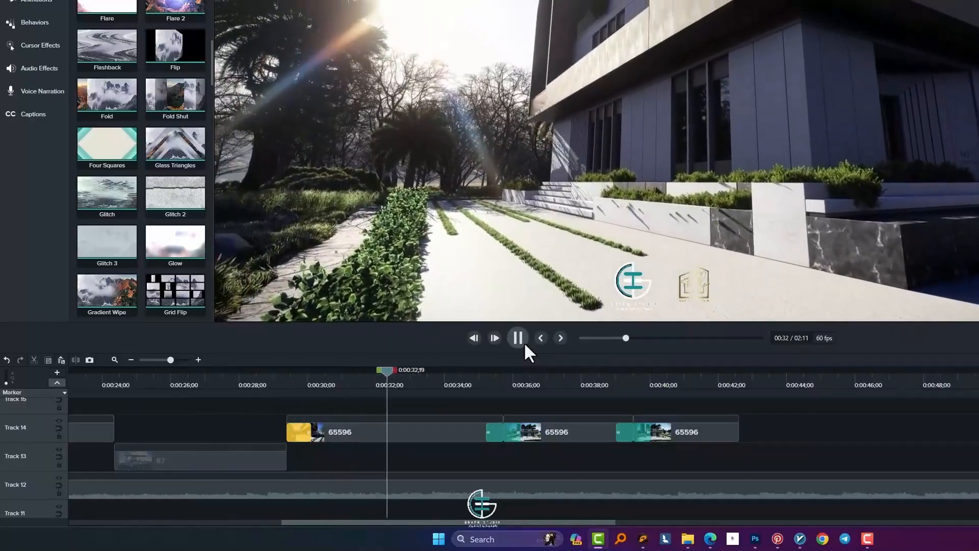
pyautogui.click(524, 341)
# Step: Split the first 65596 clip on Track 14 at 0:00:33;16 and add a transition between its two parts
pyautogui.moveTo(429, 371)
pyautogui.mouseDown()
pyautogui.moveTo(417, 371)
pyautogui.moveTo(430, 380)
pyautogui.moveTo(406, 385)
pyautogui.moveTo(428, 388)
pyautogui.moveTo(418, 372)
pyautogui.mouseUp()
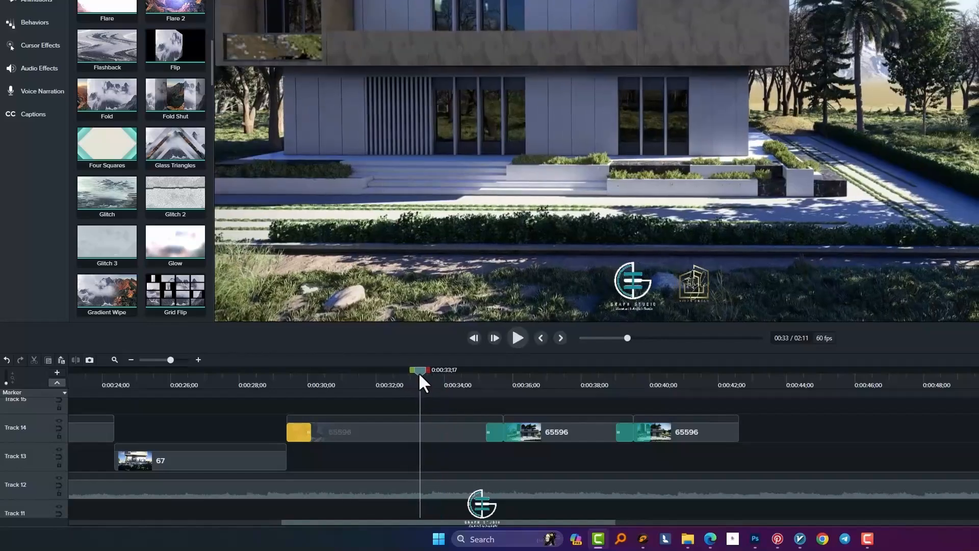
pyautogui.click(395, 437)
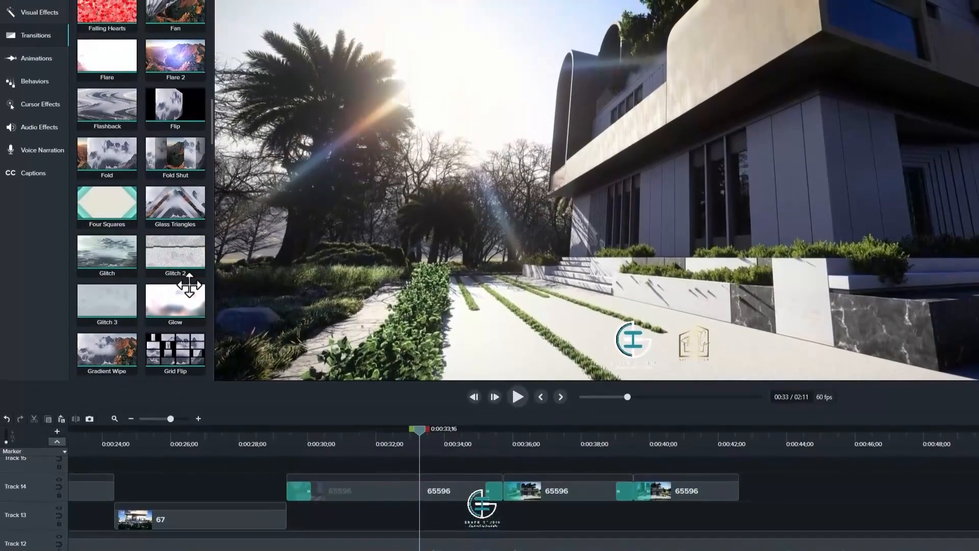
pyautogui.moveTo(188, 286); pyautogui.dragTo(390, 481)
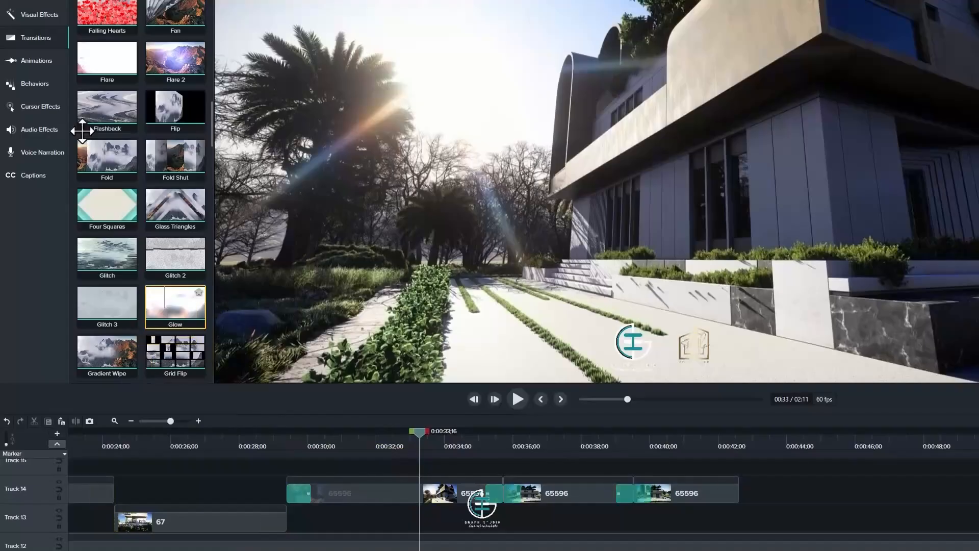
pyautogui.scroll(1, 115, 51)
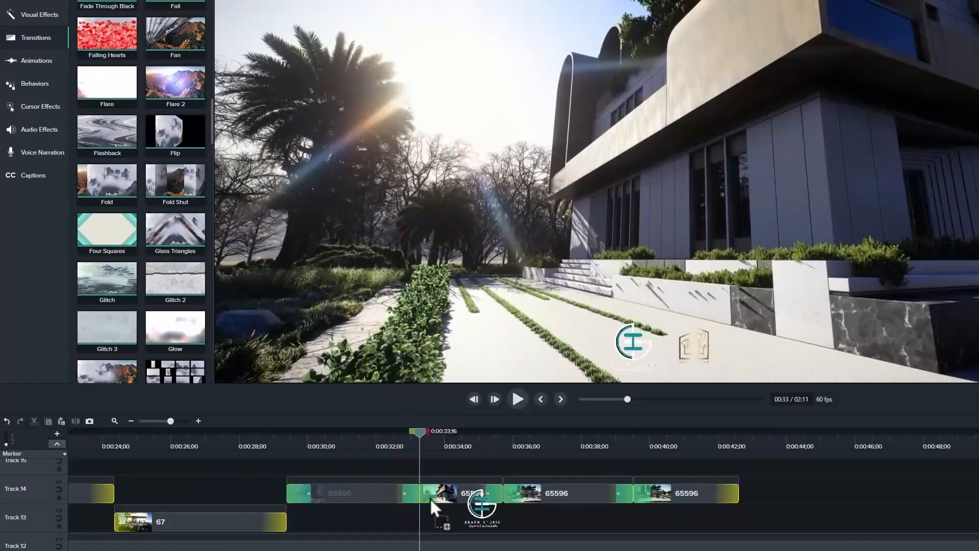
pyautogui.click(433, 493)
# Step: Lengthen the transition at the 0:00:33;16 split and play the sequence into the last 65596 clip
pyautogui.click(370, 442)
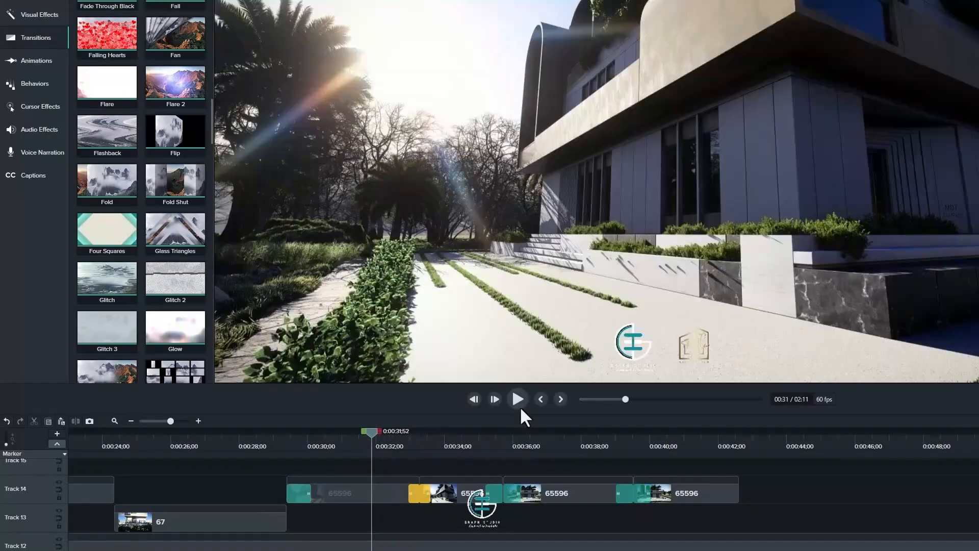
pyautogui.click(518, 401)
pyautogui.press('space')
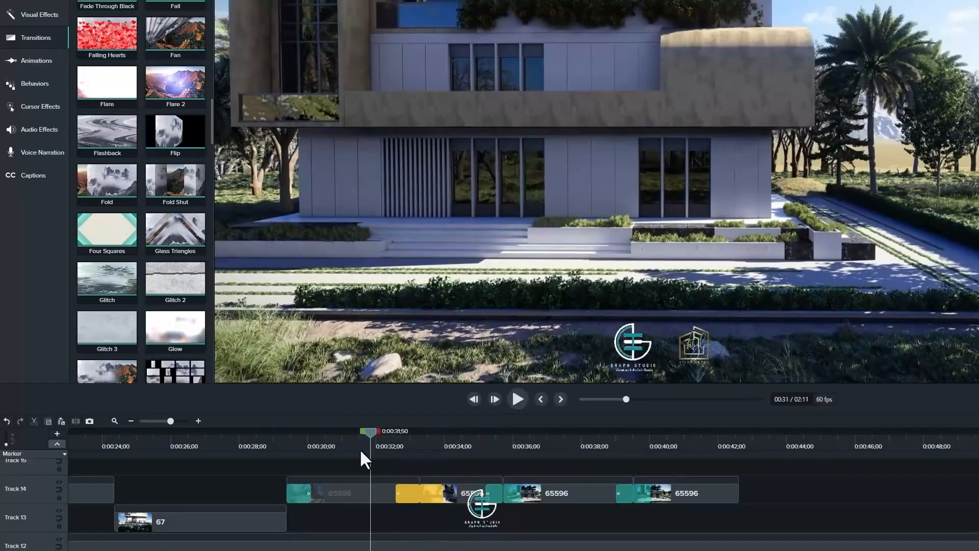
pyautogui.click(339, 454)
pyautogui.press('space')
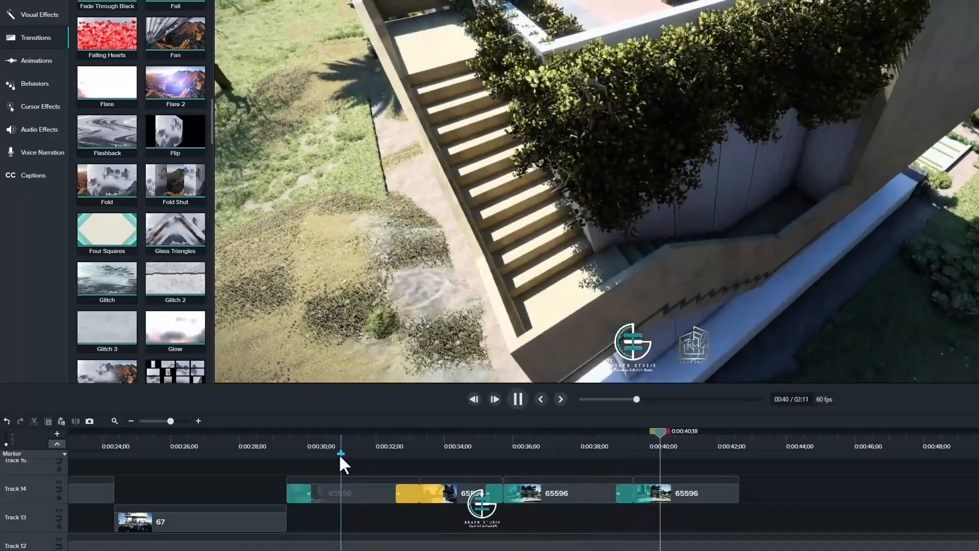
pyautogui.click(517, 399)
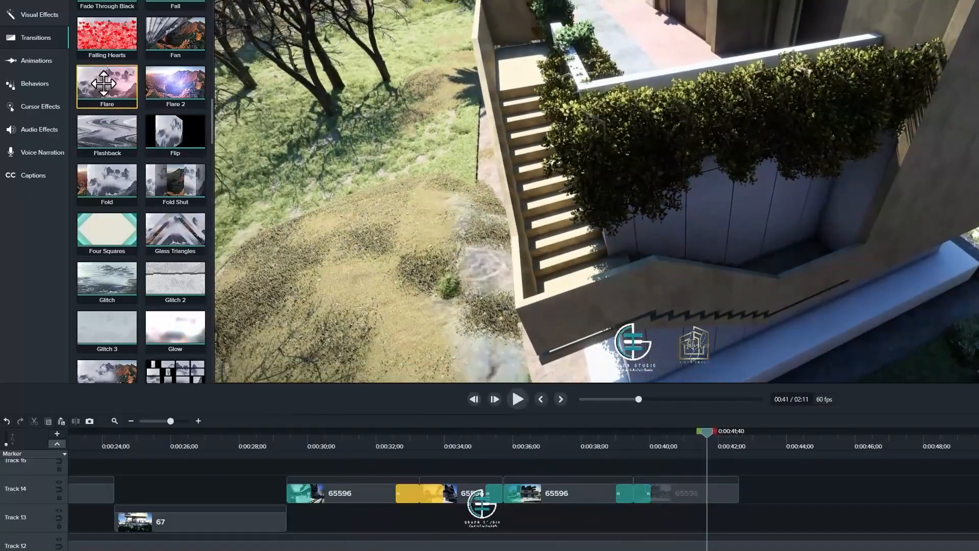
# Step: Add a Fade Through Black transition at the end of the last 65596 clip and check it at 0:00:42;21
pyautogui.moveTo(107, 4); pyautogui.dragTo(735, 498)
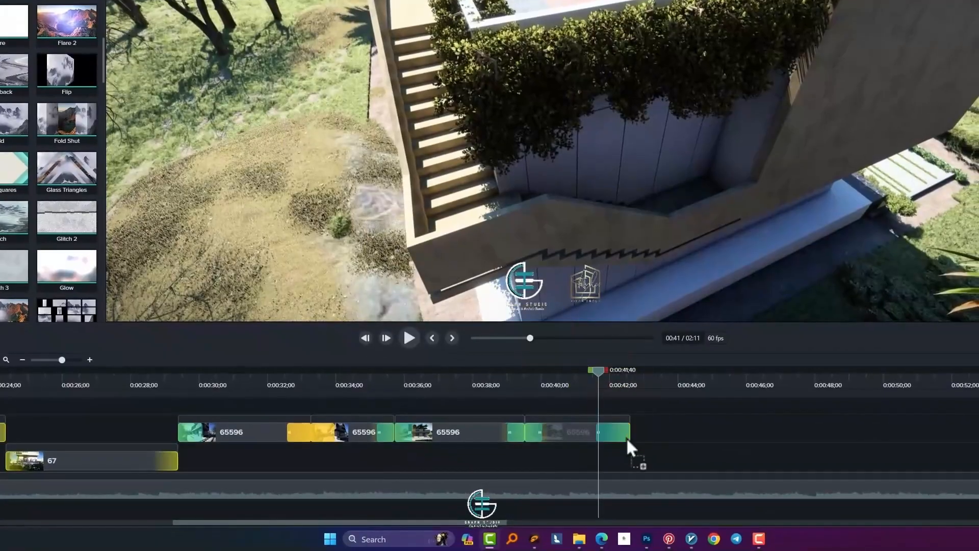
pyautogui.moveTo(627, 436); pyautogui.dragTo(628, 437)
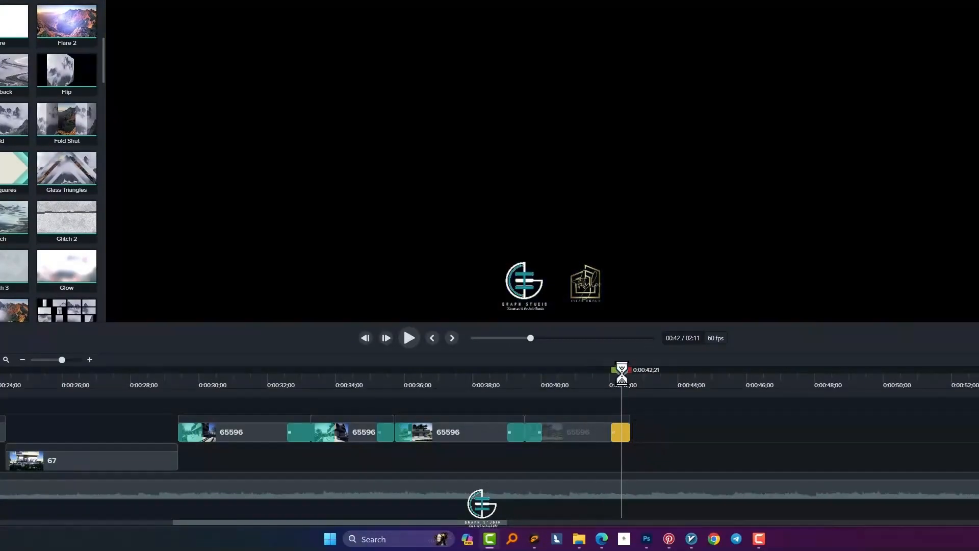
# Step: Move the Graph Studio logo to the lower-left corner and the gold building logo to the lower-right corner of the video frame
pyautogui.hscroll(-10, 158, 414)
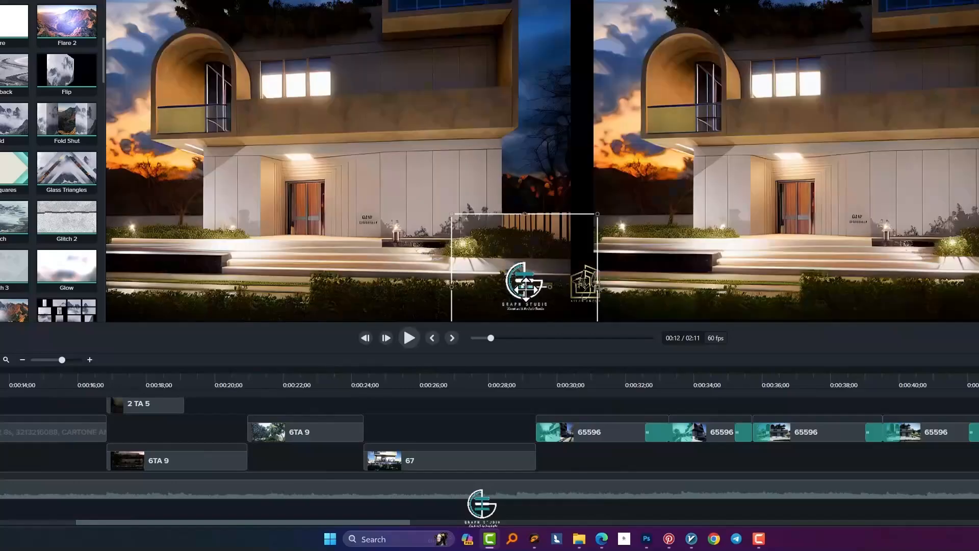
pyautogui.moveTo(406, 277); pyautogui.dragTo(116, 279)
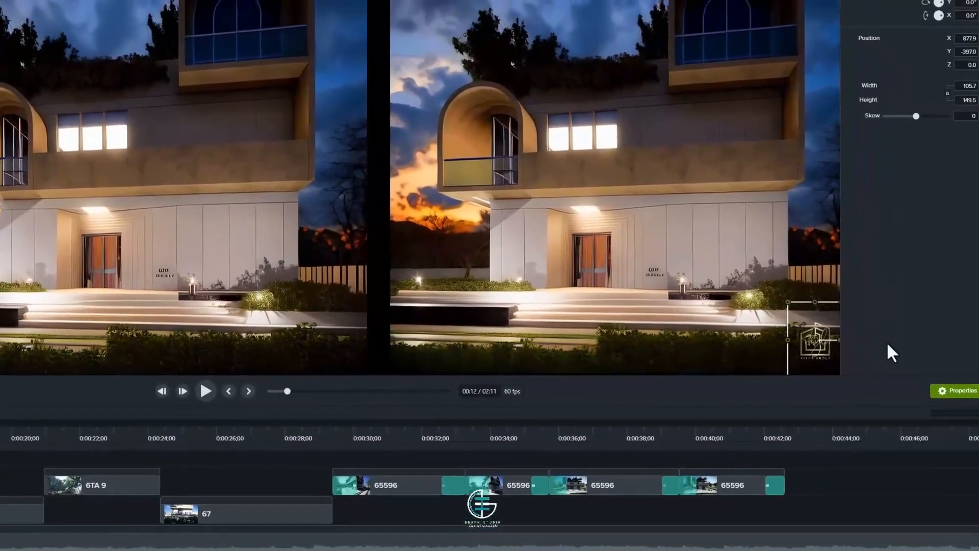
pyautogui.click(723, 217)
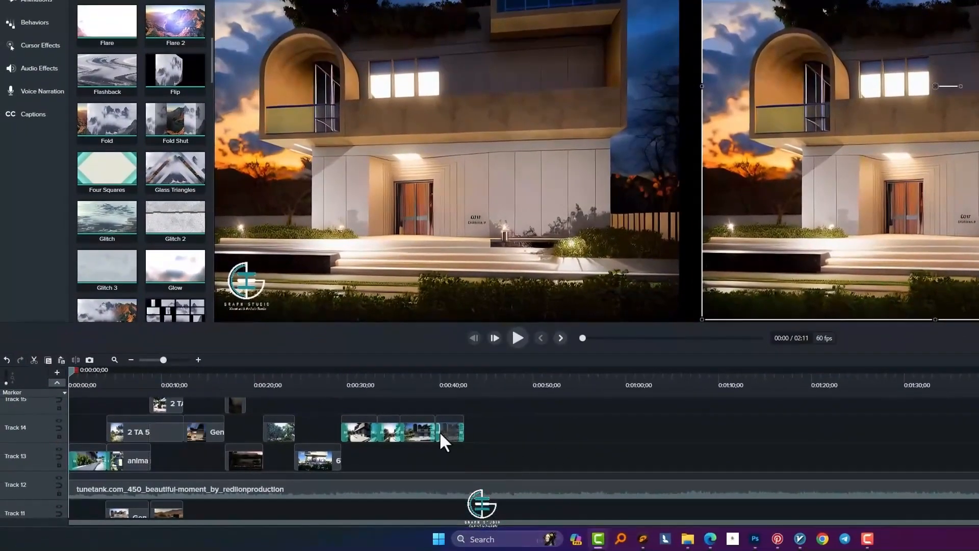
# Step: Fit the whole video frame in the preview at 82% and play the opening second to check the logo placement
pyautogui.press('space')
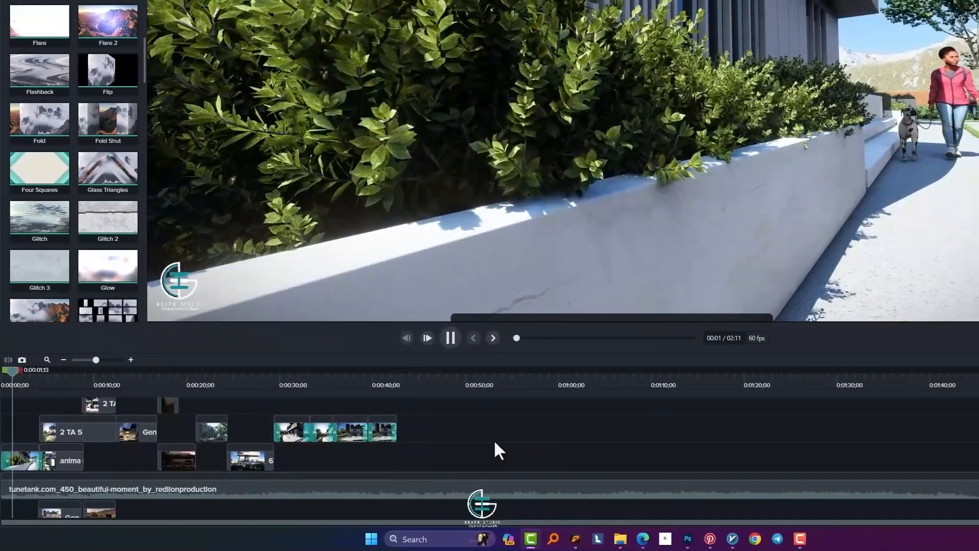
pyautogui.press('space')
pyautogui.scroll(-5, 448, 316)
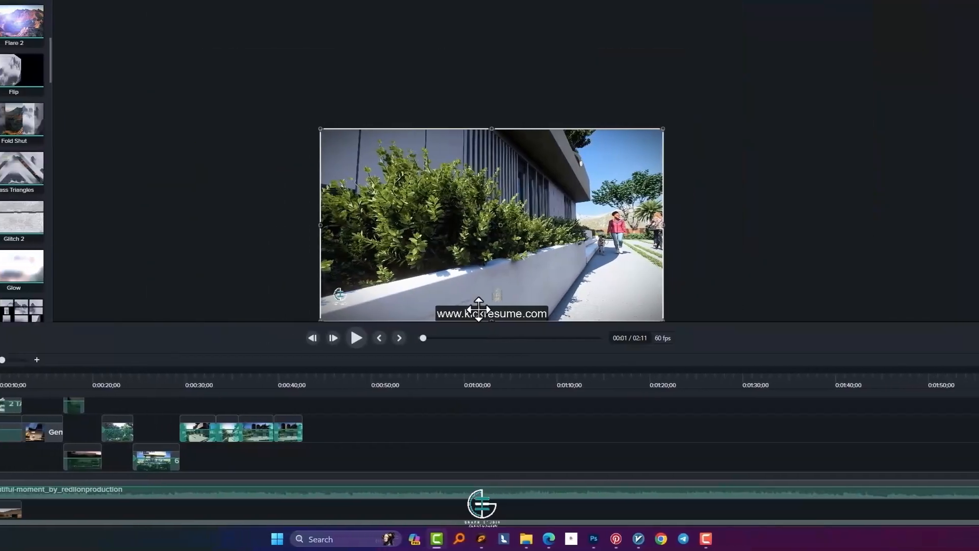
pyautogui.scroll(3, 68, 406)
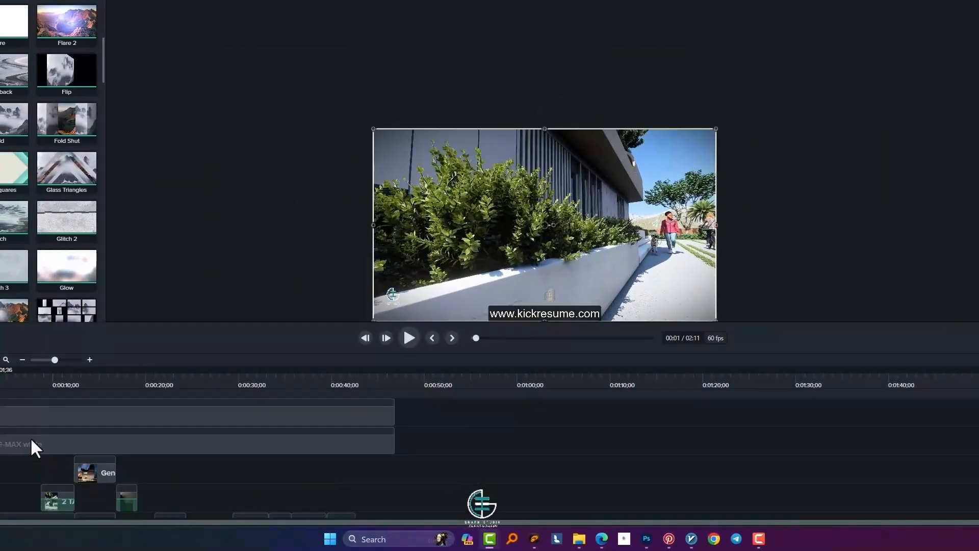
pyautogui.scroll(5, 30, 445)
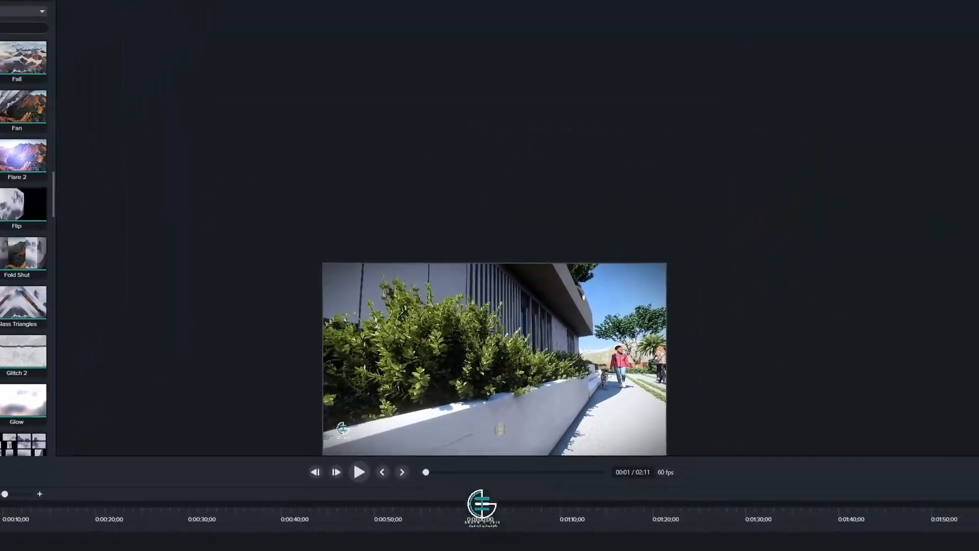
pyautogui.click(463, 24)
pyautogui.click(458, 37)
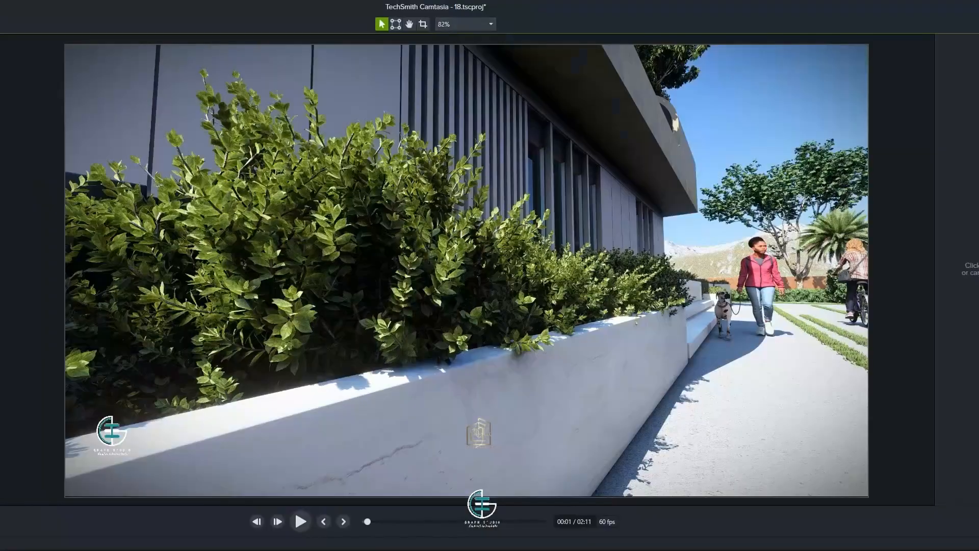
pyautogui.press('space')
pyautogui.press('space')
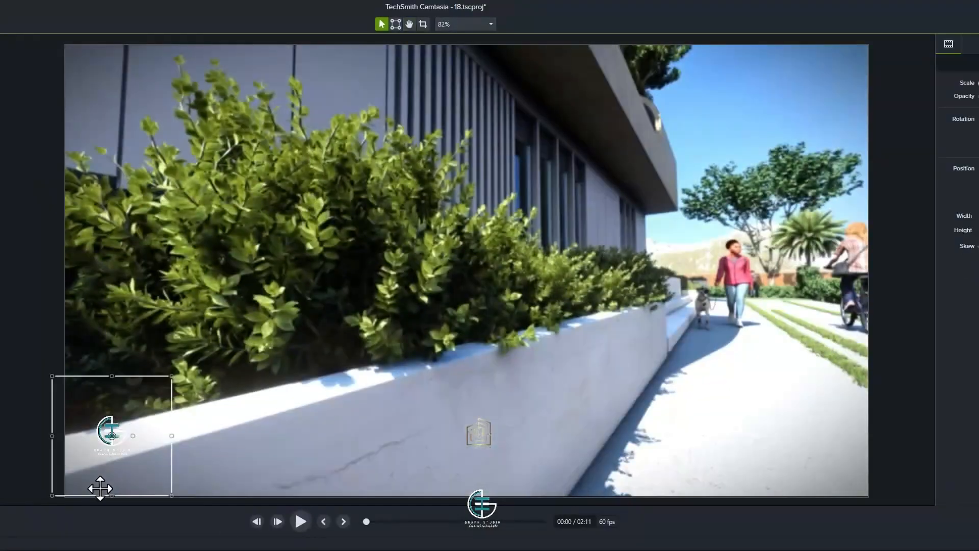
# Step: Move the Graph Studio logo to the frame's lower-left corner and the gold building logo to its lower-right corner, and play the opening
pyautogui.moveTo(92, 487); pyautogui.dragTo(93, 482)
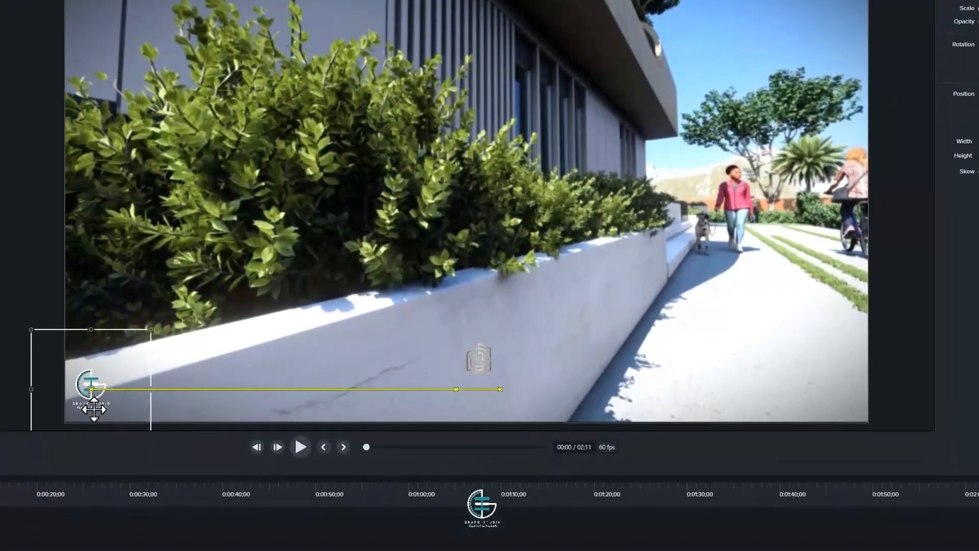
pyautogui.moveTo(492, 440); pyautogui.dragTo(881, 491)
pyautogui.moveTo(881, 308); pyautogui.dragTo(846, 299)
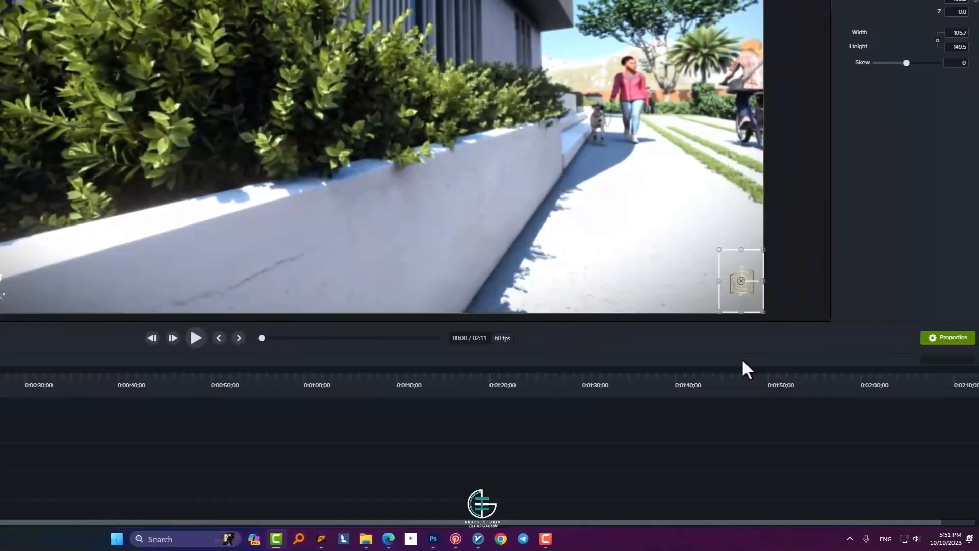
pyautogui.click(816, 428)
pyautogui.press('space')
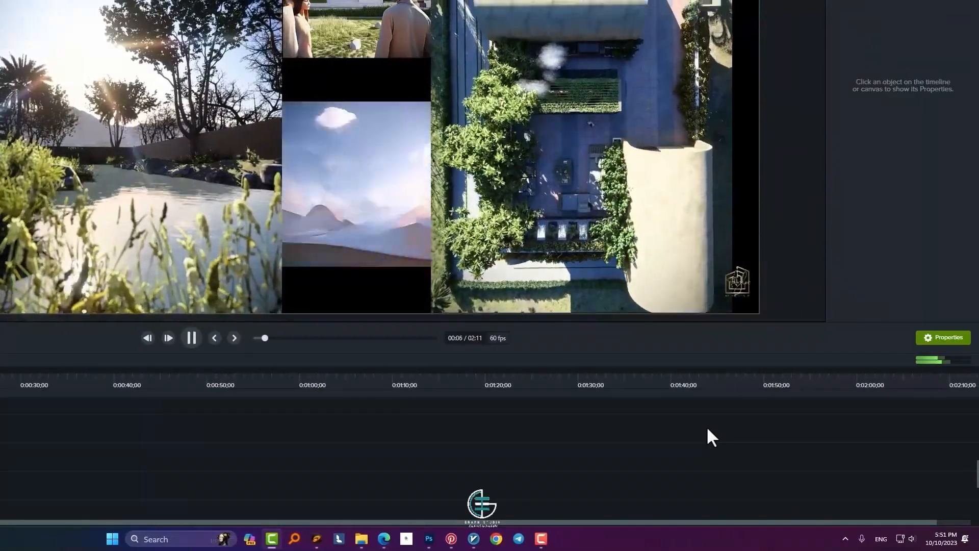
pyautogui.press('space')
# Step: Delete the transition between the 8 and anima na clips on Track 13
pyautogui.scroll(12, 490, 459)
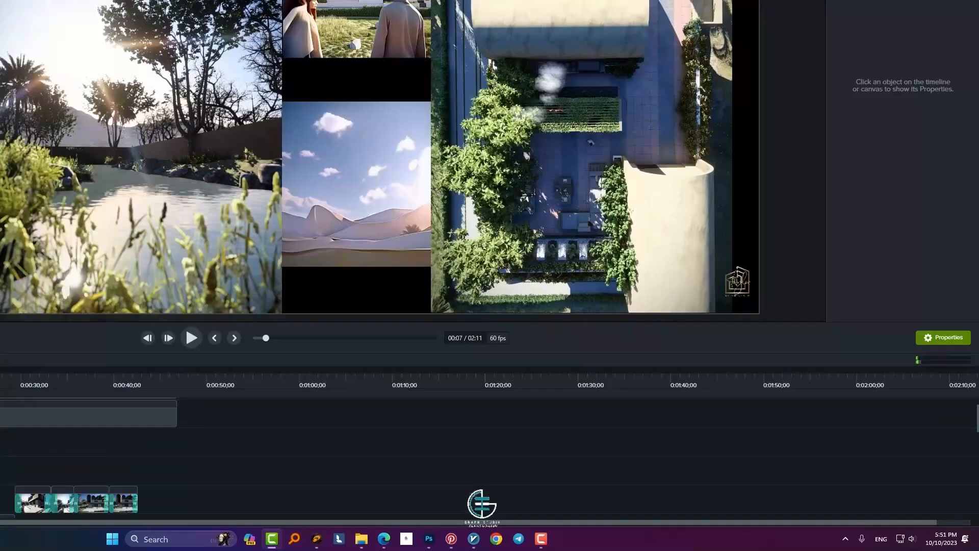
pyautogui.scroll(-3, 489, 459)
pyautogui.scroll(4, 489, 459)
pyautogui.scroll(5, 129, 372)
pyautogui.moveTo(130, 373); pyautogui.dragTo(79, 401)
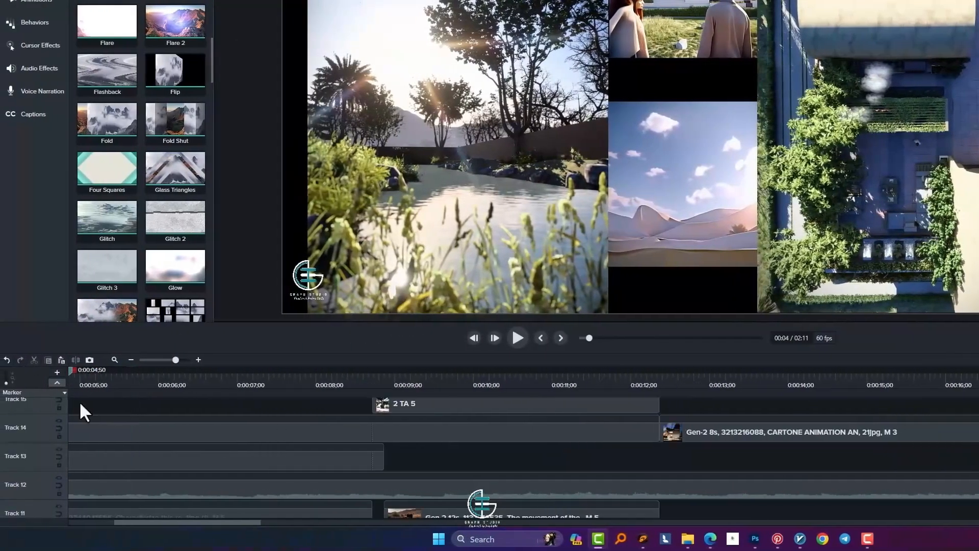
pyautogui.scroll(-2, 169, 429)
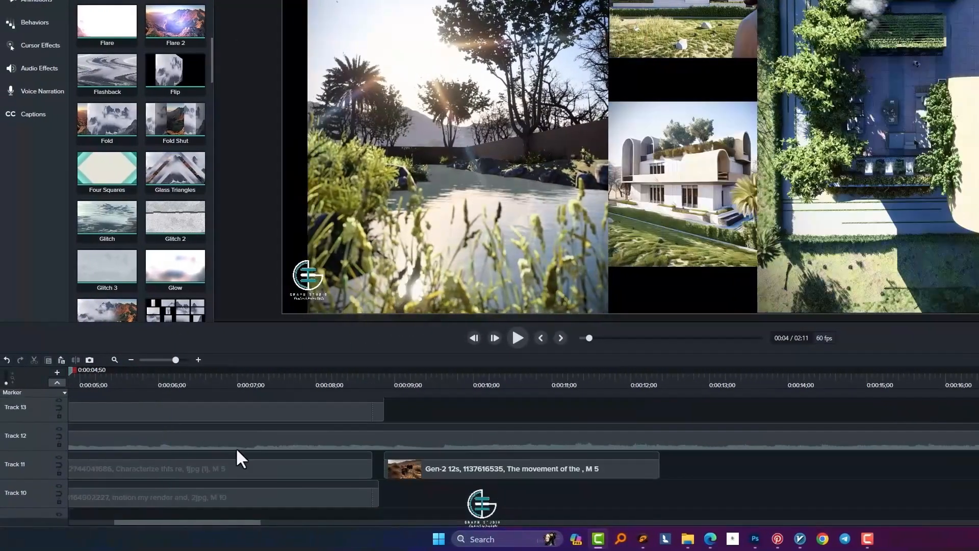
pyautogui.scroll(-1, 236, 447)
pyautogui.scroll(4, 236, 447)
pyautogui.scroll(-3, 260, 448)
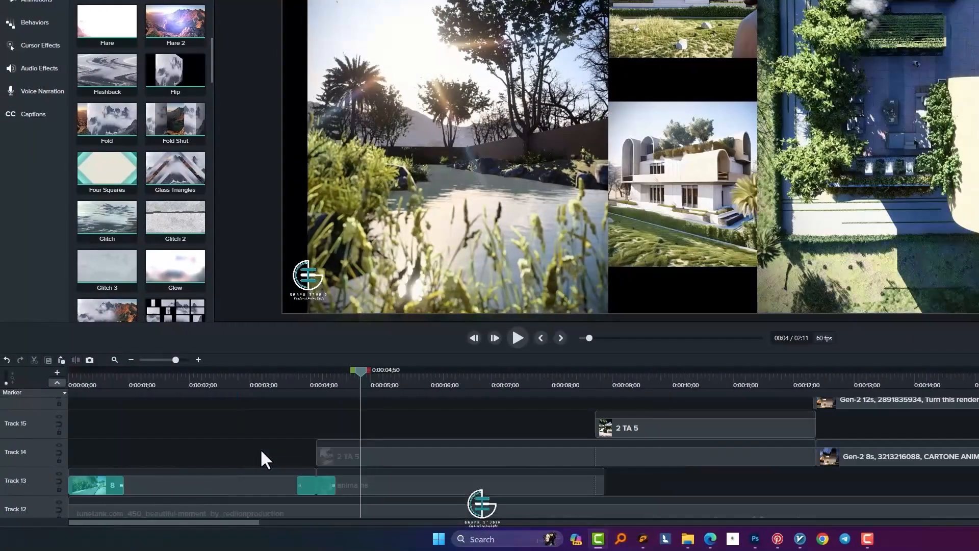
pyautogui.moveTo(237, 373); pyautogui.dragTo(192, 376)
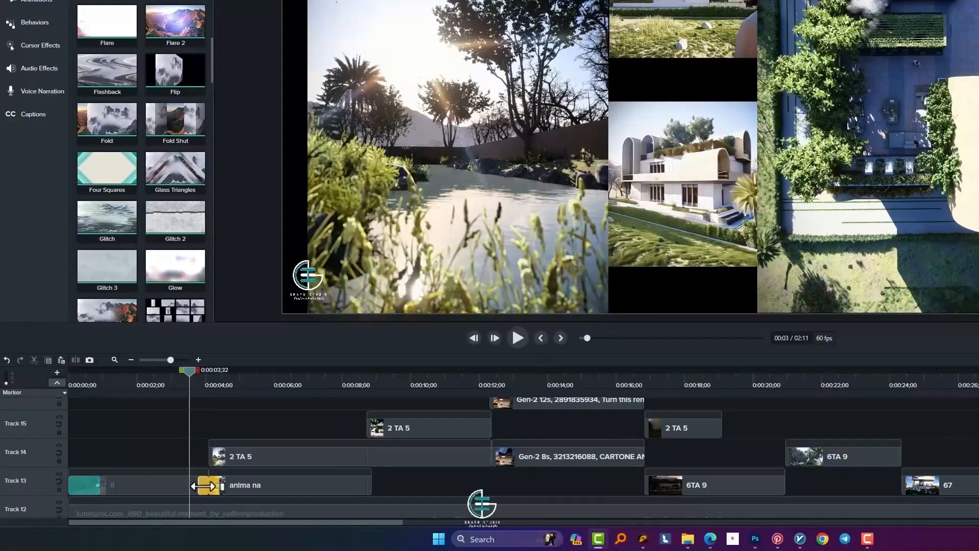
pyautogui.press('Delete')
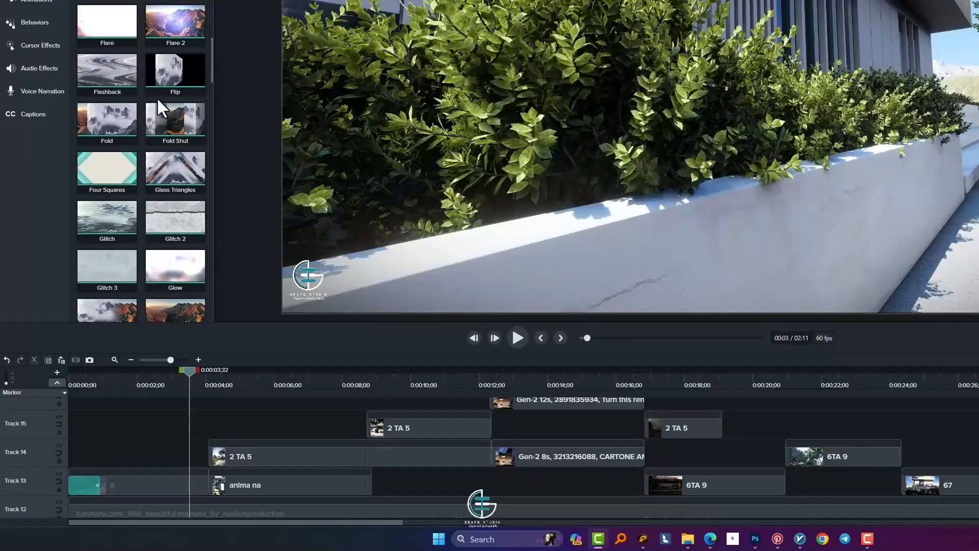
# Step: Try a Glow transition between the 8 and anima na clips on Track 13, play it, and remove it
pyautogui.moveTo(188, 281); pyautogui.dragTo(213, 485)
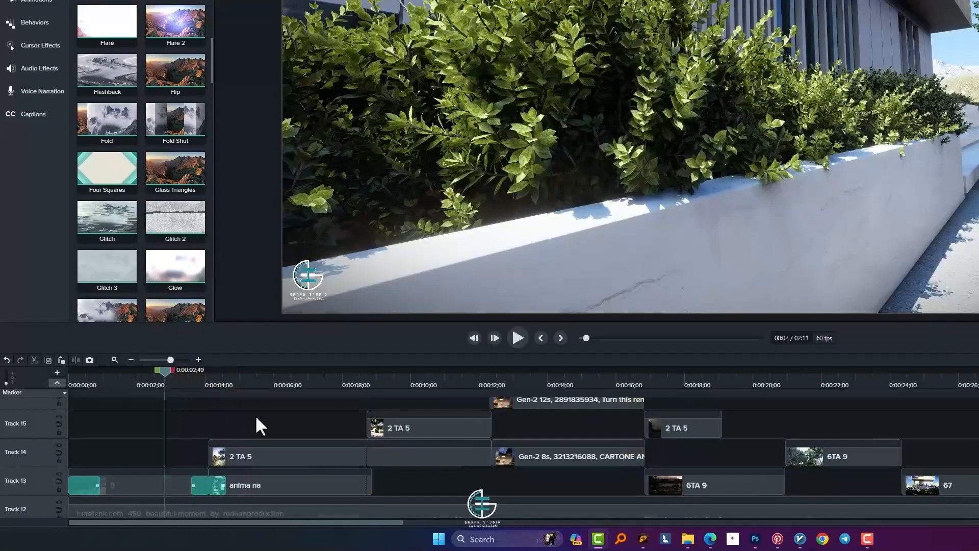
pyautogui.click(517, 338)
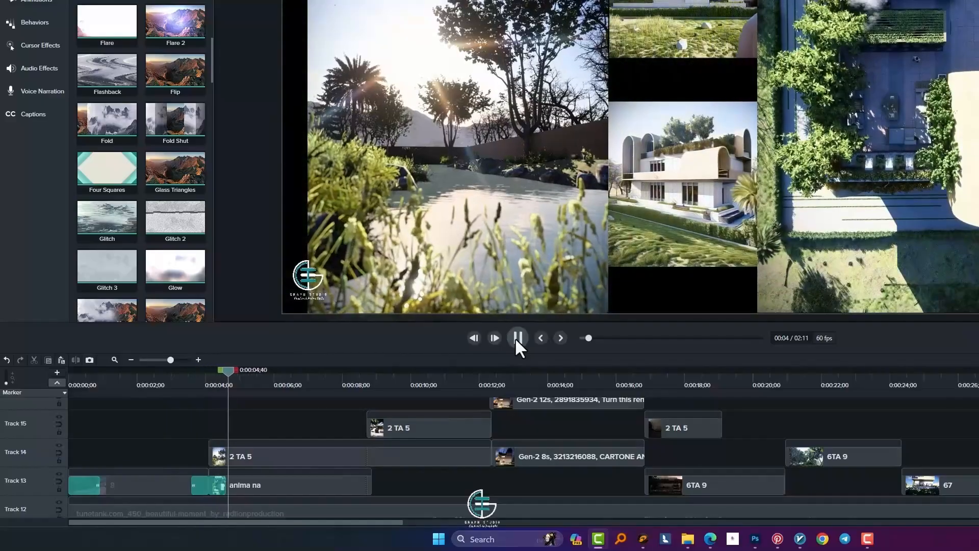
pyautogui.click(516, 337)
pyautogui.press('Delete')
# Step: Add a Glitch 3 transition between the 8 and anima na clips on Track 13 and play through the cut
pyautogui.scroll(-1, 129, 265)
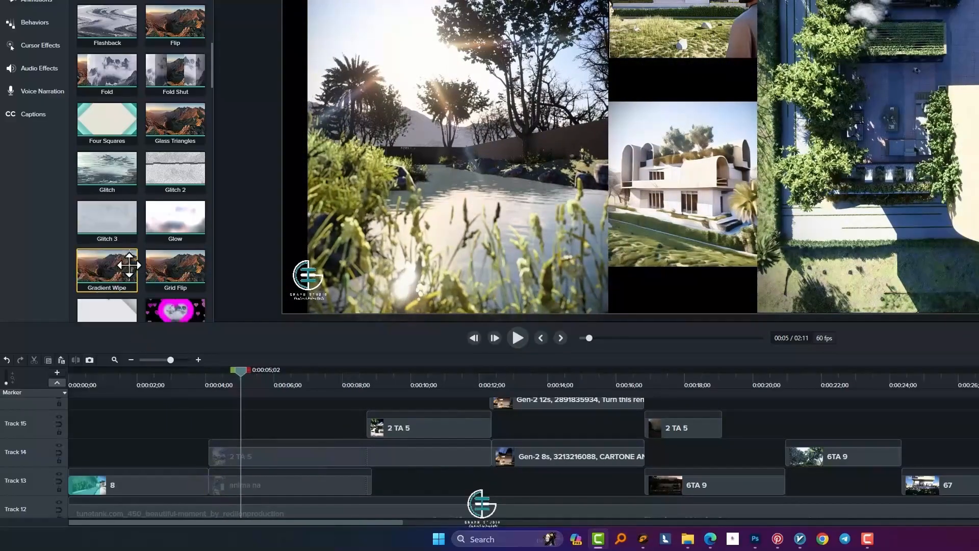
pyautogui.moveTo(88, 212); pyautogui.dragTo(210, 463)
pyautogui.moveTo(243, 392); pyautogui.dragTo(163, 397)
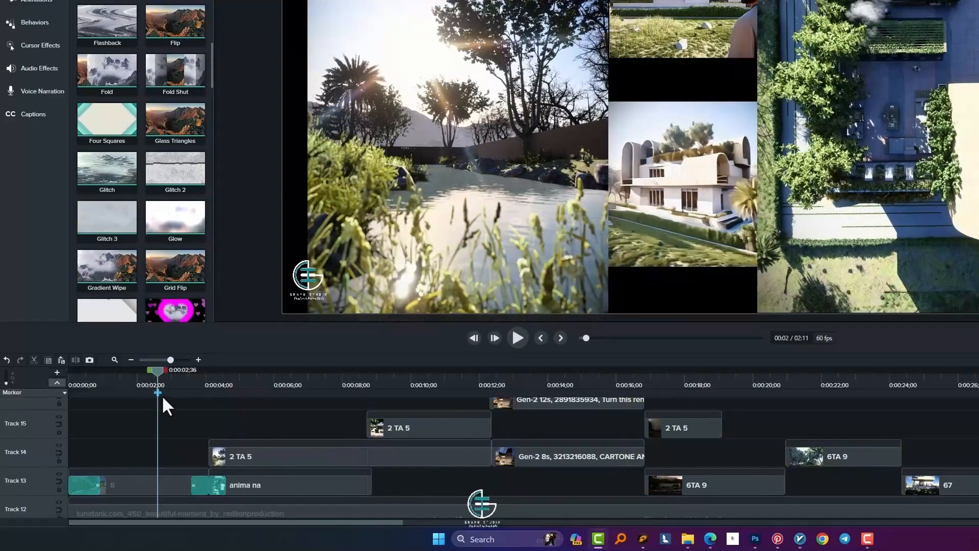
pyautogui.click(517, 338)
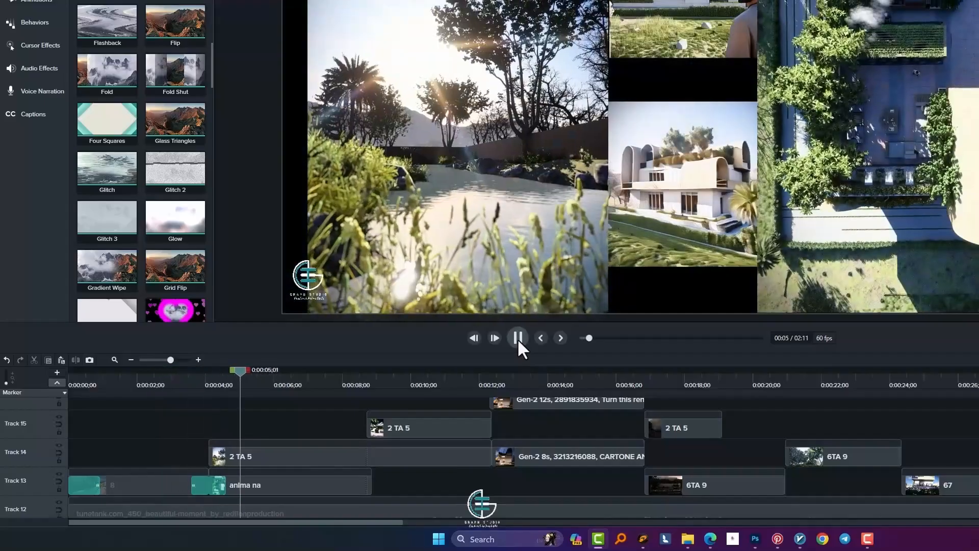
pyautogui.click(517, 338)
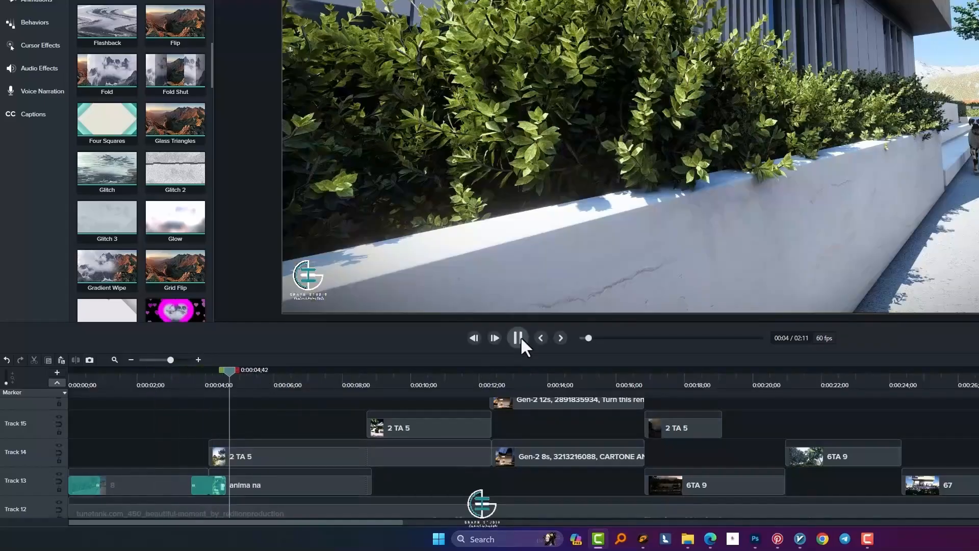
pyautogui.click(521, 336)
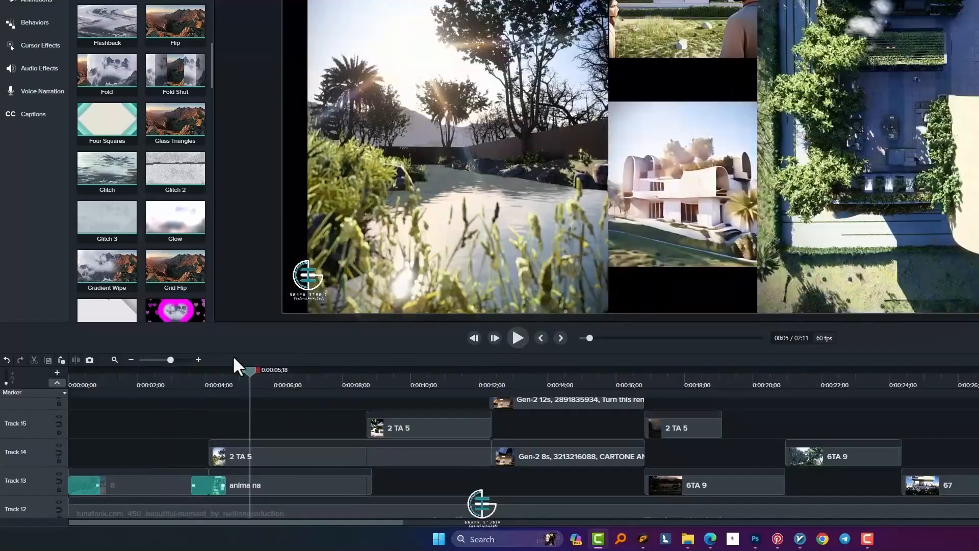
pyautogui.click(522, 344)
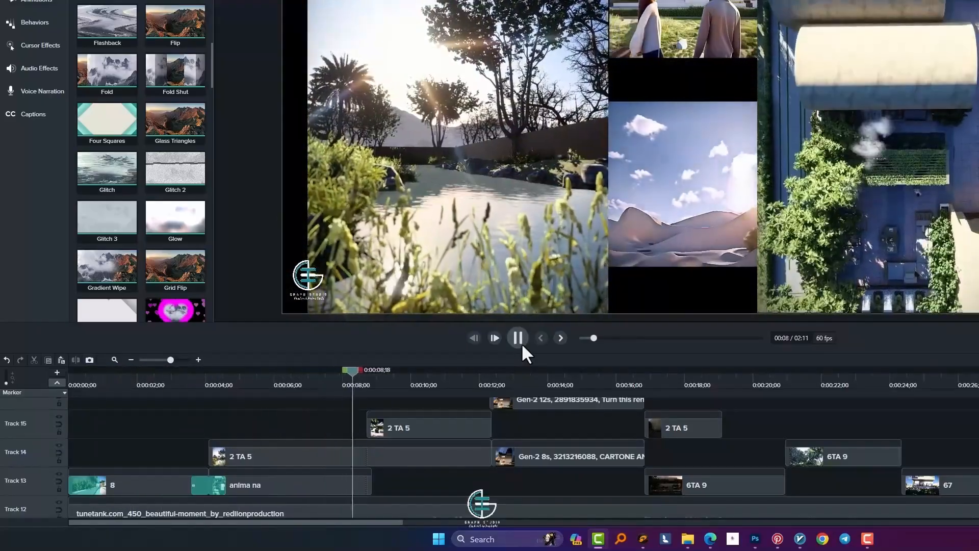
pyautogui.click(522, 345)
pyautogui.click(369, 373)
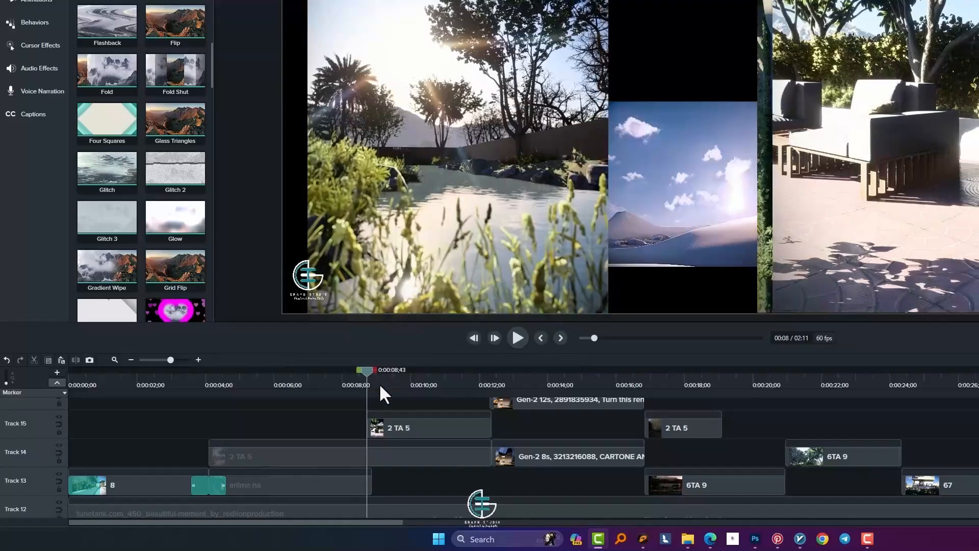
pyautogui.scroll(-2, 408, 464)
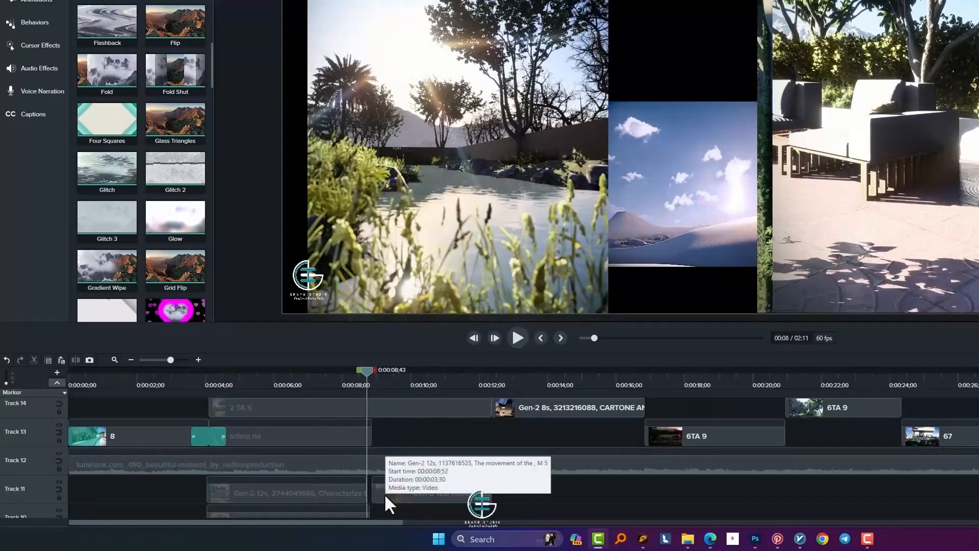
pyautogui.moveTo(384, 493); pyautogui.dragTo(374, 494)
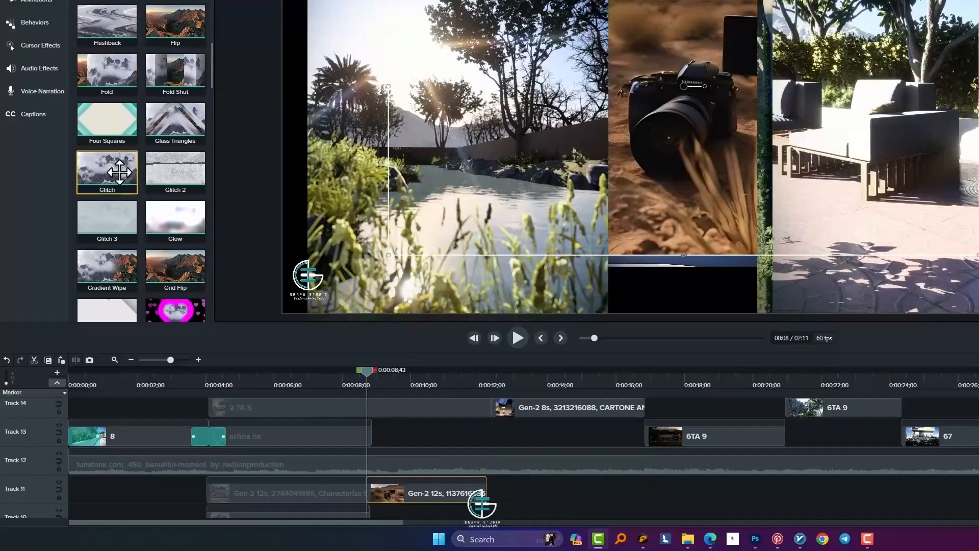
pyautogui.moveTo(171, 211); pyautogui.dragTo(257, 354)
pyautogui.moveTo(374, 503); pyautogui.dragTo(371, 497)
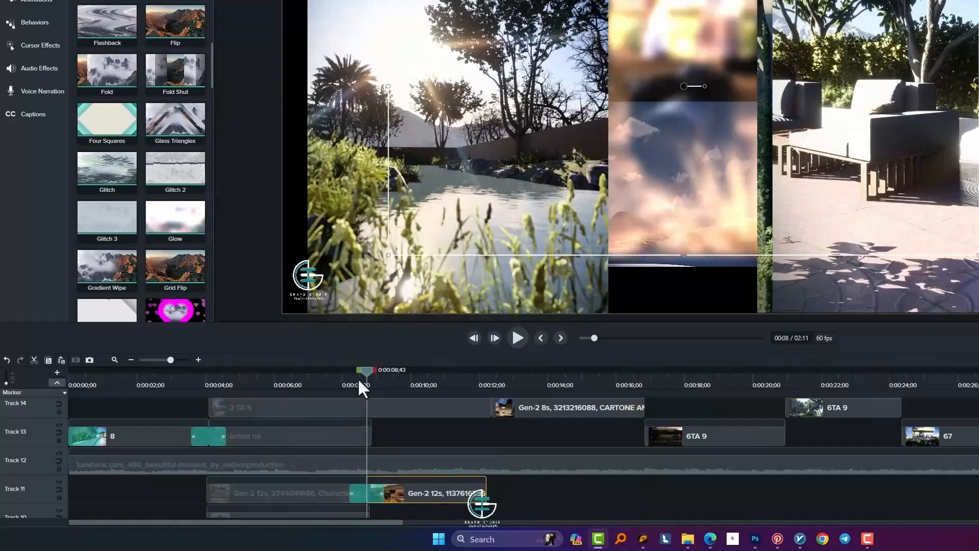
pyautogui.click(518, 337)
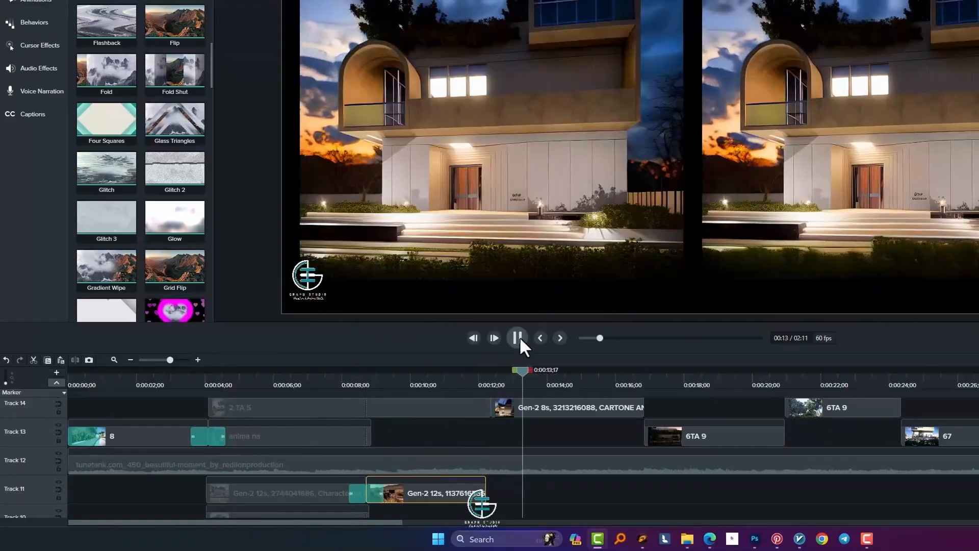
pyautogui.click(517, 337)
pyautogui.moveTo(496, 377); pyautogui.dragTo(444, 377)
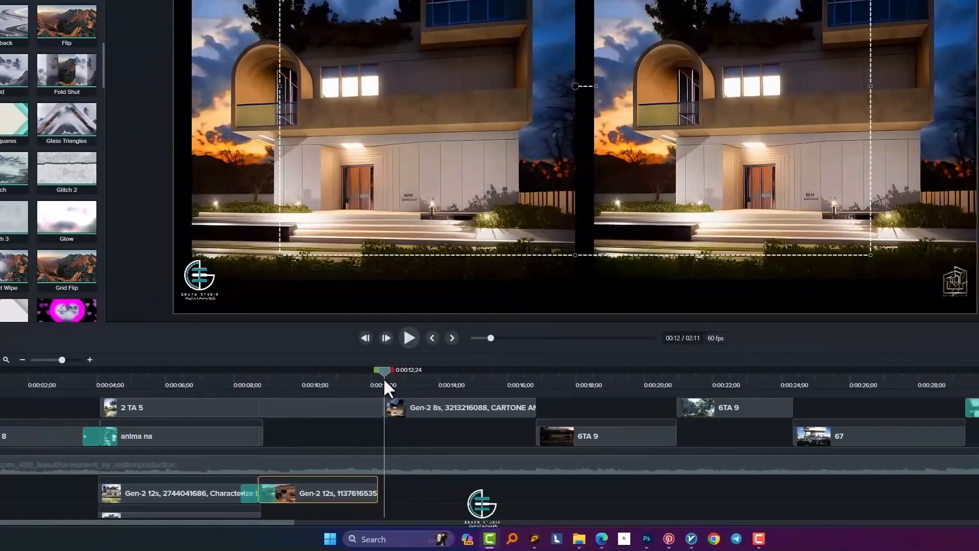
pyautogui.scroll(-2, 2, 224)
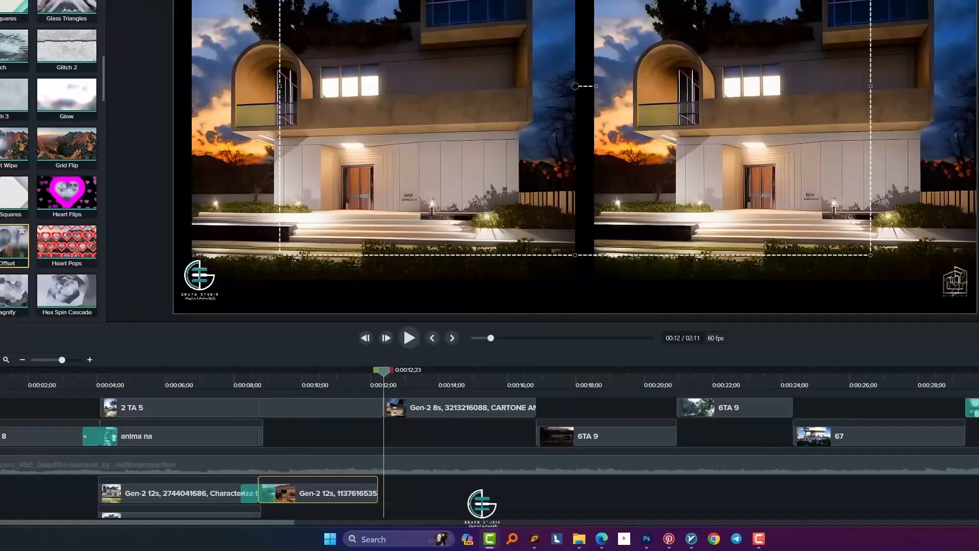
pyautogui.scroll(-2, 1, 249)
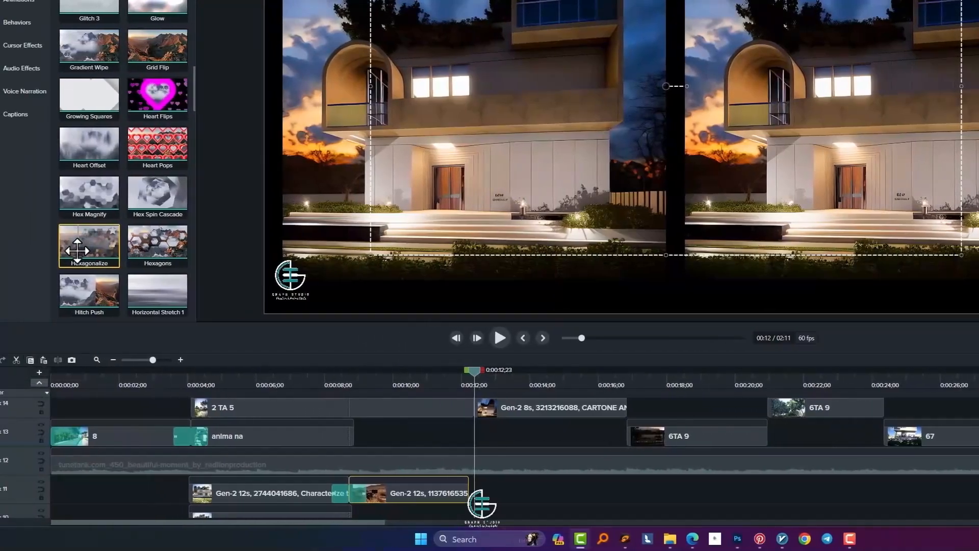
pyautogui.moveTo(1, 249); pyautogui.dragTo(336, 395)
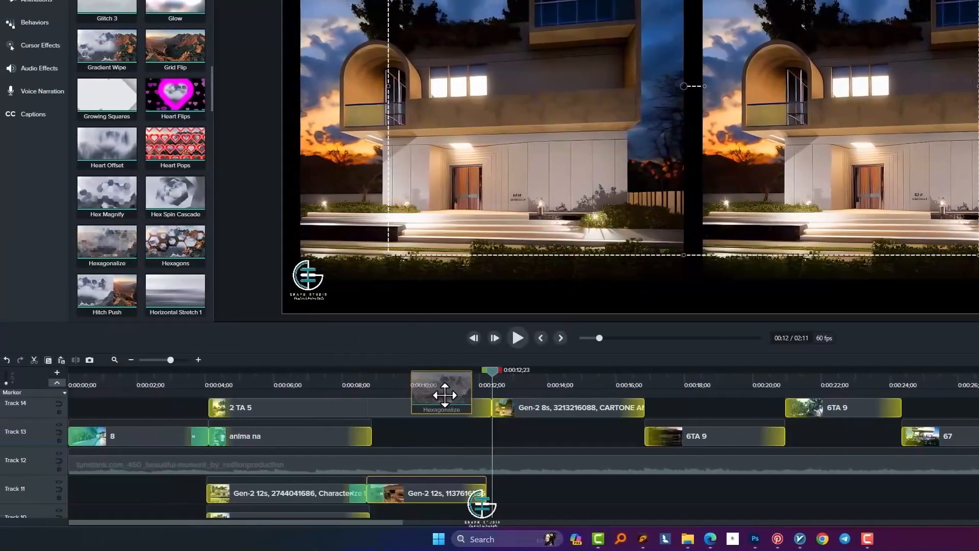
pyautogui.moveTo(445, 394); pyautogui.dragTo(442, 390)
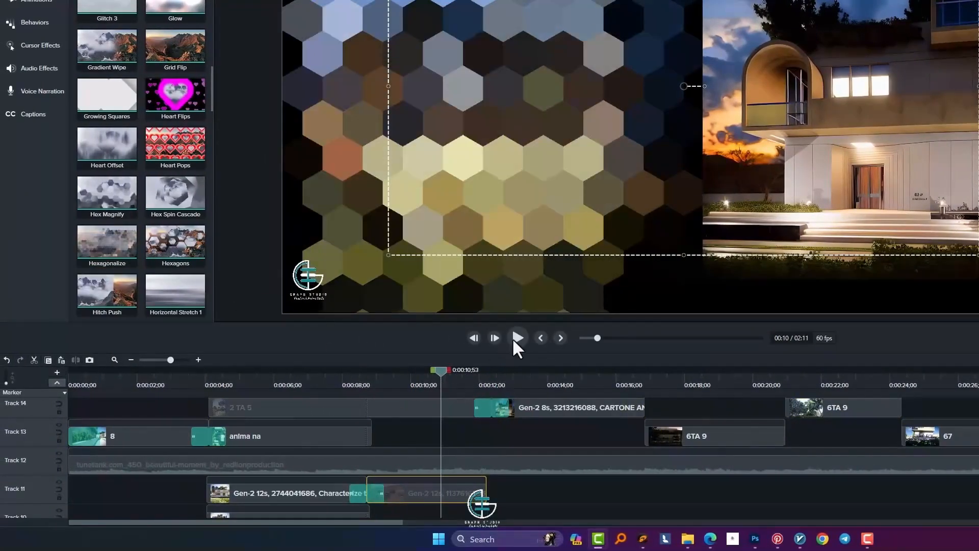
pyautogui.click(517, 337)
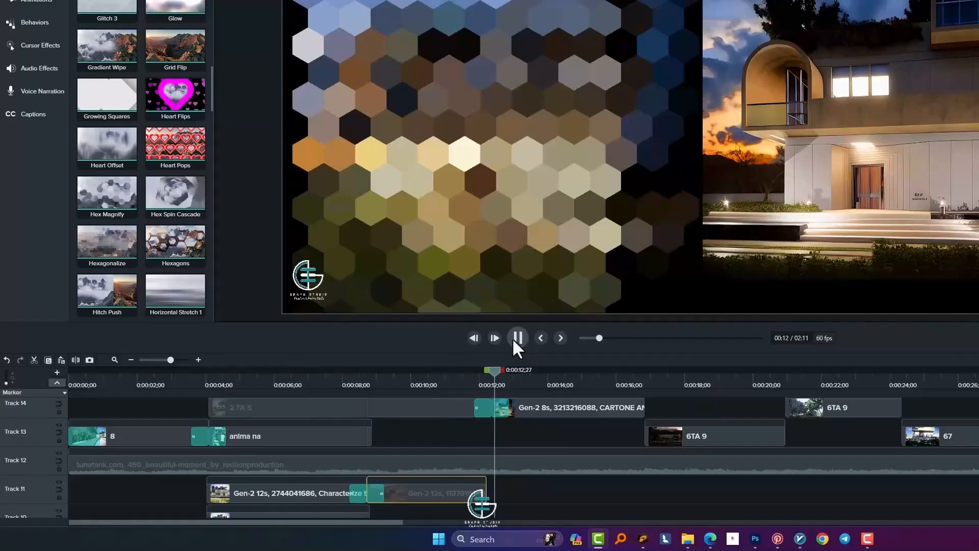
pyautogui.click(517, 337)
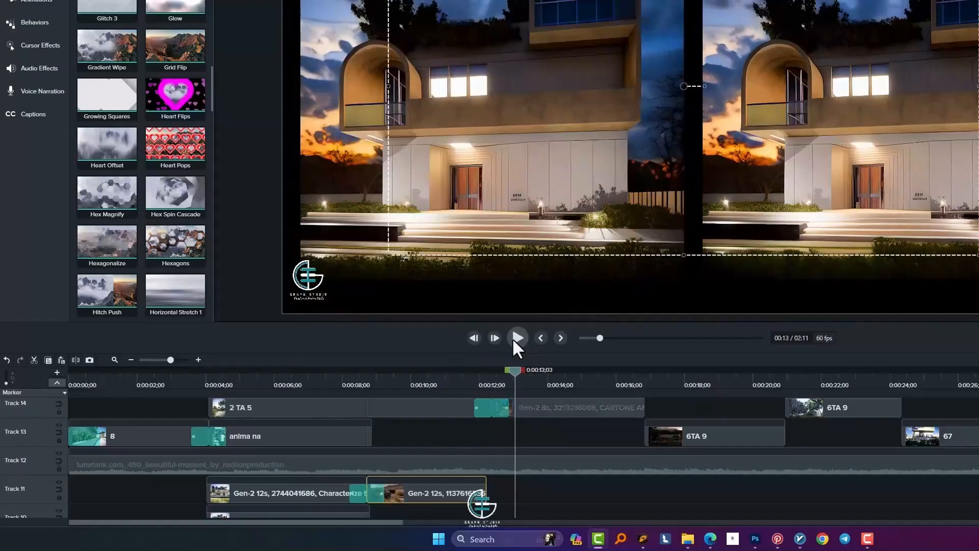
pyautogui.hotkey('ctrl', 'z')
pyautogui.scroll(-2, 108, 258)
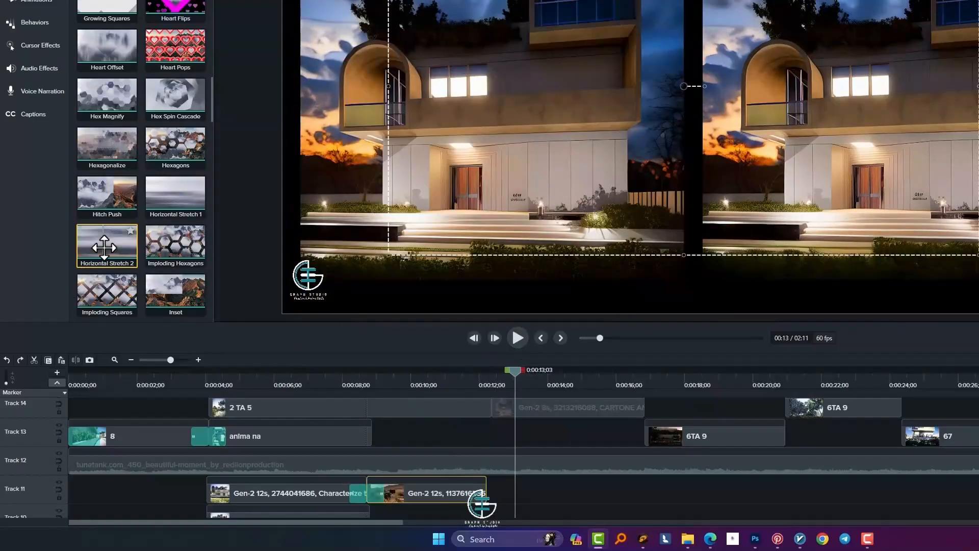
pyautogui.moveTo(104, 247); pyautogui.dragTo(494, 417)
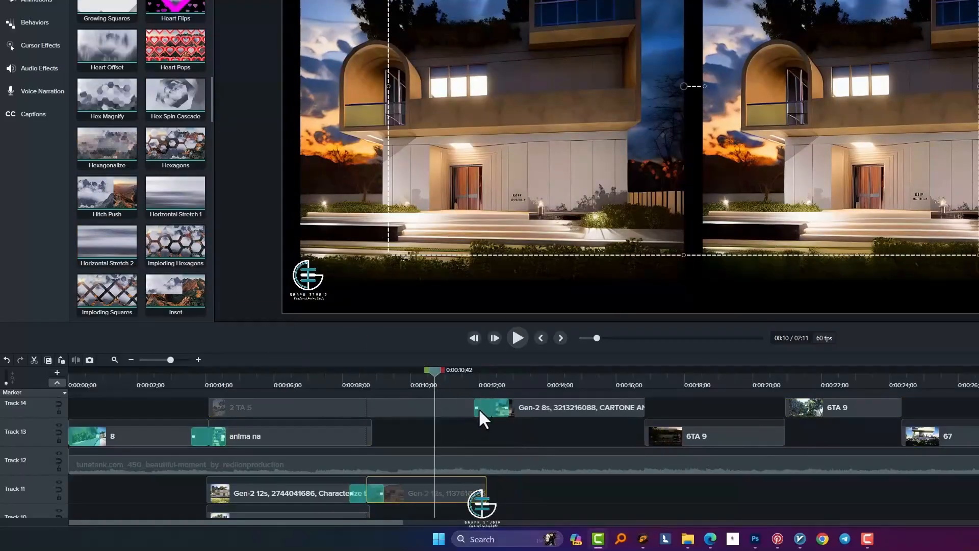
pyautogui.click(517, 339)
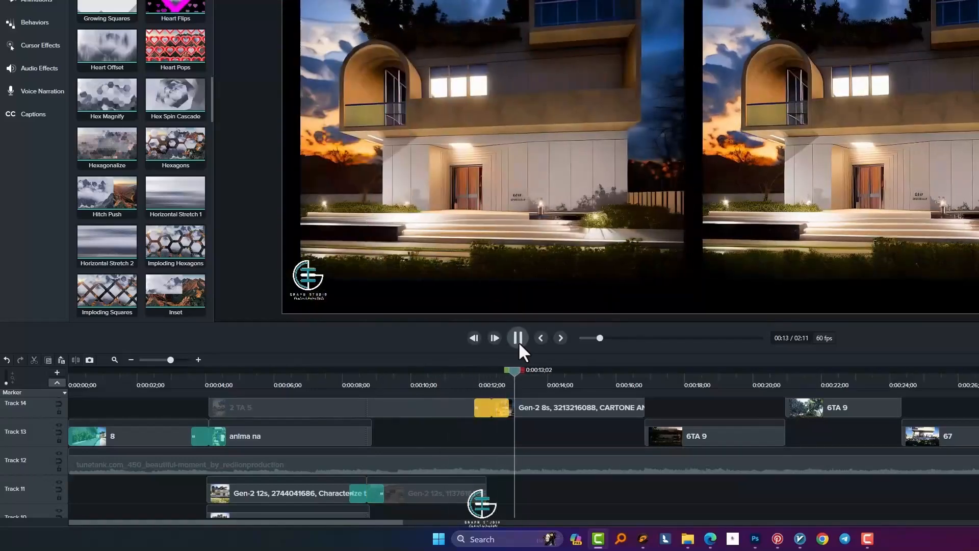
pyautogui.click(518, 339)
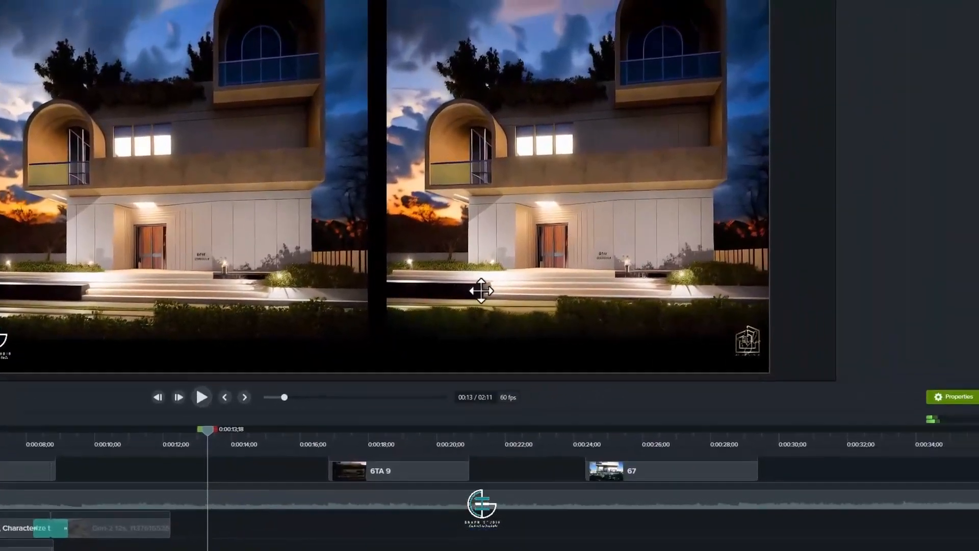
pyautogui.click(481, 290)
pyautogui.scroll(4, 243, 512)
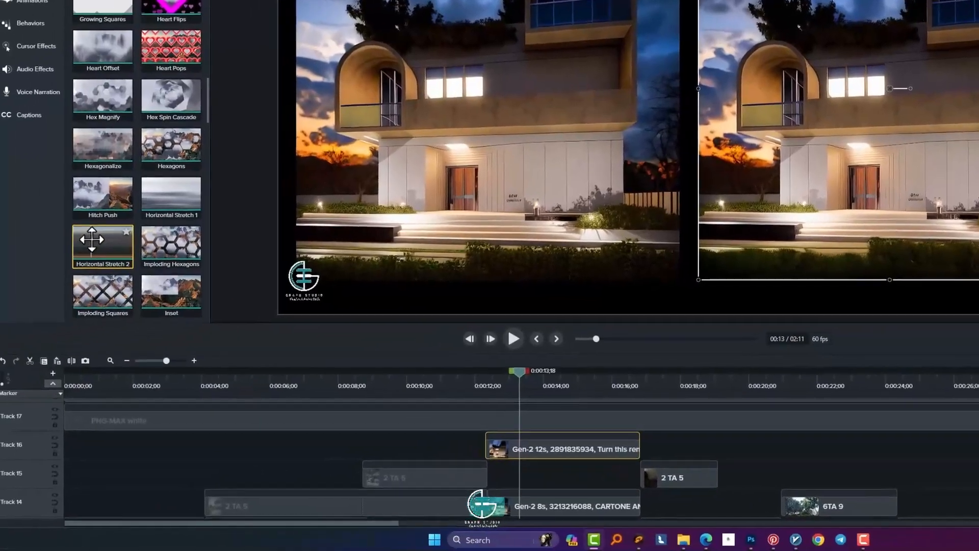
pyautogui.click(411, 390)
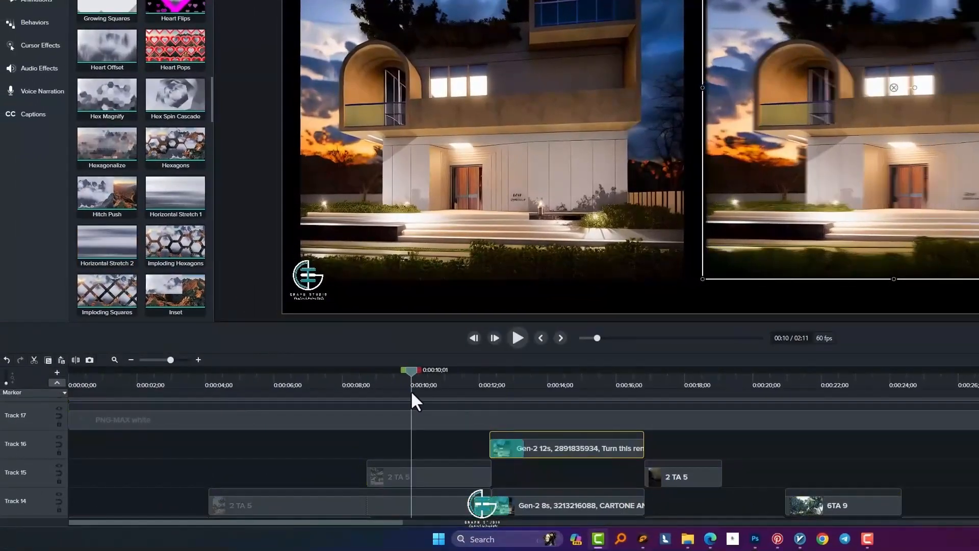
# Step: Play the sequence from 0:00:10;01 to check the stretch transitions, and return the playhead to 0:00:16;50
pyautogui.click(516, 339)
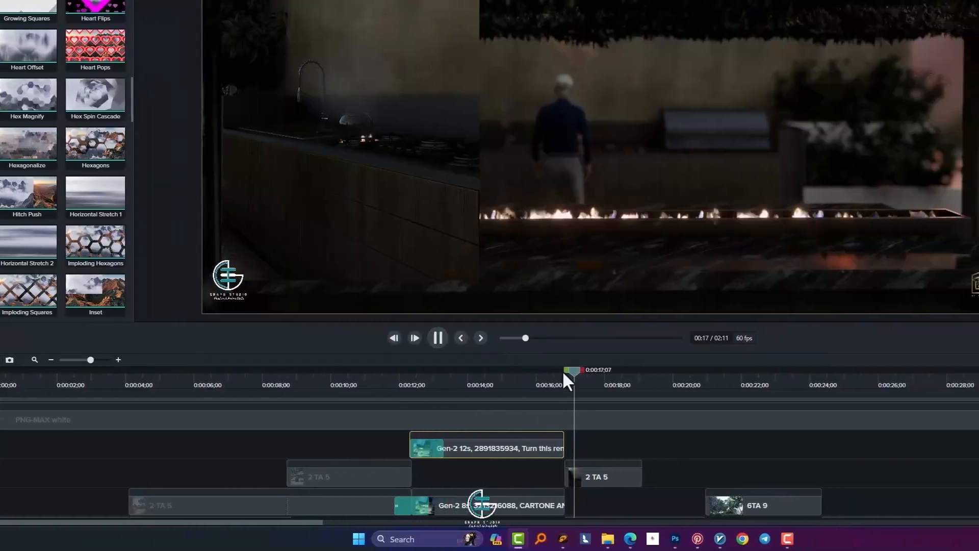
pyautogui.click(656, 379)
pyautogui.moveTo(449, 382); pyautogui.dragTo(437, 378)
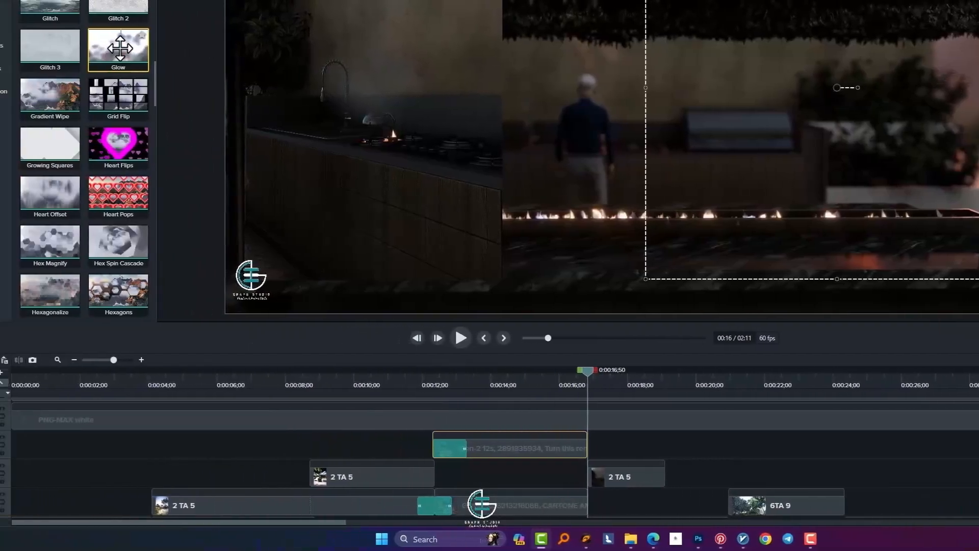
# Step: Try a Glow transition at the start of the 2 TA 5 clip on Track 15 and play it
pyautogui.moveTo(117, 48); pyautogui.dragTo(581, 468)
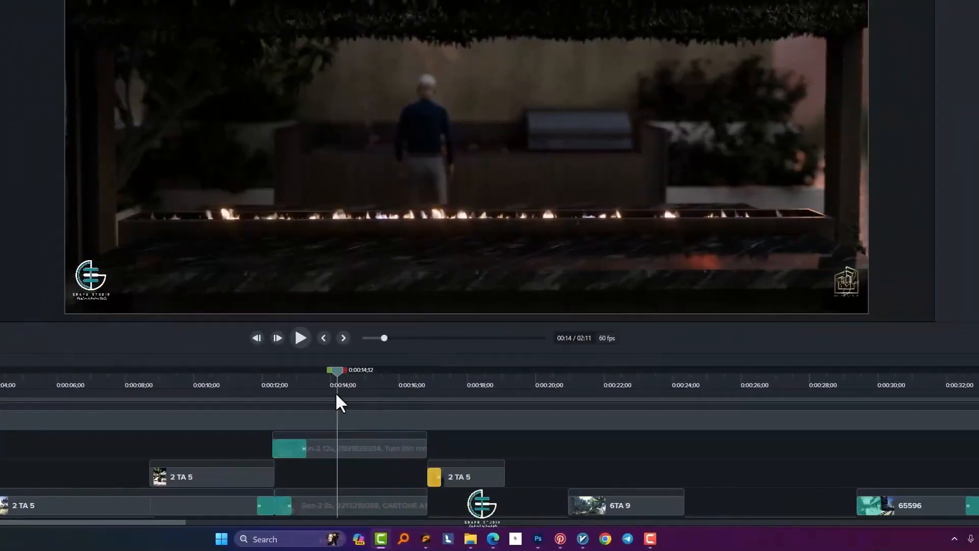
pyautogui.press('space')
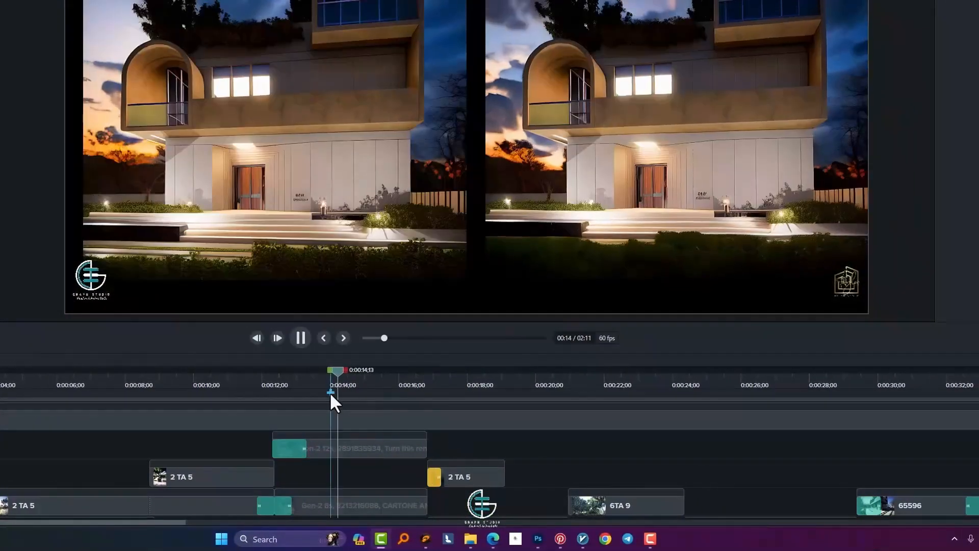
pyautogui.press('space')
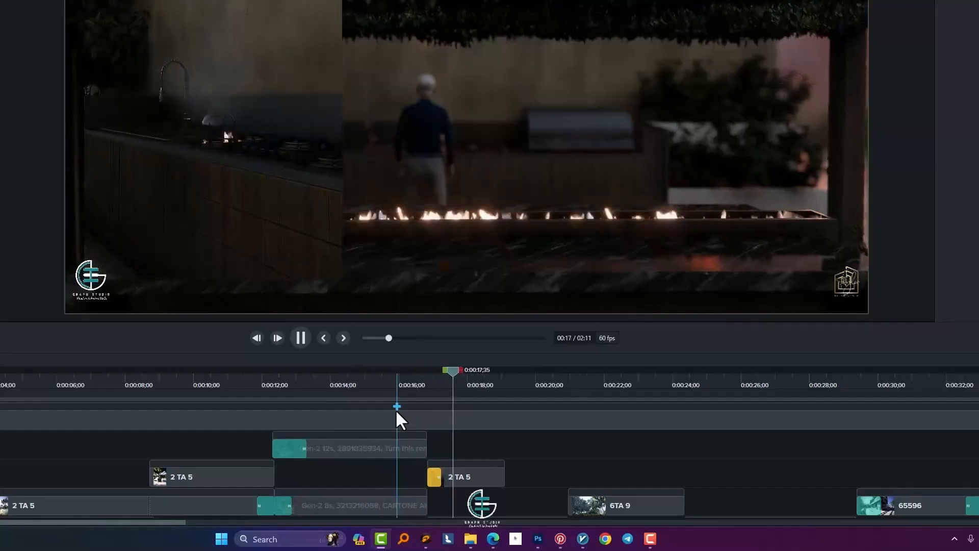
pyautogui.click(412, 382)
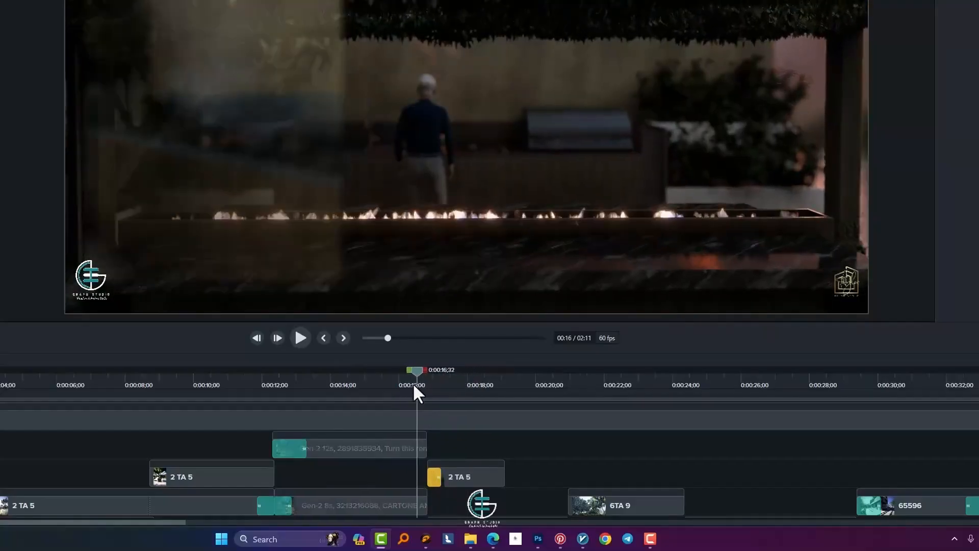
pyautogui.press('space')
pyautogui.press('space')
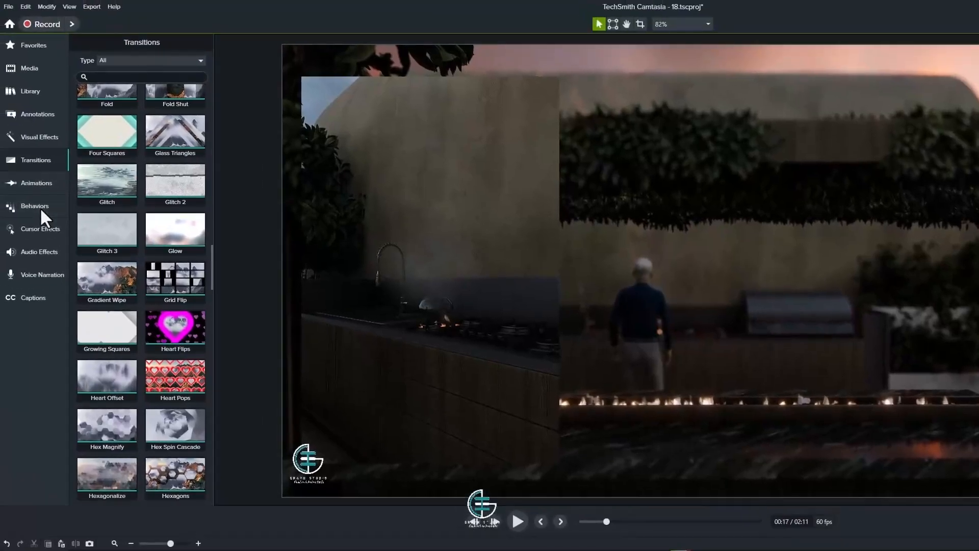
# Step: Try a Fade behavior on the 2 TA 5 clip at 0:00:16 on Track 15 and play it
pyautogui.click(17, 144)
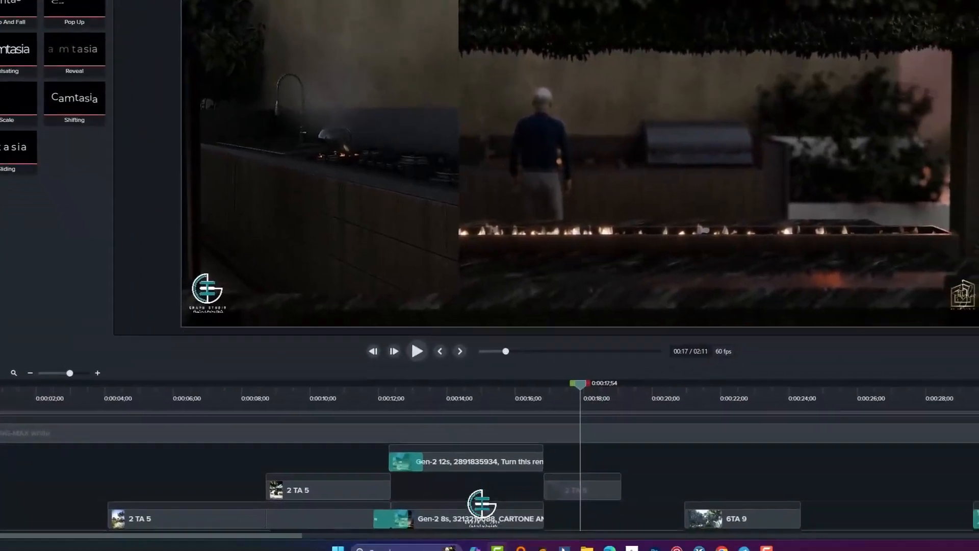
pyautogui.moveTo(74, 3); pyautogui.dragTo(445, 473)
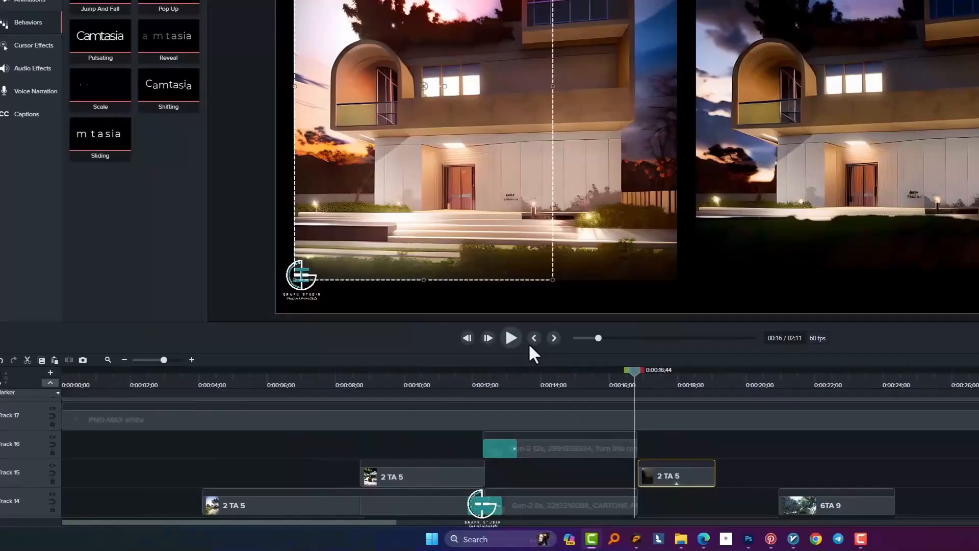
pyautogui.click(301, 338)
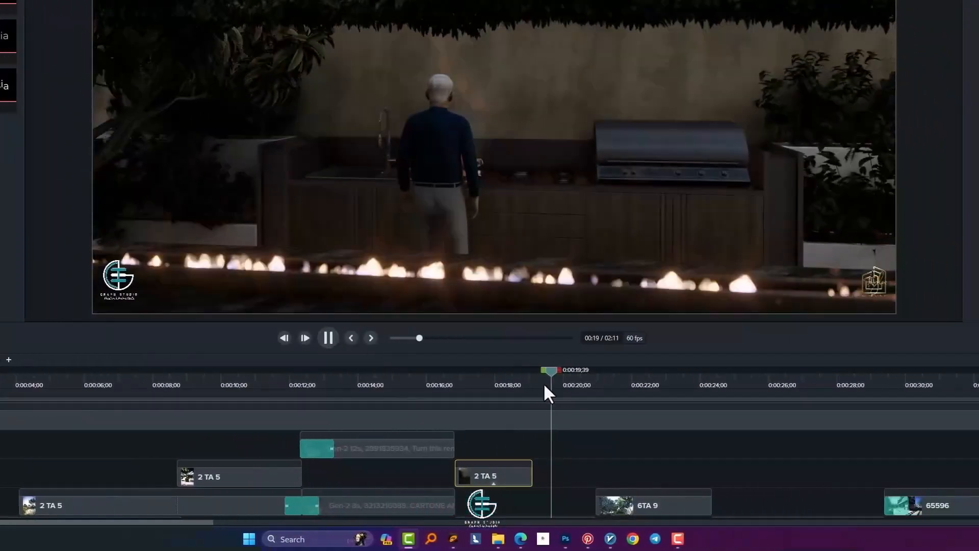
pyautogui.moveTo(734, 383); pyautogui.dragTo(494, 383)
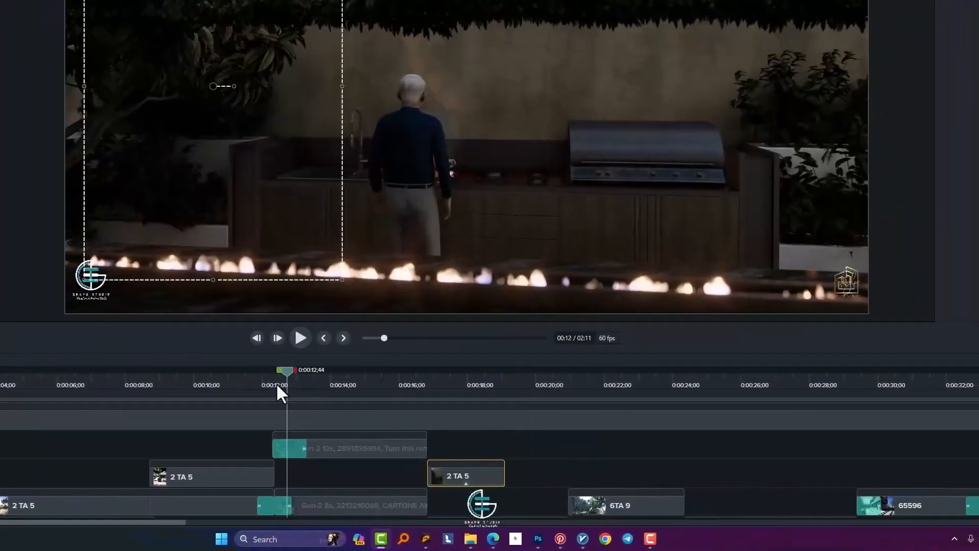
pyautogui.click(300, 339)
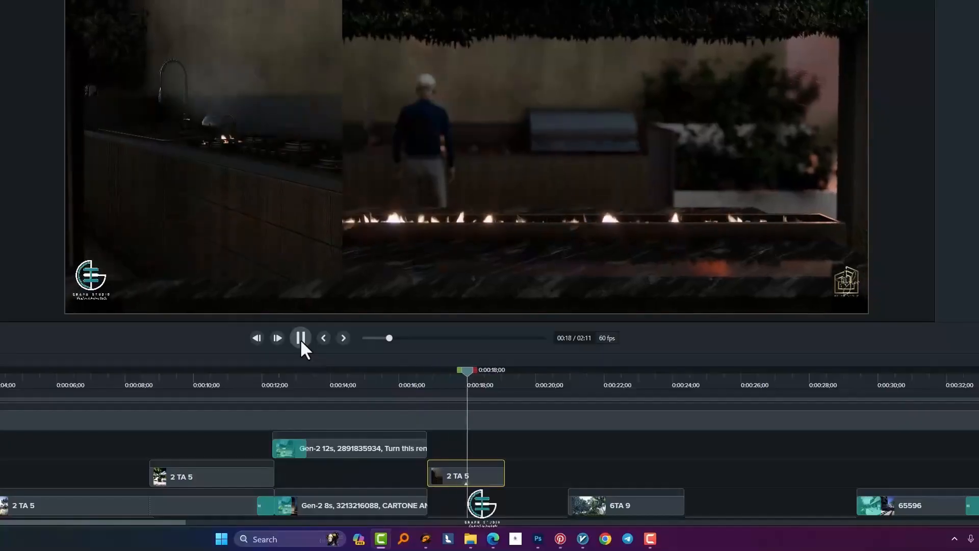
pyautogui.click(300, 339)
# Step: Try a Scale behavior on top of the Fade on Track 15's 2 TA 5 clip, play it, and remove both behaviors
pyautogui.hotkey('ctrl', 'a')
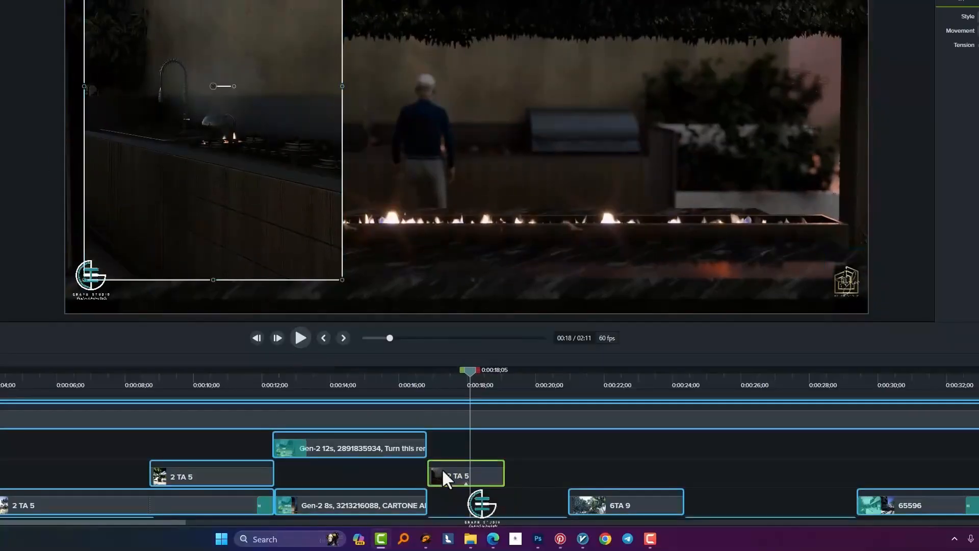
pyautogui.moveTo(443, 469); pyautogui.dragTo(443, 469)
pyautogui.click(401, 376)
pyautogui.click(296, 336)
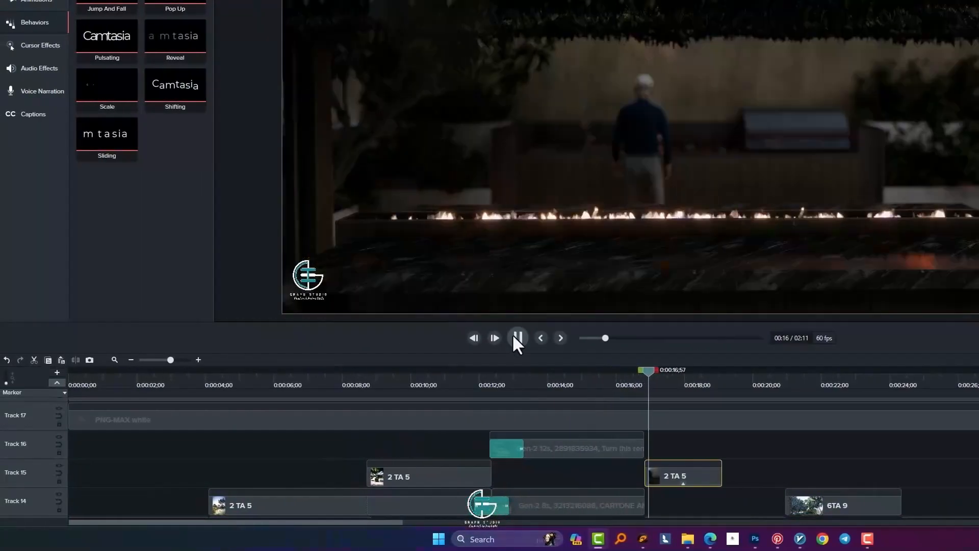
pyautogui.click(518, 337)
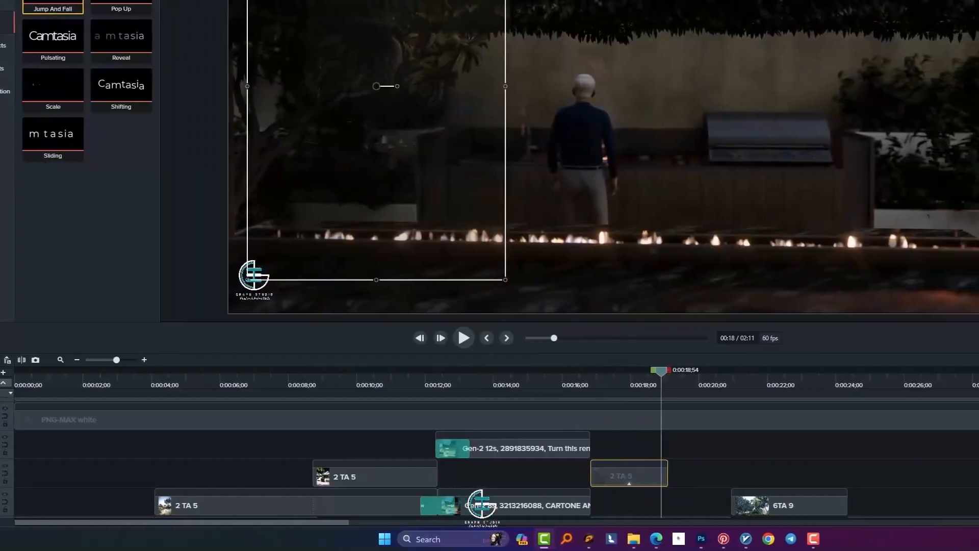
pyautogui.moveTo(53, 38); pyautogui.dragTo(629, 473)
pyautogui.moveTo(661, 375); pyautogui.dragTo(577, 392)
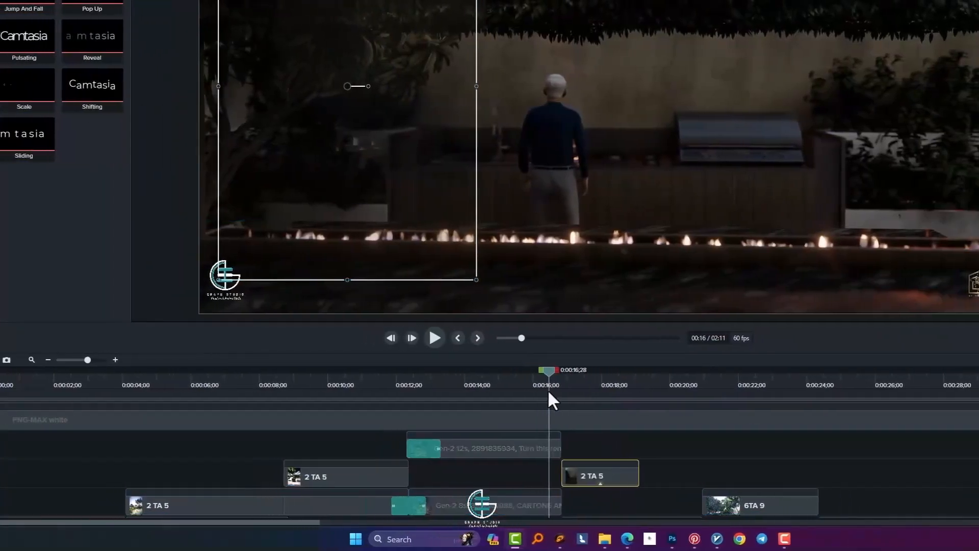
pyautogui.click(435, 337)
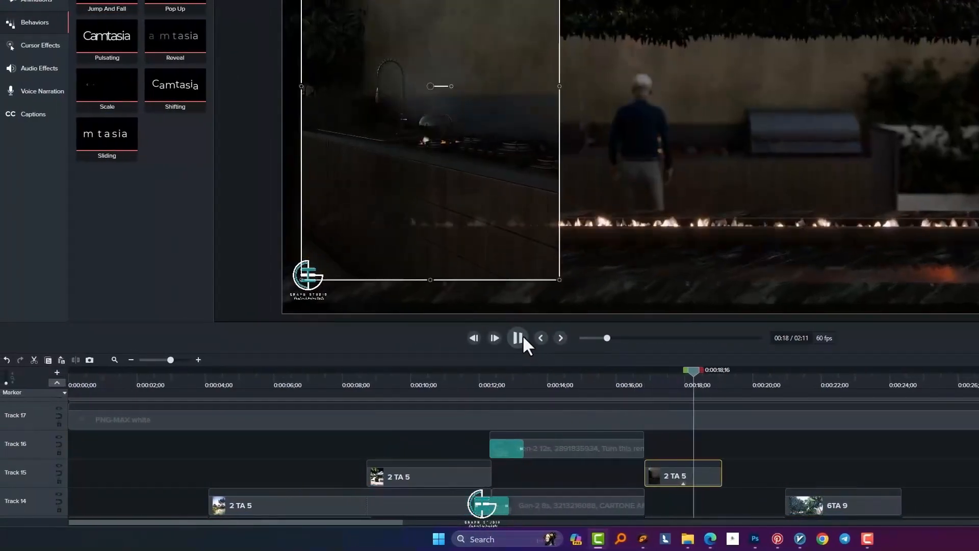
pyautogui.click(520, 337)
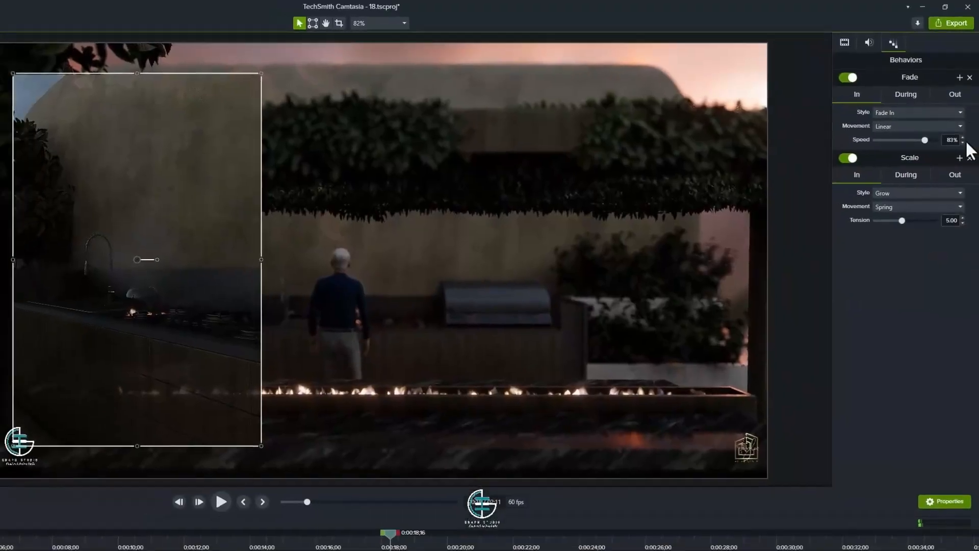
pyautogui.click(970, 158)
pyautogui.click(970, 78)
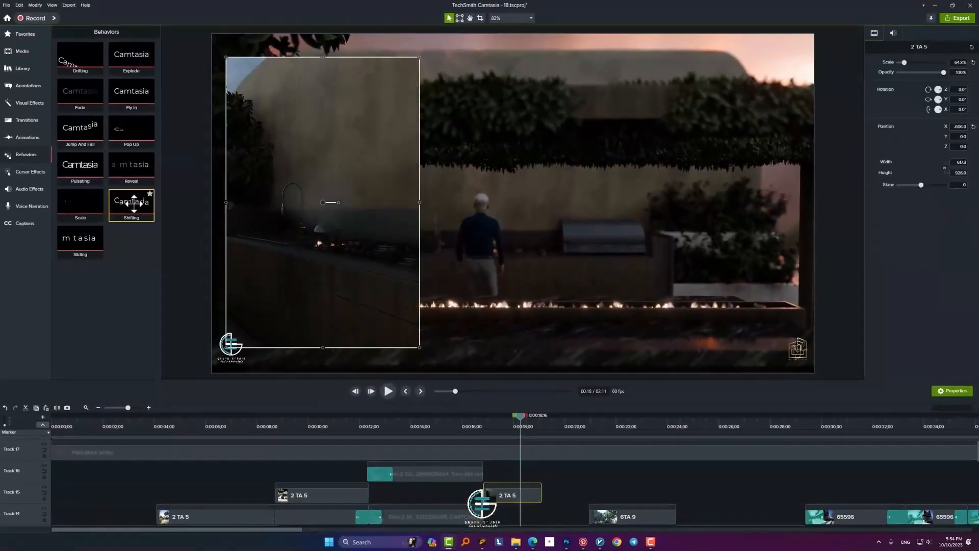
# Step: Try the Scale behavior alone on the 2 TA 5 clip on Track 15, with Grow style and Spring movement, and play it
pyautogui.moveTo(94, 203); pyautogui.dragTo(201, 324)
pyautogui.moveTo(398, 489); pyautogui.dragTo(510, 492)
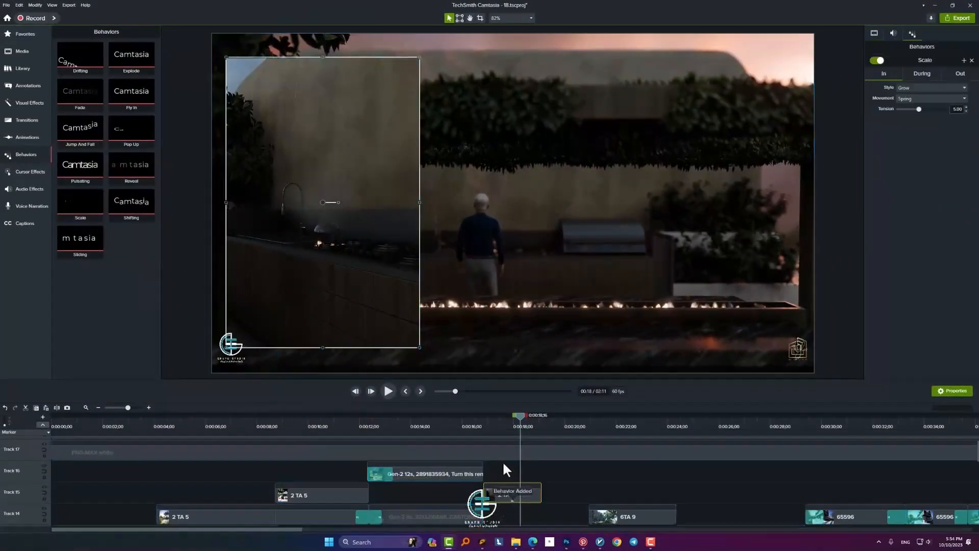
pyautogui.click(478, 430)
pyautogui.click(390, 393)
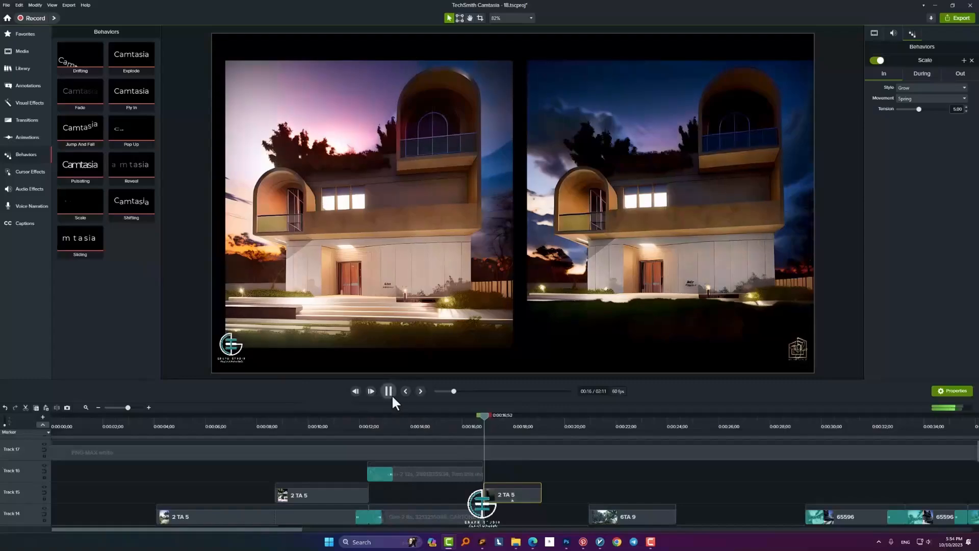
pyautogui.click(390, 392)
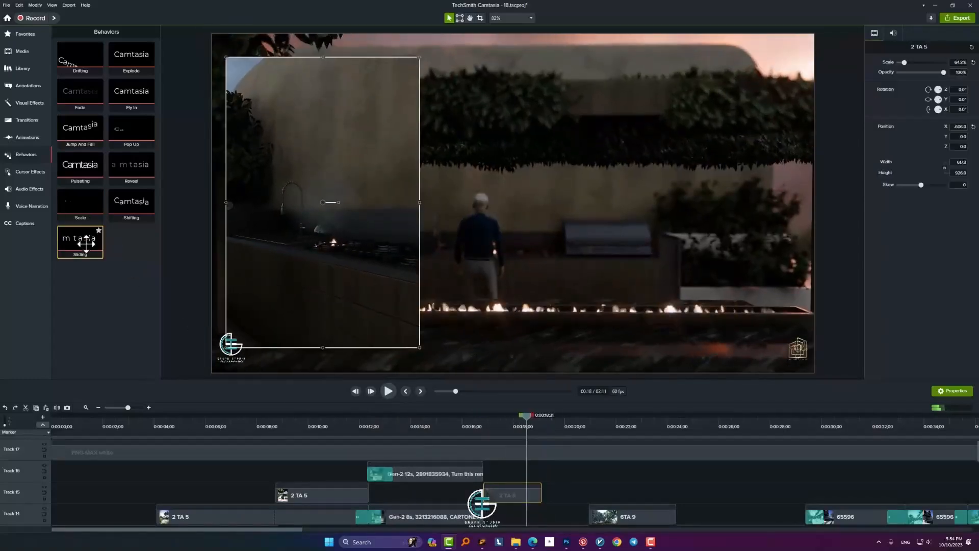
# Step: Try a Sliding behavior on the 2 TA 5 clip on Track 15 and play it
pyautogui.moveTo(85, 243); pyautogui.dragTo(503, 494)
pyautogui.click(477, 428)
pyautogui.click(387, 391)
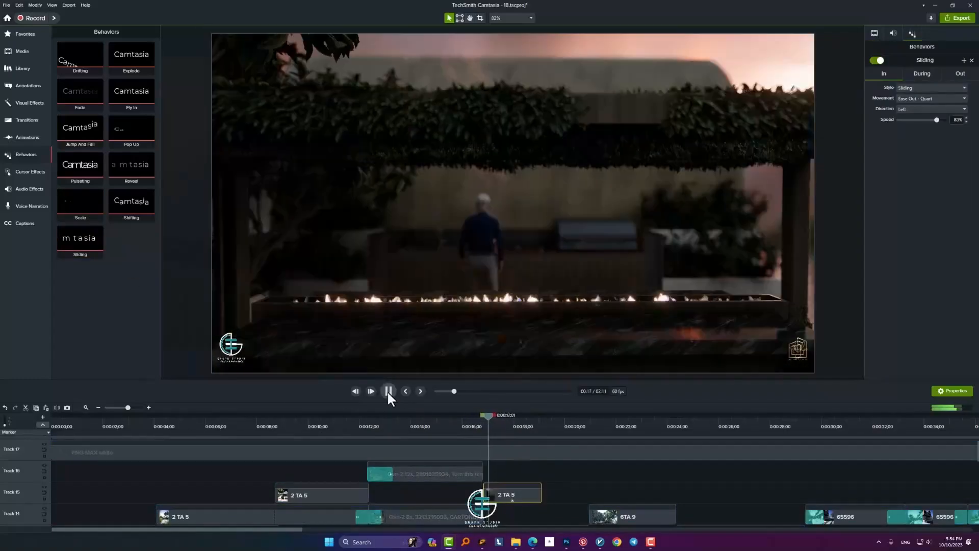
pyautogui.click(387, 390)
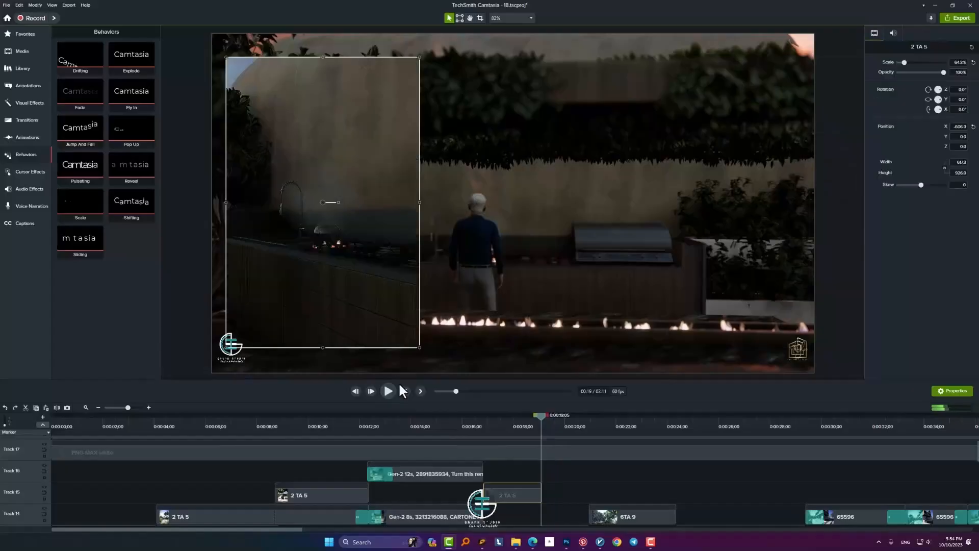
# Step: Try Inverted Page Curl transitions on both ends of the 2 TA 5 clip on Track 15, play them, and remove them
pyautogui.click(28, 138)
pyautogui.click(24, 121)
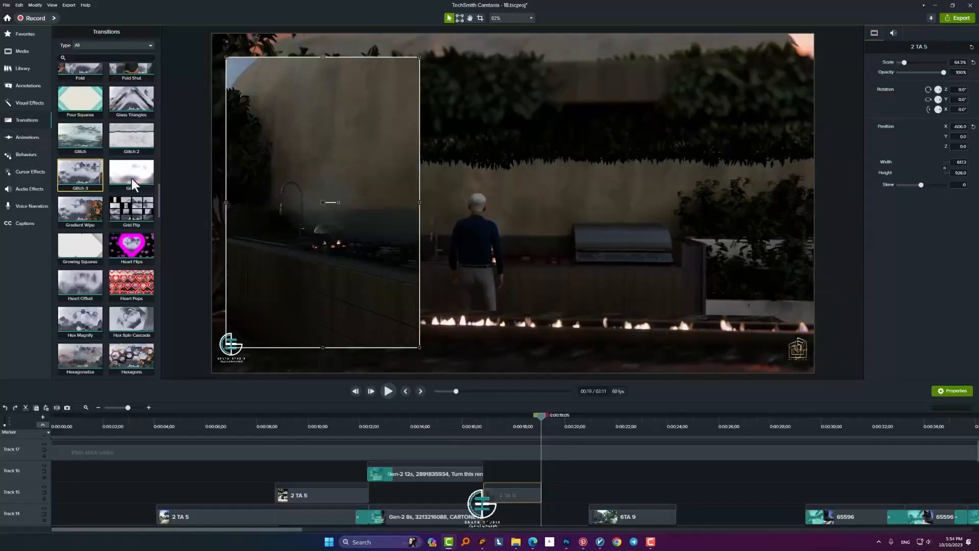
pyautogui.scroll(-6, 91, 218)
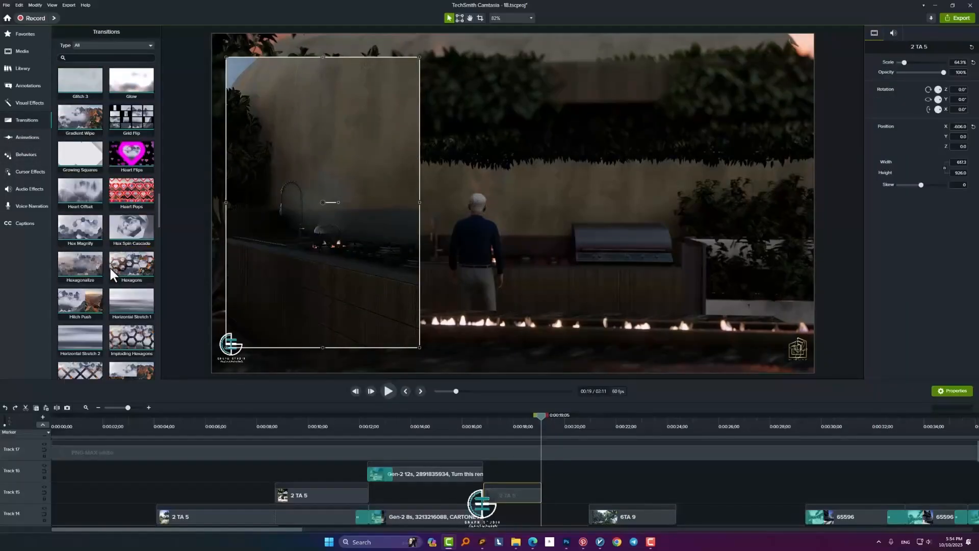
pyautogui.scroll(-1, 114, 293)
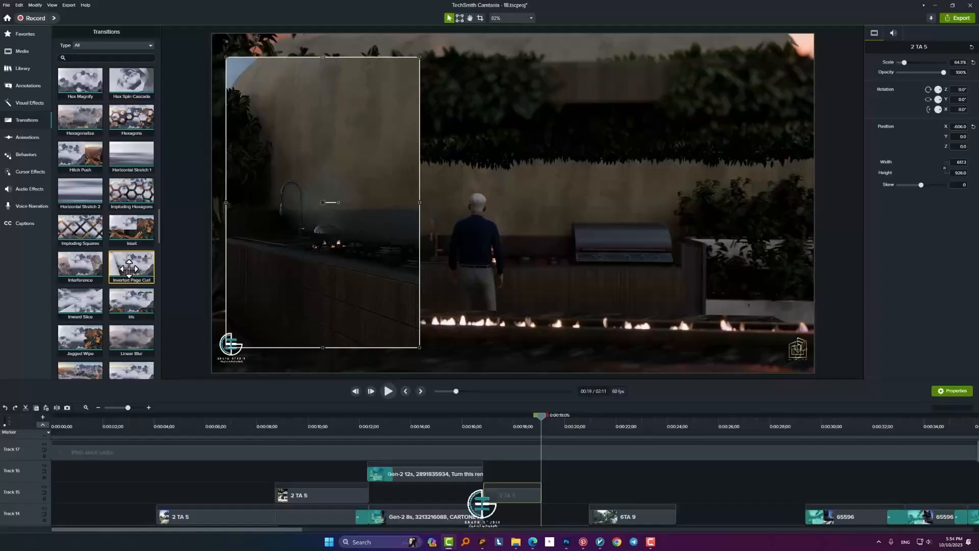
pyautogui.moveTo(386, 389); pyautogui.dragTo(500, 499)
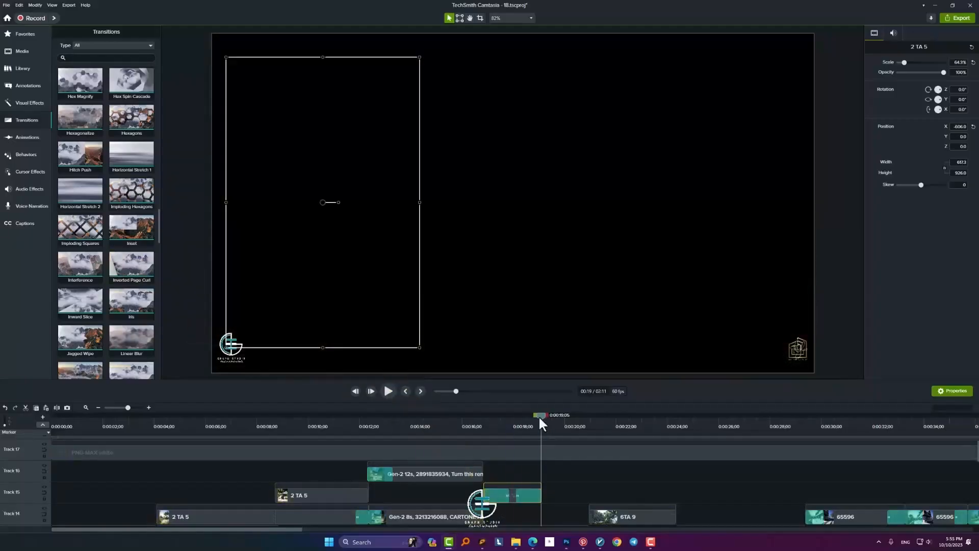
pyautogui.click(388, 392)
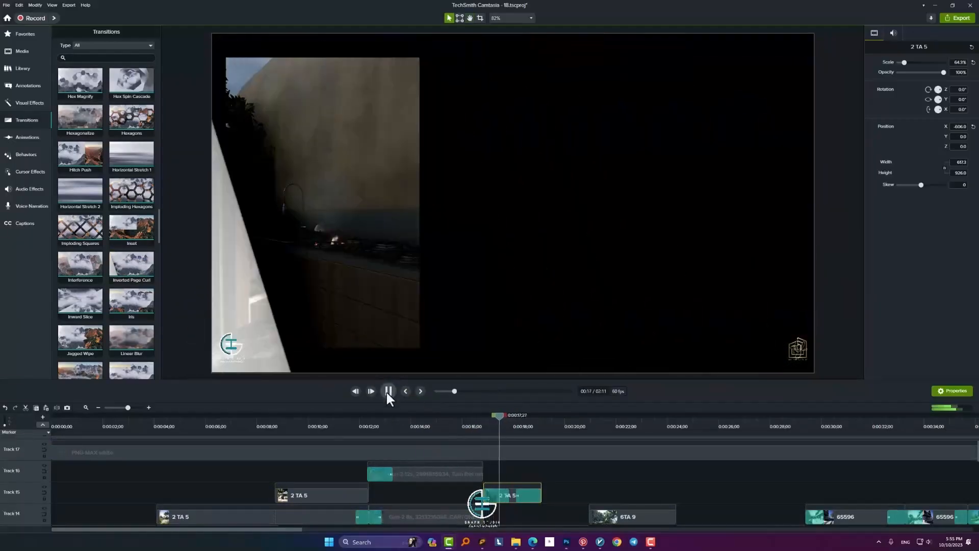
pyautogui.click(388, 392)
pyautogui.click(490, 495)
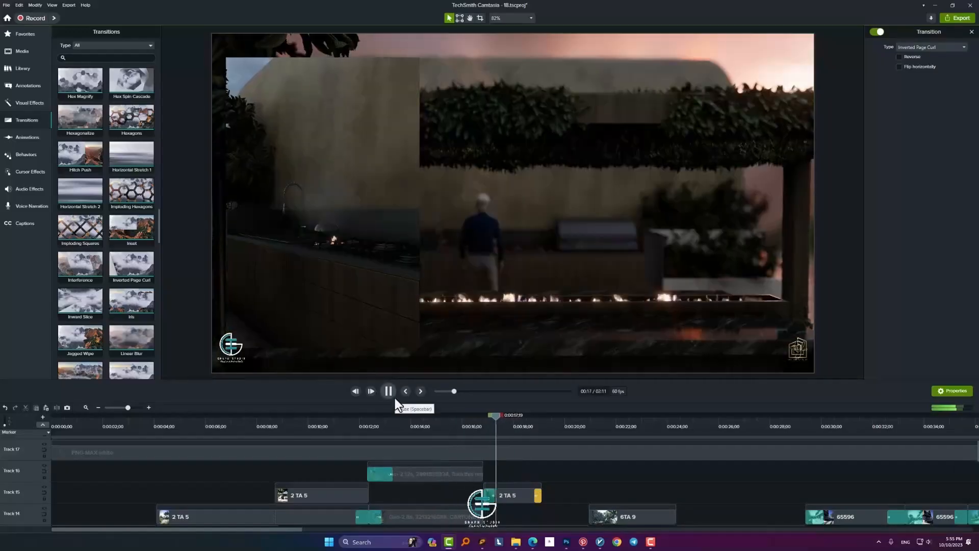
pyautogui.click(394, 396)
pyautogui.press('Delete')
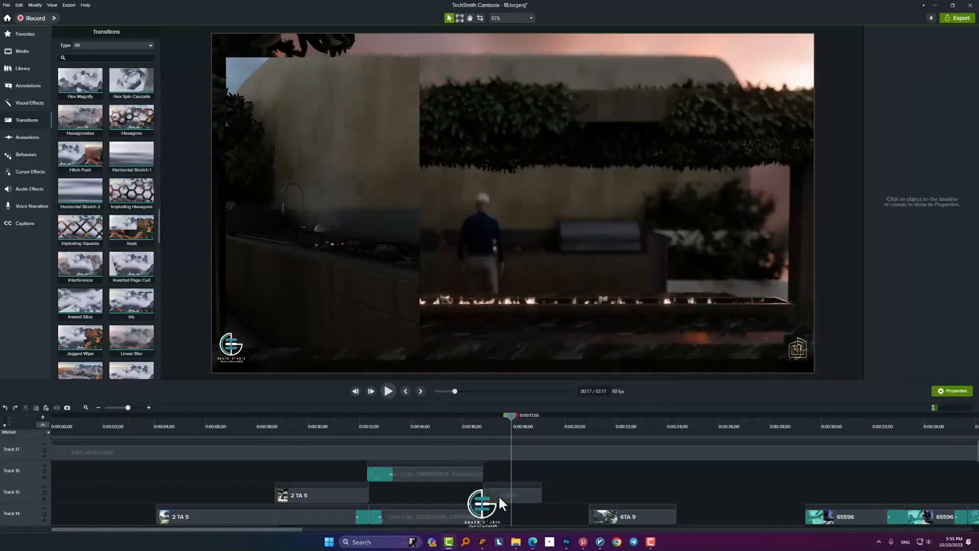
# Step: Add Morph transitions to both ends of the 2 TA 5 clip on Track 15, play them, and delete the one at the start
pyautogui.scroll(-1, 118, 308)
pyautogui.scroll(-2, 80, 272)
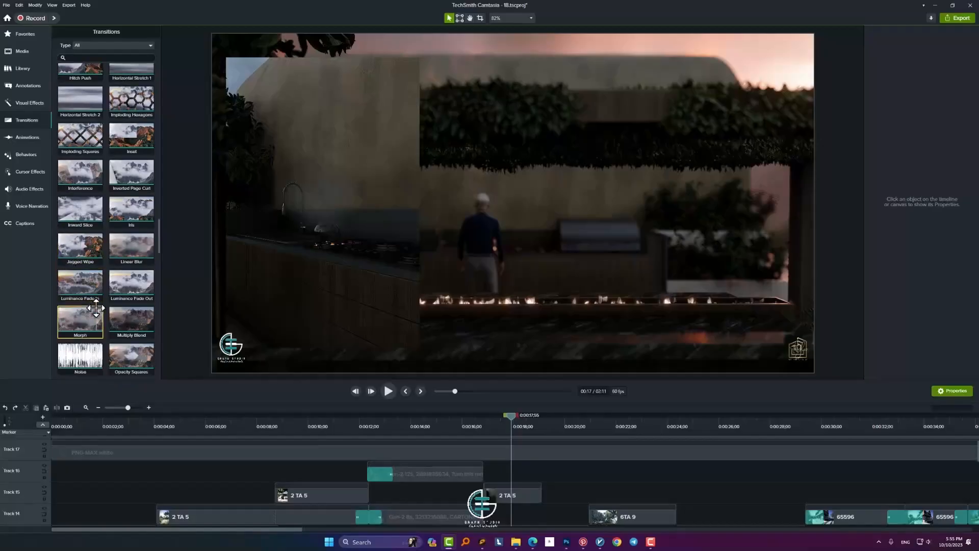
pyautogui.moveTo(497, 494); pyautogui.dragTo(526, 497)
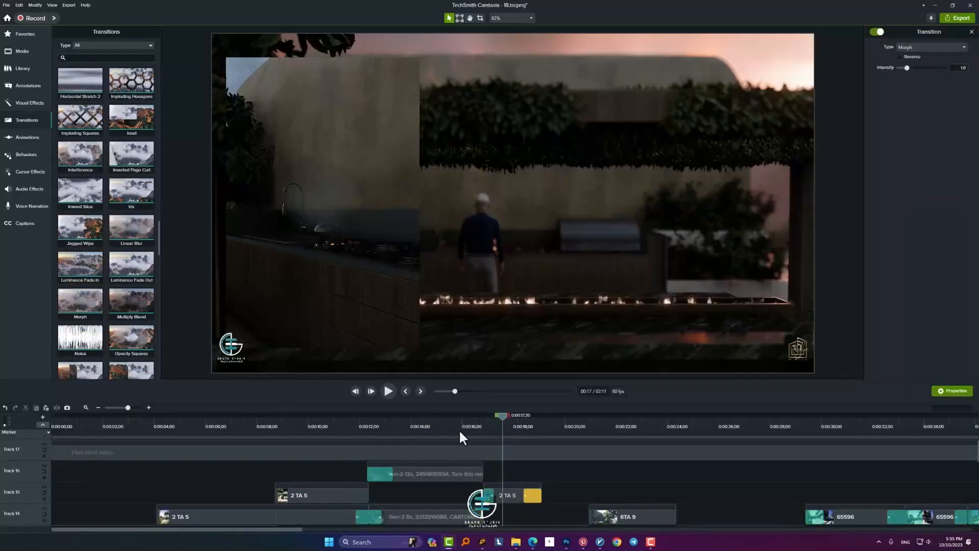
pyautogui.click(453, 436)
pyautogui.click(388, 391)
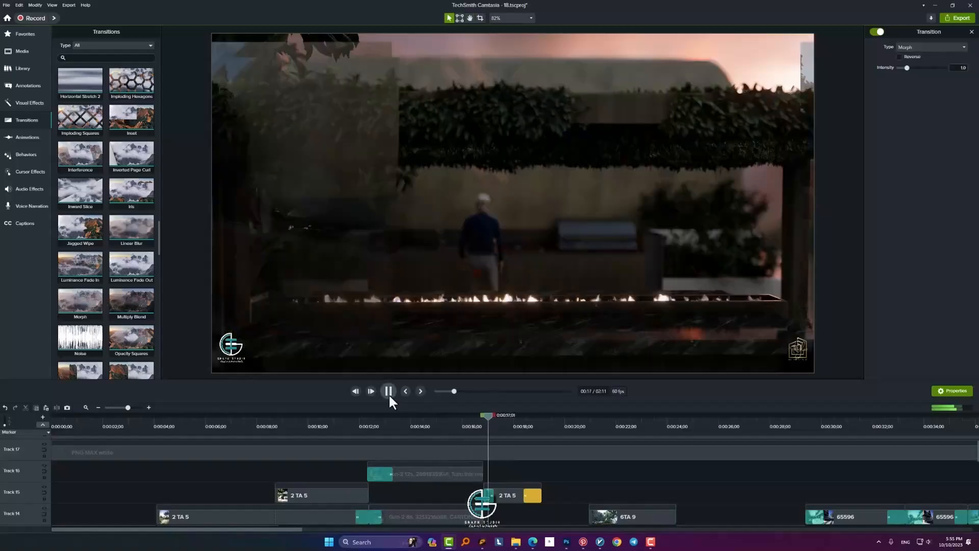
pyautogui.click(389, 391)
pyautogui.press('Delete')
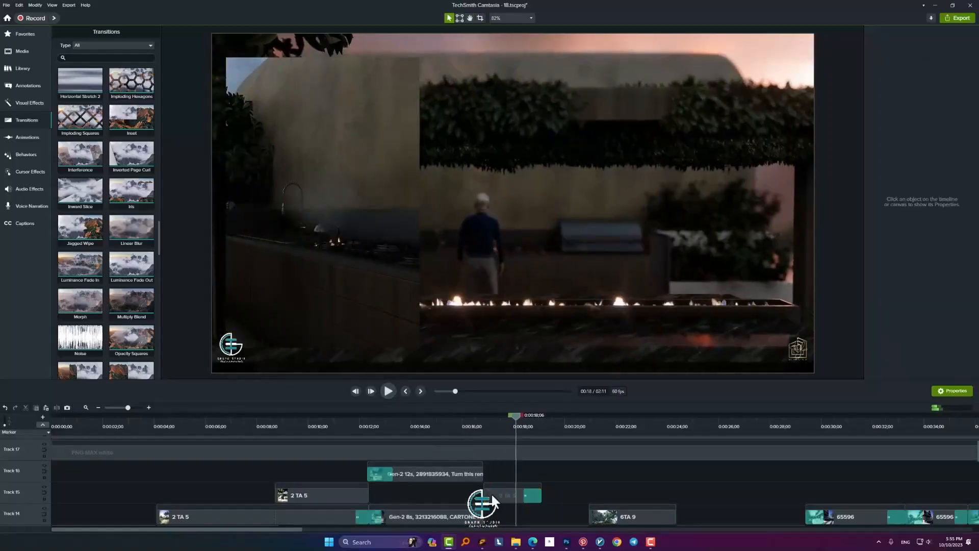
# Step: Remove the Morph transition from the end of the 2 TA 5 clip on Track 15 and play that passage
pyautogui.click(531, 497)
pyautogui.press('Delete')
pyautogui.moveTo(515, 415); pyautogui.dragTo(472, 427)
pyautogui.press('space')
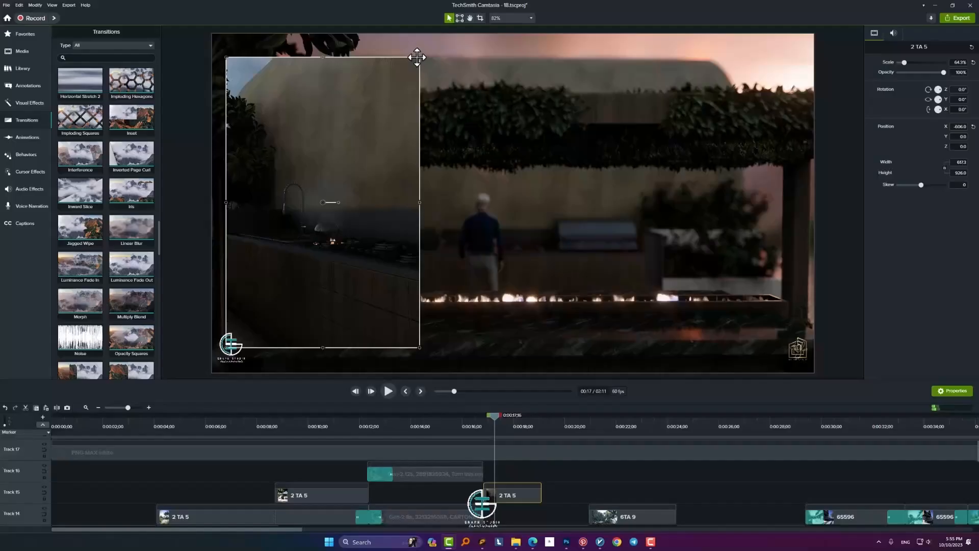
# Step: Enlarge the 2 TA 5 picture to the full canvas height, flush with the canvas's left edge, and play it
pyautogui.moveTo(418, 58); pyautogui.dragTo(431, 42)
pyautogui.moveTo(388, 77); pyautogui.dragTo(373, 77)
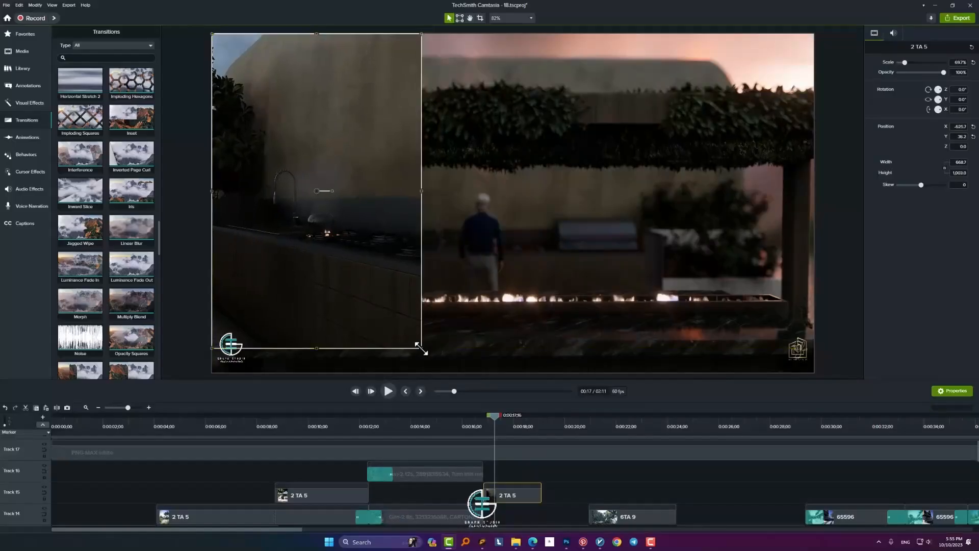
pyautogui.moveTo(421, 349); pyautogui.dragTo(434, 366)
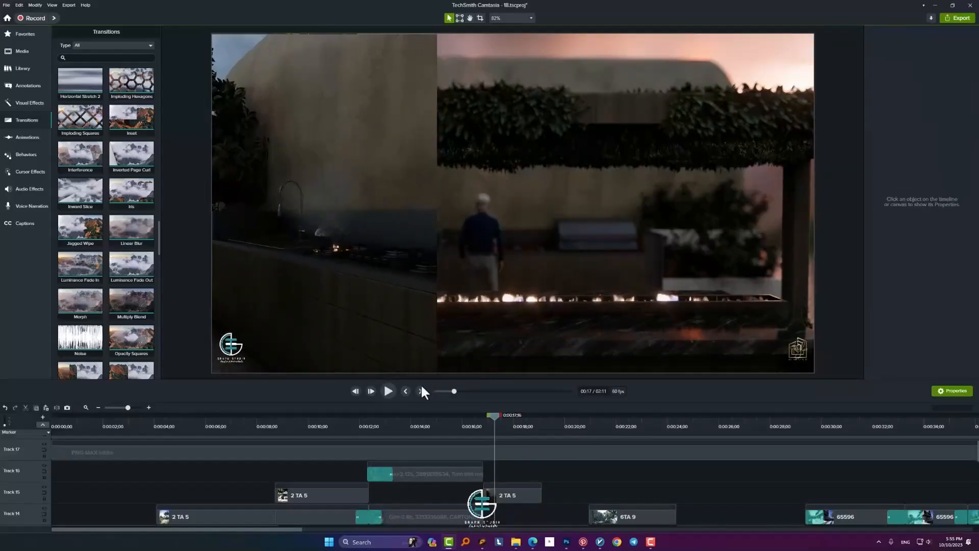
pyautogui.click(391, 391)
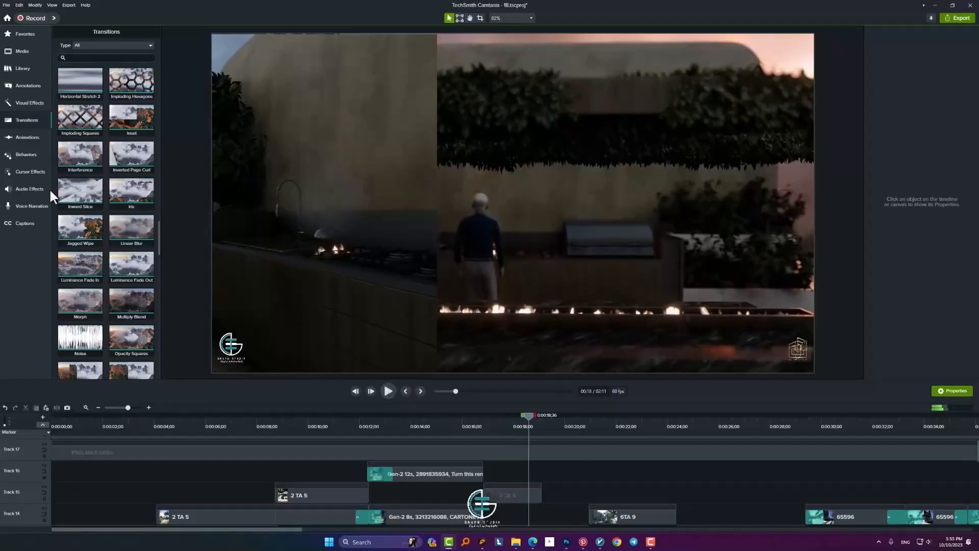
# Step: Filter the transitions by "bl", apply Fade Through Black to both ends of the 2 TA 5 clip on Track 15, and play it
pyautogui.scroll(2, 105, 202)
pyautogui.scroll(7, 104, 201)
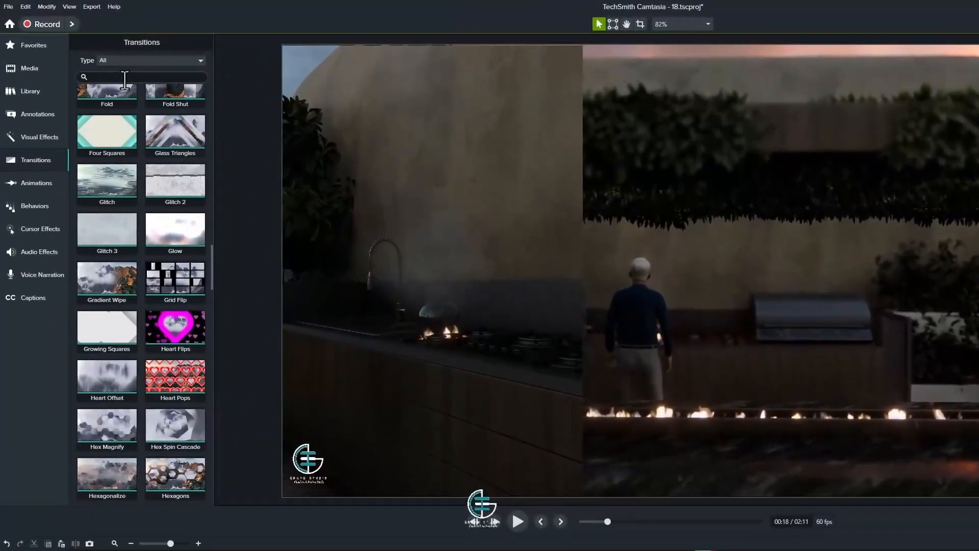
pyautogui.write('bl')
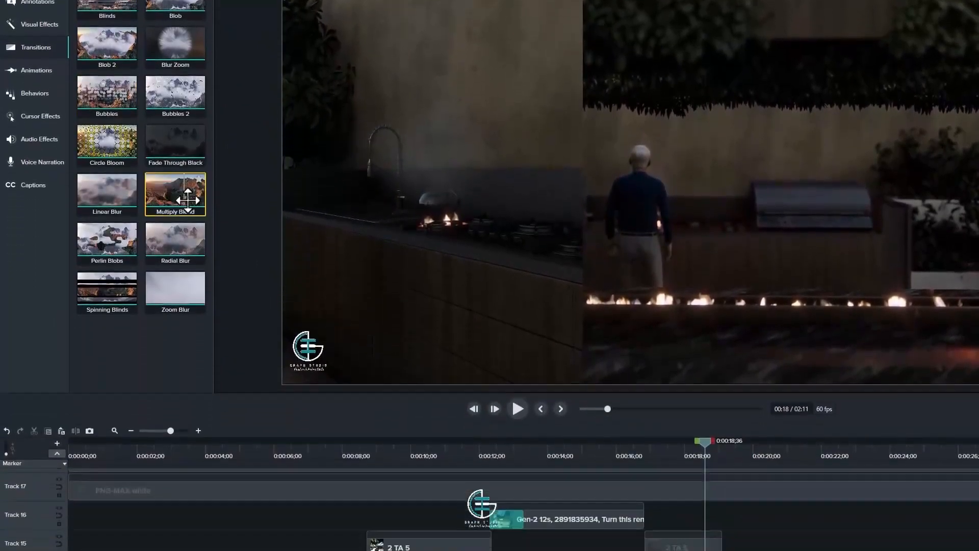
pyautogui.moveTo(179, 251); pyautogui.dragTo(311, 419)
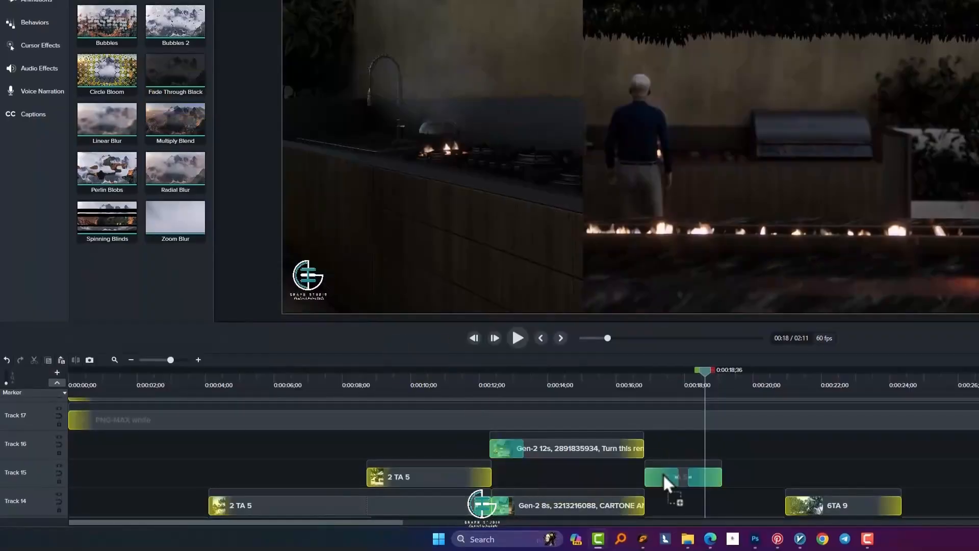
pyautogui.moveTo(663, 473); pyautogui.dragTo(663, 474)
pyautogui.click(577, 389)
pyautogui.click(513, 338)
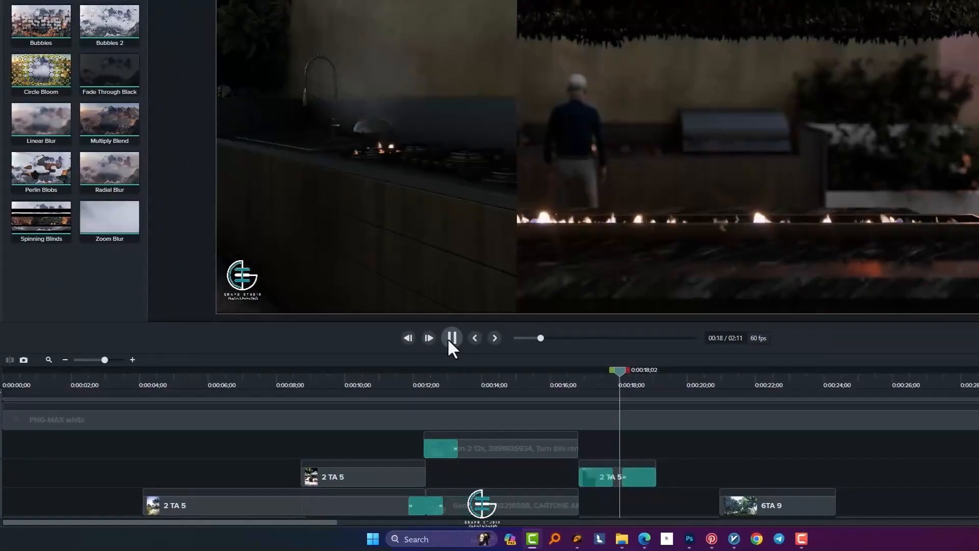
pyautogui.click(451, 337)
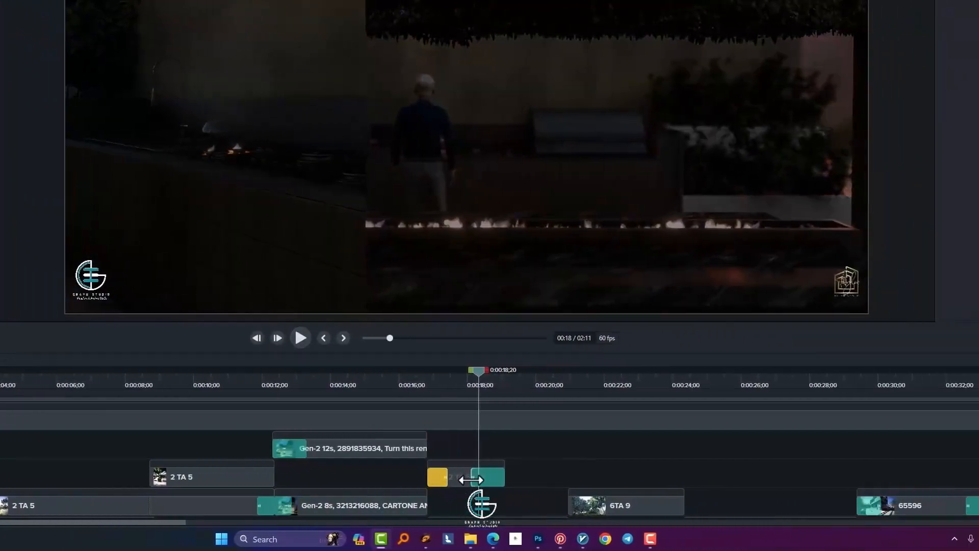
# Step: Try shorter Fade Through Black transitions on the 2 TA 5 clip on Track 15, play them, and remove them
pyautogui.moveTo(470, 480); pyautogui.dragTo(496, 480)
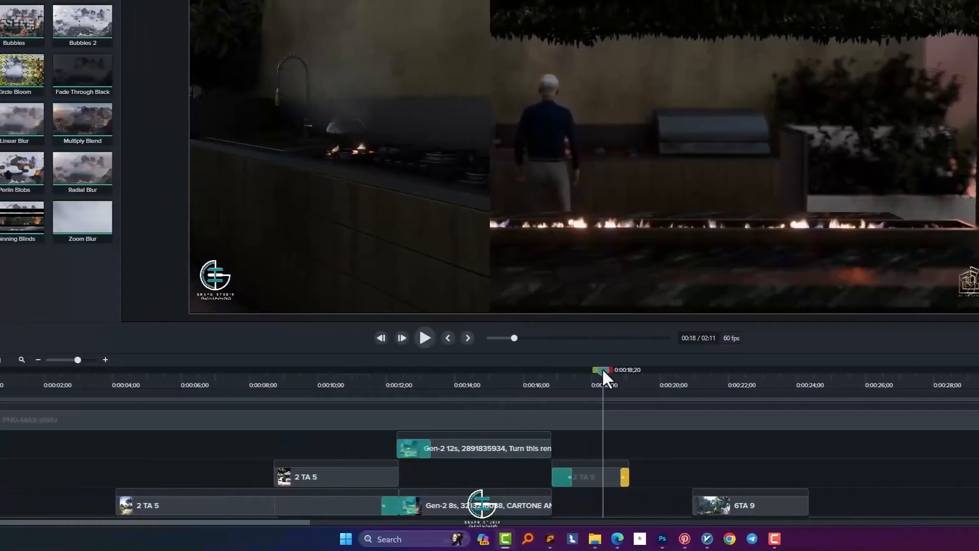
pyautogui.moveTo(479, 370); pyautogui.dragTo(366, 371)
pyautogui.click(301, 338)
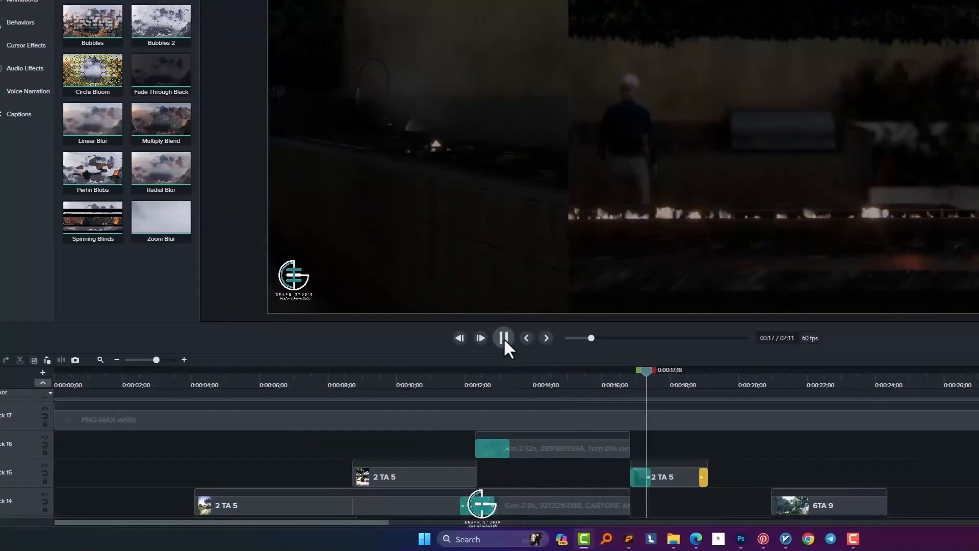
pyautogui.click(518, 337)
pyautogui.press('space')
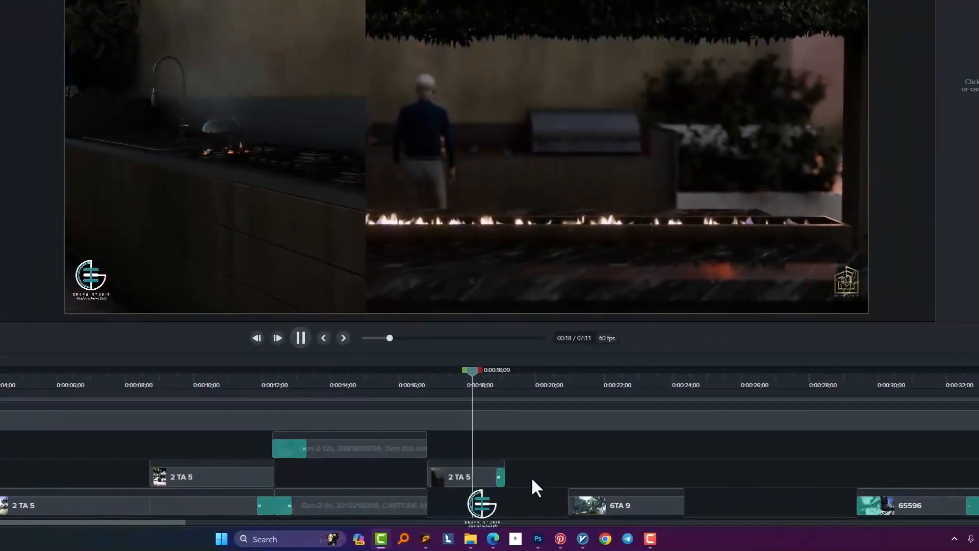
pyautogui.press('space')
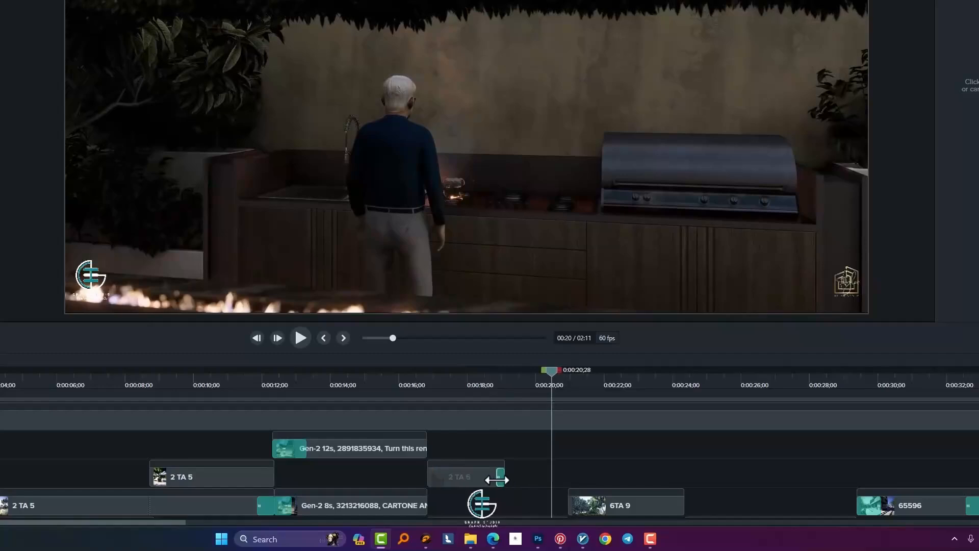
# Step: Add Fade Through Black to both ends of the 6TA 9 clip on Track 13, shorten both transitions, and play them
pyautogui.scroll(-3, 495, 474)
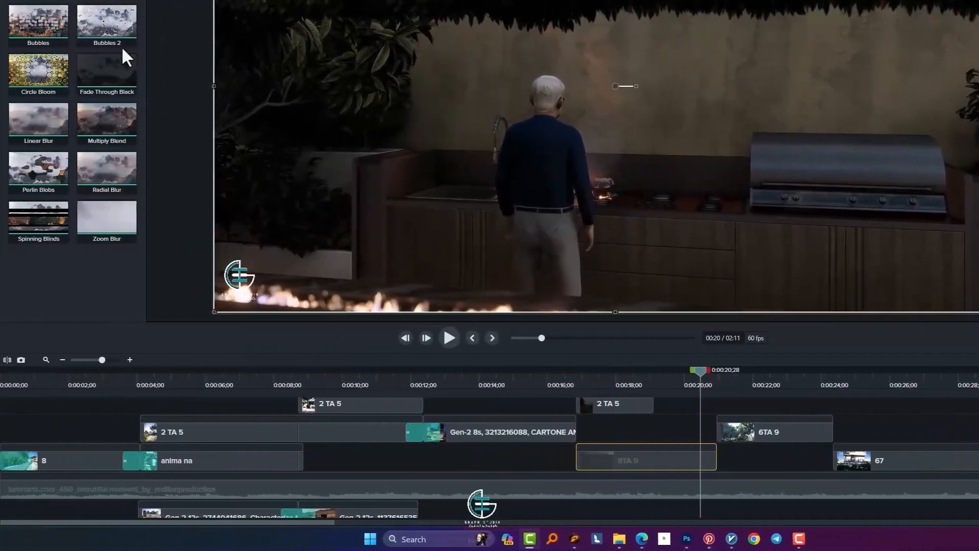
pyautogui.moveTo(118, 62); pyautogui.dragTo(602, 464)
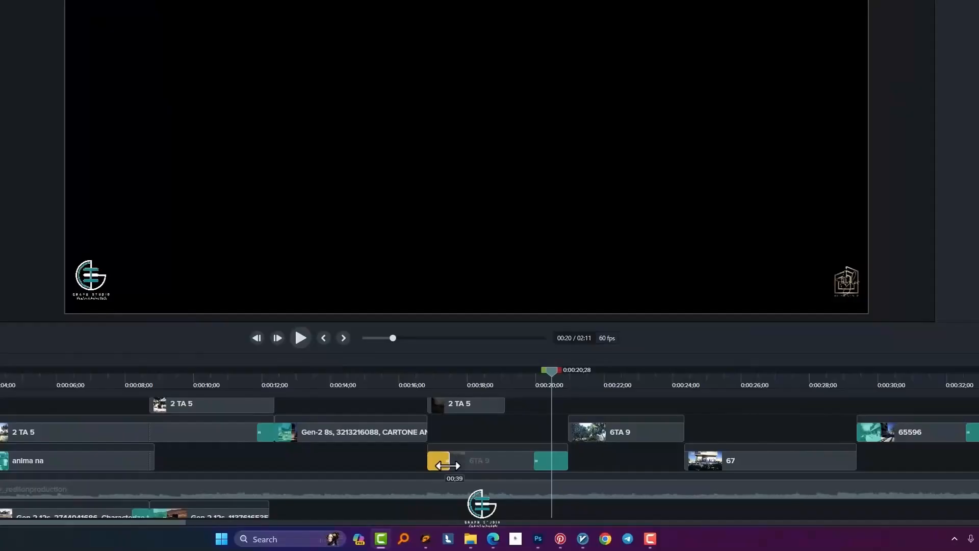
pyautogui.moveTo(448, 465); pyautogui.dragTo(451, 465)
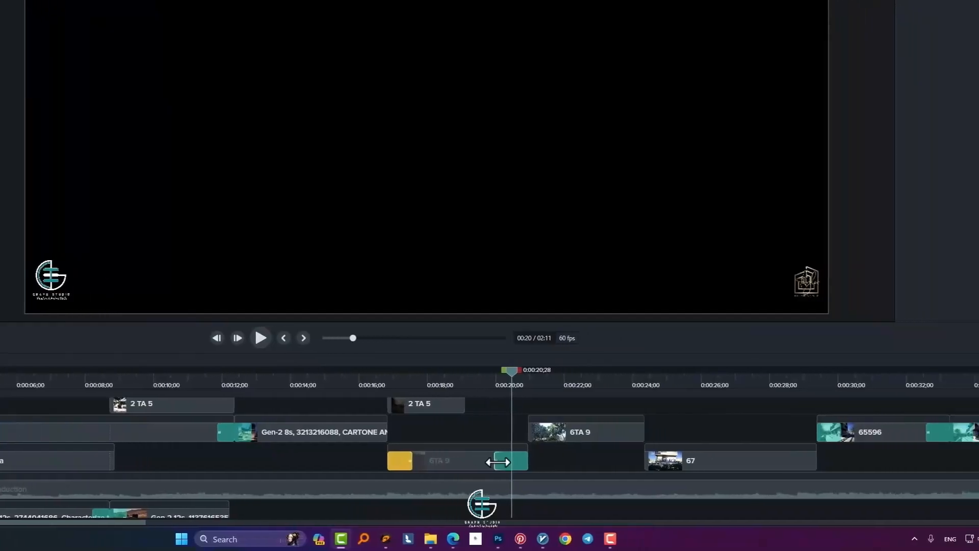
pyautogui.moveTo(537, 463); pyautogui.dragTo(543, 463)
pyautogui.moveTo(552, 390); pyautogui.dragTo(385, 392)
pyautogui.click(191, 337)
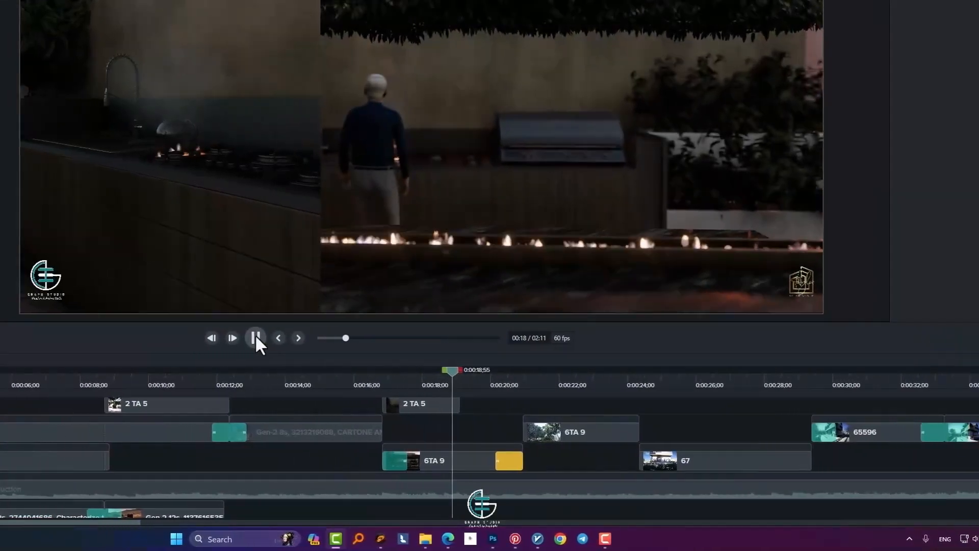
pyautogui.click(255, 338)
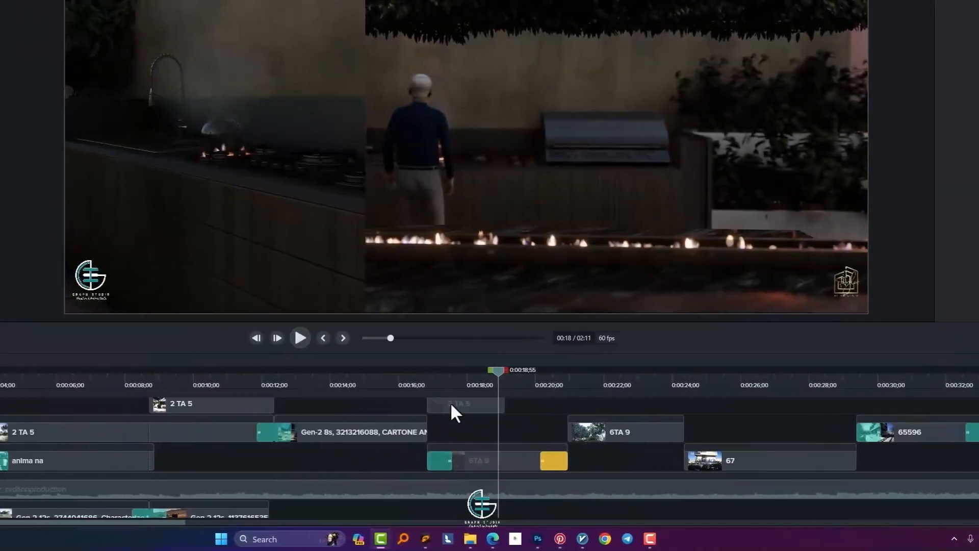
pyautogui.moveTo(419, 460); pyautogui.dragTo(397, 465)
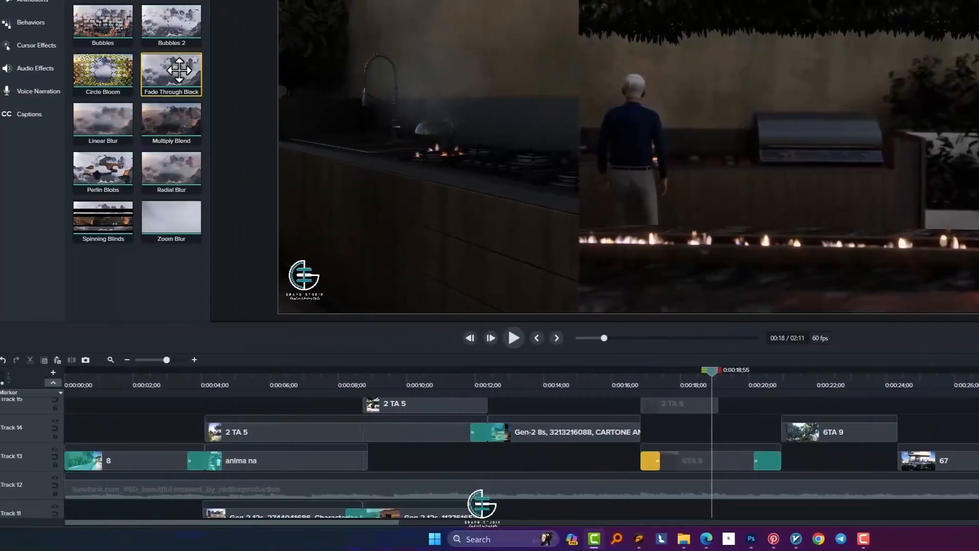
# Step: Add a short Fade Through Black transition to the start of the 2 TA 5 clip on Track 15 and play it
pyautogui.moveTo(178, 76); pyautogui.dragTo(664, 458)
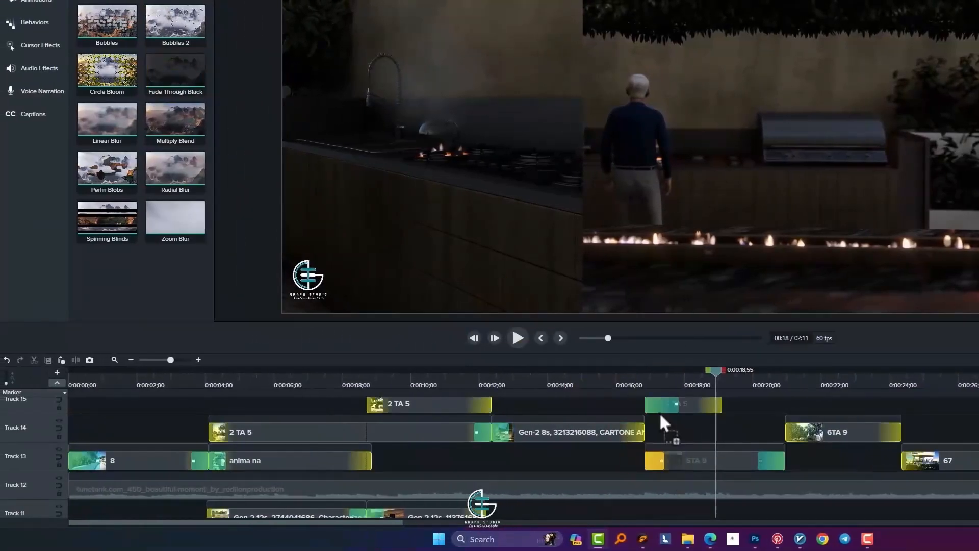
pyautogui.click(516, 347)
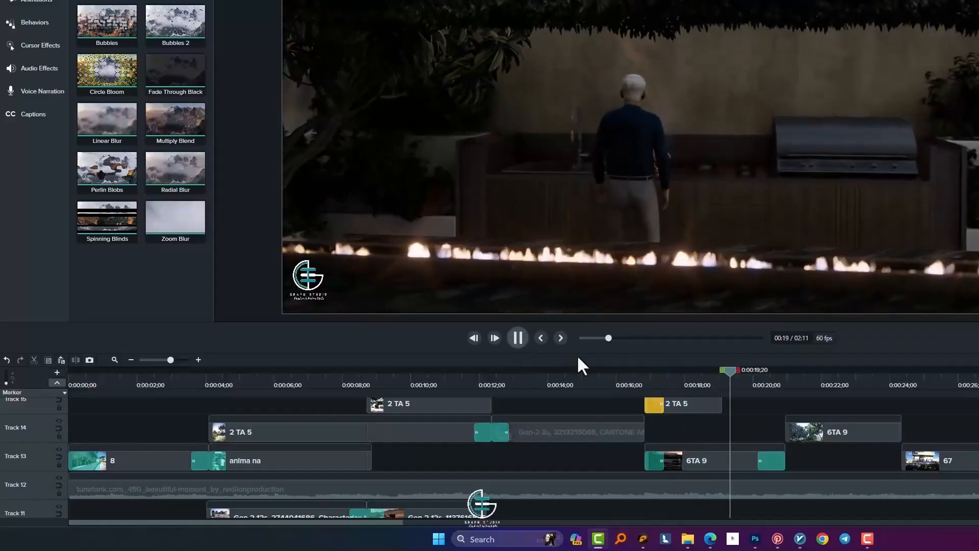
pyautogui.press('space')
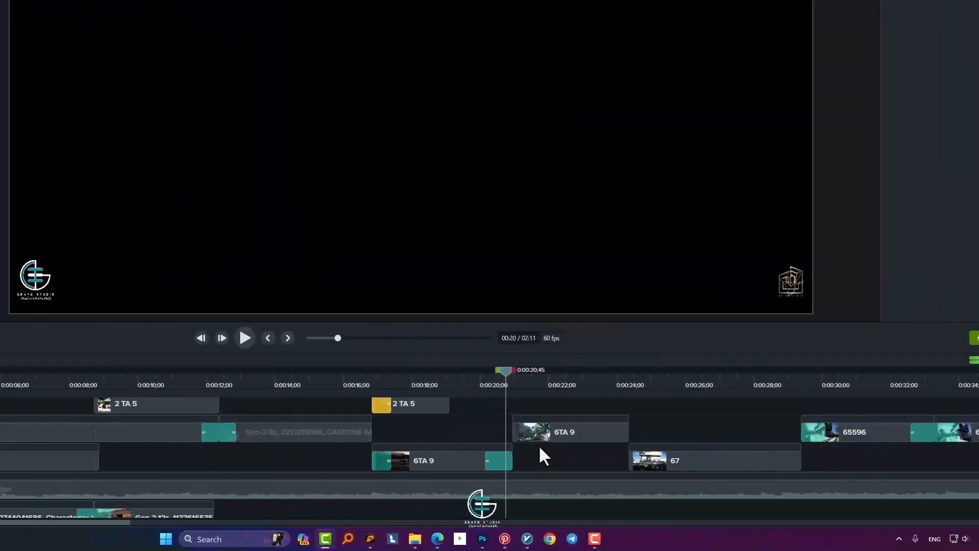
# Step: Add Fade Through Black to the start of the 6TA 9 clip on Track 14 and shorten it to about 16 frames
pyautogui.click(526, 432)
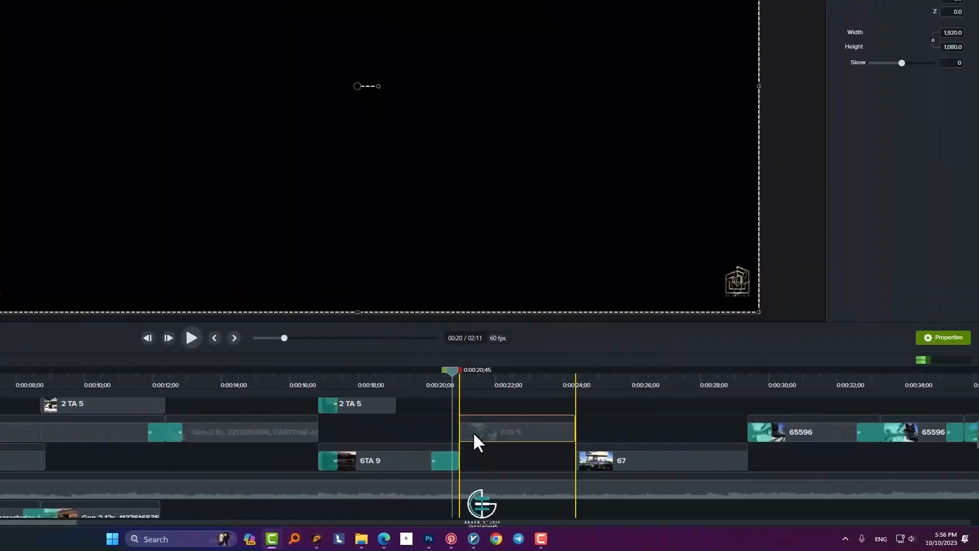
pyautogui.press('space')
pyautogui.press('space')
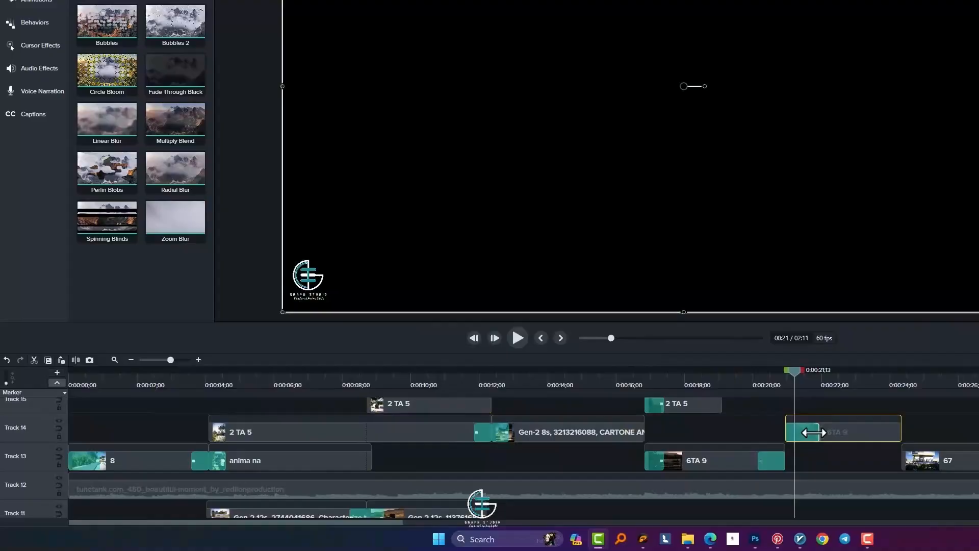
pyautogui.moveTo(813, 433); pyautogui.dragTo(793, 434)
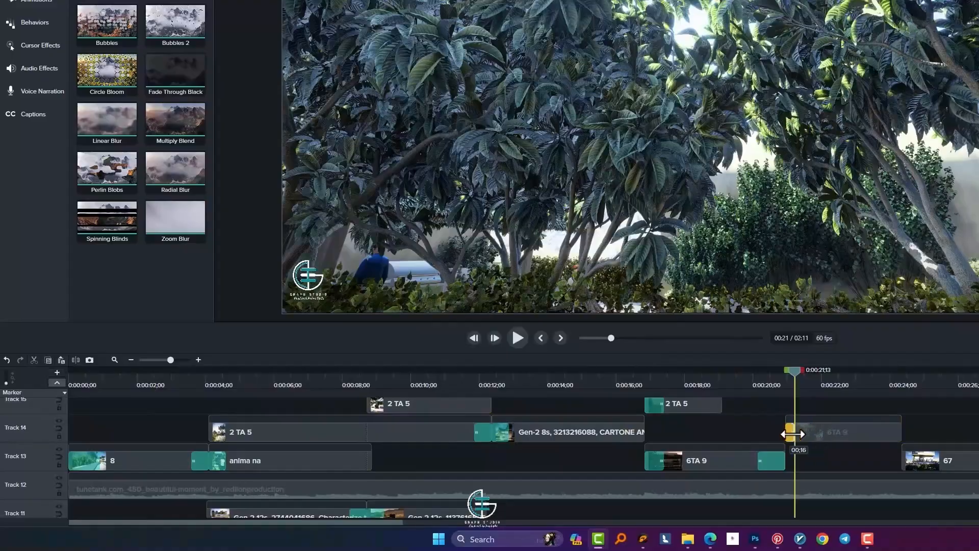
# Step: Play the passage around the 6TA 9 clips on Tracks 13 and 14 repeatedly to check the Fade Through Black transitions
pyautogui.click(716, 383)
pyautogui.click(517, 338)
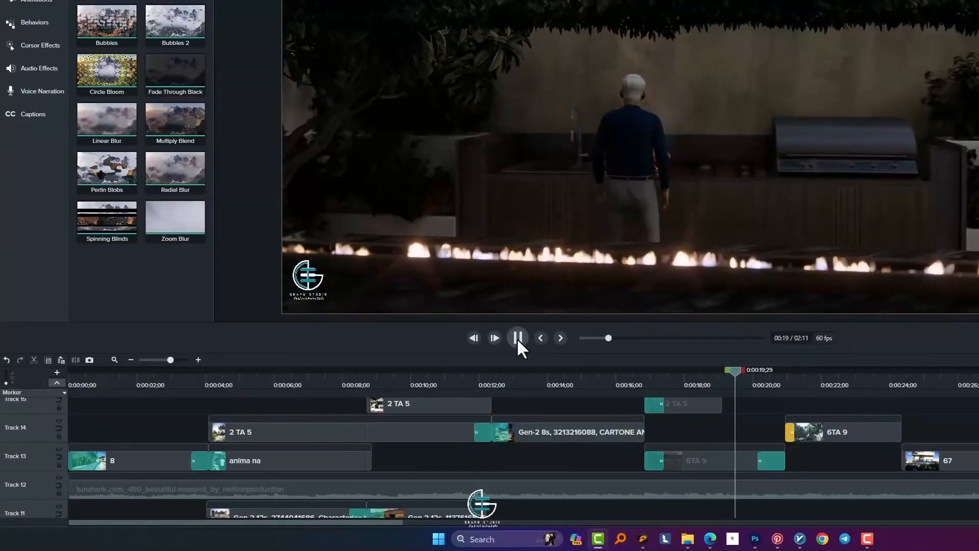
pyautogui.click(517, 338)
pyautogui.moveTo(675, 378); pyautogui.dragTo(638, 377)
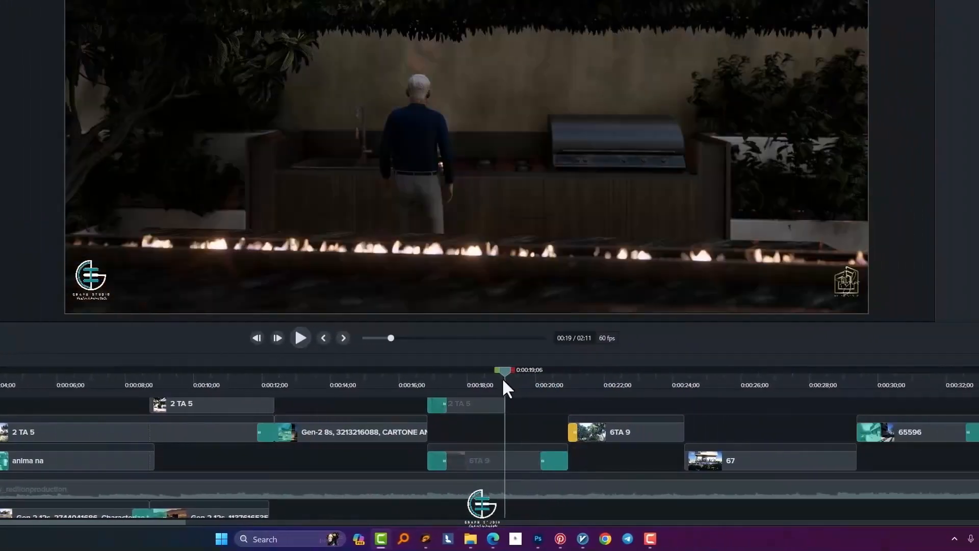
pyautogui.press('space')
pyautogui.press('space')
pyautogui.press('space')
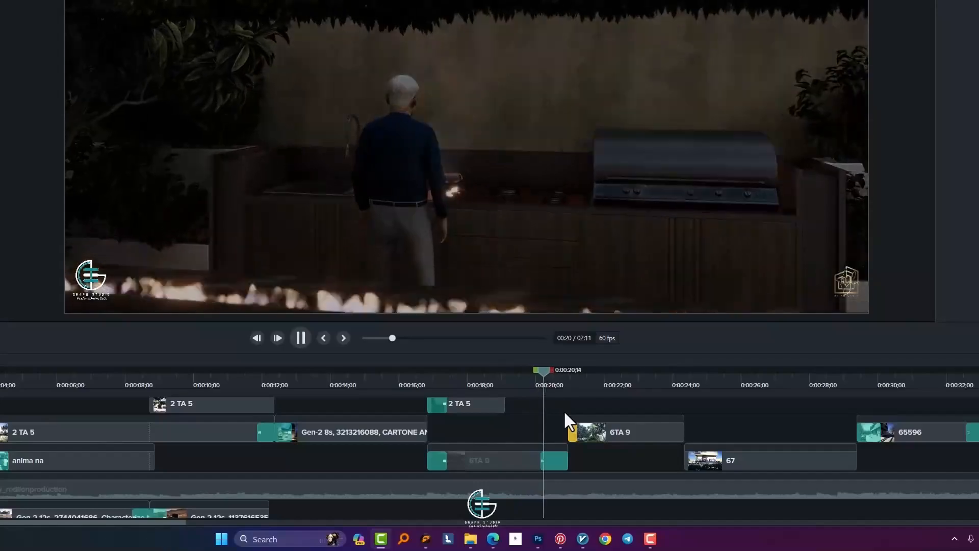
pyautogui.press('space')
pyautogui.moveTo(566, 371); pyautogui.dragTo(419, 371)
pyautogui.click(300, 337)
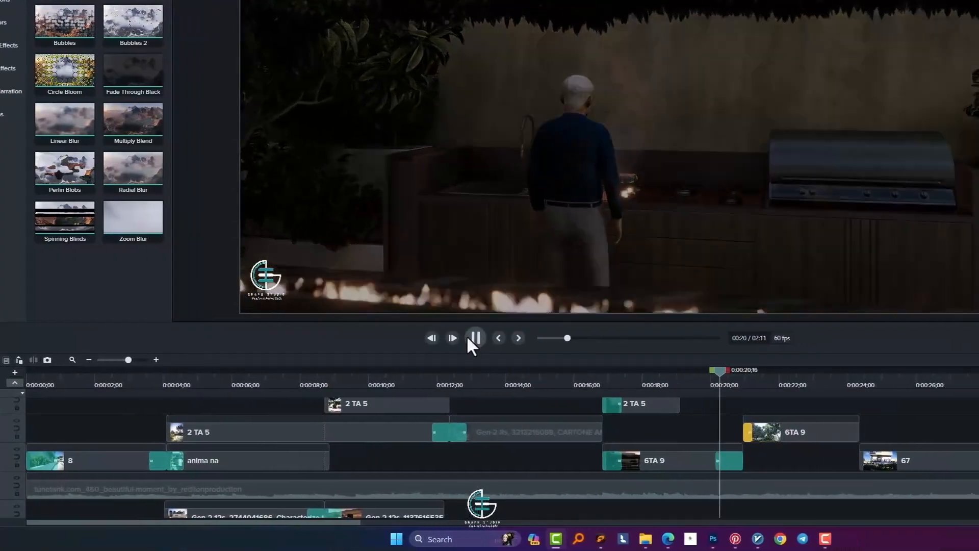
pyautogui.click(511, 337)
pyautogui.moveTo(471, 379); pyautogui.dragTo(463, 386)
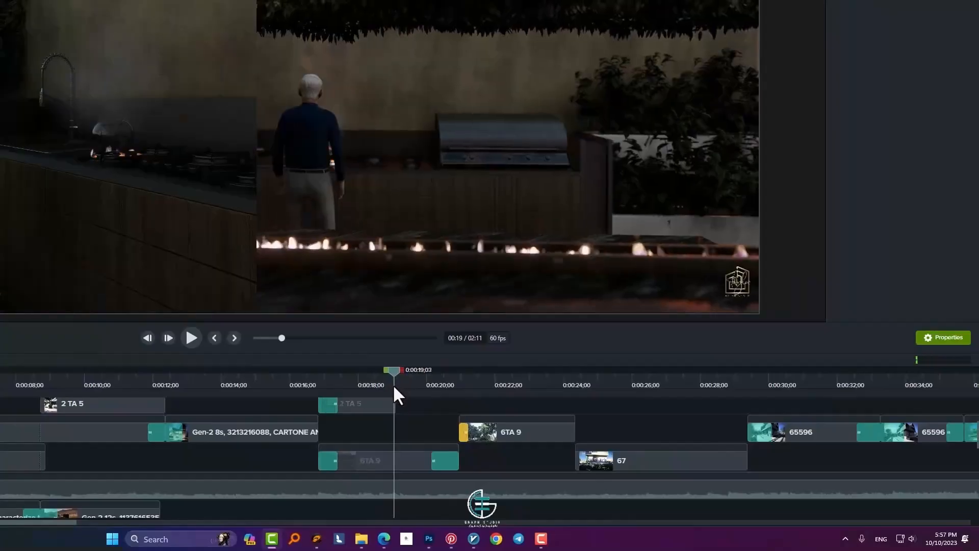
# Step: Copy the 2 TA 5 clip with the fade on Track 15 and paste the copy directly after it on the same track
pyautogui.scroll(1, 405, 424)
pyautogui.rightClick(374, 427)
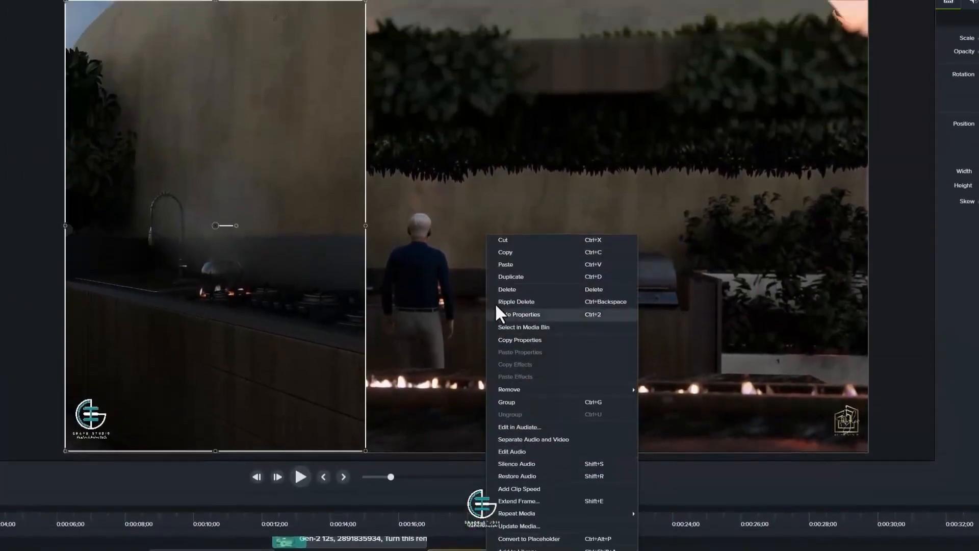
pyautogui.click(507, 252)
pyautogui.rightClick(422, 442)
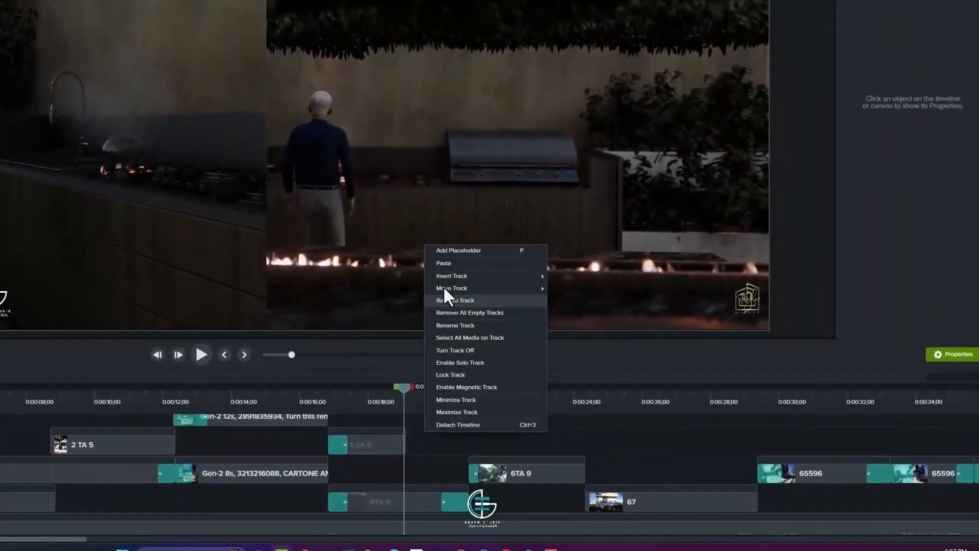
pyautogui.click(443, 262)
pyautogui.moveTo(435, 429); pyautogui.dragTo(420, 430)
# Step: Play the timeline from about 14 seconds through the two adjoining 2 TA 5 clips on Track 15
pyautogui.click(380, 375)
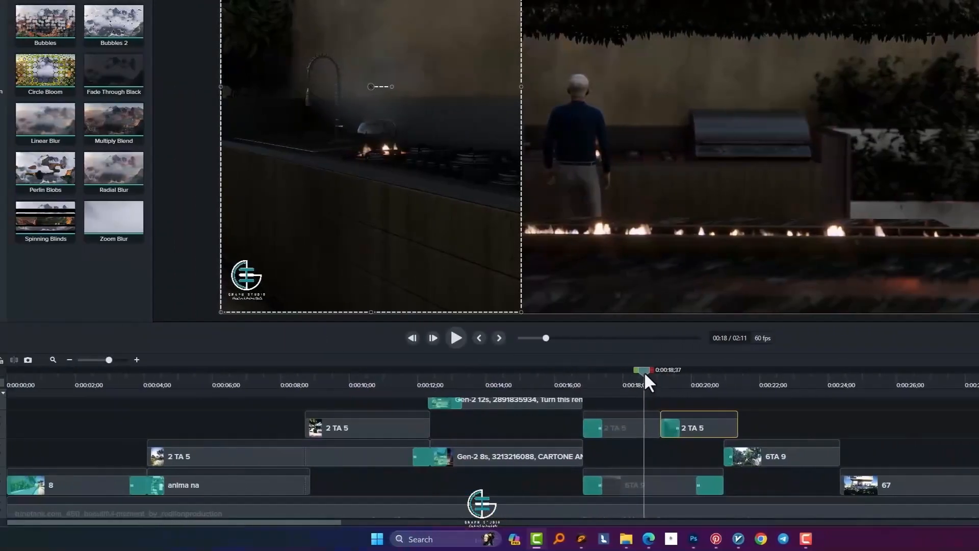
pyautogui.click(344, 375)
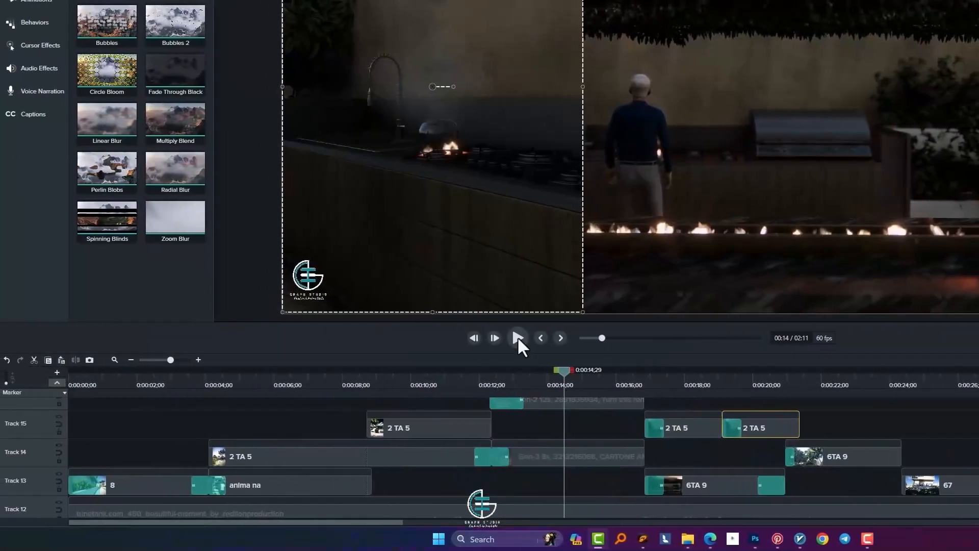
pyautogui.click(301, 337)
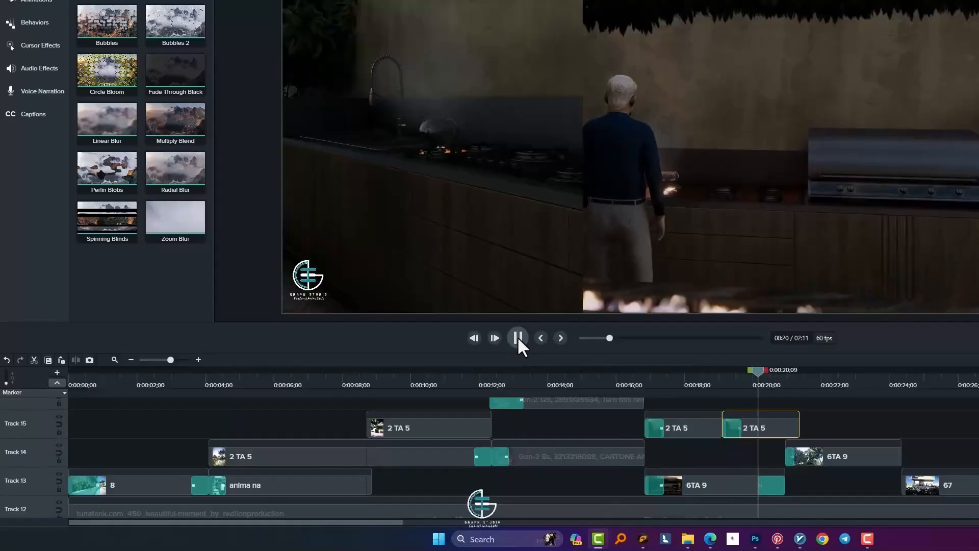
# Step: Remove the fade transition from the start of the second 2 TA 5 clip on Track 15 and play the join
pyautogui.click(517, 336)
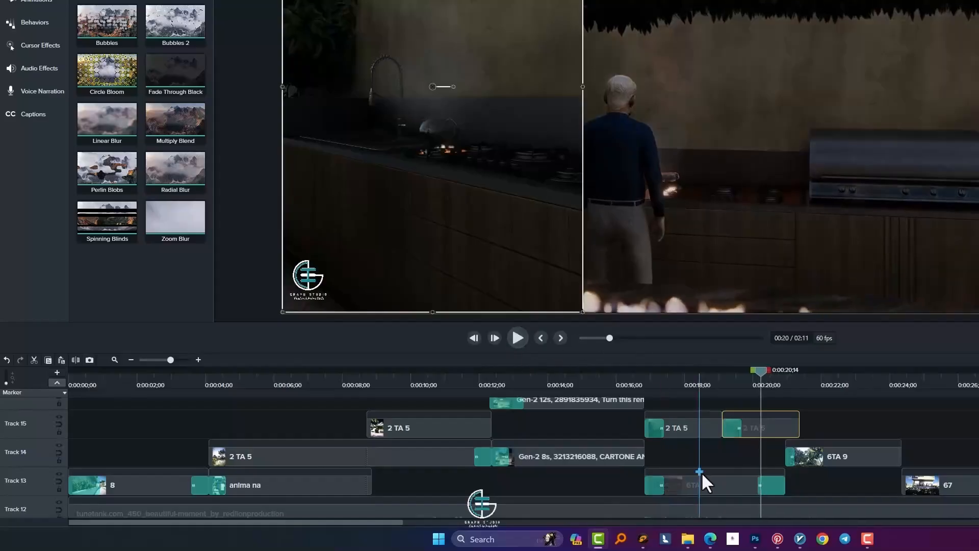
pyautogui.scroll(3, 714, 468)
pyautogui.scroll(-2, 724, 465)
pyautogui.scroll(1, 724, 466)
pyautogui.moveTo(761, 374); pyautogui.dragTo(696, 387)
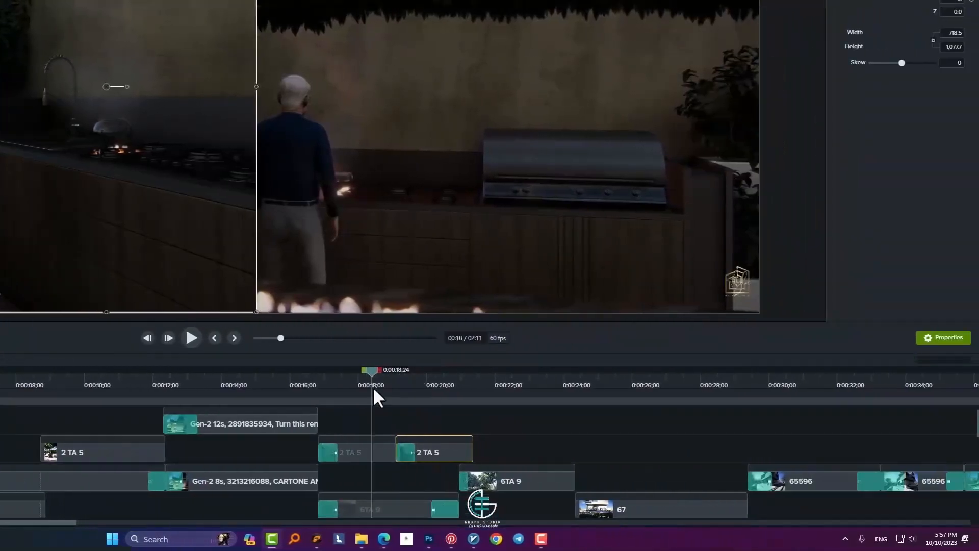
pyautogui.press('space')
pyautogui.click(404, 454)
pyautogui.press('Delete')
pyautogui.press('space')
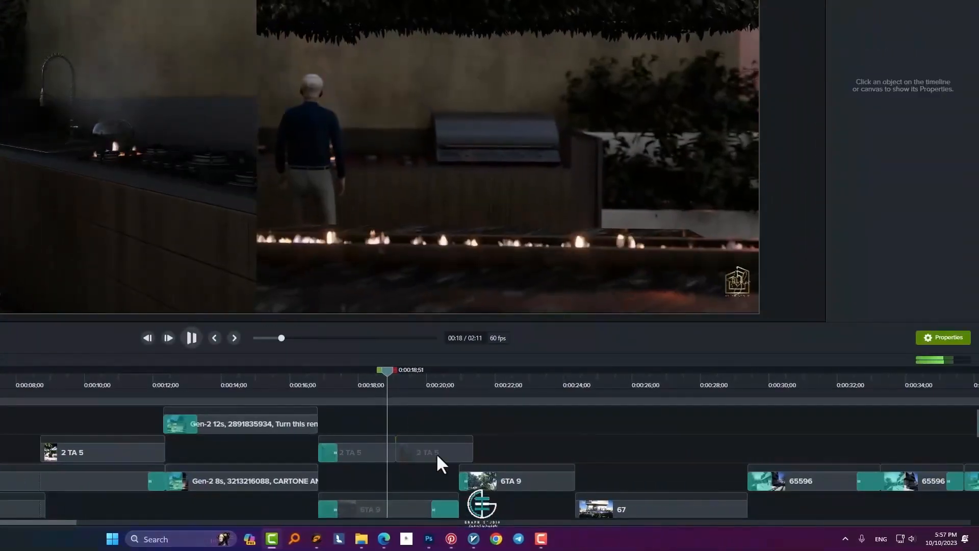
pyautogui.press('space')
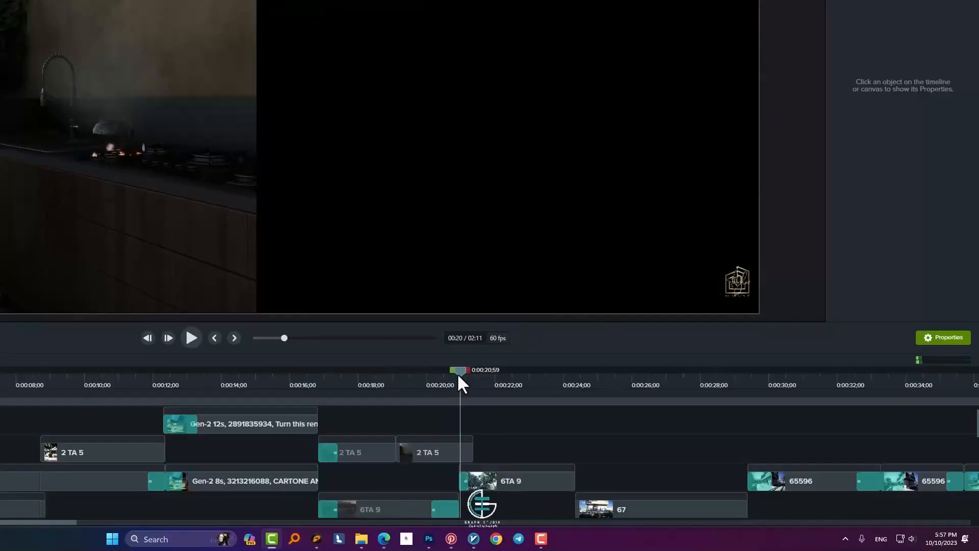
# Step: Trim the end of the second 2 TA 5 clip on Track 15 to 0:00:20;33 and move Track 14's 6TA 9 clip to start there
pyautogui.moveTo(456, 378); pyautogui.dragTo(458, 378)
pyautogui.moveTo(472, 453); pyautogui.dragTo(462, 453)
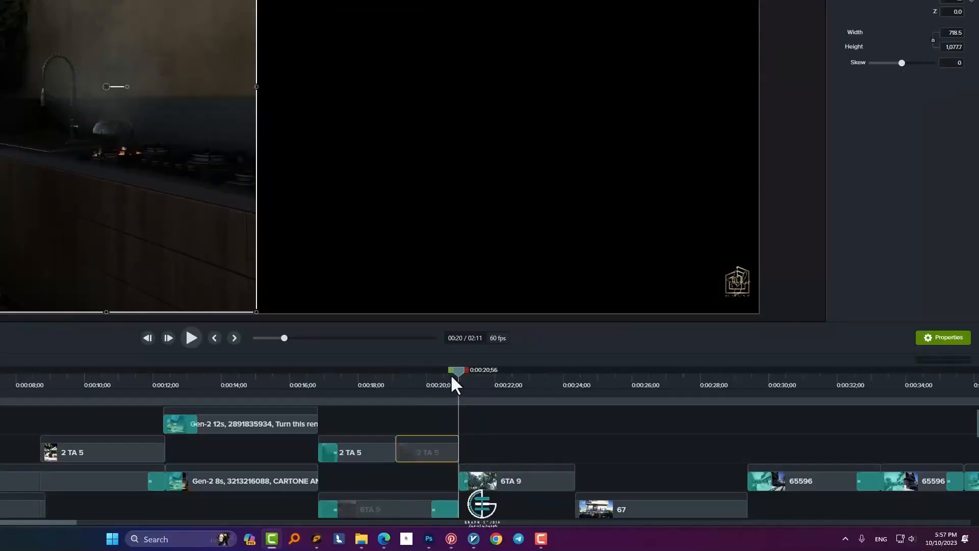
pyautogui.press('space')
pyautogui.press('space')
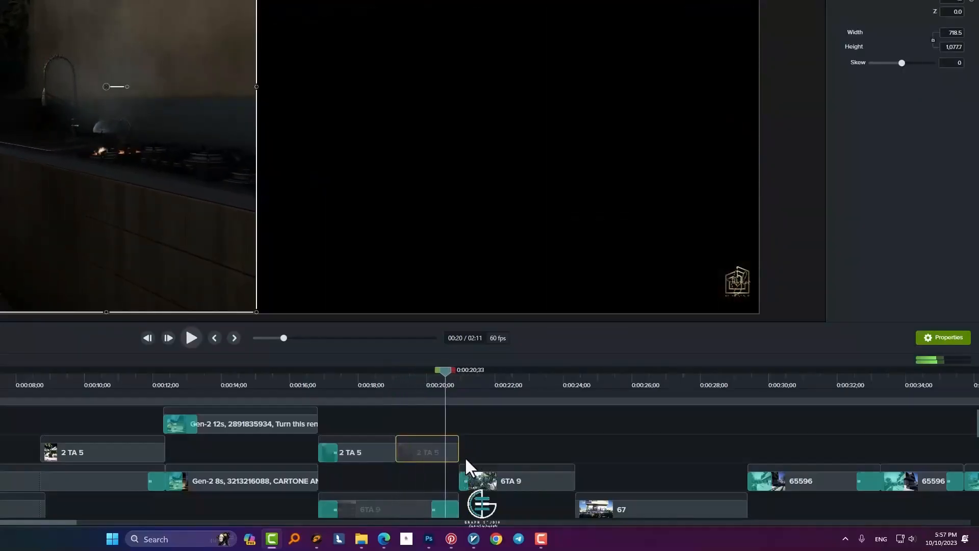
pyautogui.moveTo(458, 456); pyautogui.dragTo(461, 482)
pyautogui.press('space')
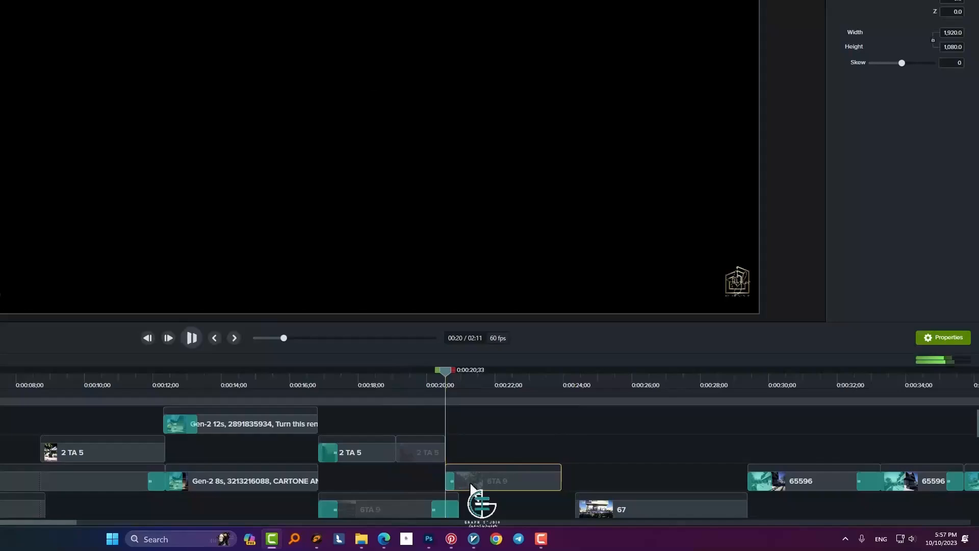
pyautogui.press('space')
# Step: Remove the Fade Through Black from the start of the 6TA 9 clip on Track 14
pyautogui.click(313, 386)
pyautogui.press('space')
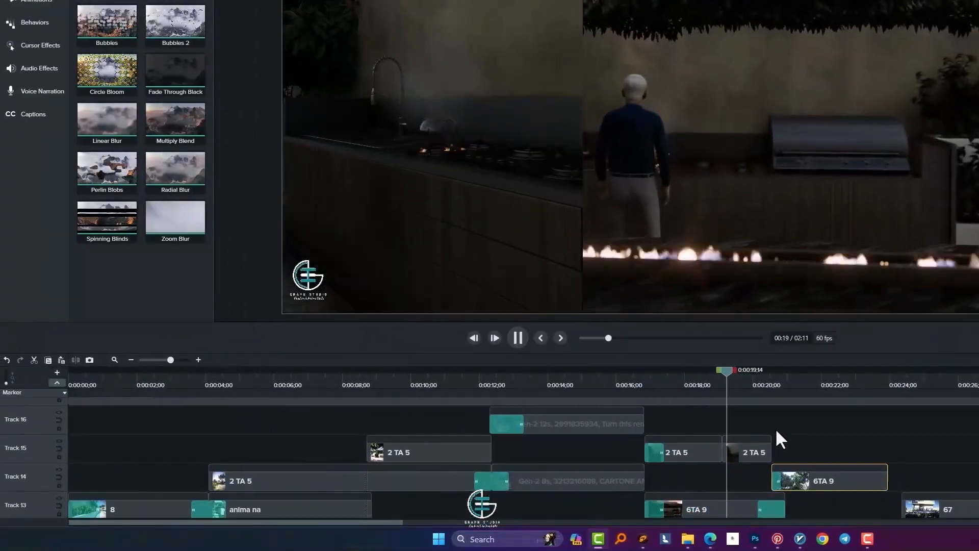
pyautogui.press('space')
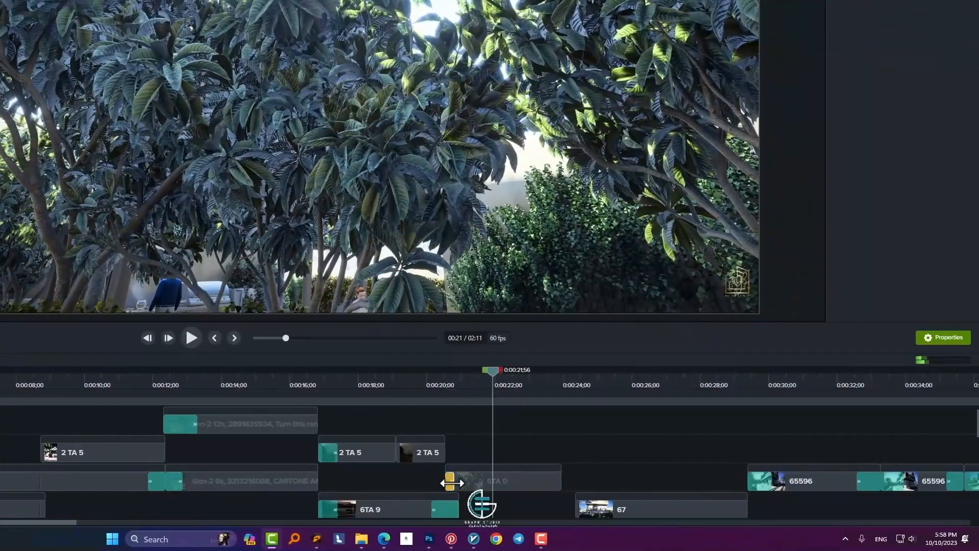
pyautogui.press('Delete')
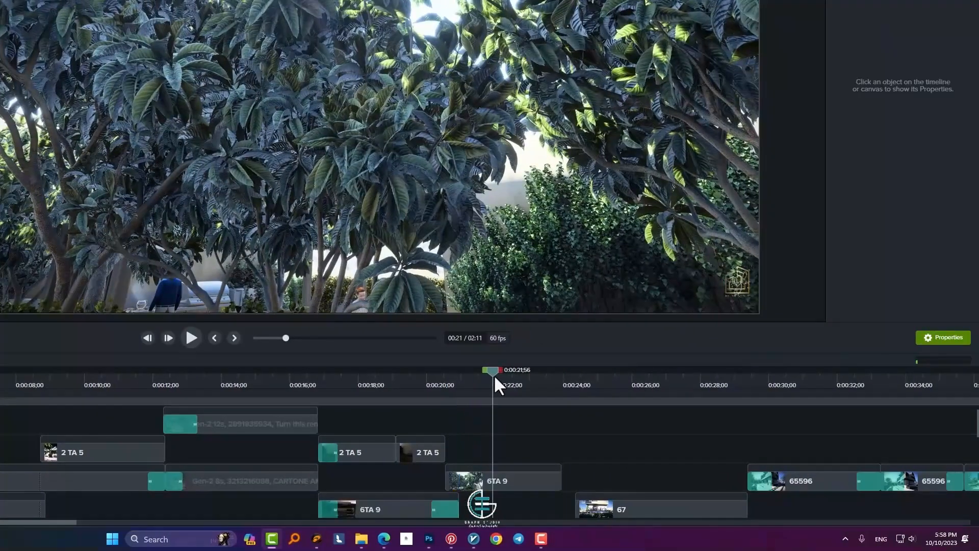
# Step: Play the passage through the two 2 TA 5 clips and Track 14's 6TA 9 clip to check the cuts between them
pyautogui.moveTo(493, 374); pyautogui.dragTo(386, 383)
pyautogui.press('space')
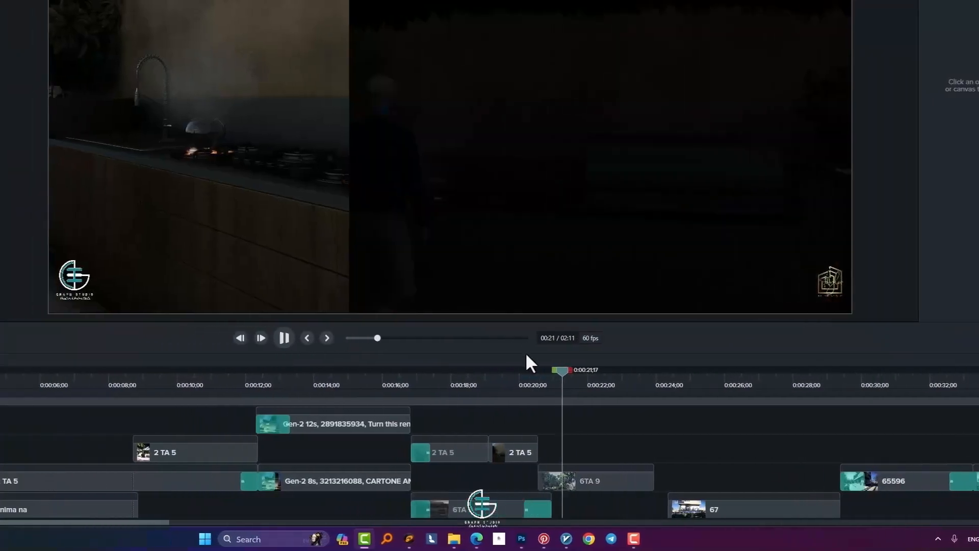
pyautogui.moveTo(475, 371); pyautogui.dragTo(251, 390)
pyautogui.press('space')
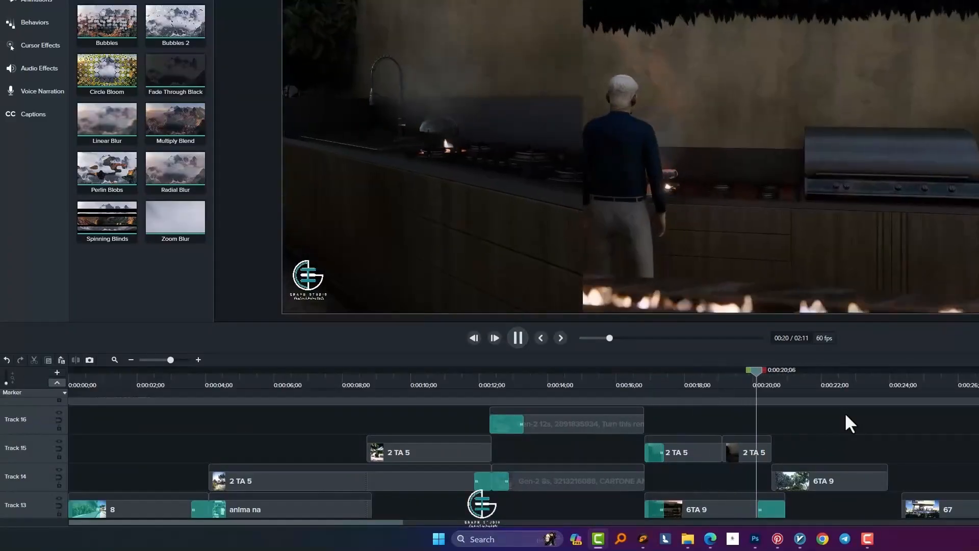
pyautogui.press('space')
pyautogui.press('space')
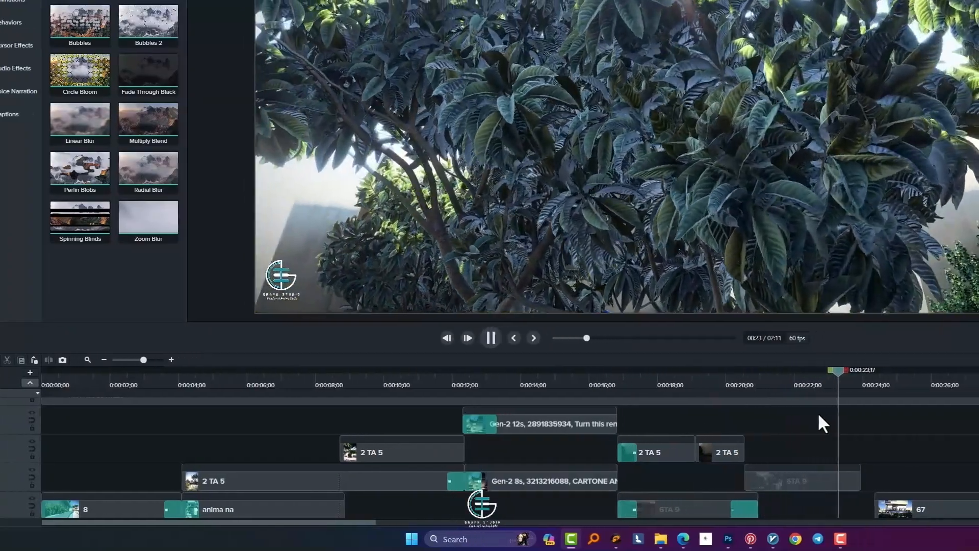
# Step: Move the 67 clip on Track 13 to start exactly where the 6TA 9 clip on Track 14 ends
pyautogui.press('space')
pyautogui.scroll(-1, 674, 479)
pyautogui.click(686, 488)
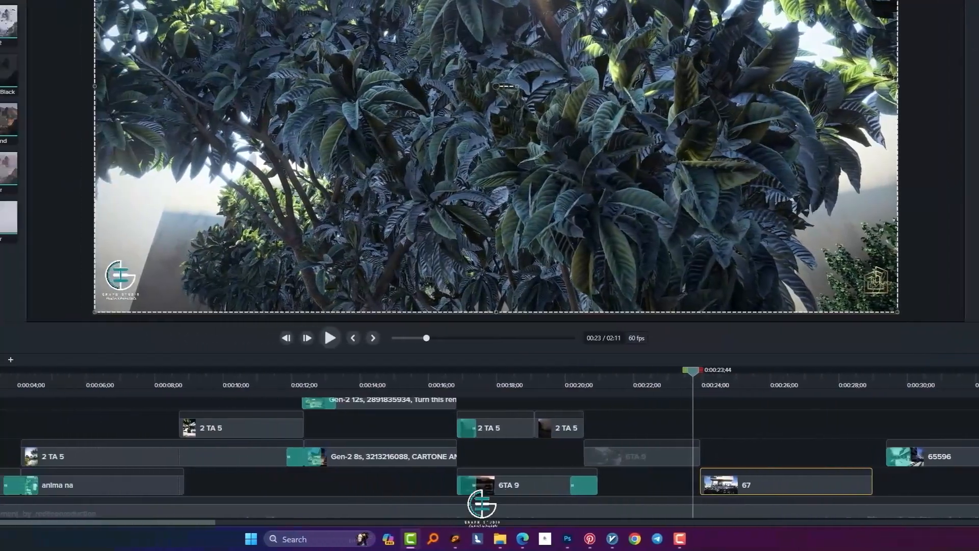
# Step: Try the Multiply Blend transition at the start of the 67 clip on Track 13 and play through it
pyautogui.moveTo(7, 122); pyautogui.dragTo(220, 231)
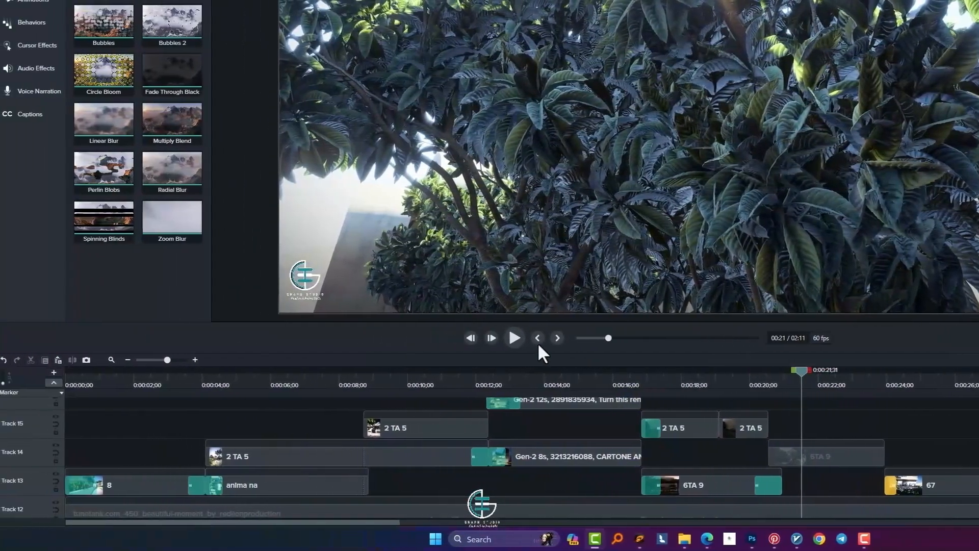
pyautogui.click(409, 337)
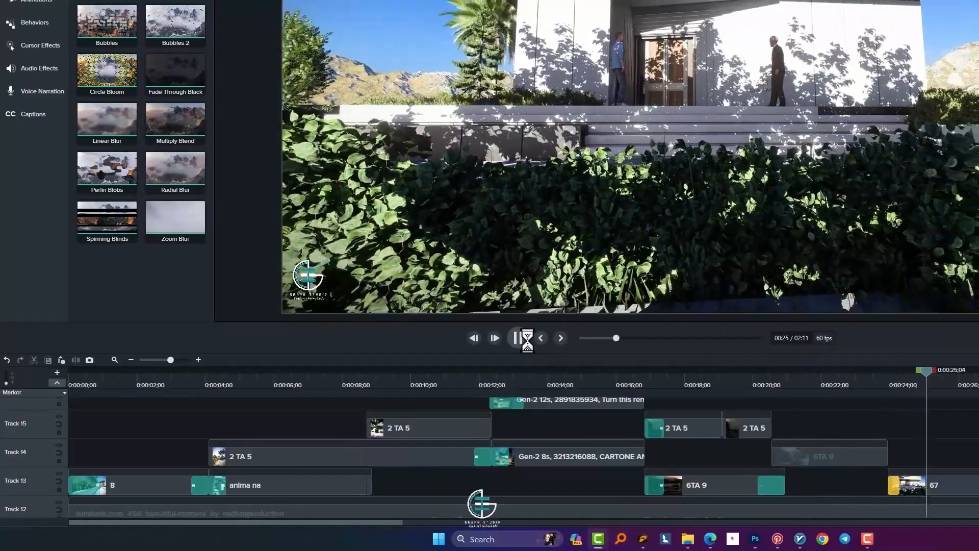
pyautogui.click(527, 339)
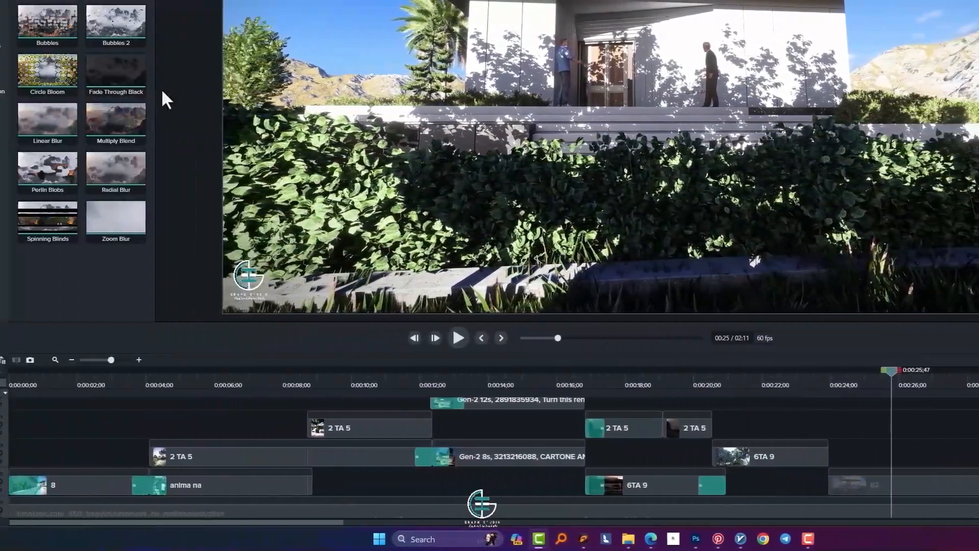
# Step: Add Fade Through Black to the start of the 67 clip on Track 13 and play to the clip's end
pyautogui.moveTo(115, 70); pyautogui.dragTo(743, 380)
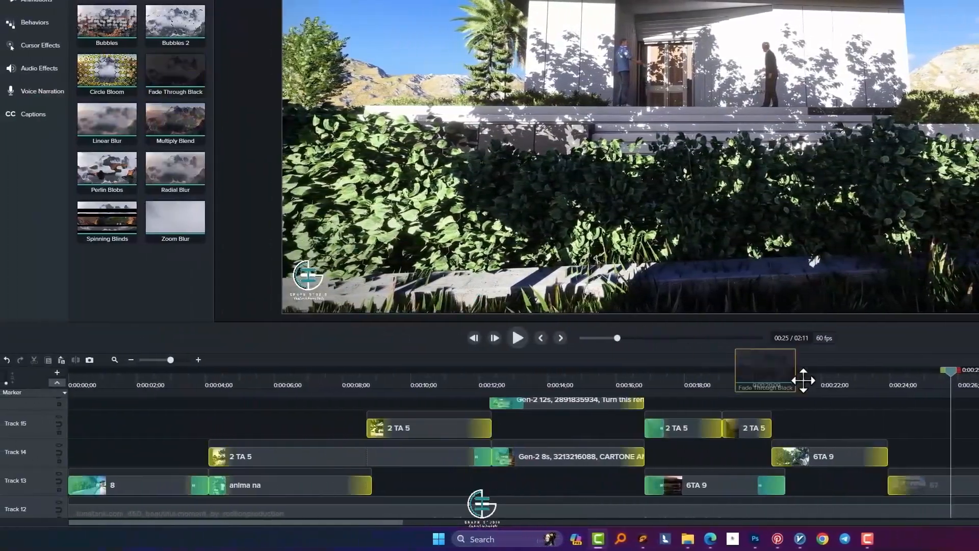
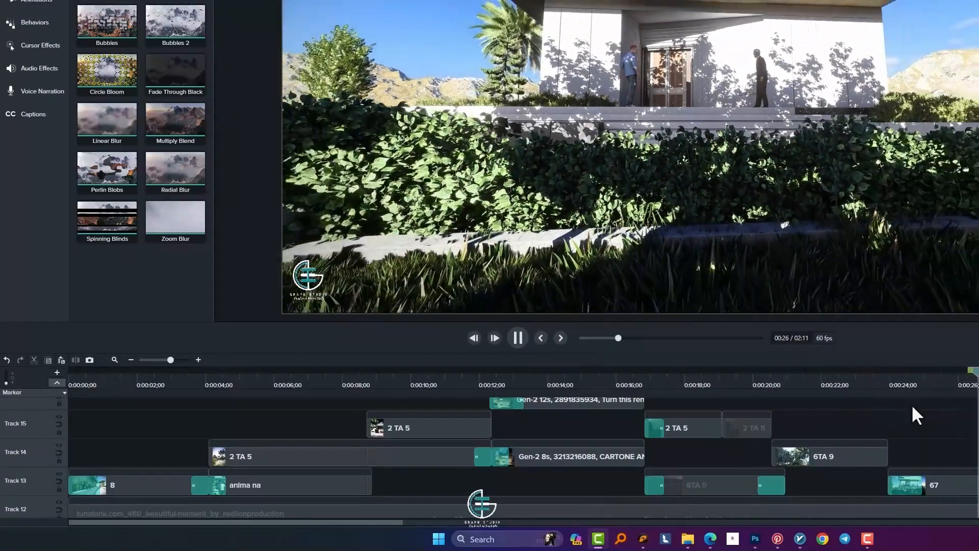
pyautogui.press('space')
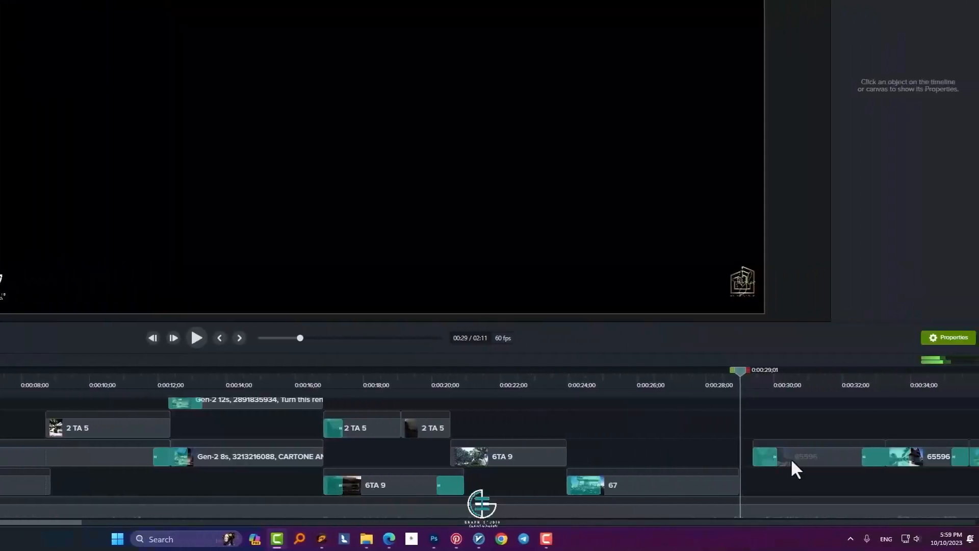
# Step: Move the first 65596 clip on Track 14 earlier so its start overlaps the end of the 67 clip, and play the overlap
pyautogui.moveTo(777, 459); pyautogui.dragTo(742, 461)
pyautogui.scroll(-3, 774, 469)
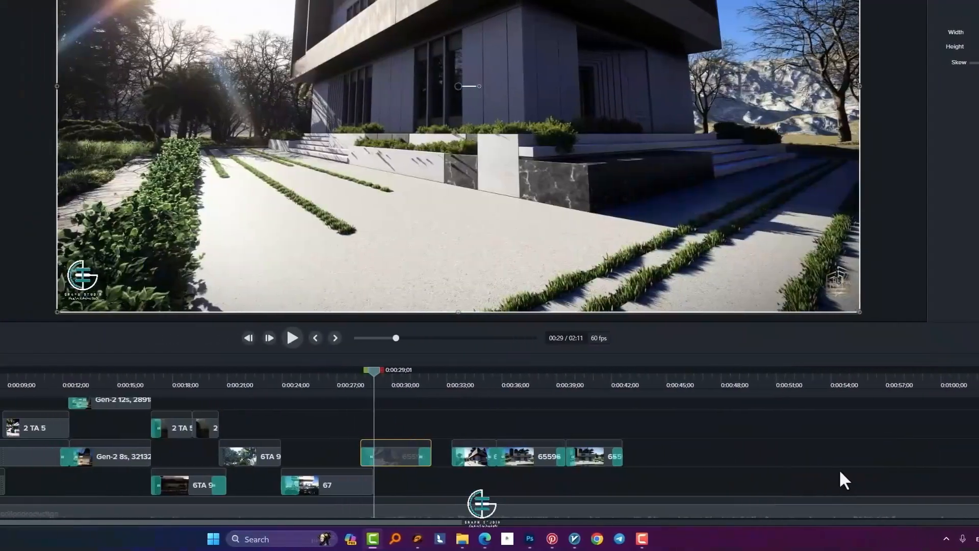
pyautogui.moveTo(487, 378); pyautogui.dragTo(436, 386)
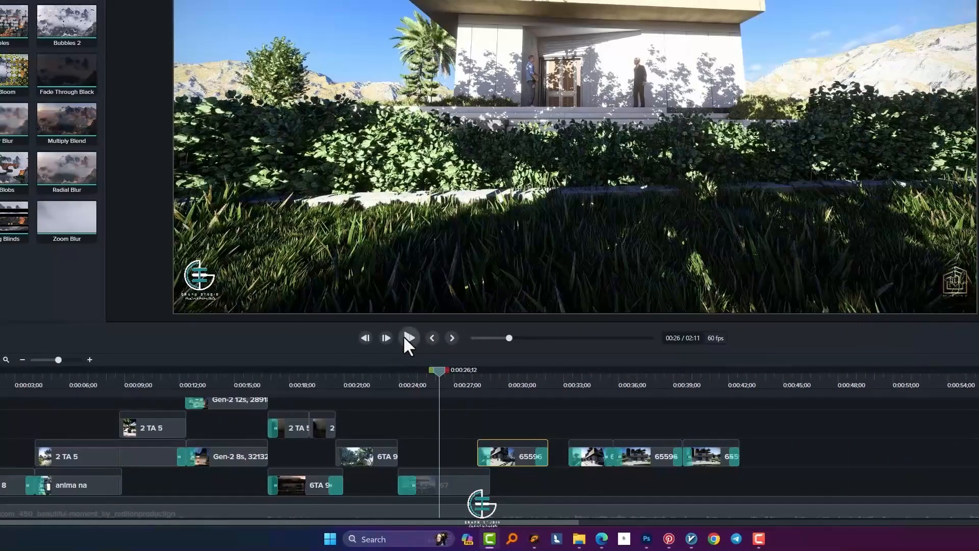
pyautogui.click(408, 339)
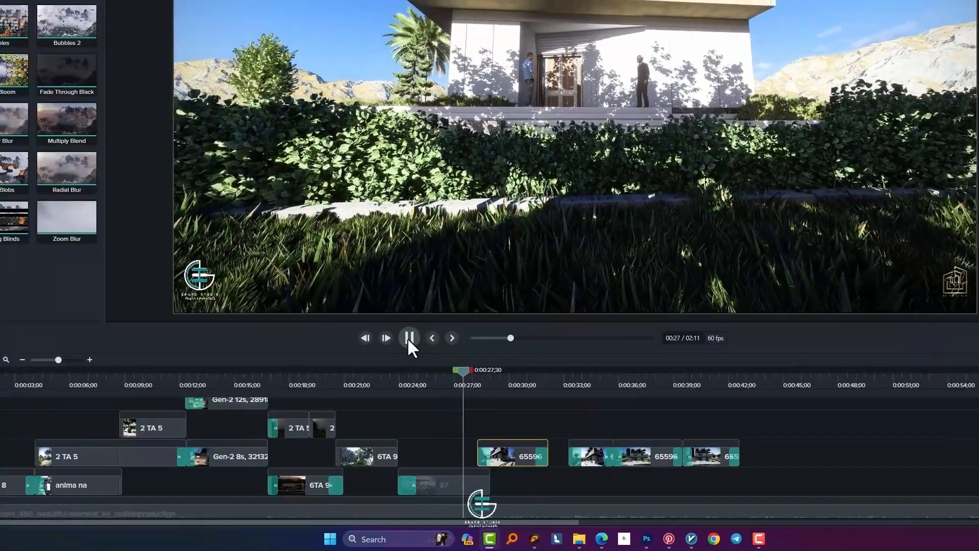
pyautogui.click(408, 338)
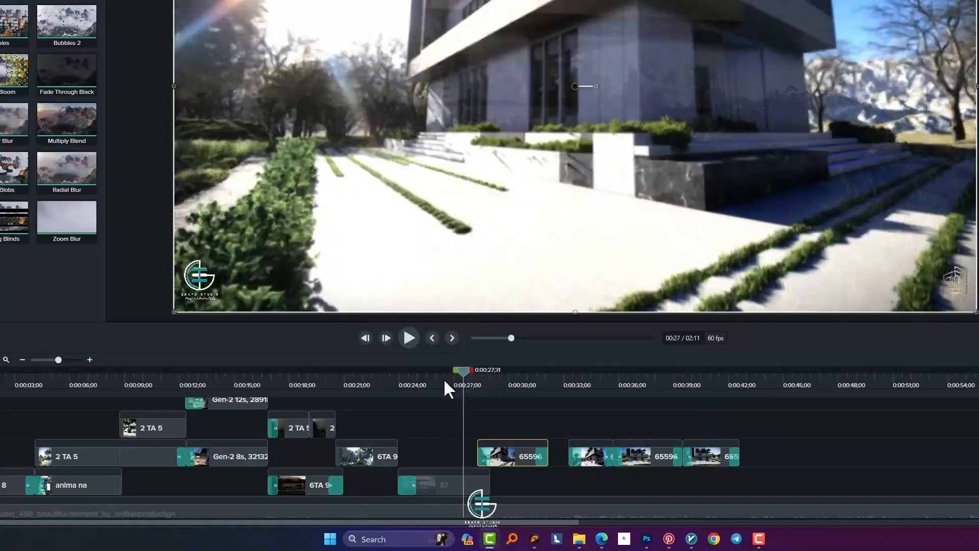
pyautogui.click(408, 338)
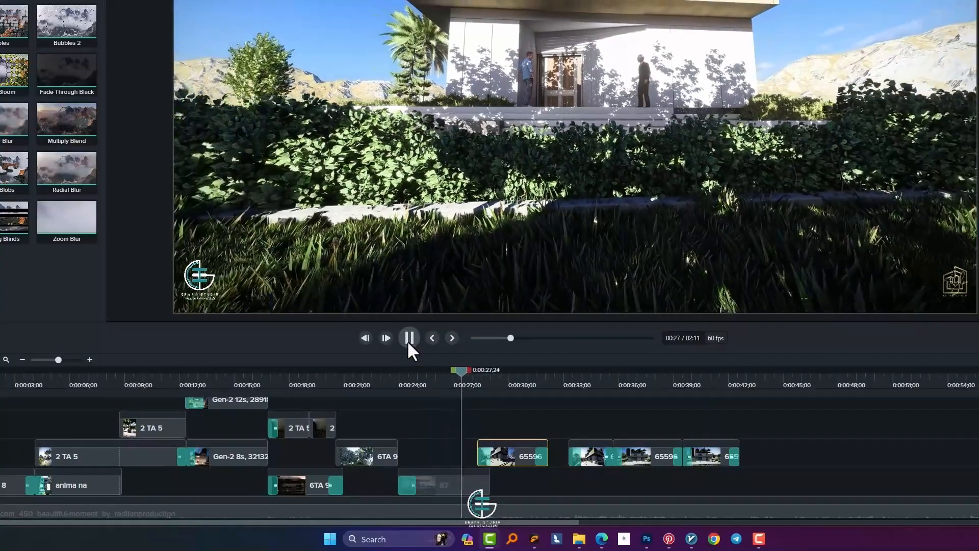
pyautogui.press('space')
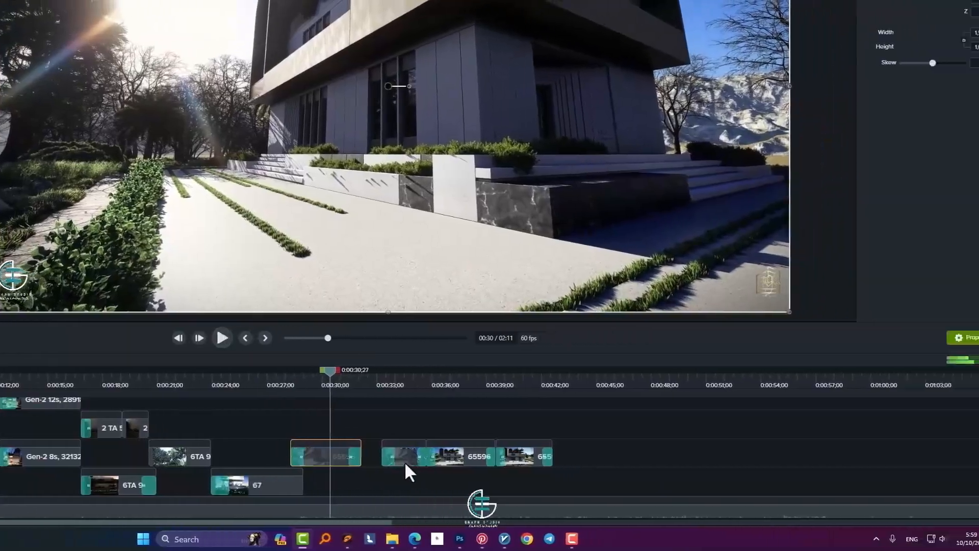
# Step: Move the three remaining clips on Track 14 together to sit directly after the first 65596 clip, and play the sequence
pyautogui.moveTo(752, 483); pyautogui.dragTo(570, 449)
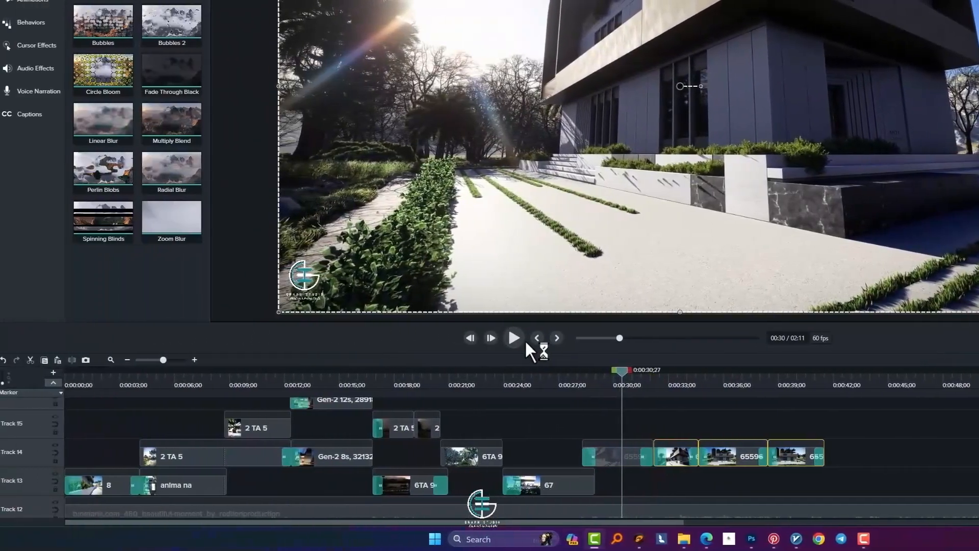
pyautogui.click(197, 339)
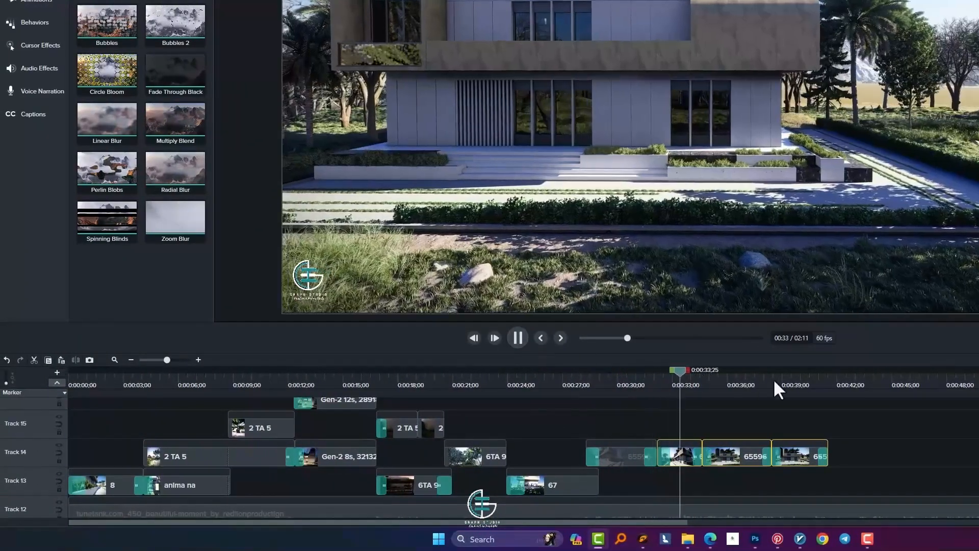